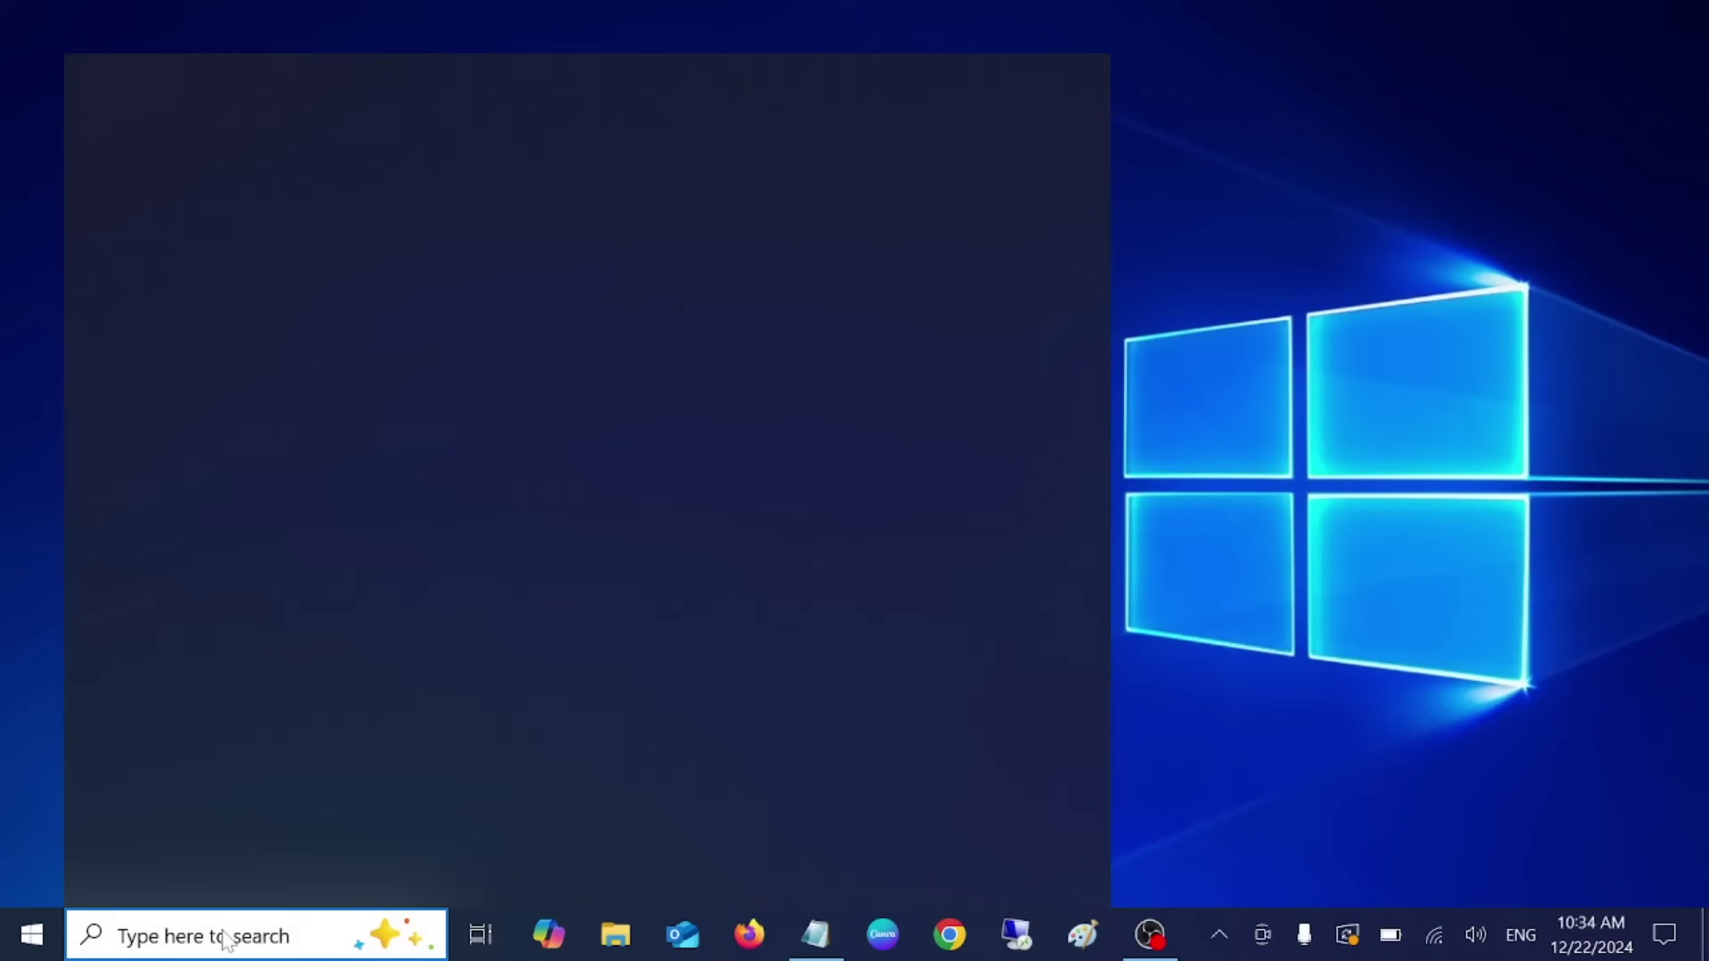
# - Search 'blueto' and open the Bluetooth & other devices settings page
pyautogui.write('blueto')
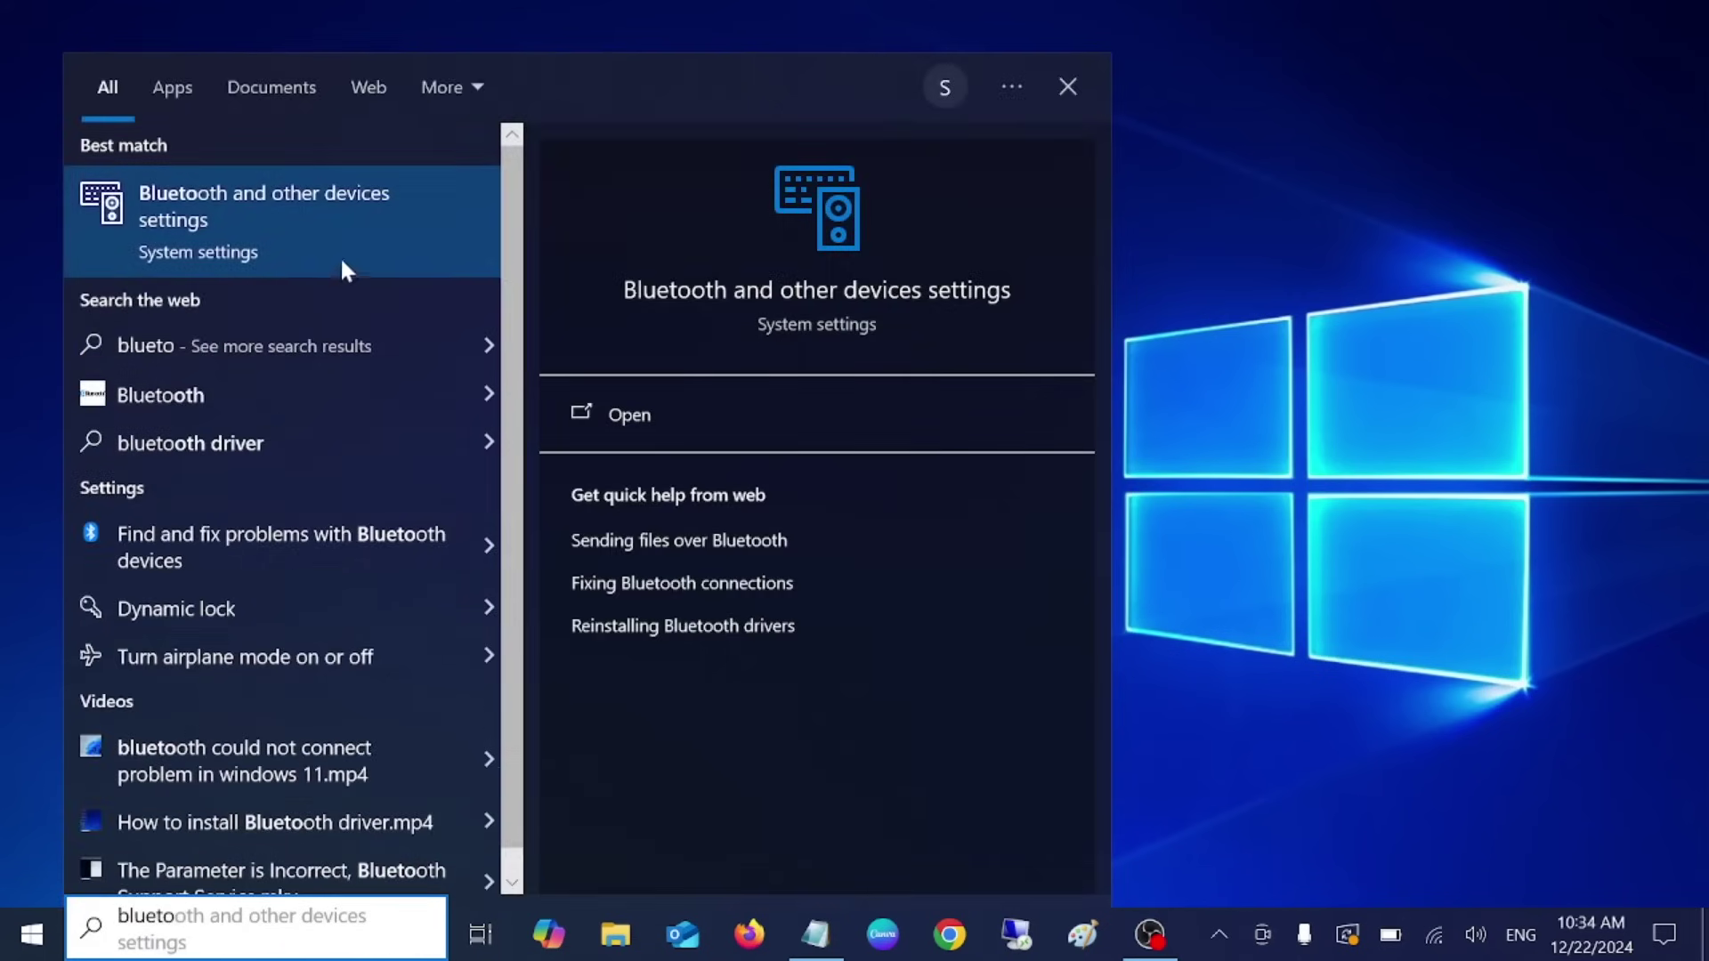
pyautogui.click(301, 253)
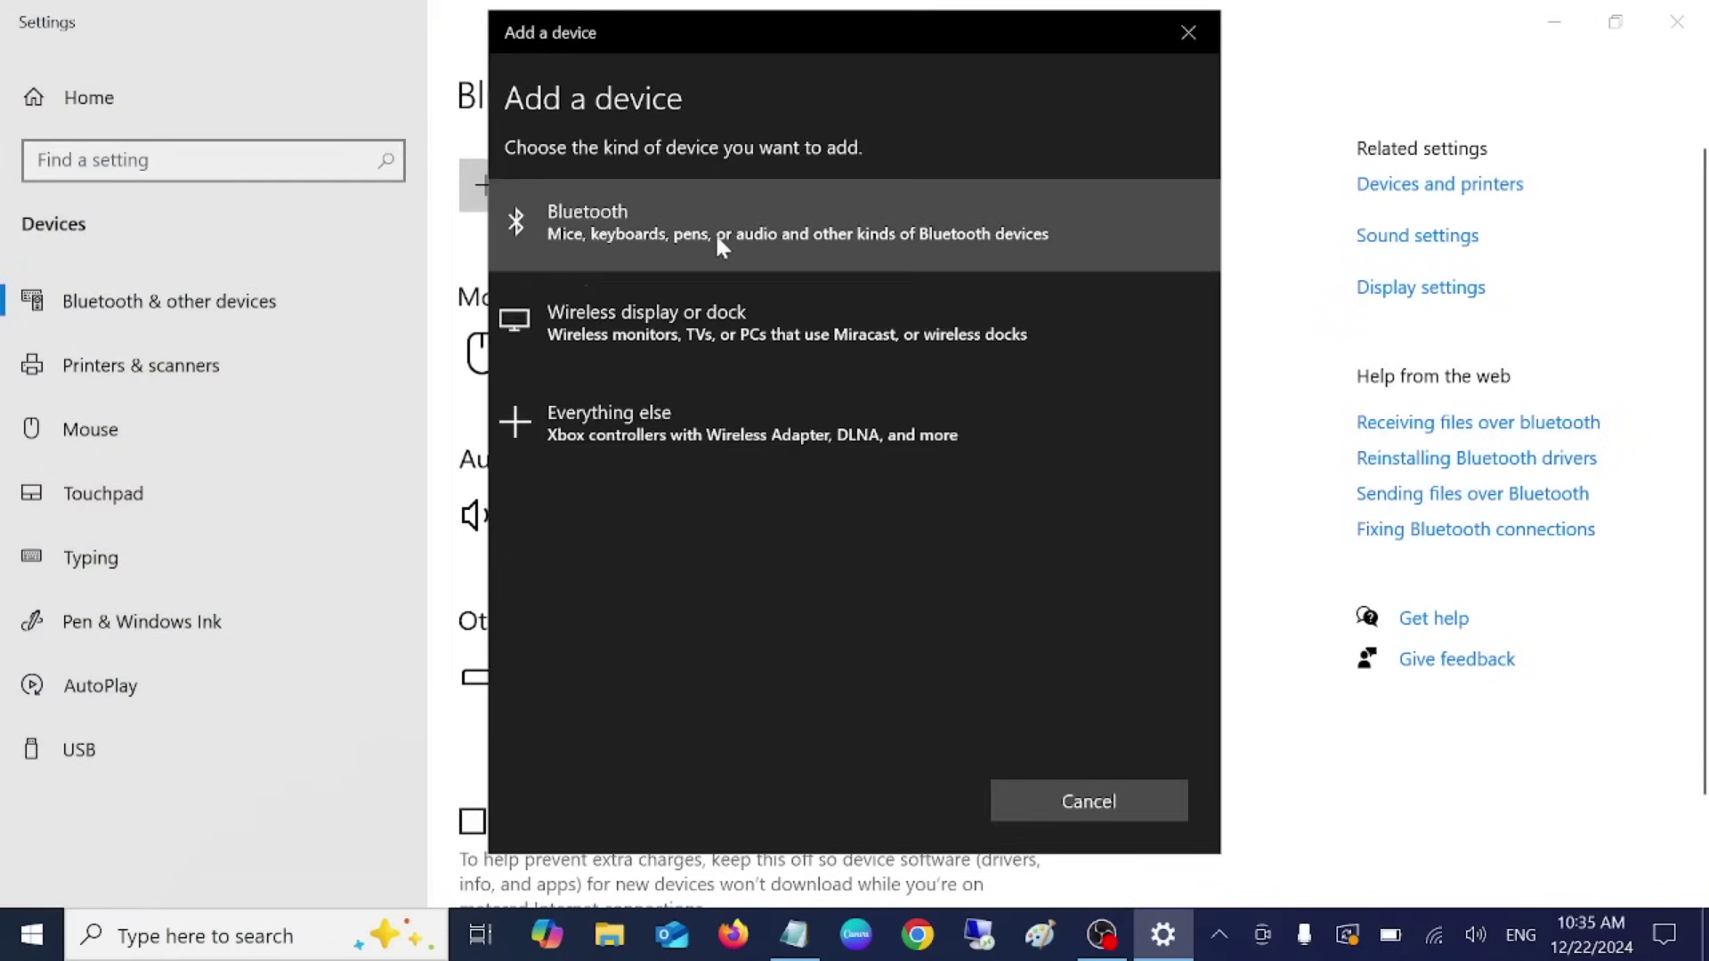
# - Try adding a Bluetooth device, dismiss the Couldn't connect error, and close Settings
pyautogui.click(721, 245)
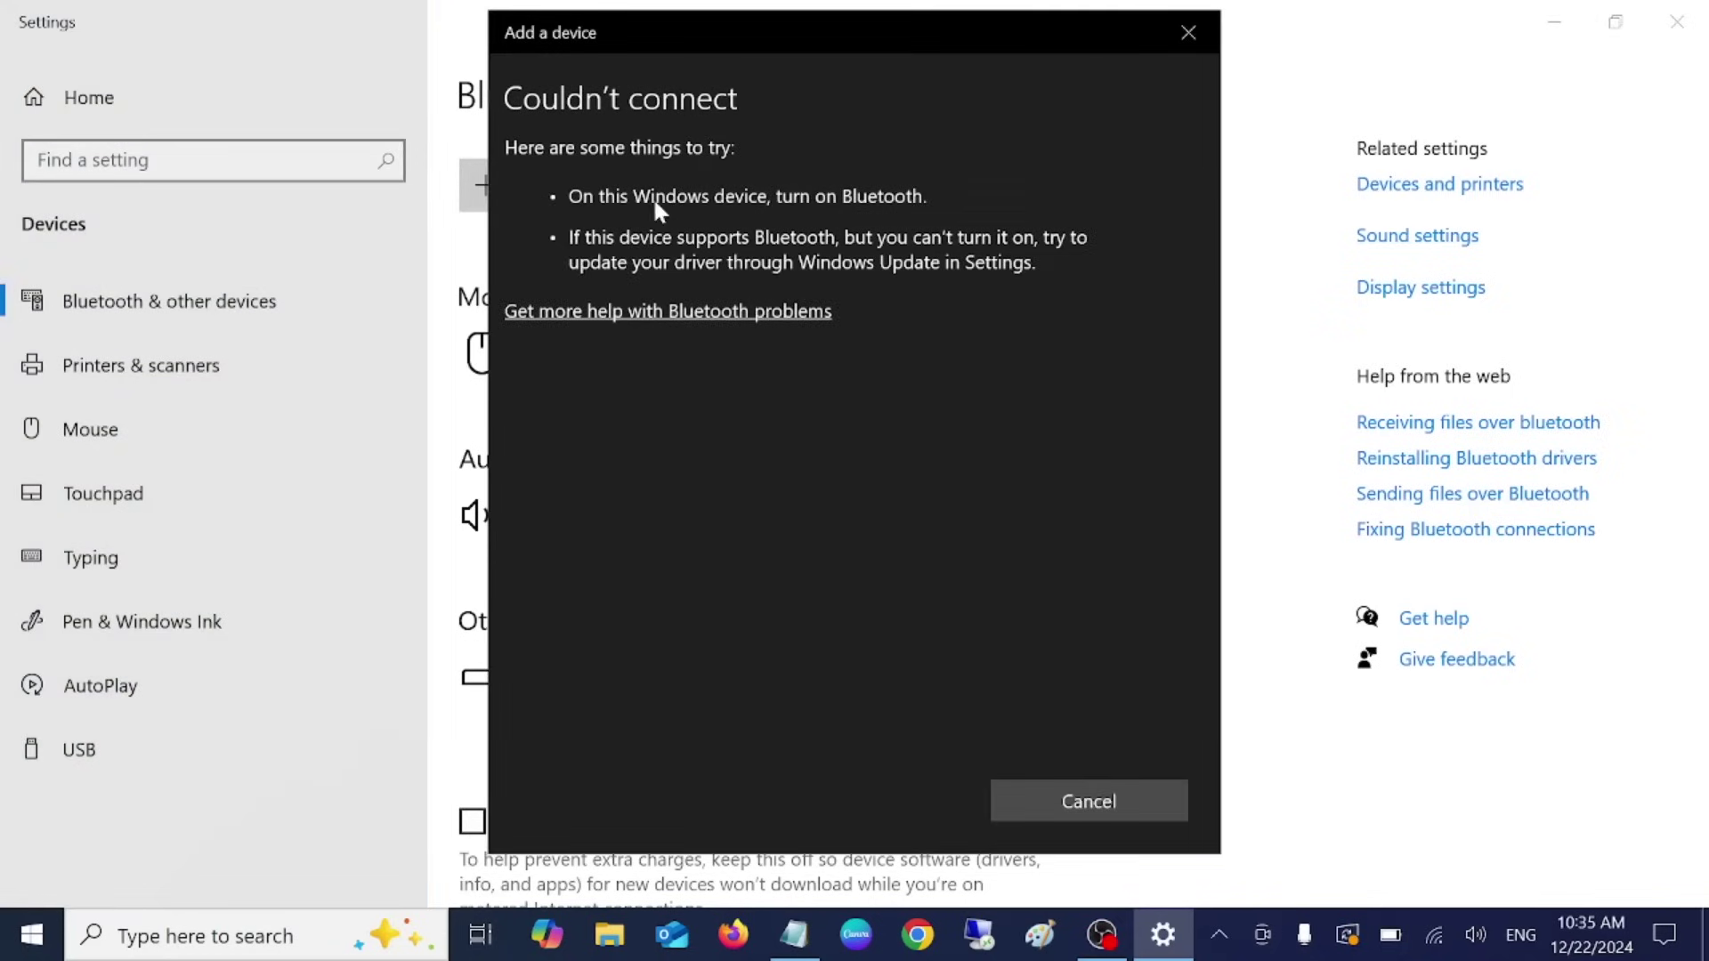
pyautogui.press('Escape')
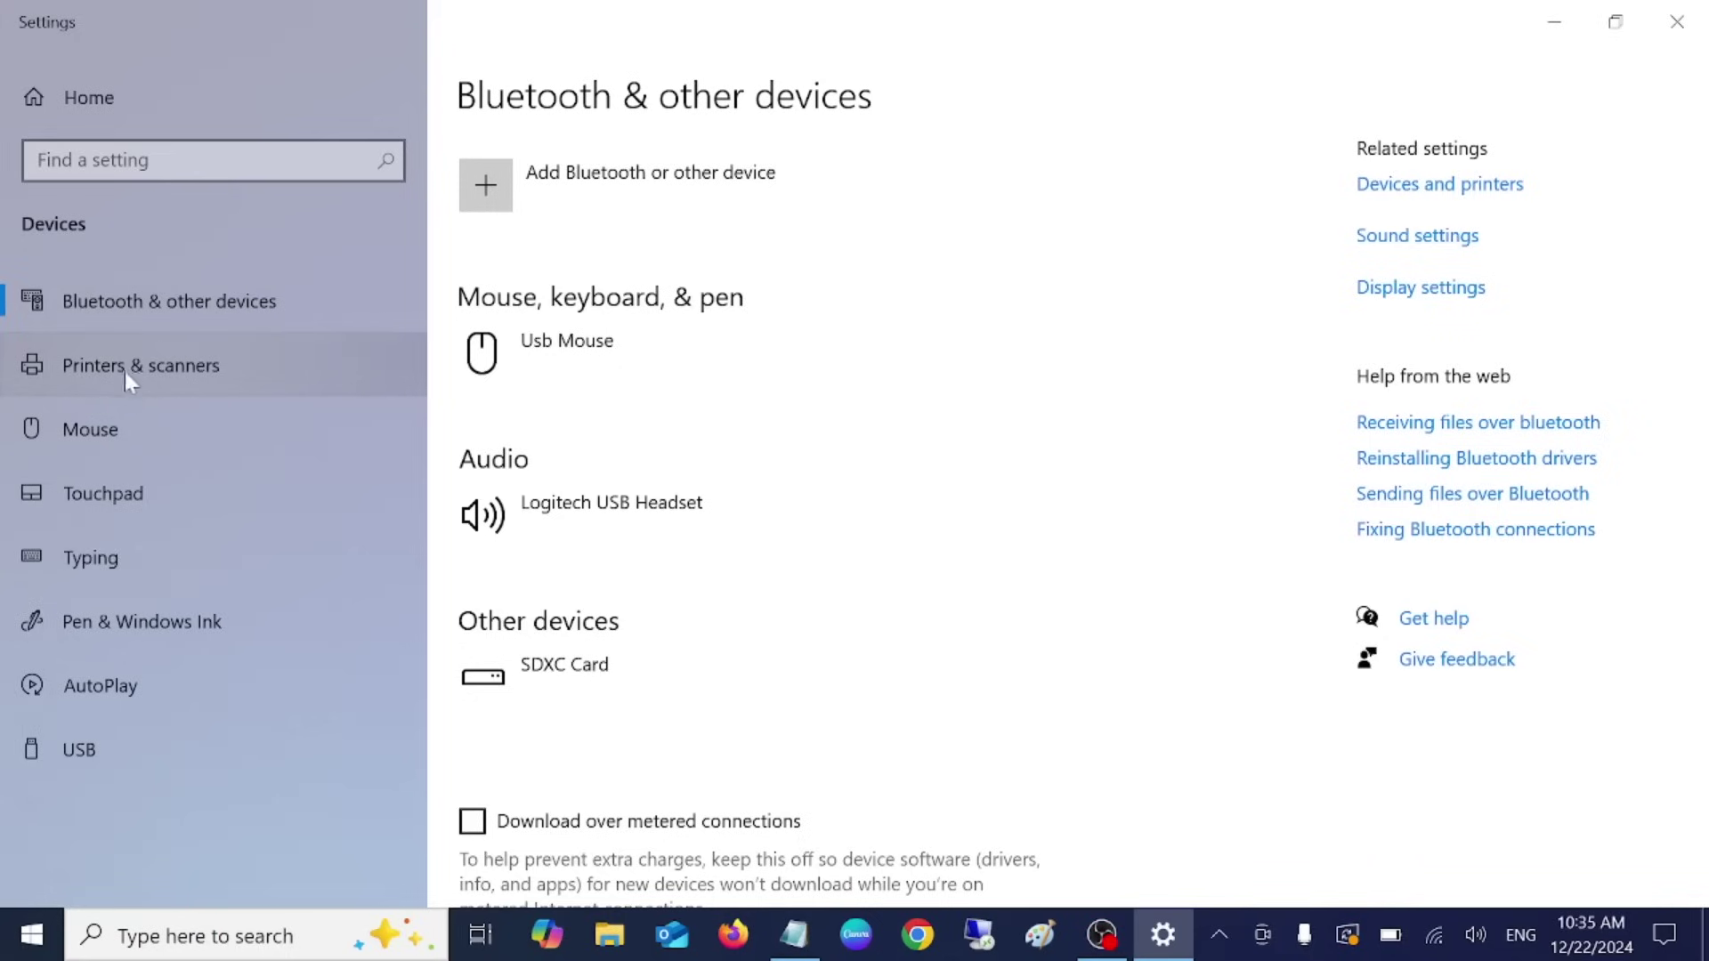
pyautogui.click(1669, 36)
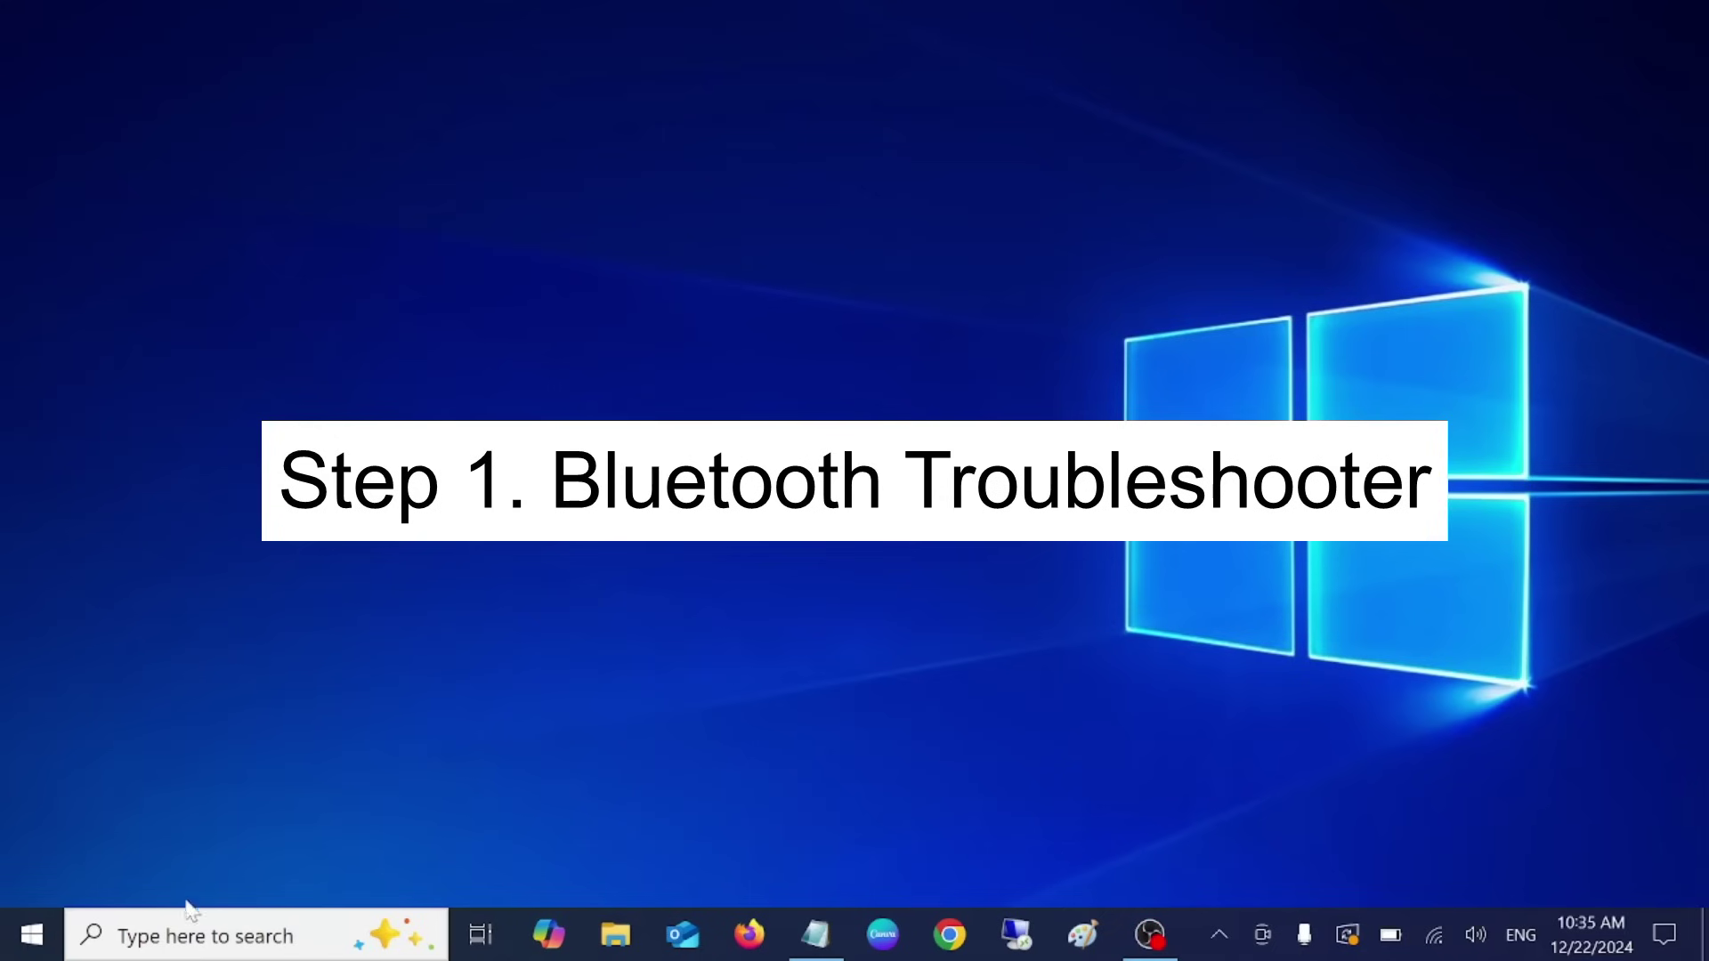
# - Search 'trouble' and open the Troubleshoot settings page
pyautogui.click(176, 933)
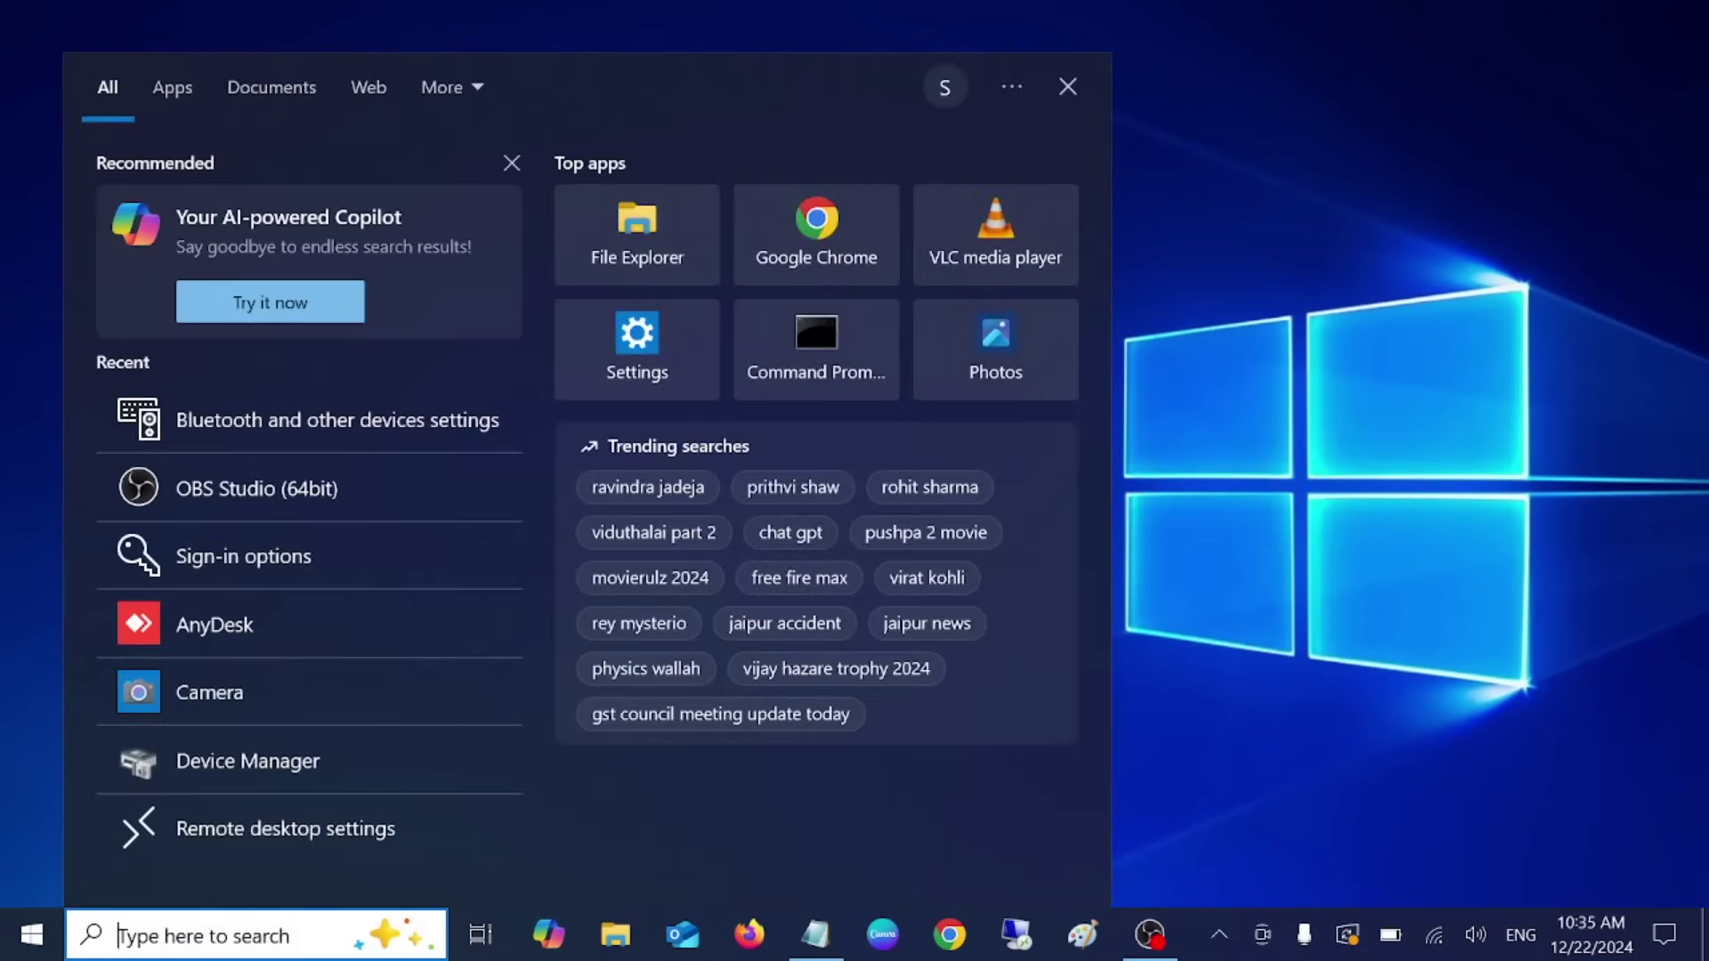
pyautogui.write('trouble')
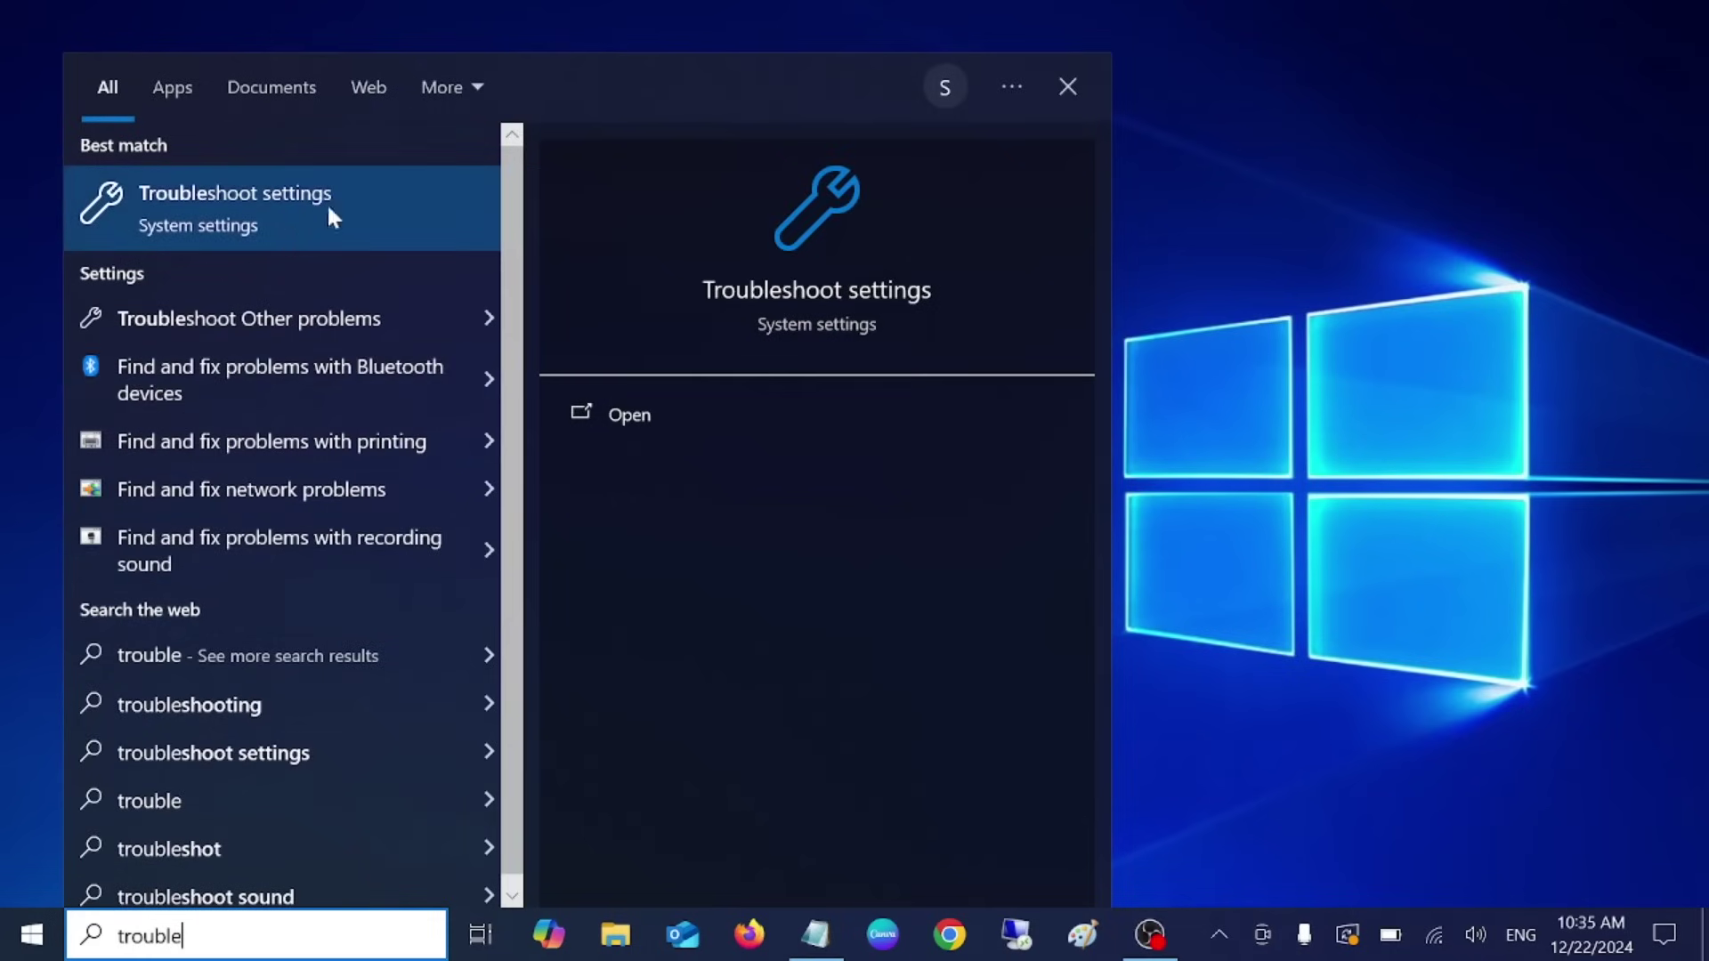
pyautogui.click(298, 207)
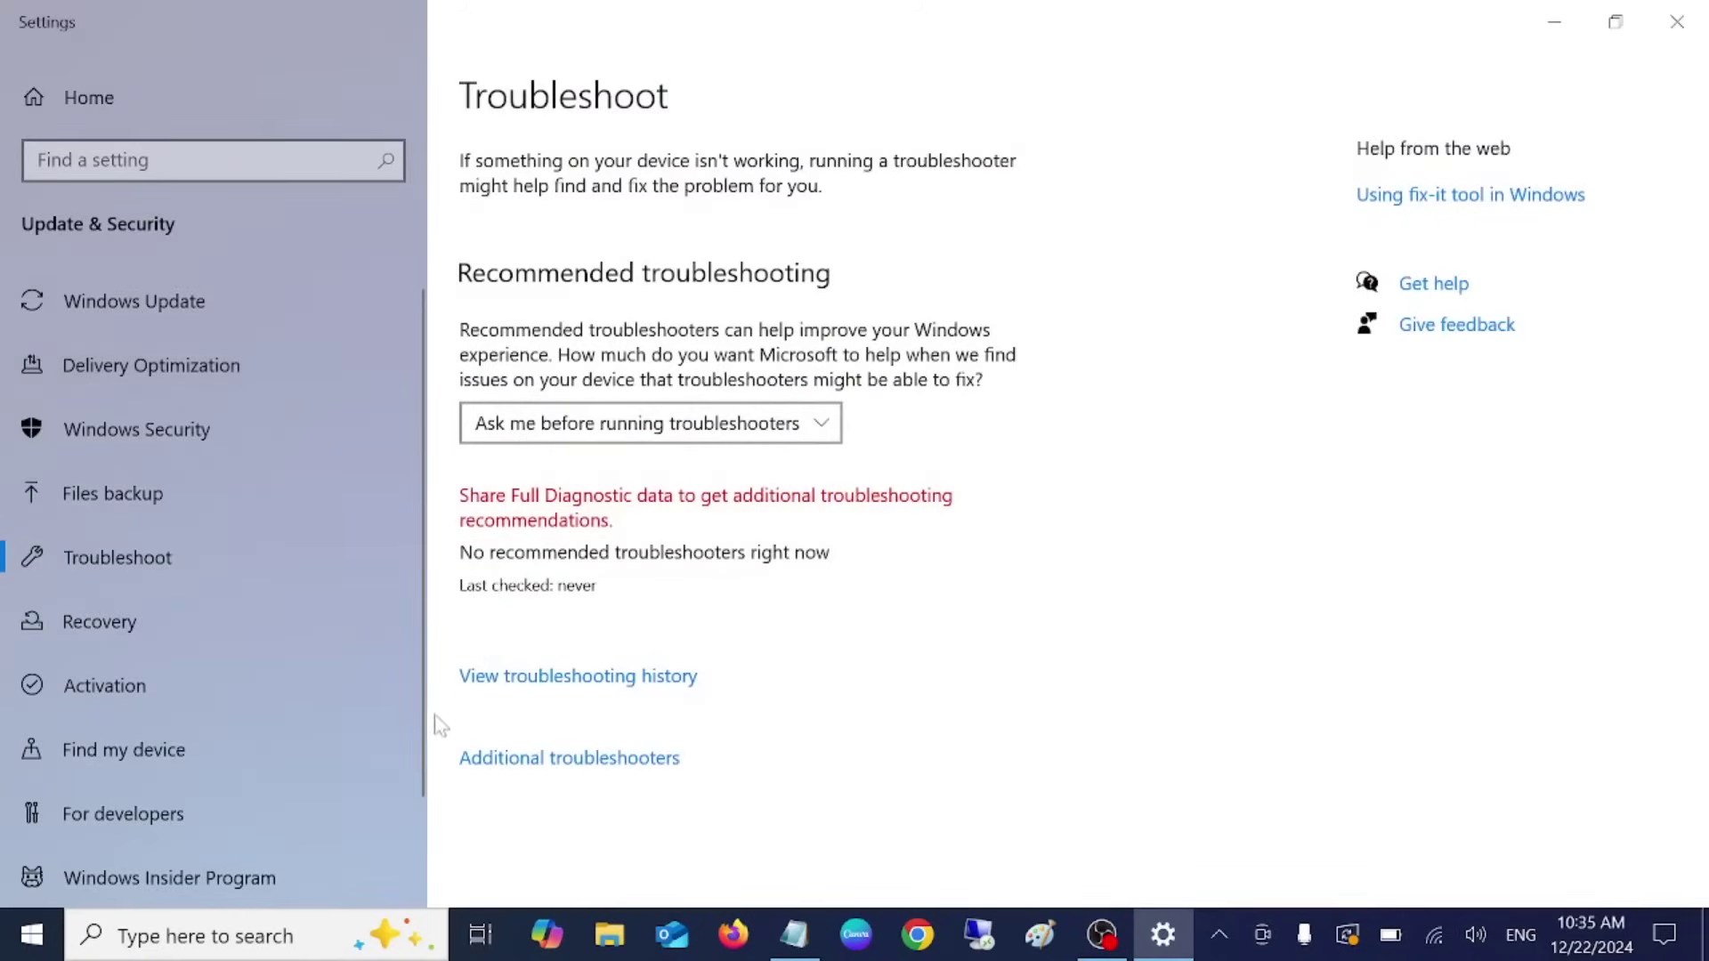
# - Run the Bluetooth troubleshooter from Additional troubleshooters, then close it and Settings
pyautogui.click(556, 764)
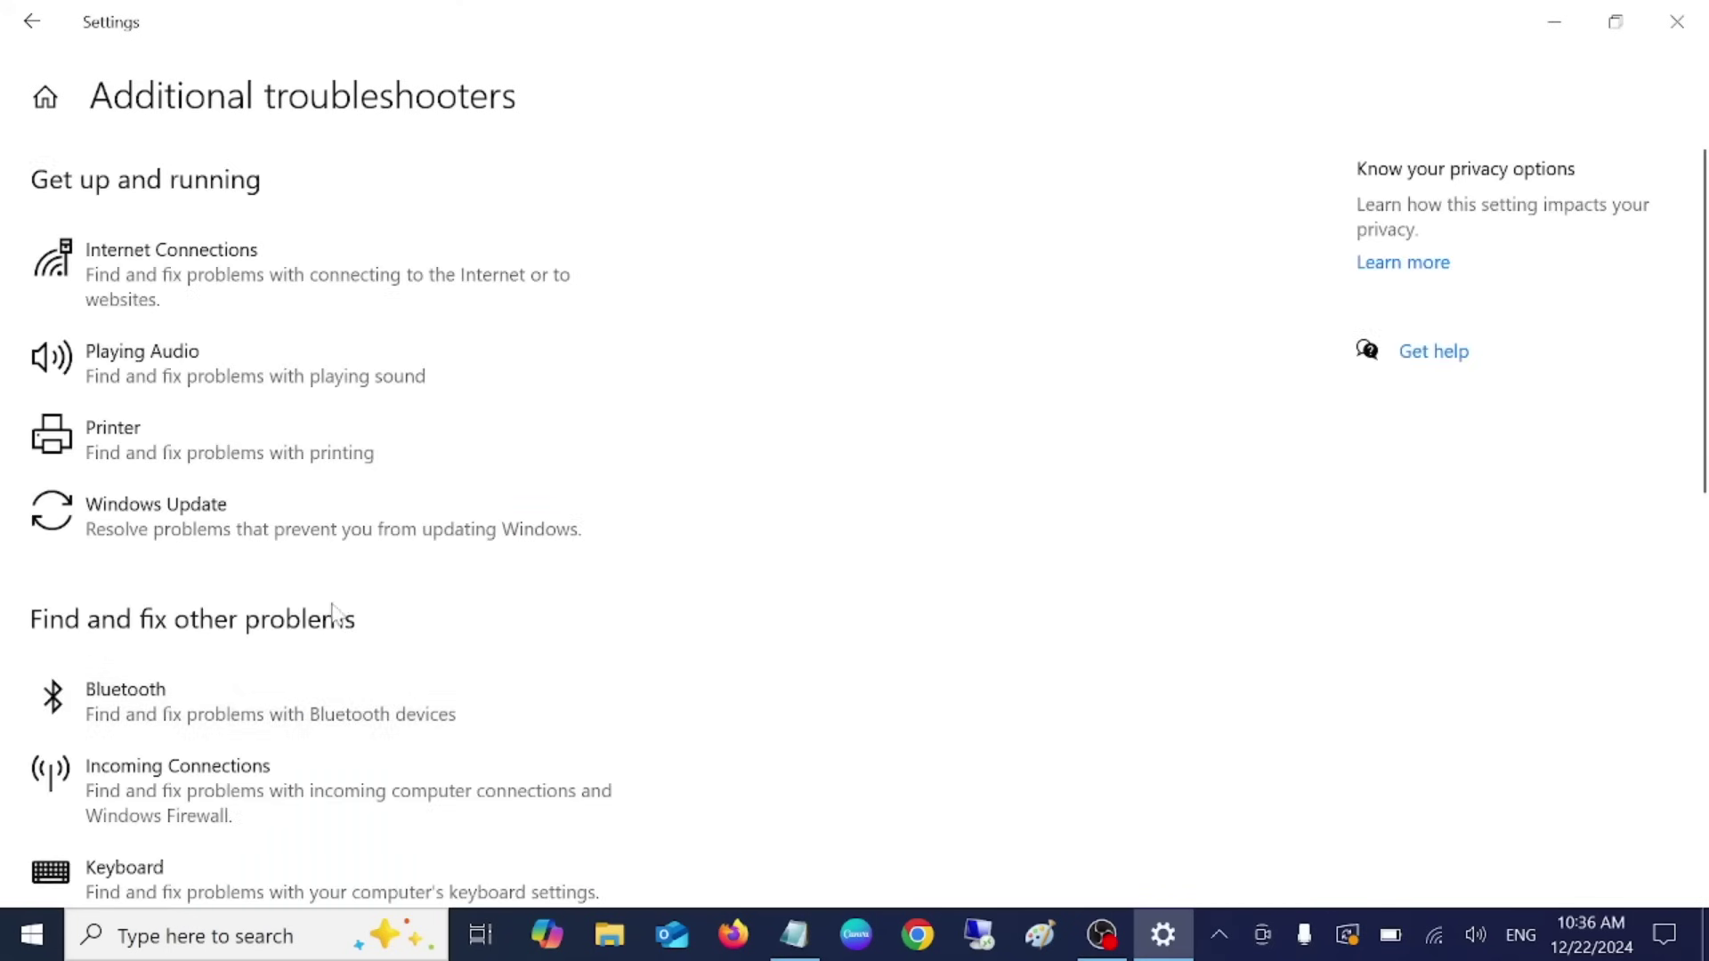
pyautogui.scroll(-2, 264, 584)
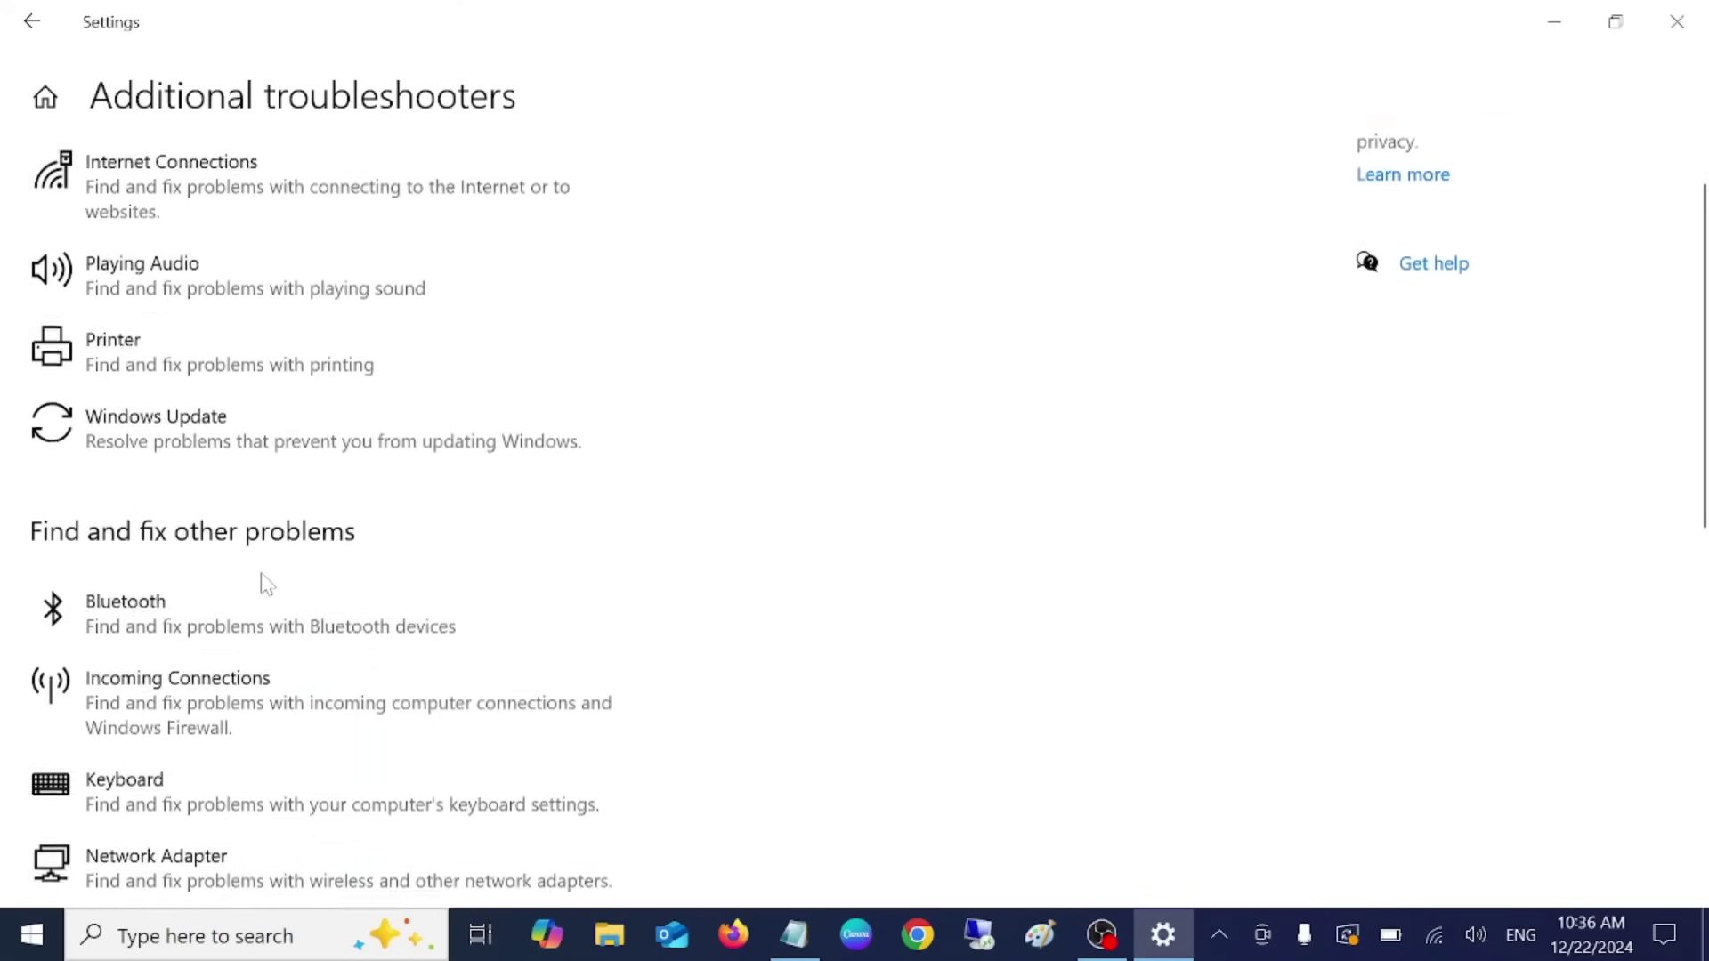
pyautogui.click(142, 595)
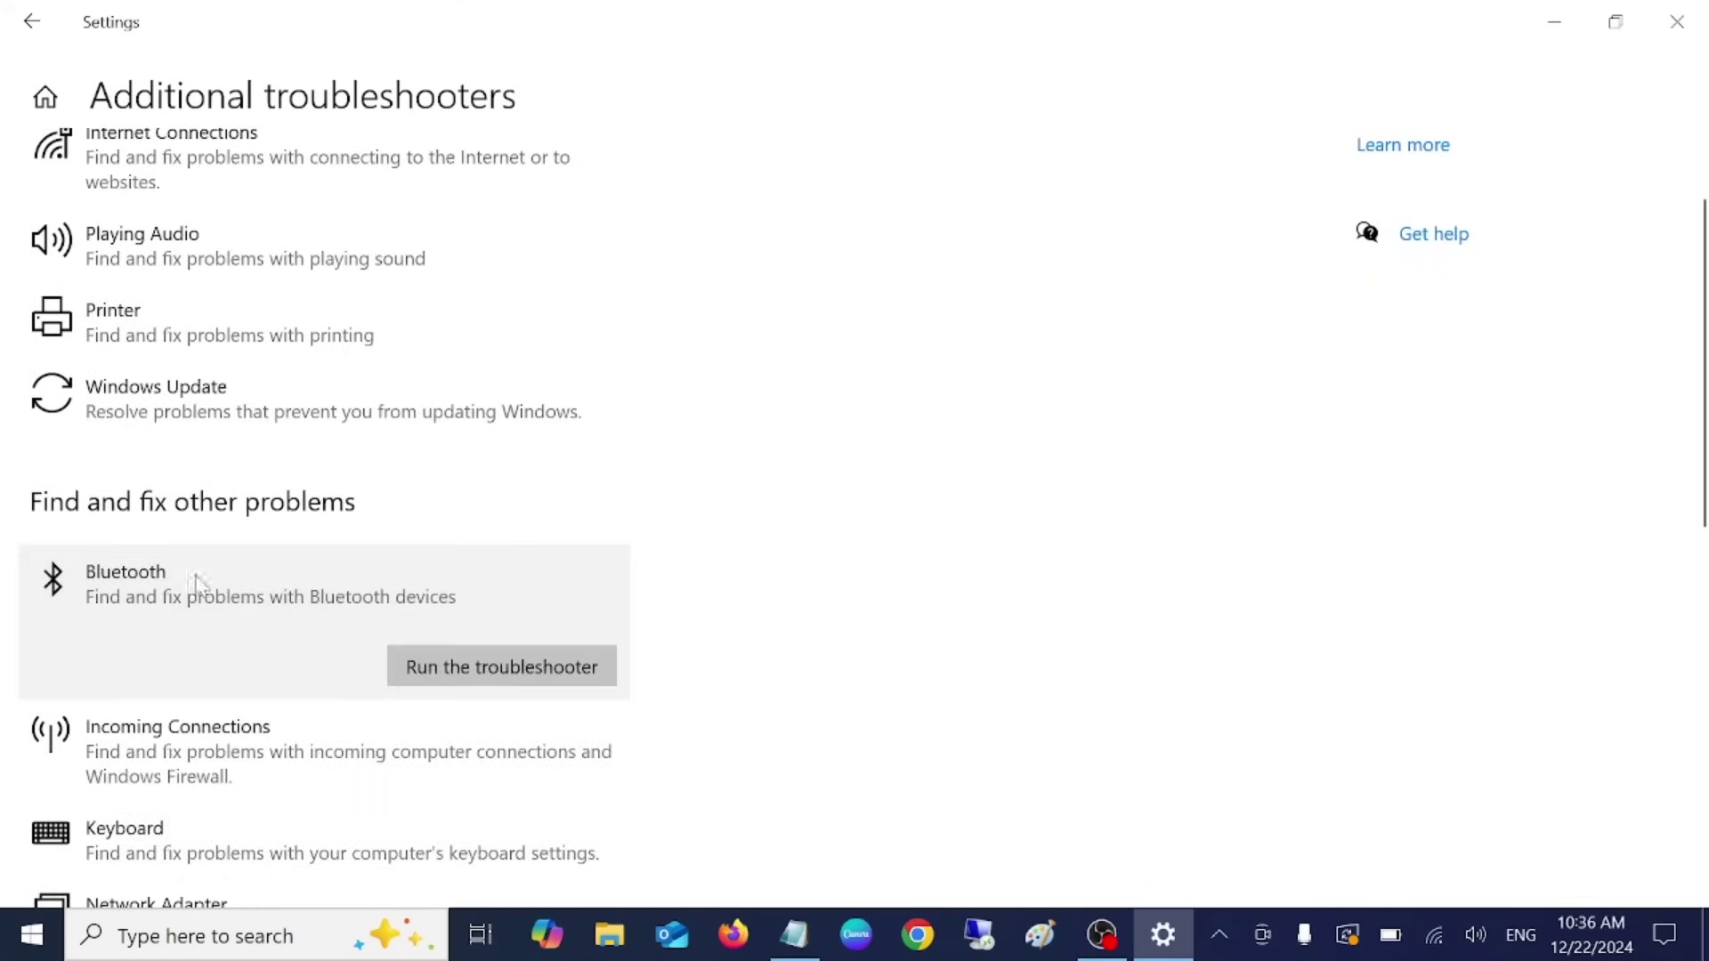
pyautogui.click(480, 672)
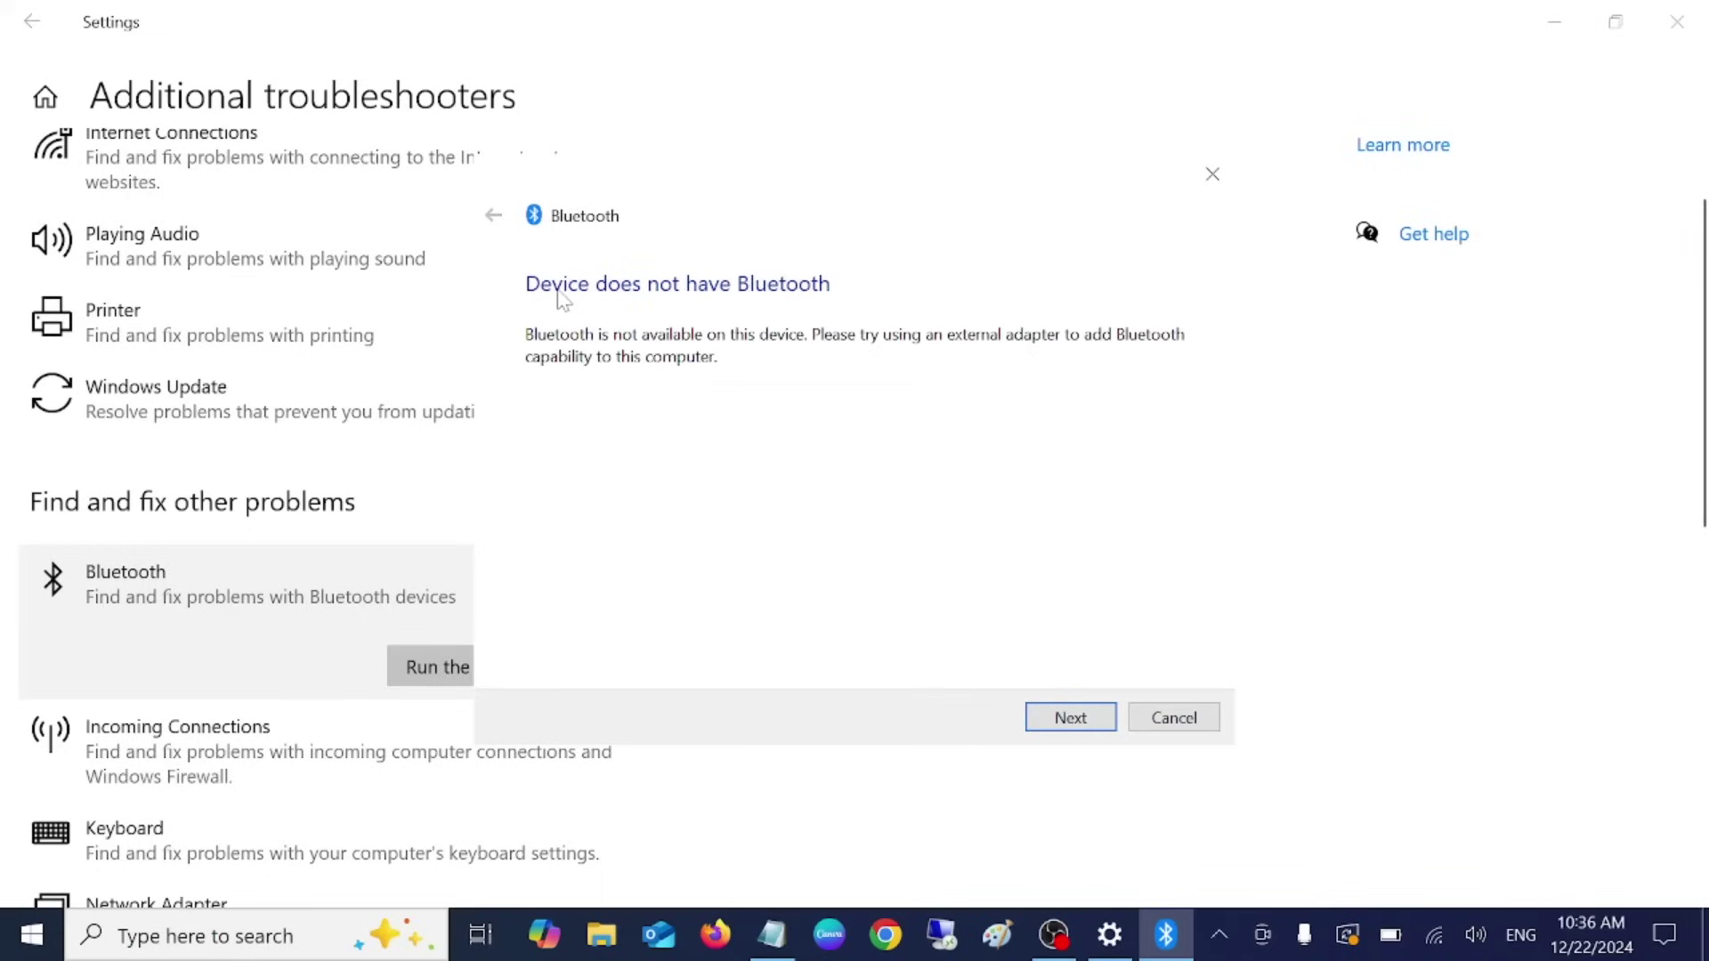
pyautogui.press('Return')
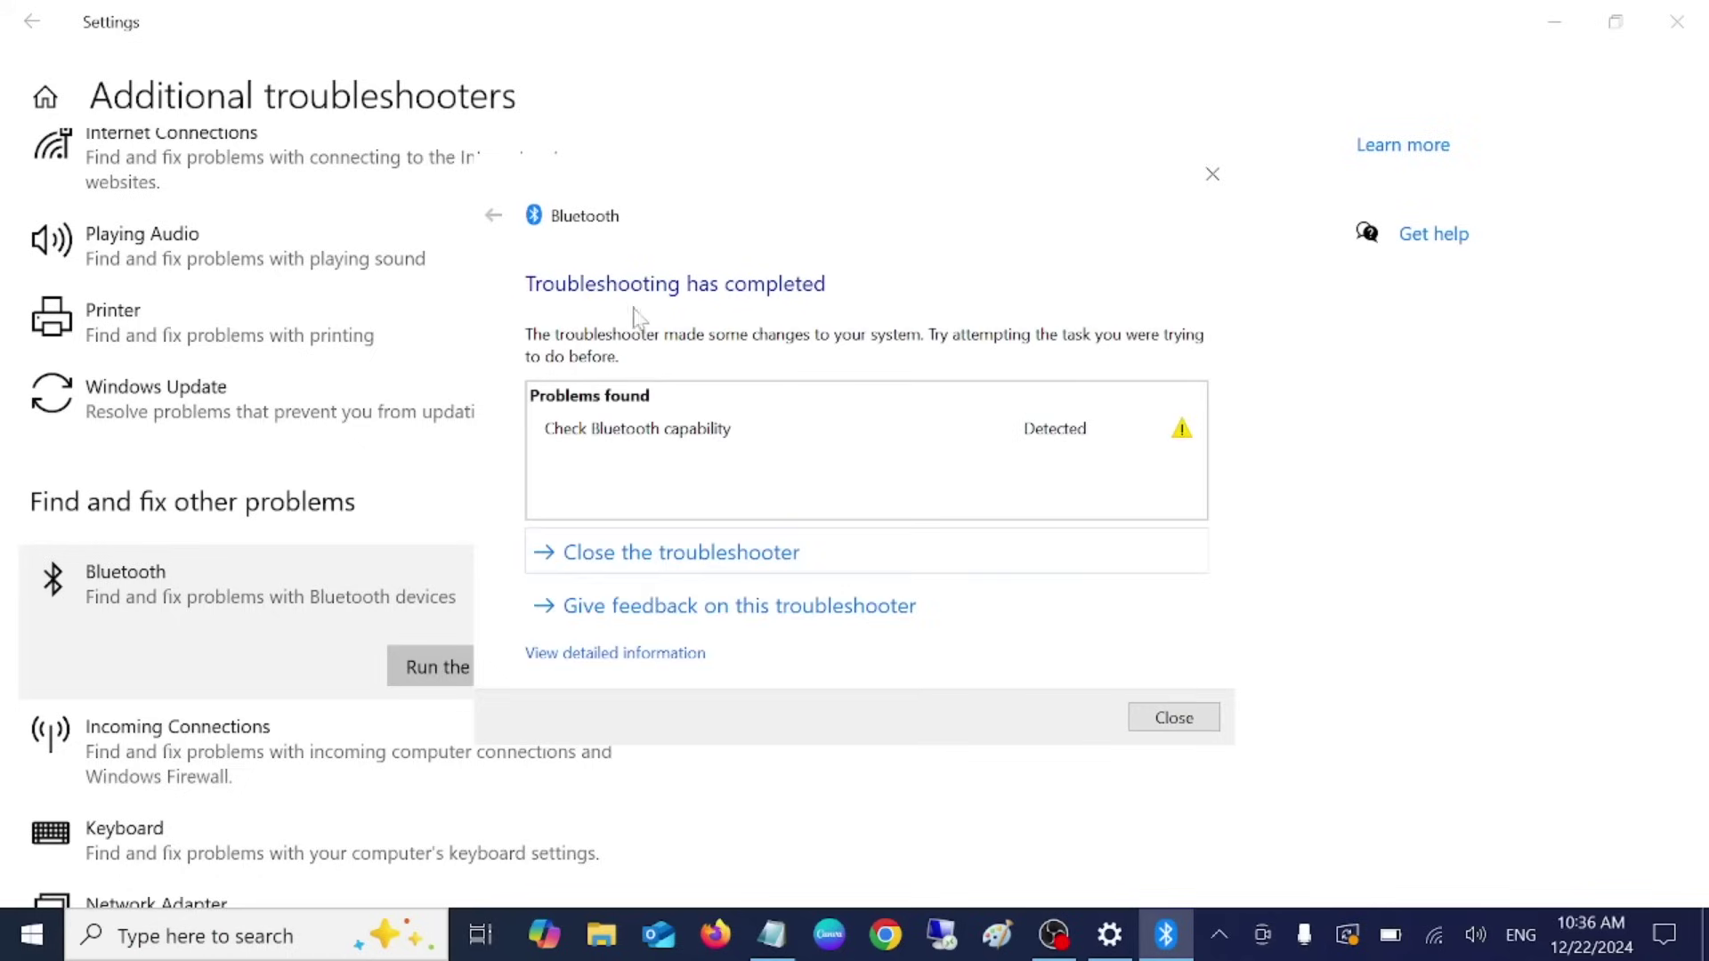
pyautogui.click(1185, 718)
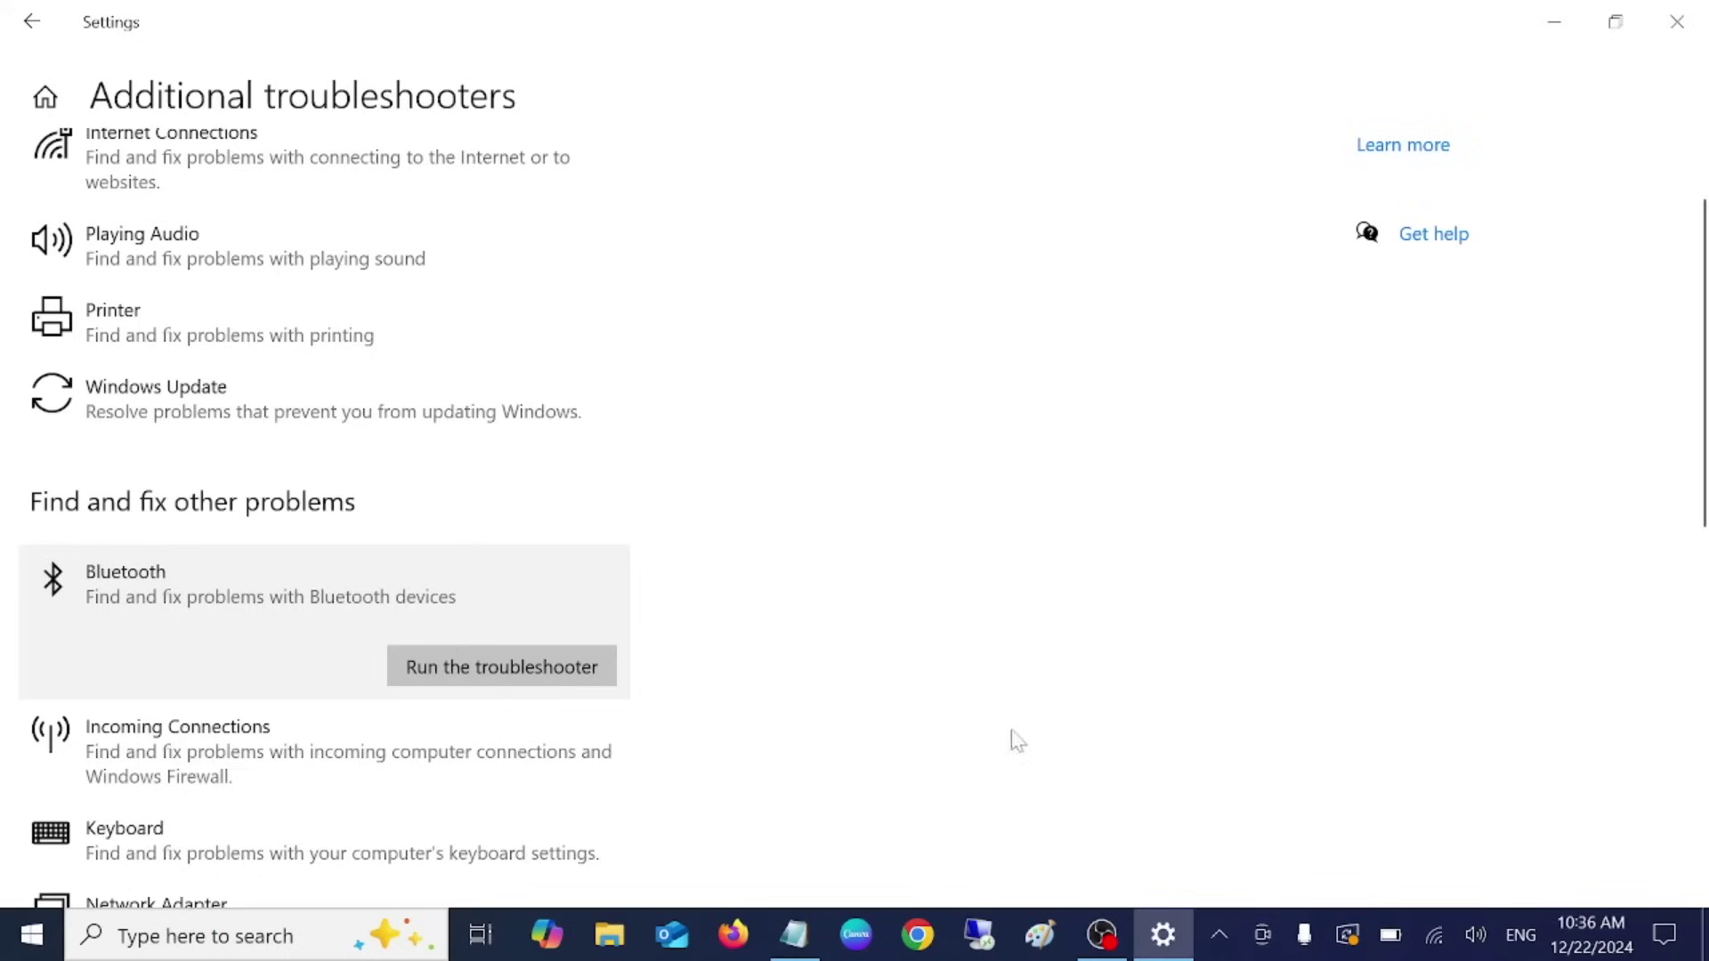
pyautogui.click(1677, 21)
# - Open Services as administrator from a 'services' search, and enter services.msc in Run
pyautogui.click(183, 936)
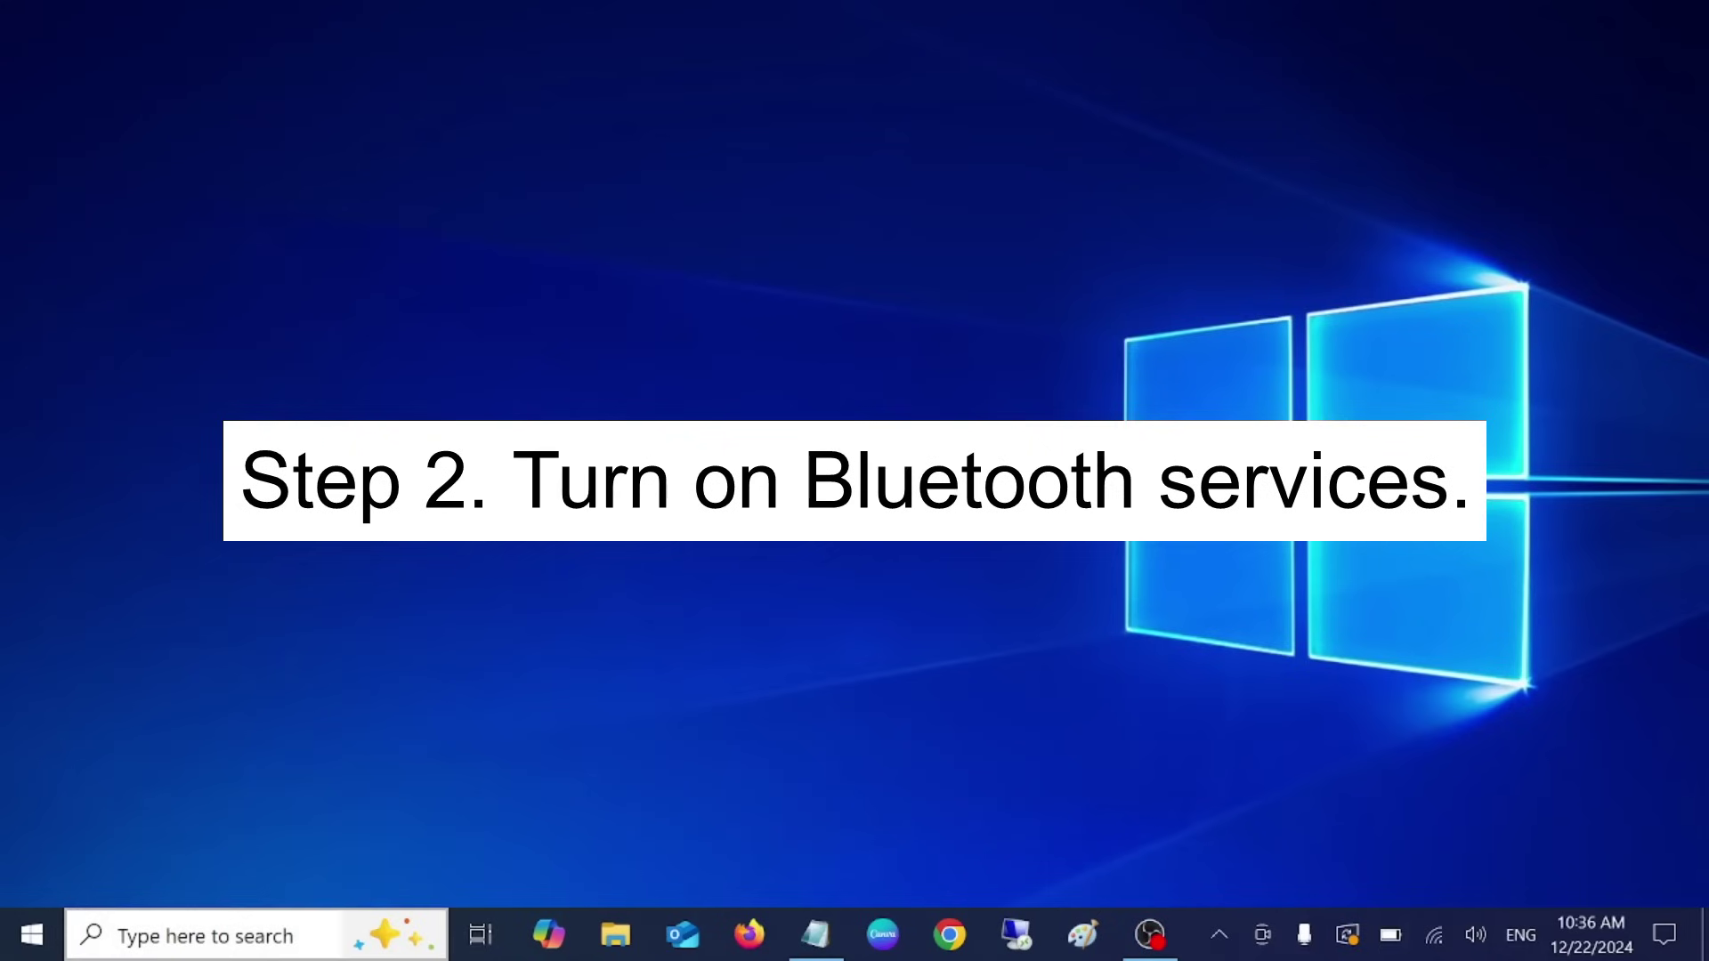
pyautogui.write('se')
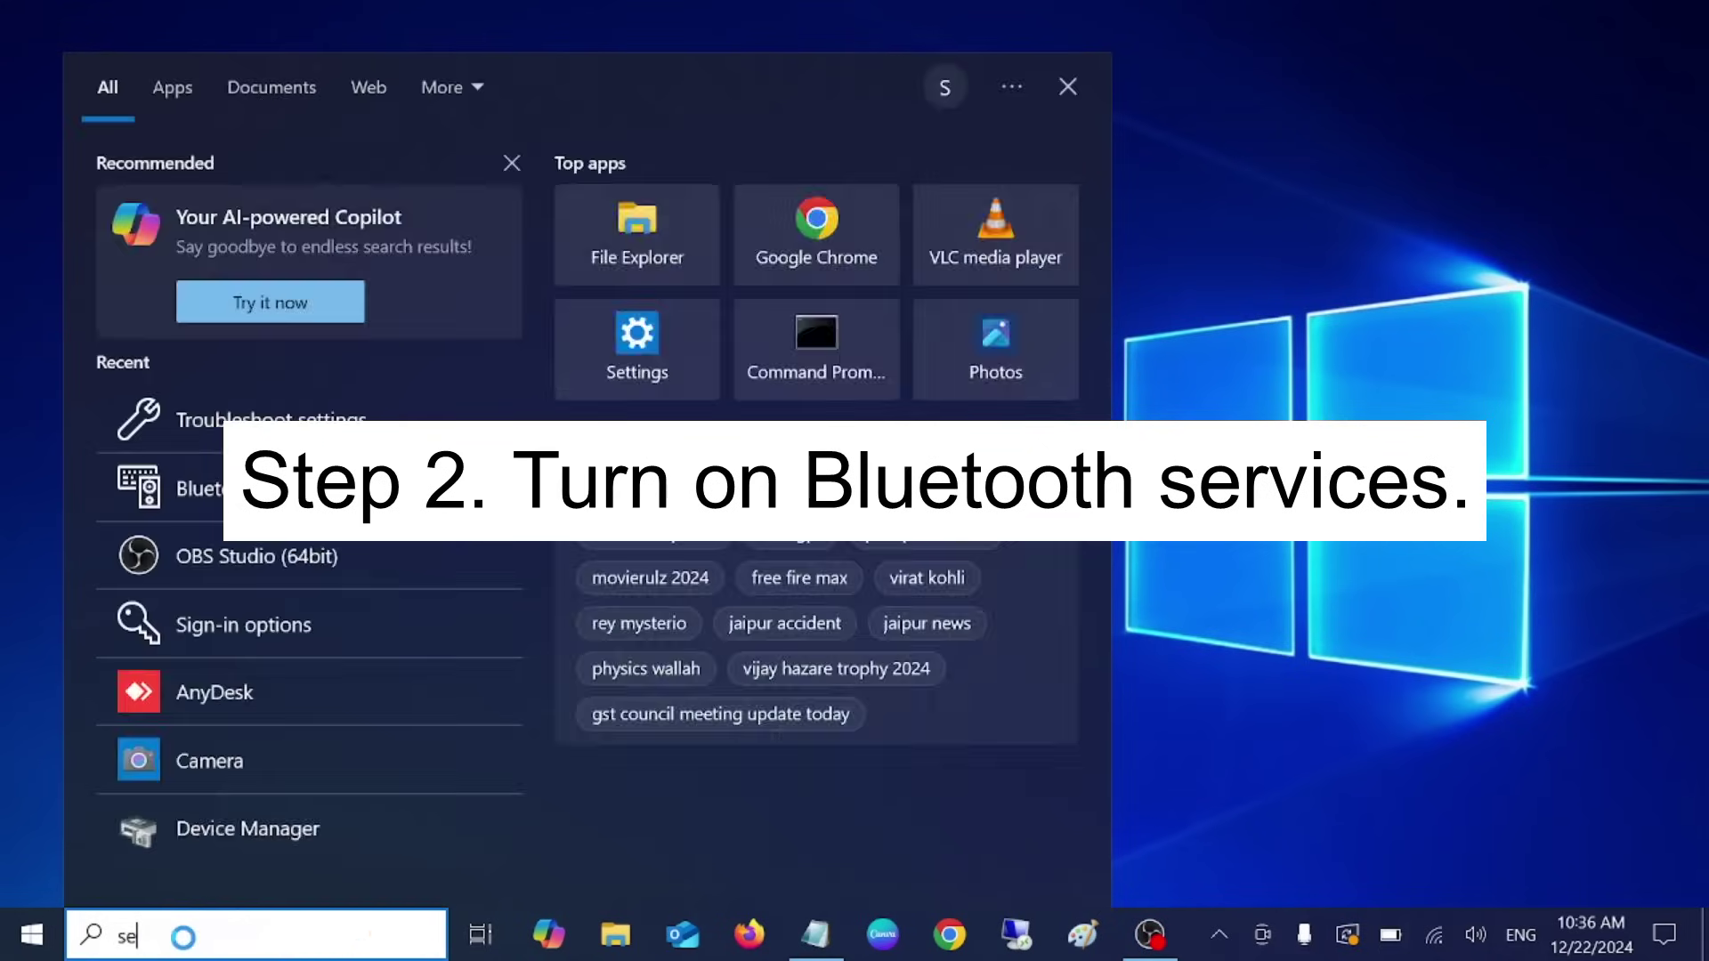
pyautogui.write('rvices')
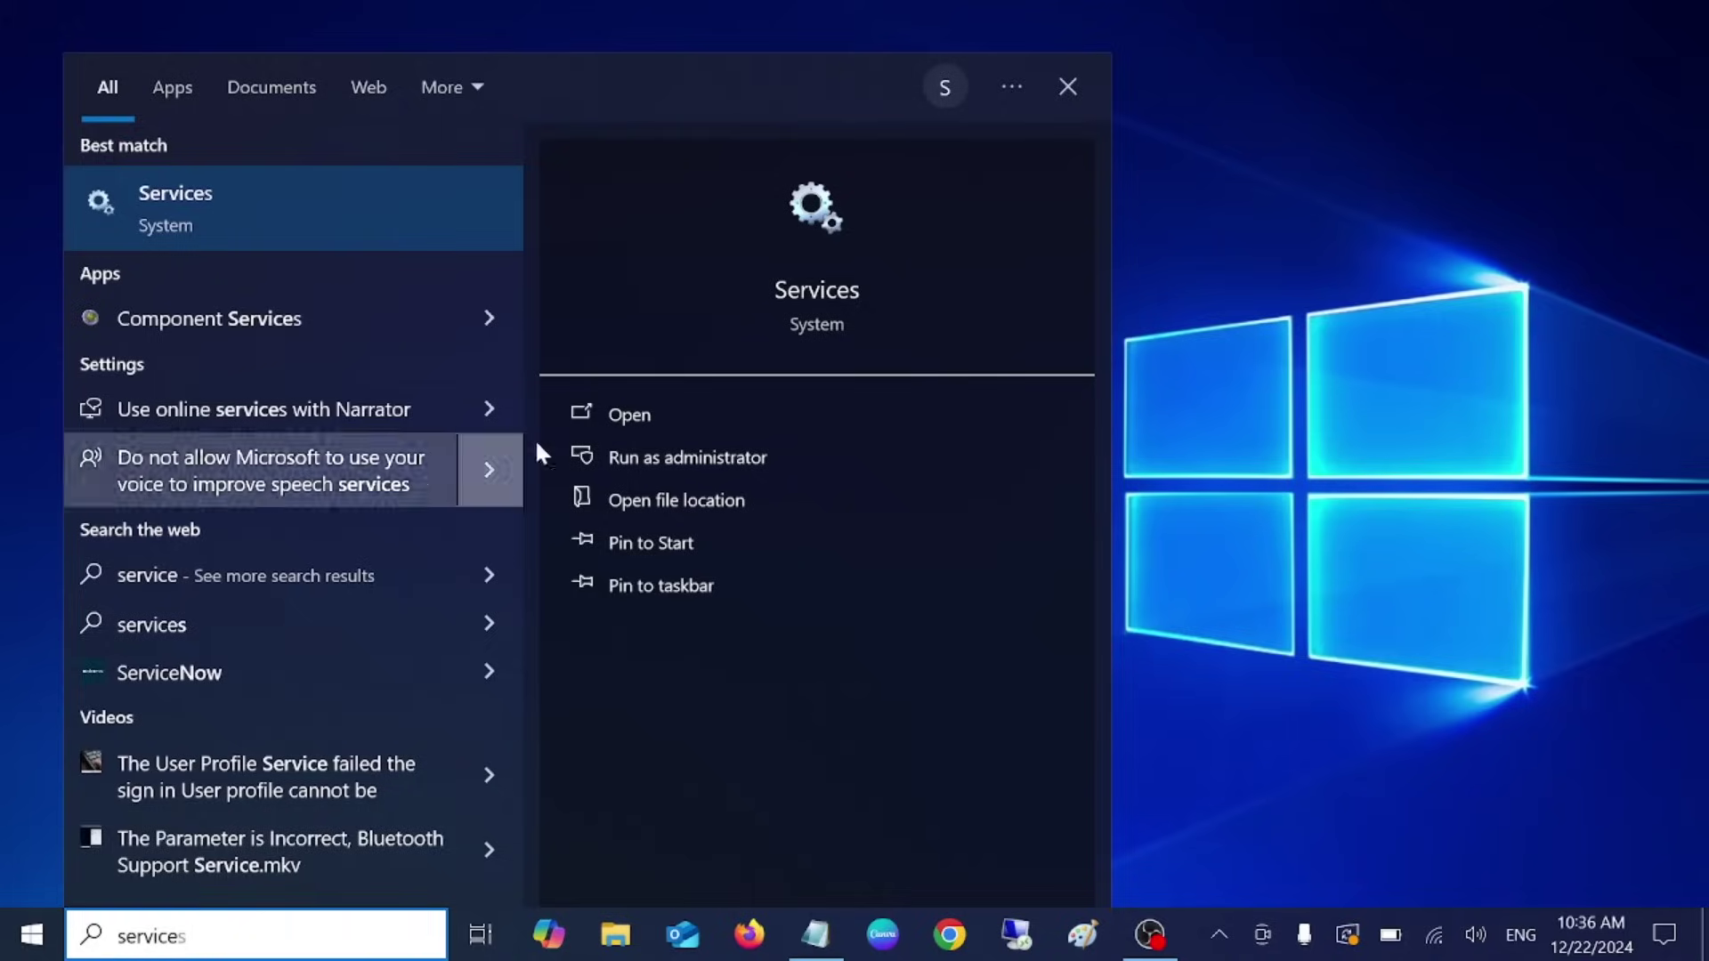
pyautogui.click(666, 458)
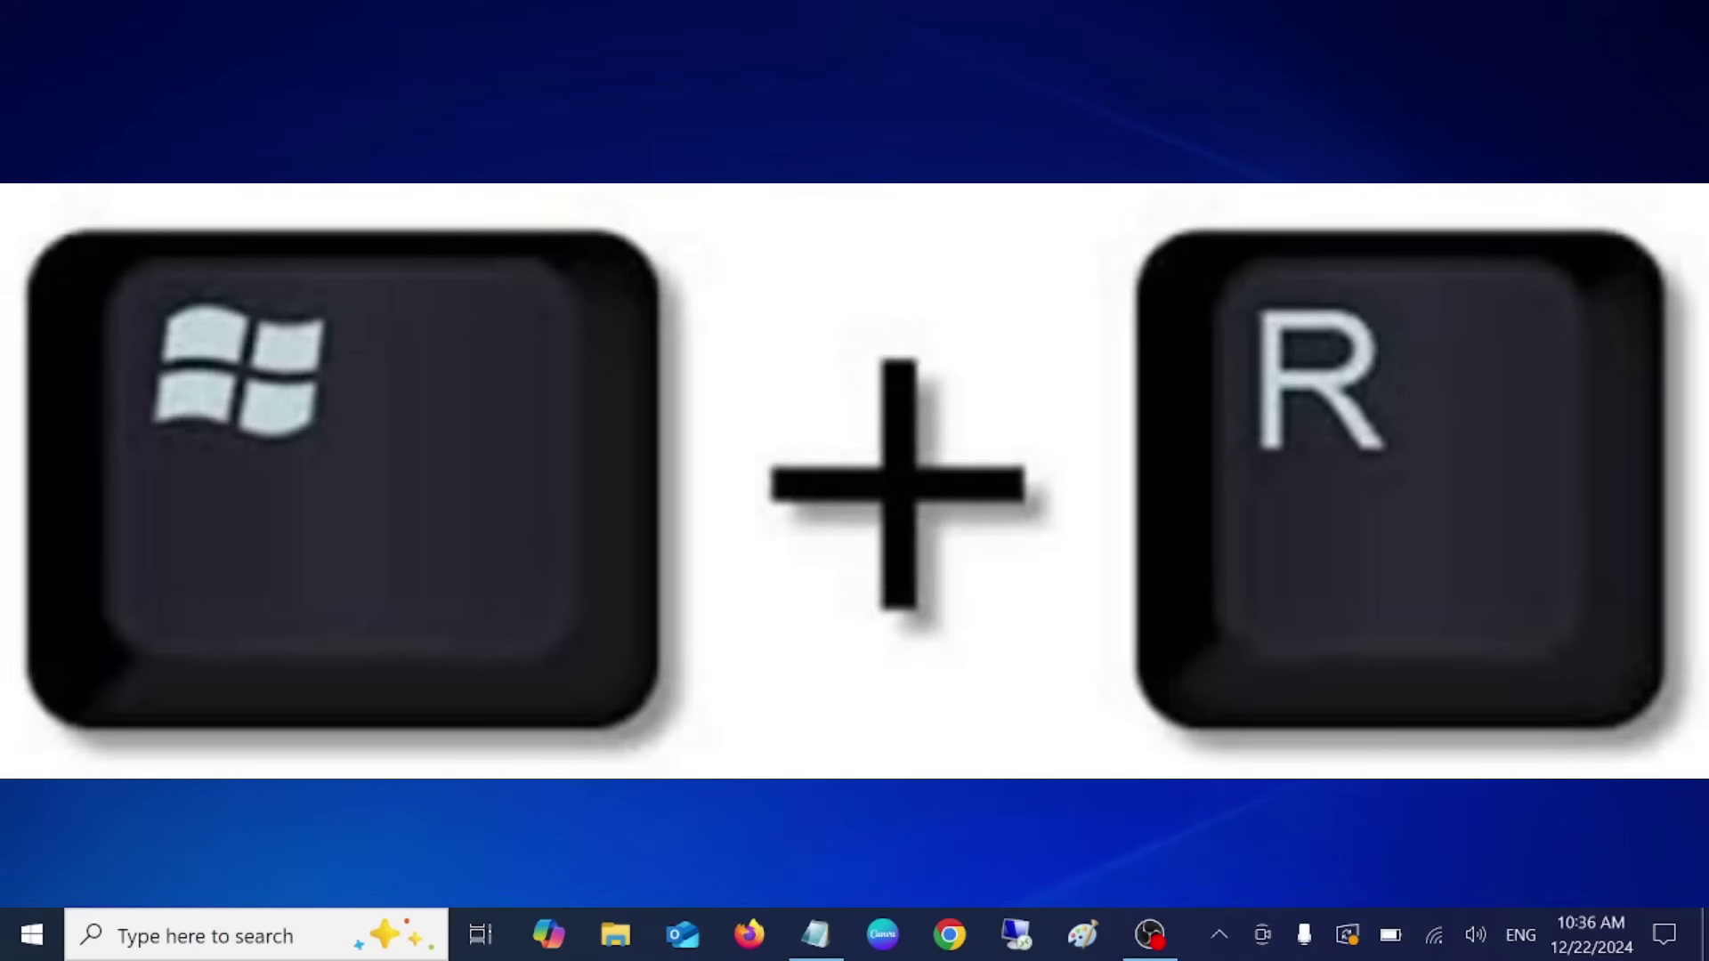
pyautogui.press('super+r')
pyautogui.write('ser')
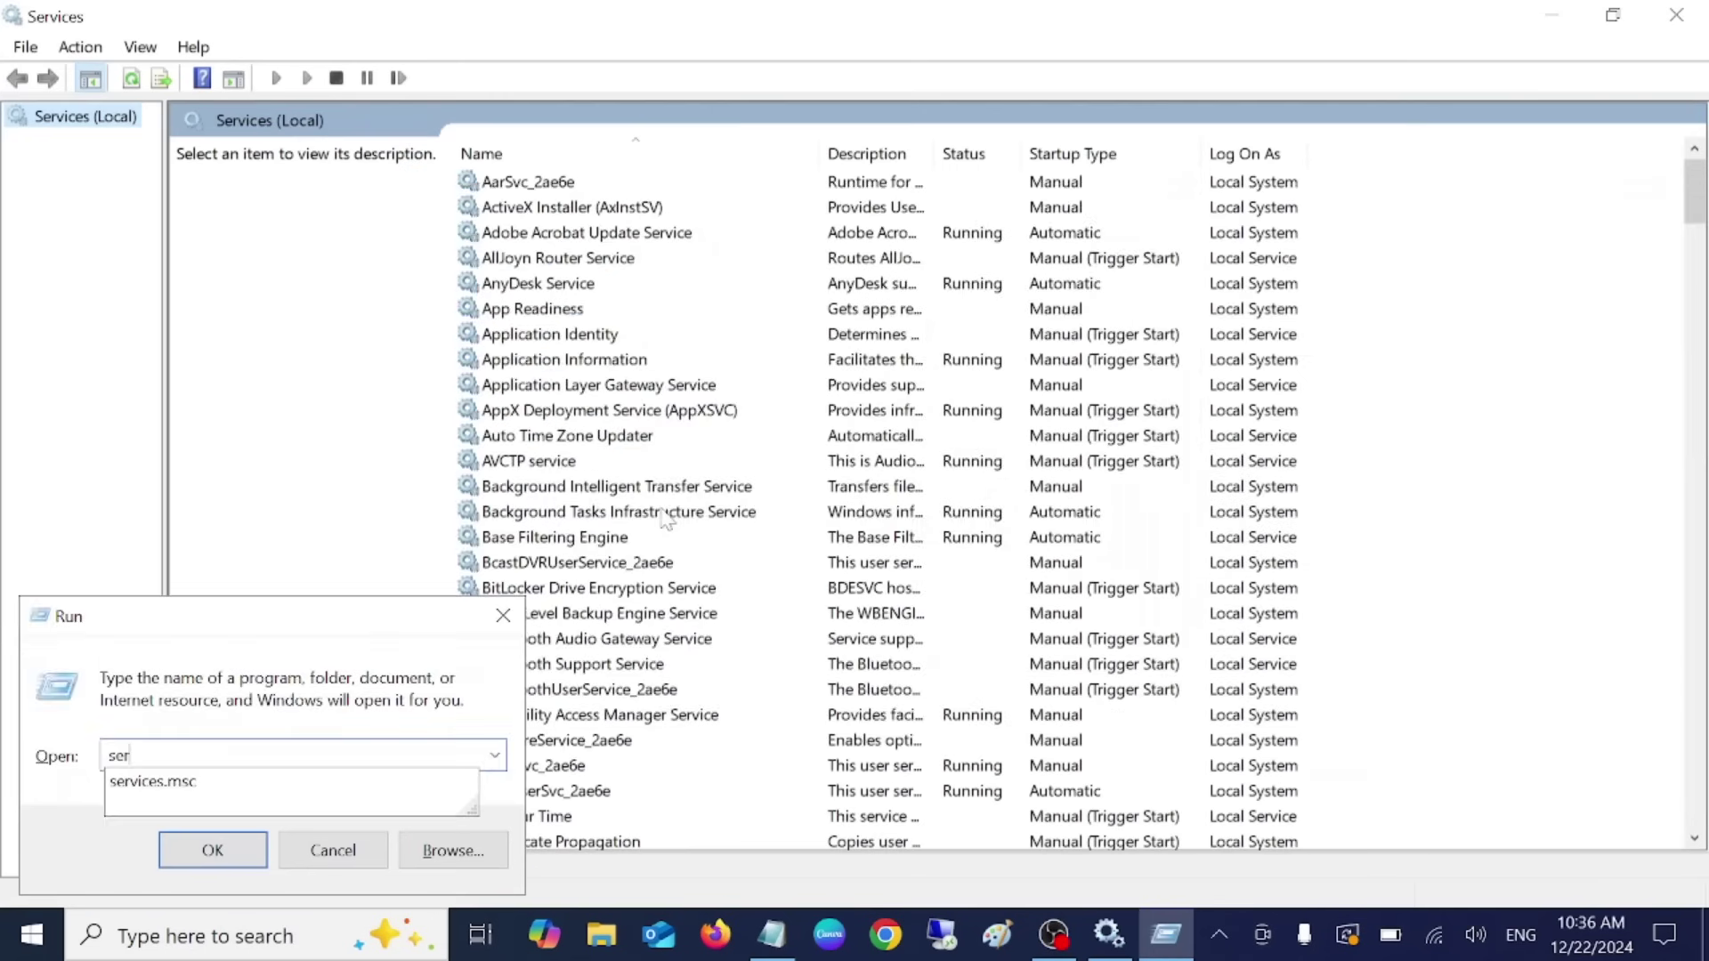
pyautogui.write('vices.msc')
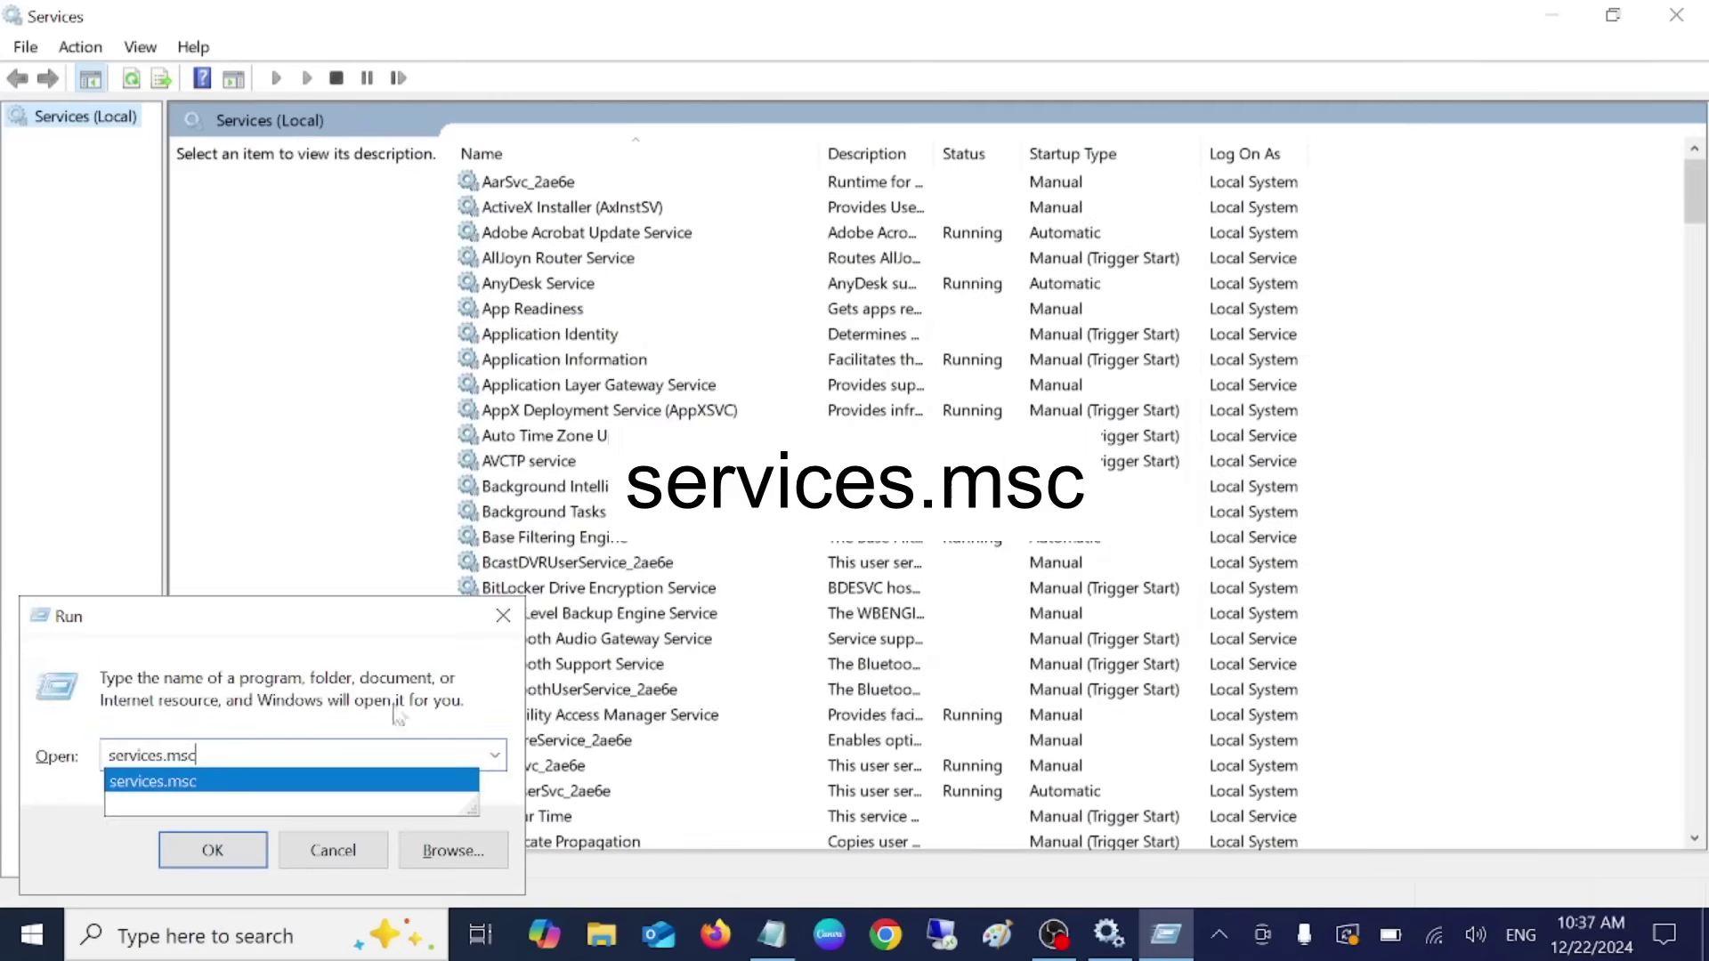
# - Confirm services.msc and locate Bluetooth Audio Gateway, Bluetooth Support and BluetoothUserService_2ae6e
pyautogui.click(503, 616)
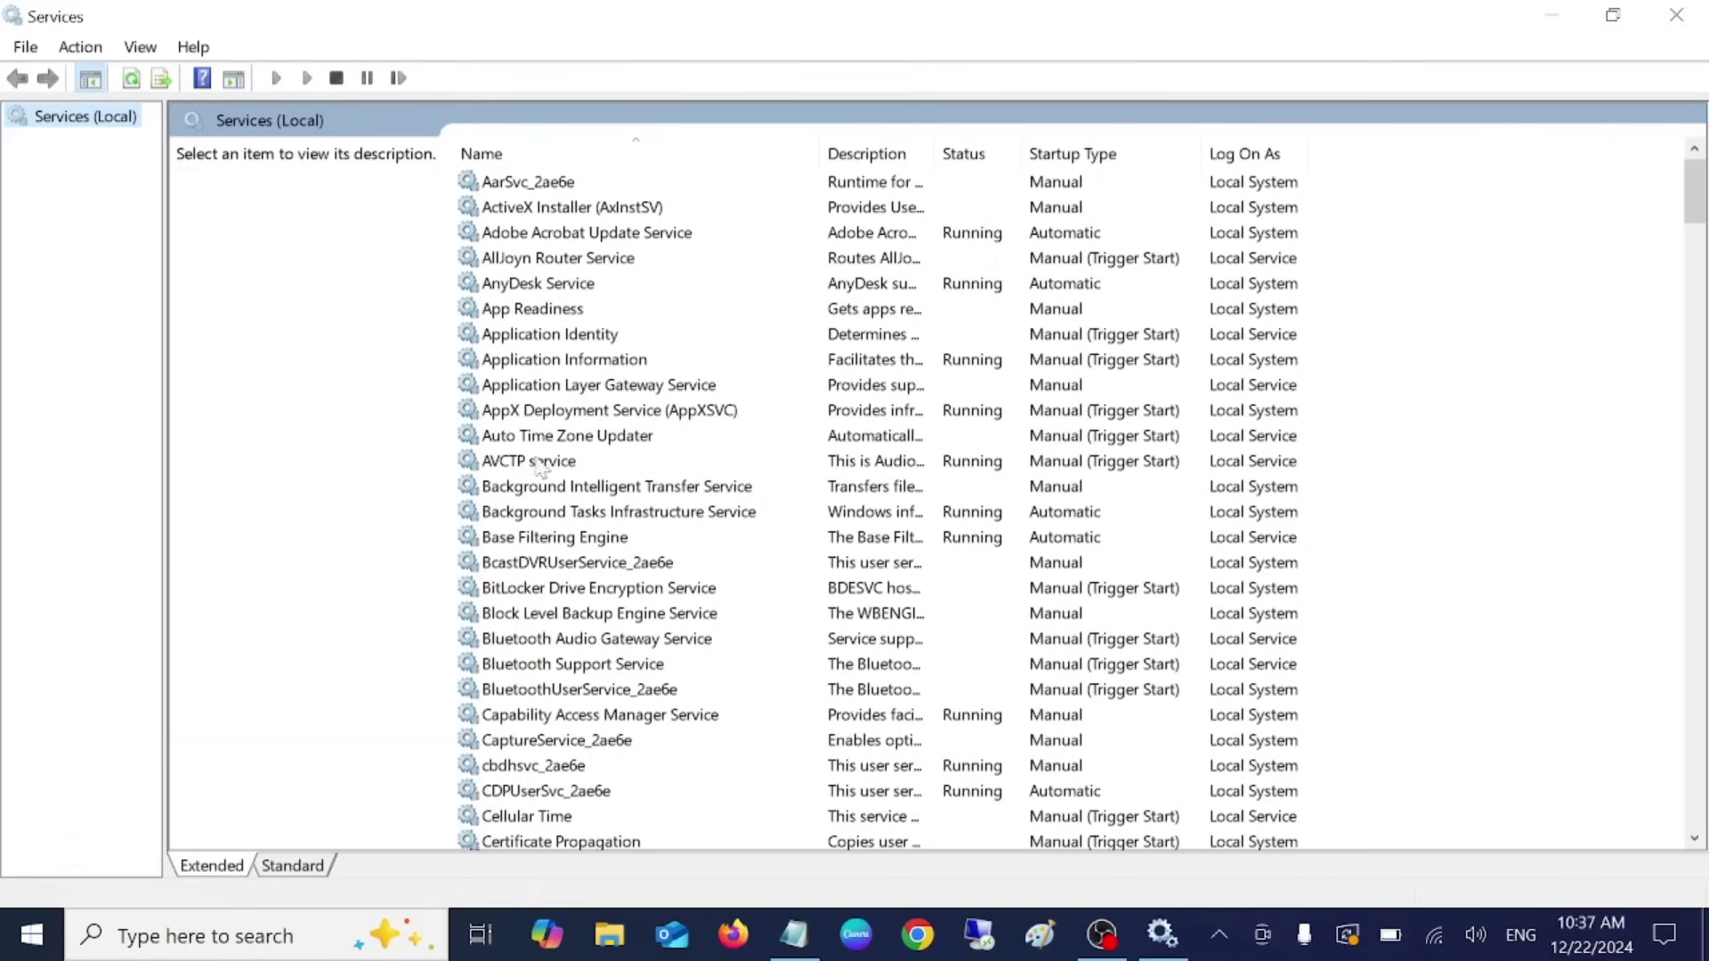
pyautogui.click(561, 438)
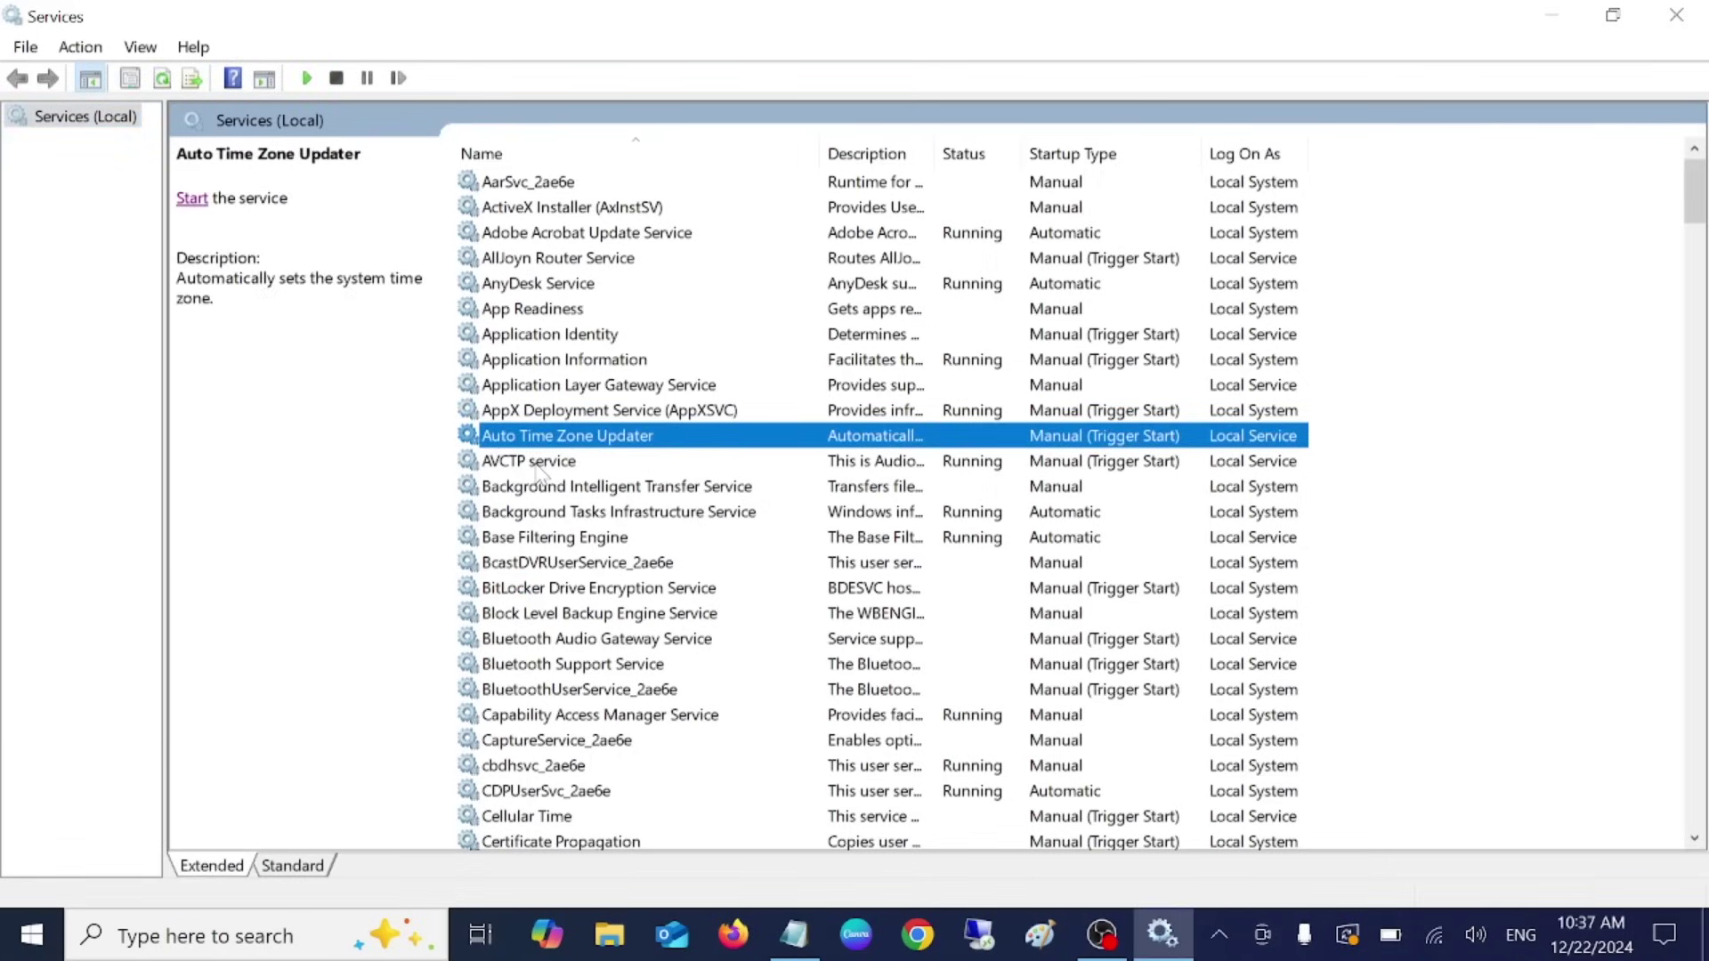
pyautogui.press('Down')
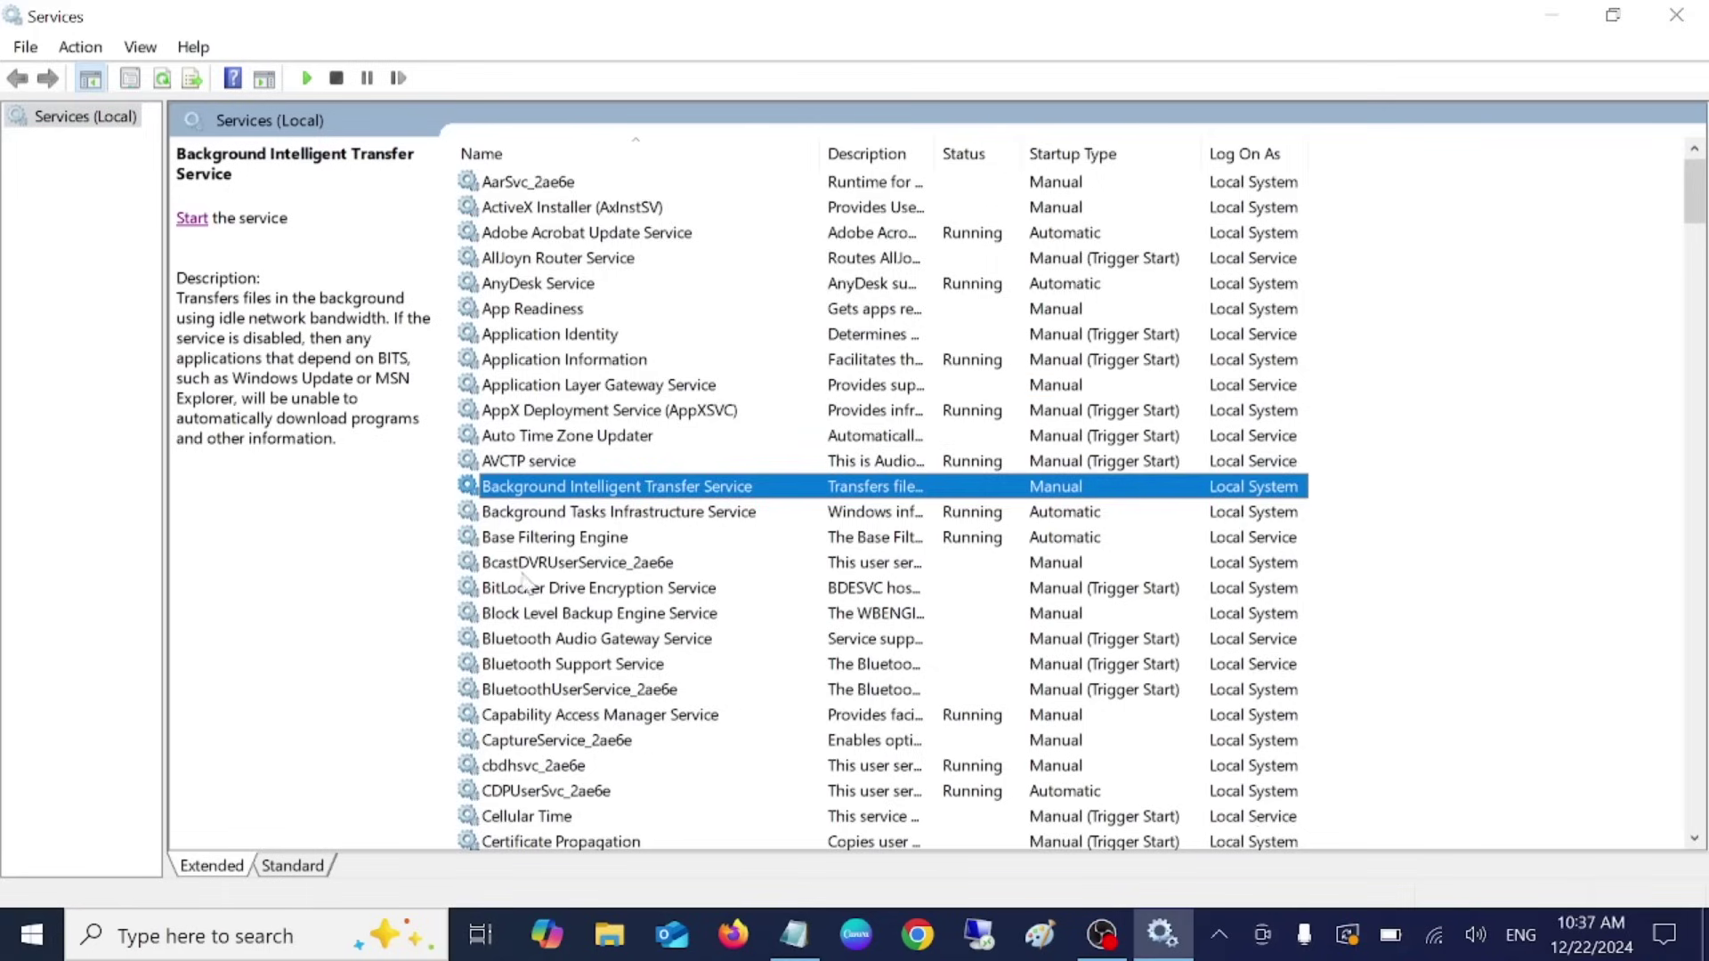
pyautogui.scroll(-1, 532, 539)
pyautogui.click(537, 588)
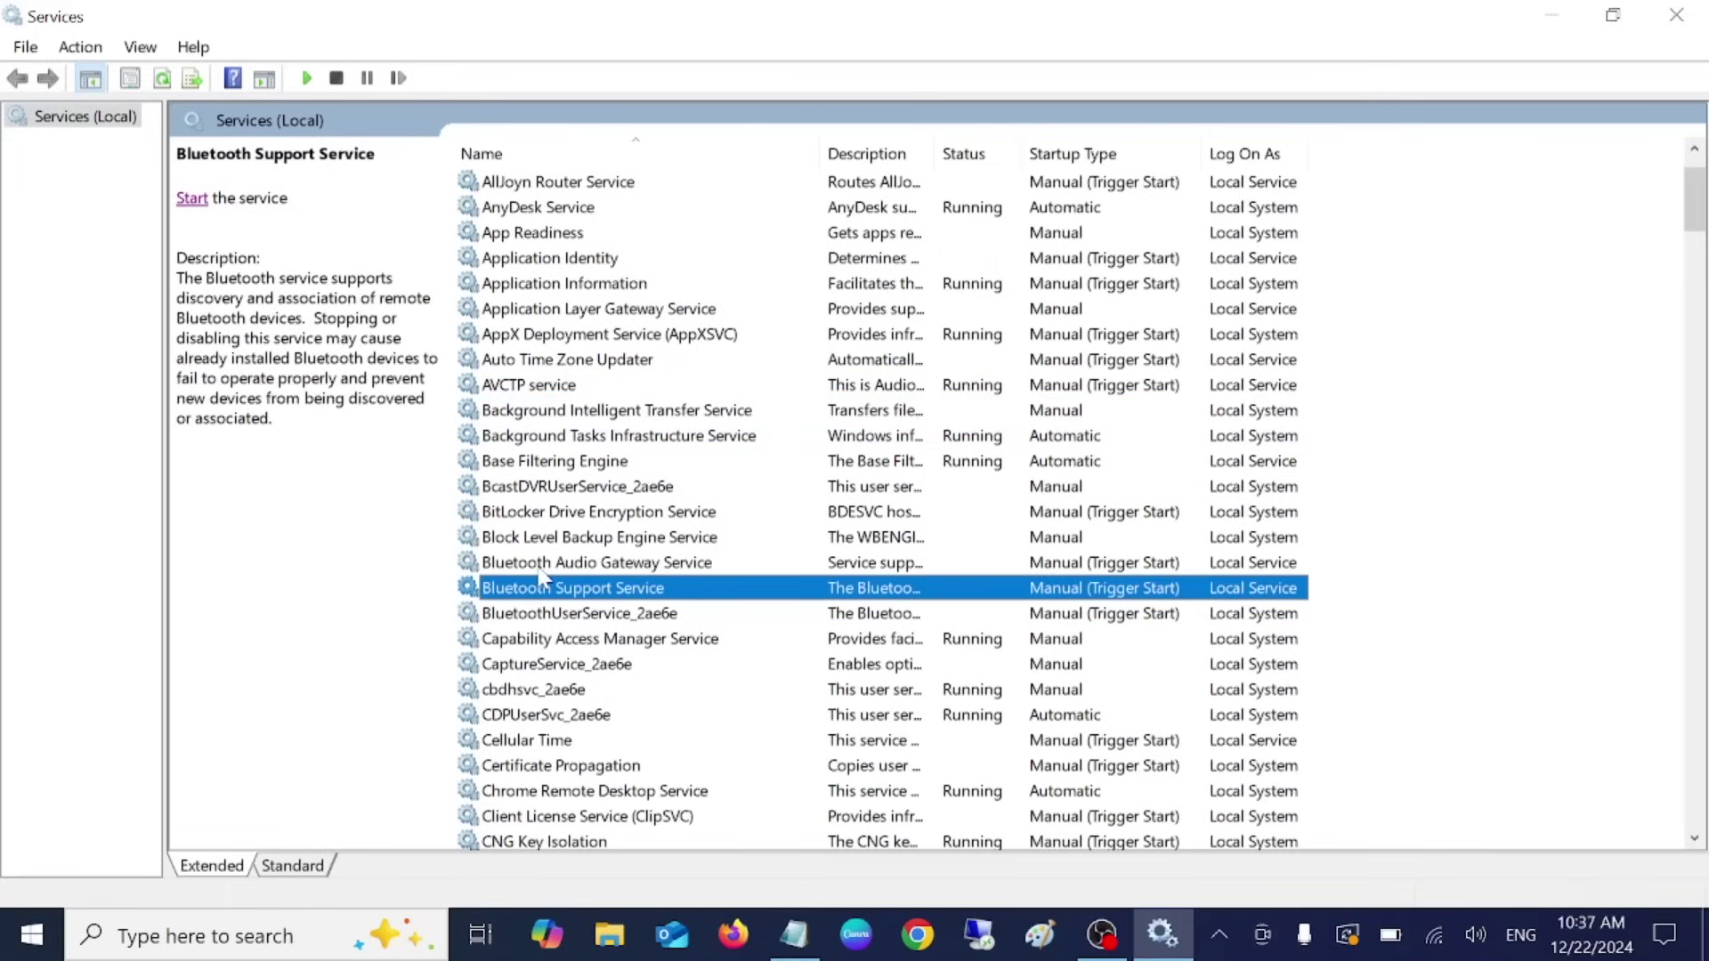
pyautogui.click(537, 571)
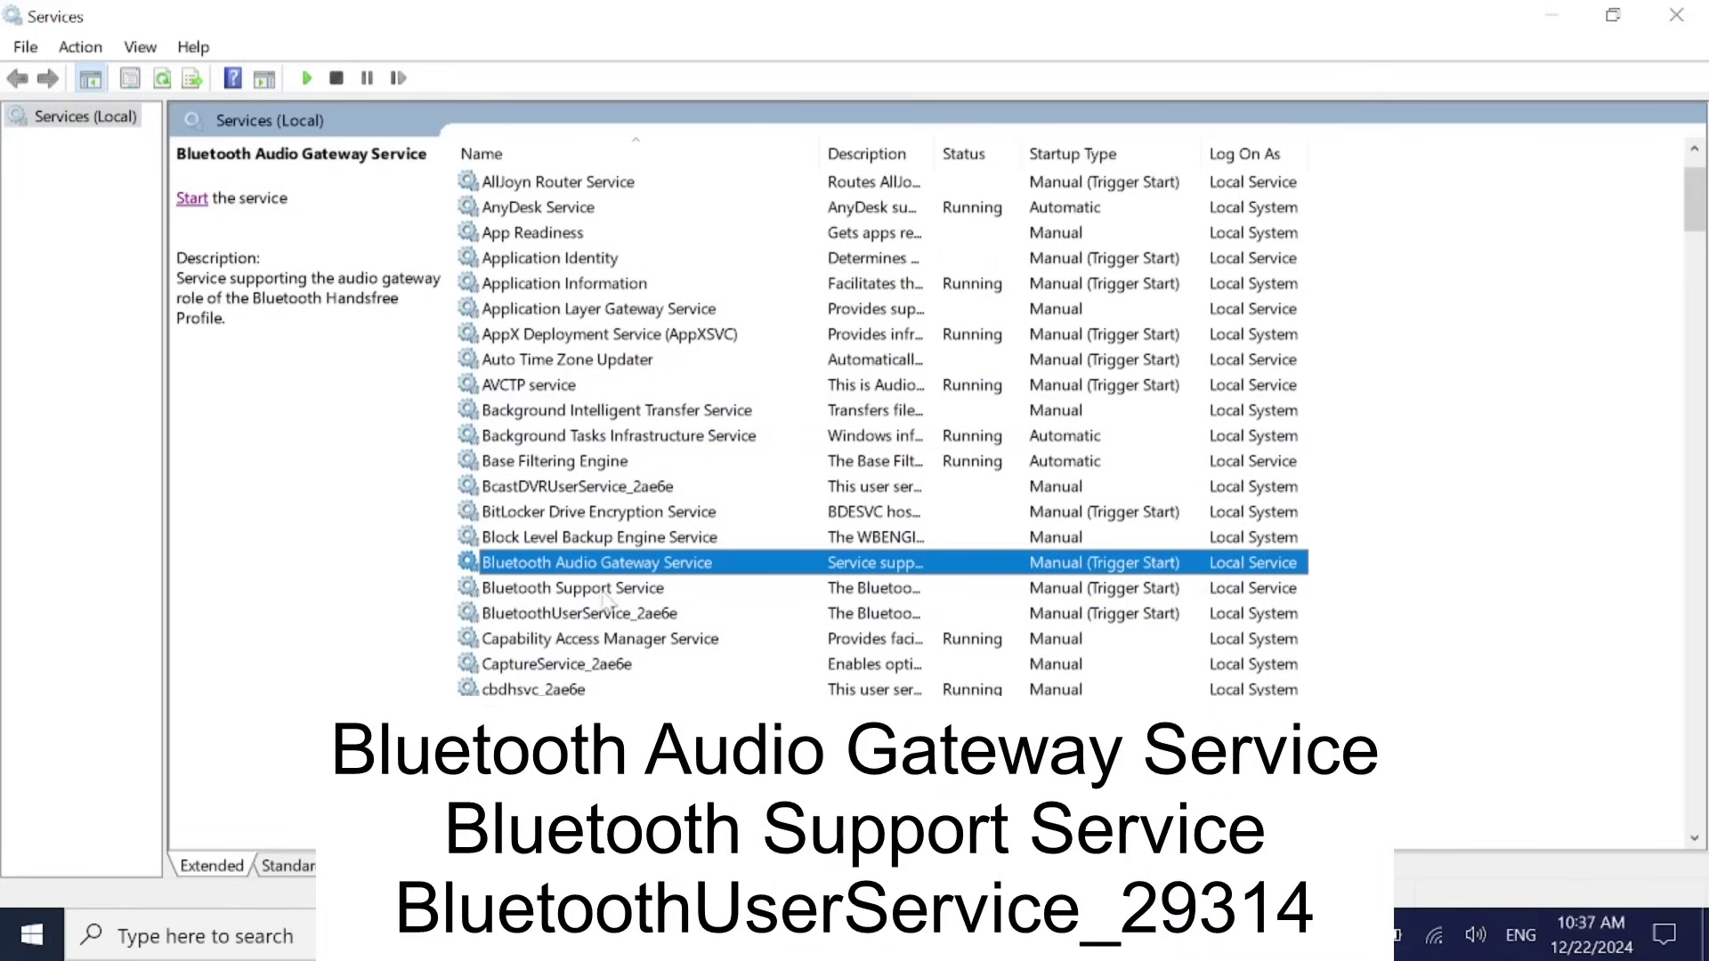
pyautogui.click(553, 595)
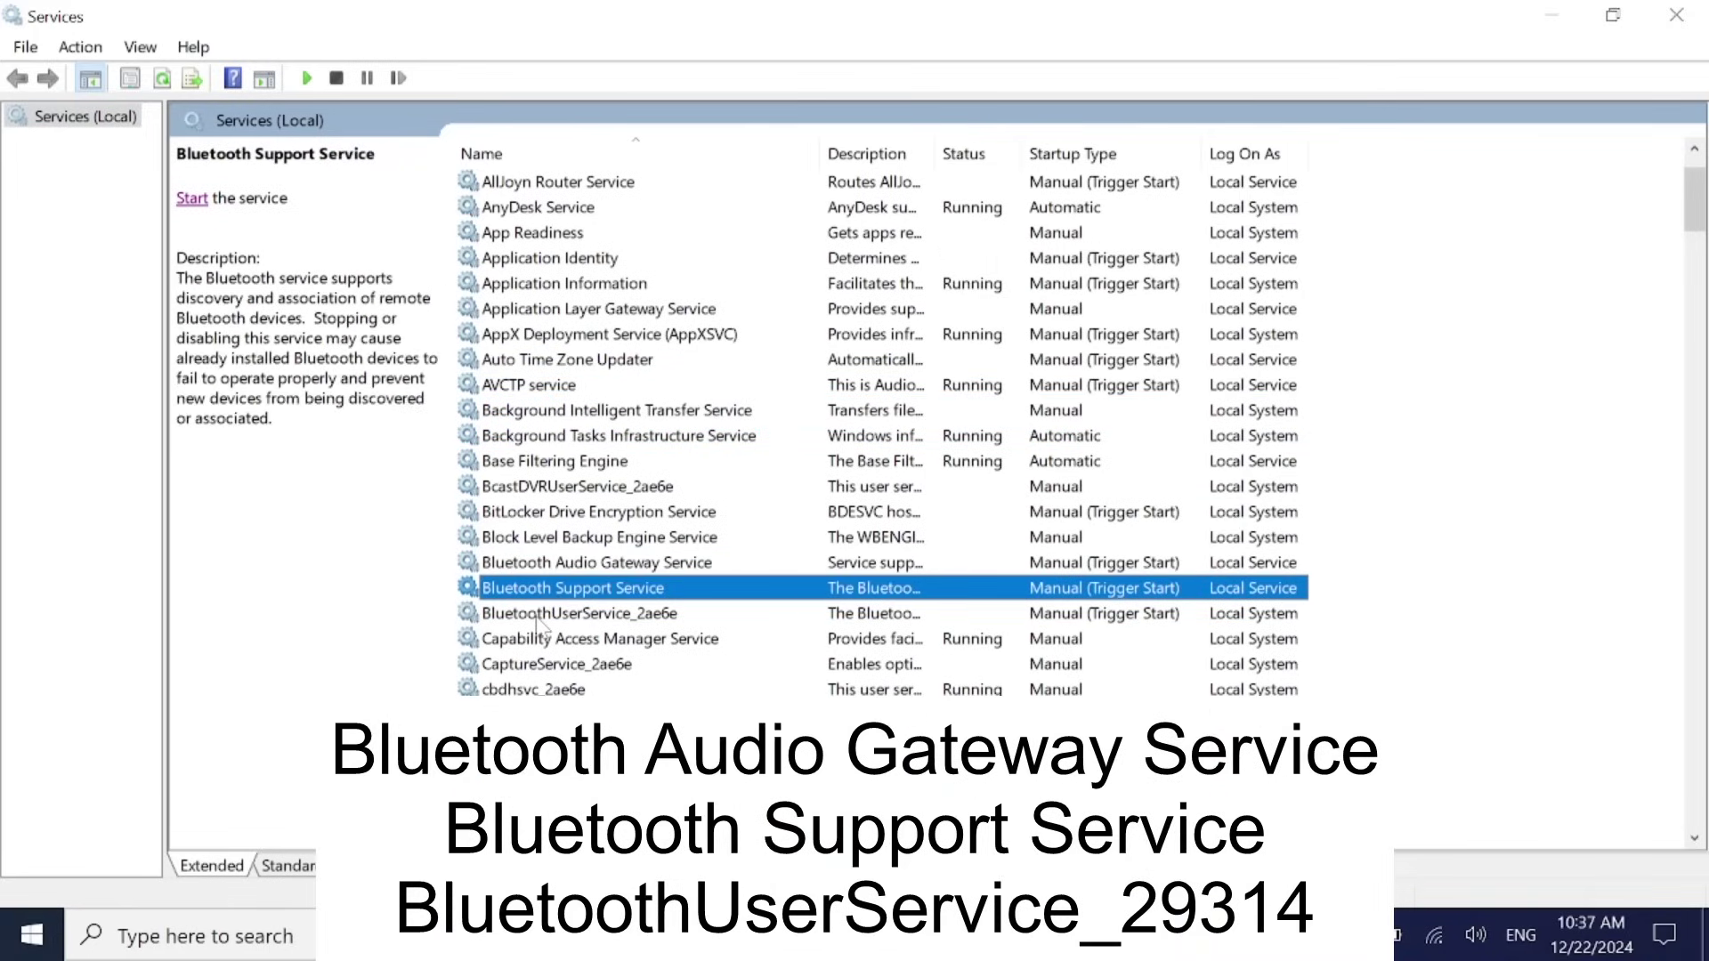
pyautogui.click(539, 614)
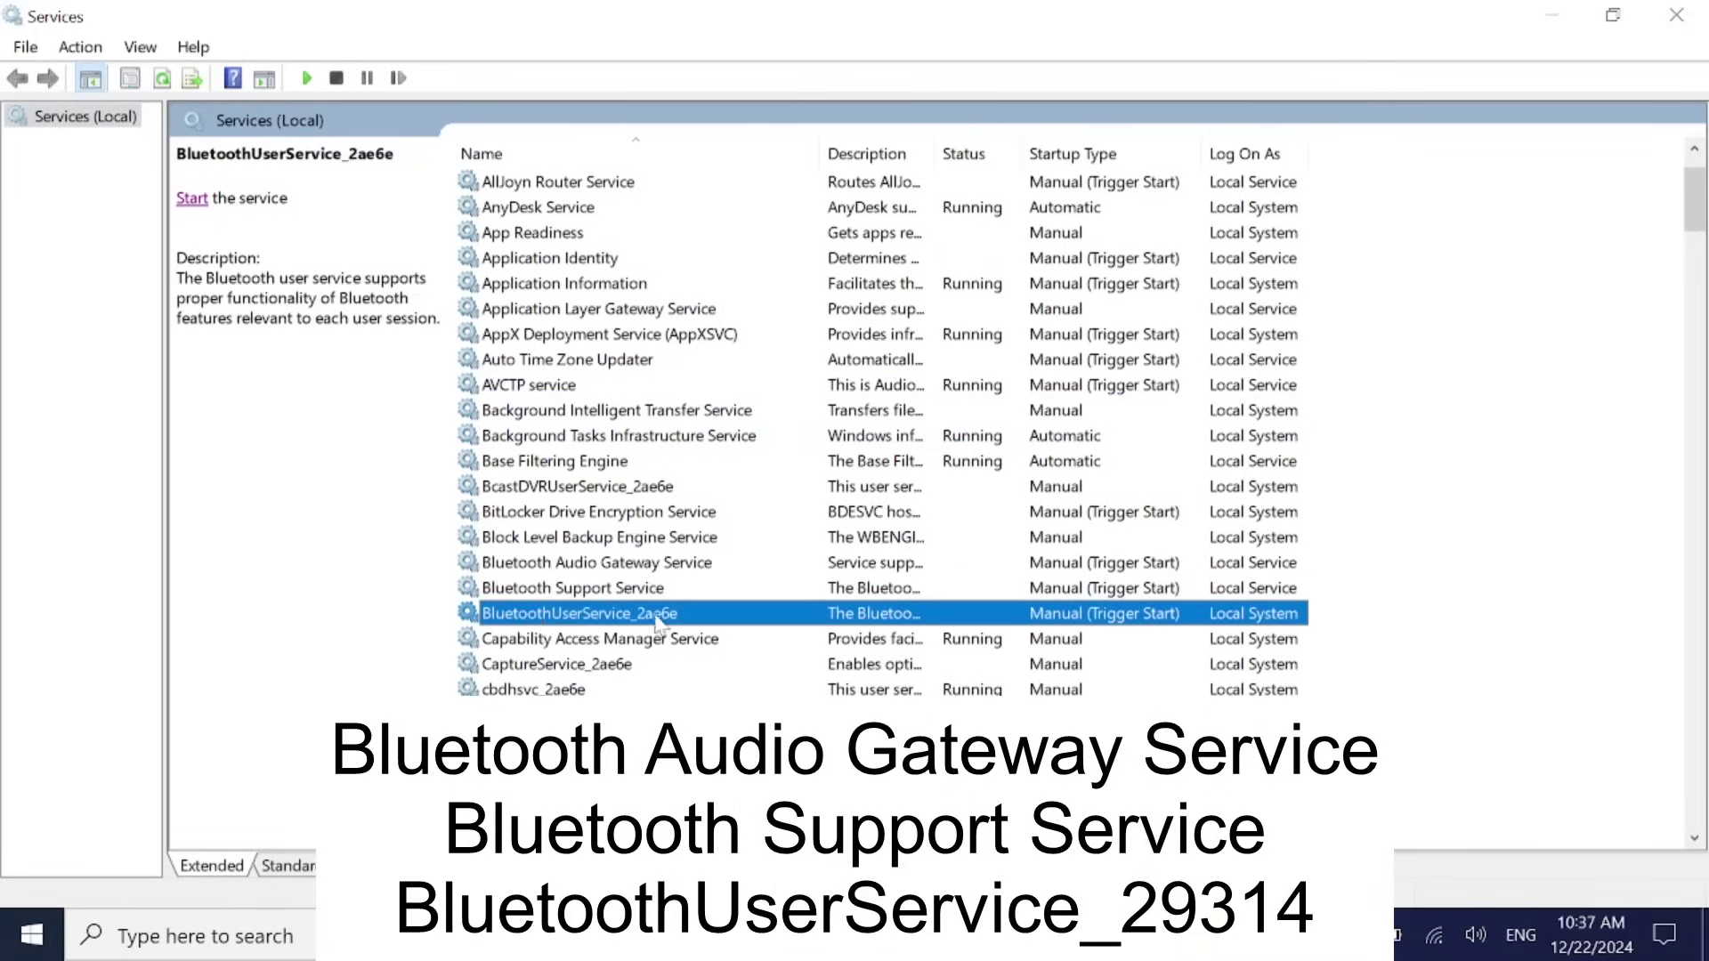
pyautogui.click(595, 572)
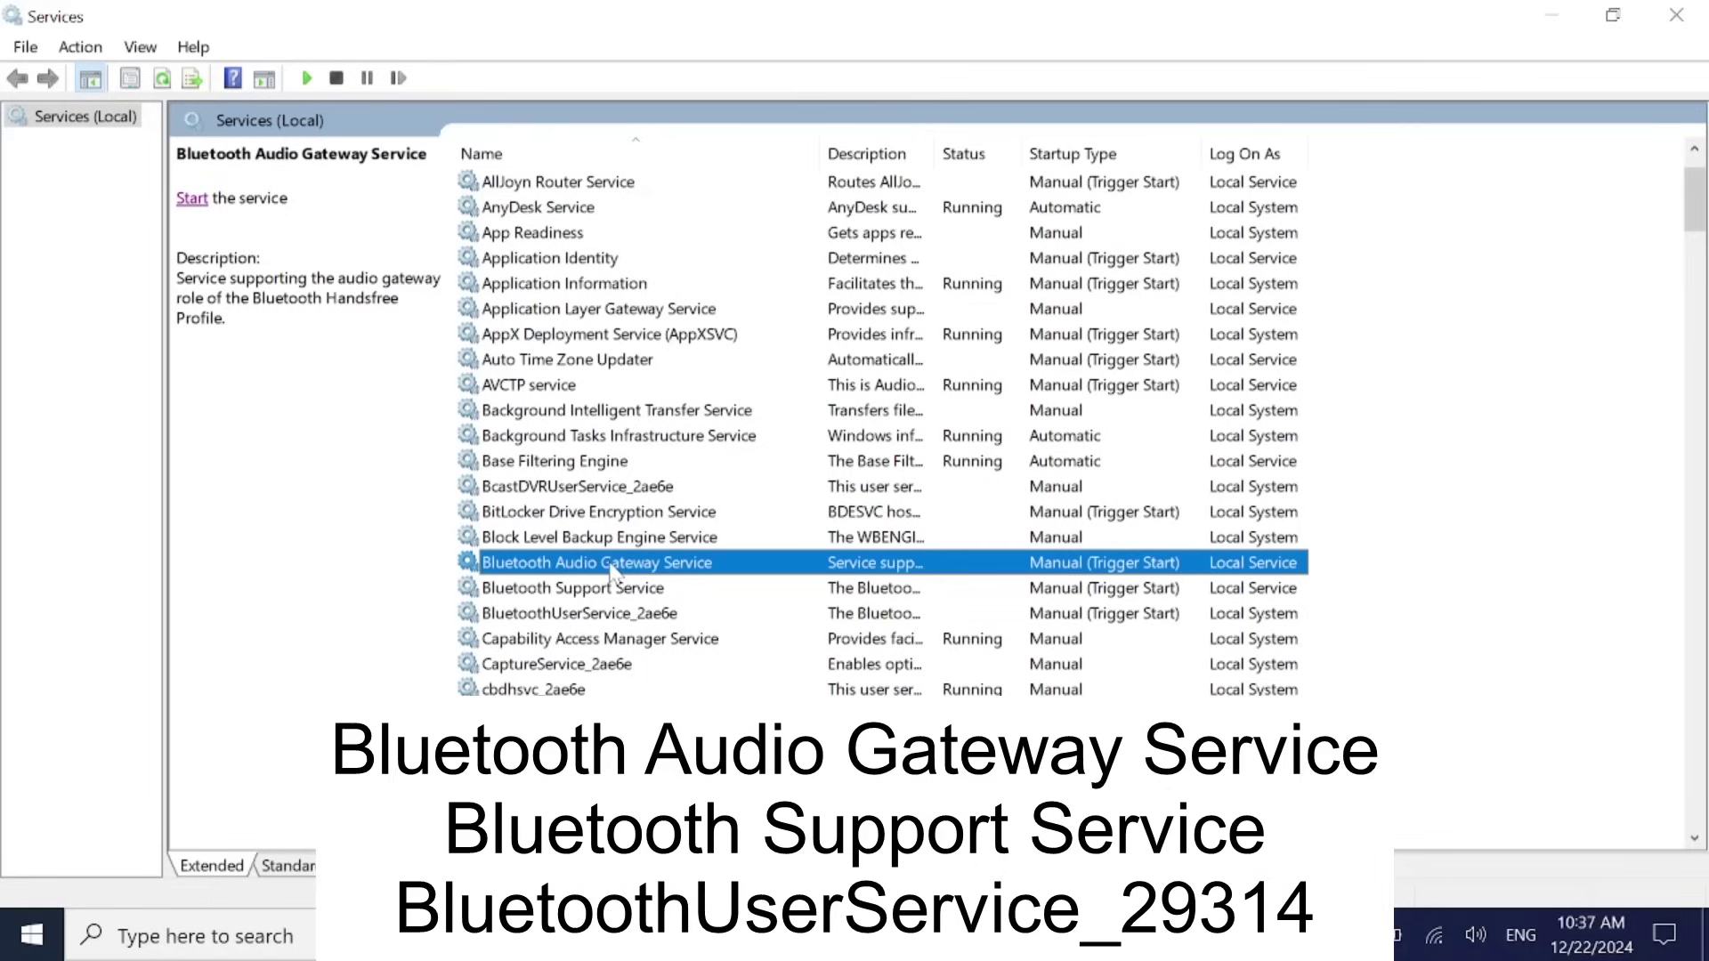
# - Set Bluetooth Audio Gateway Service to Automatic startup, start it, and apply
pyautogui.rightClick(612, 572)
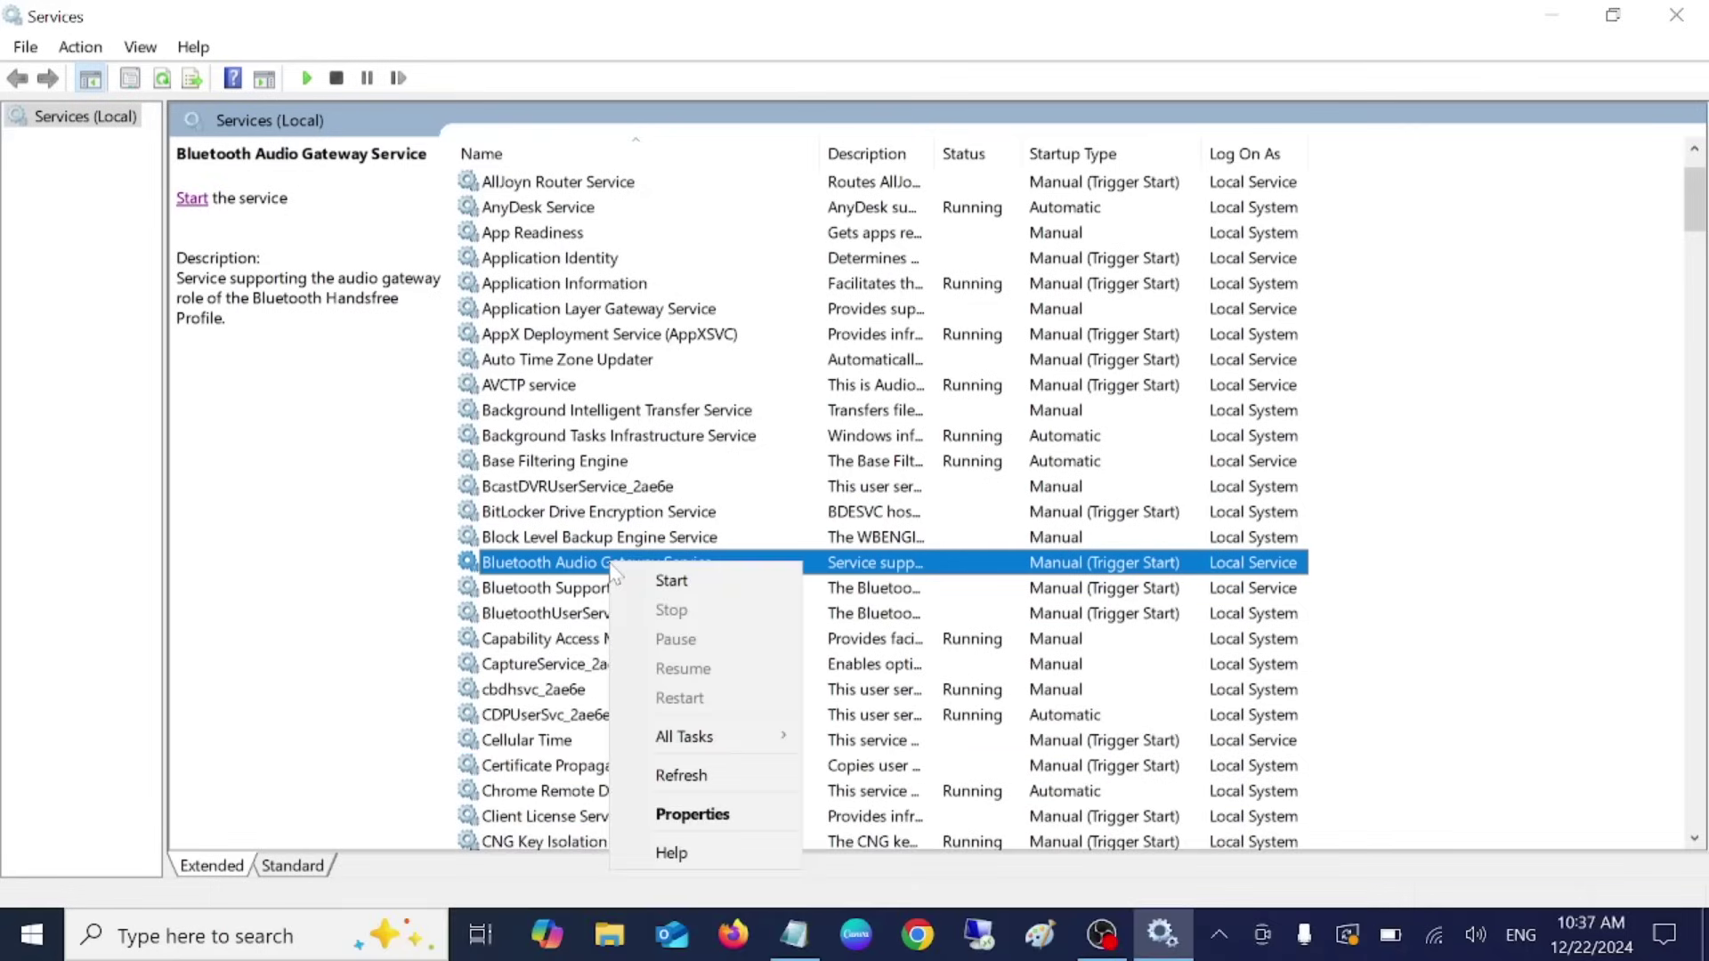
pyautogui.click(699, 814)
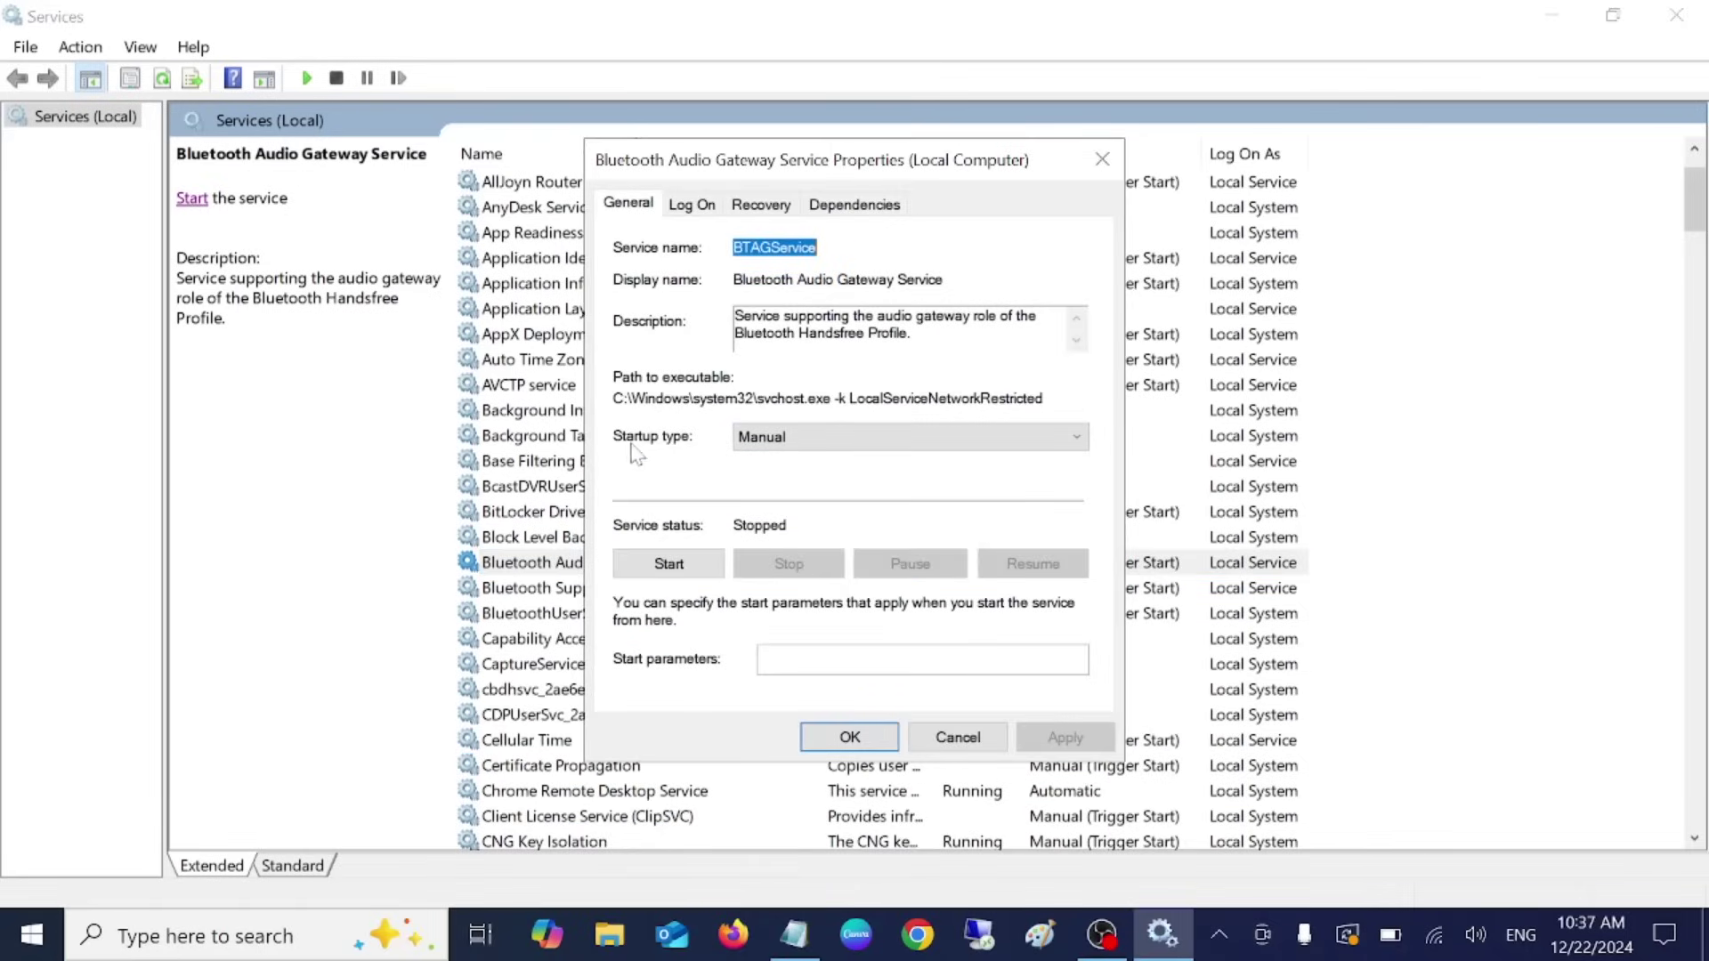
pyautogui.click(771, 443)
pyautogui.click(771, 478)
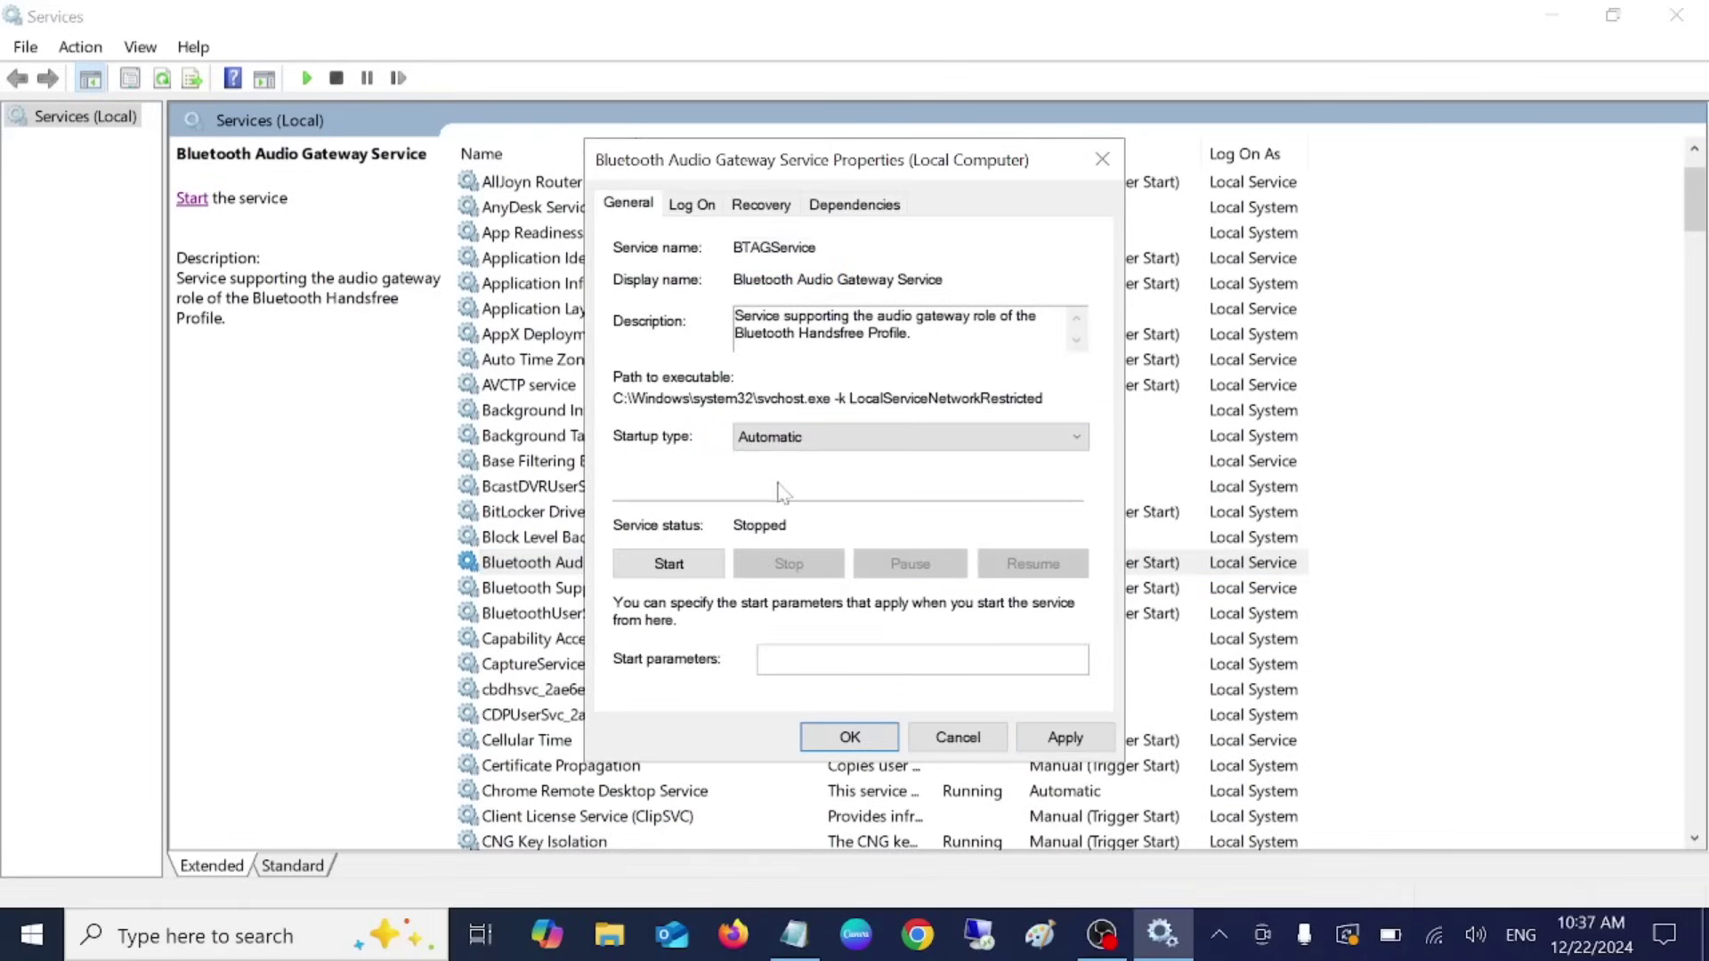
pyautogui.click(676, 565)
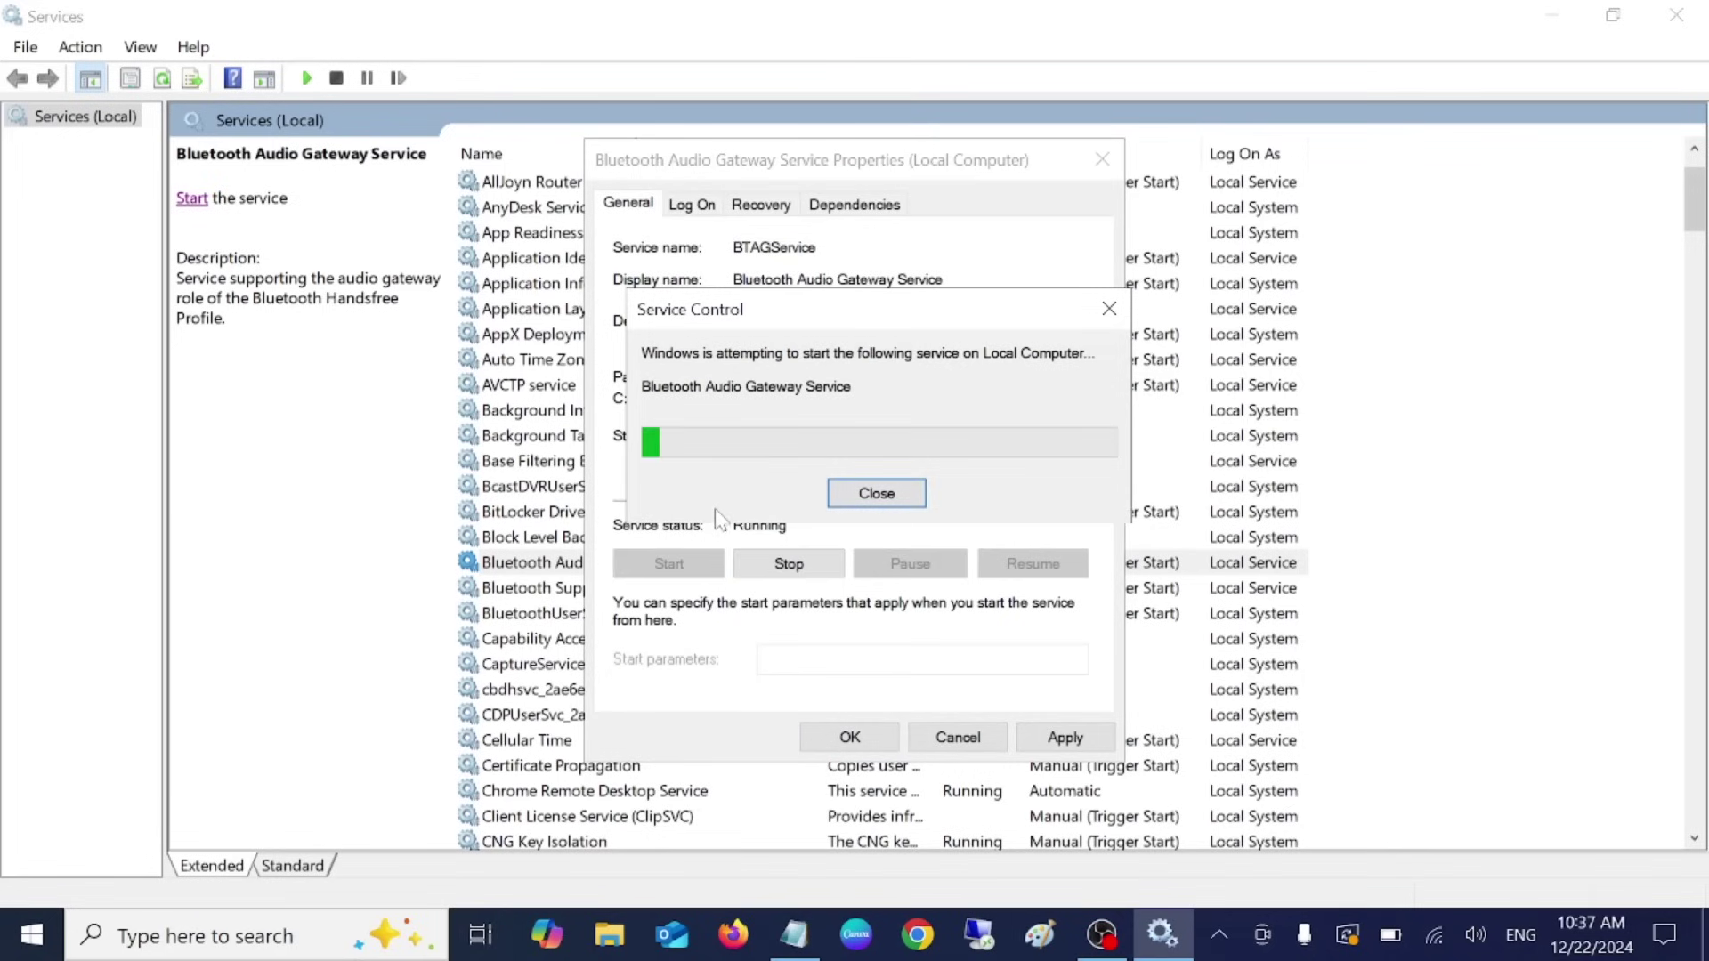
pyautogui.click(1064, 737)
pyautogui.click(878, 745)
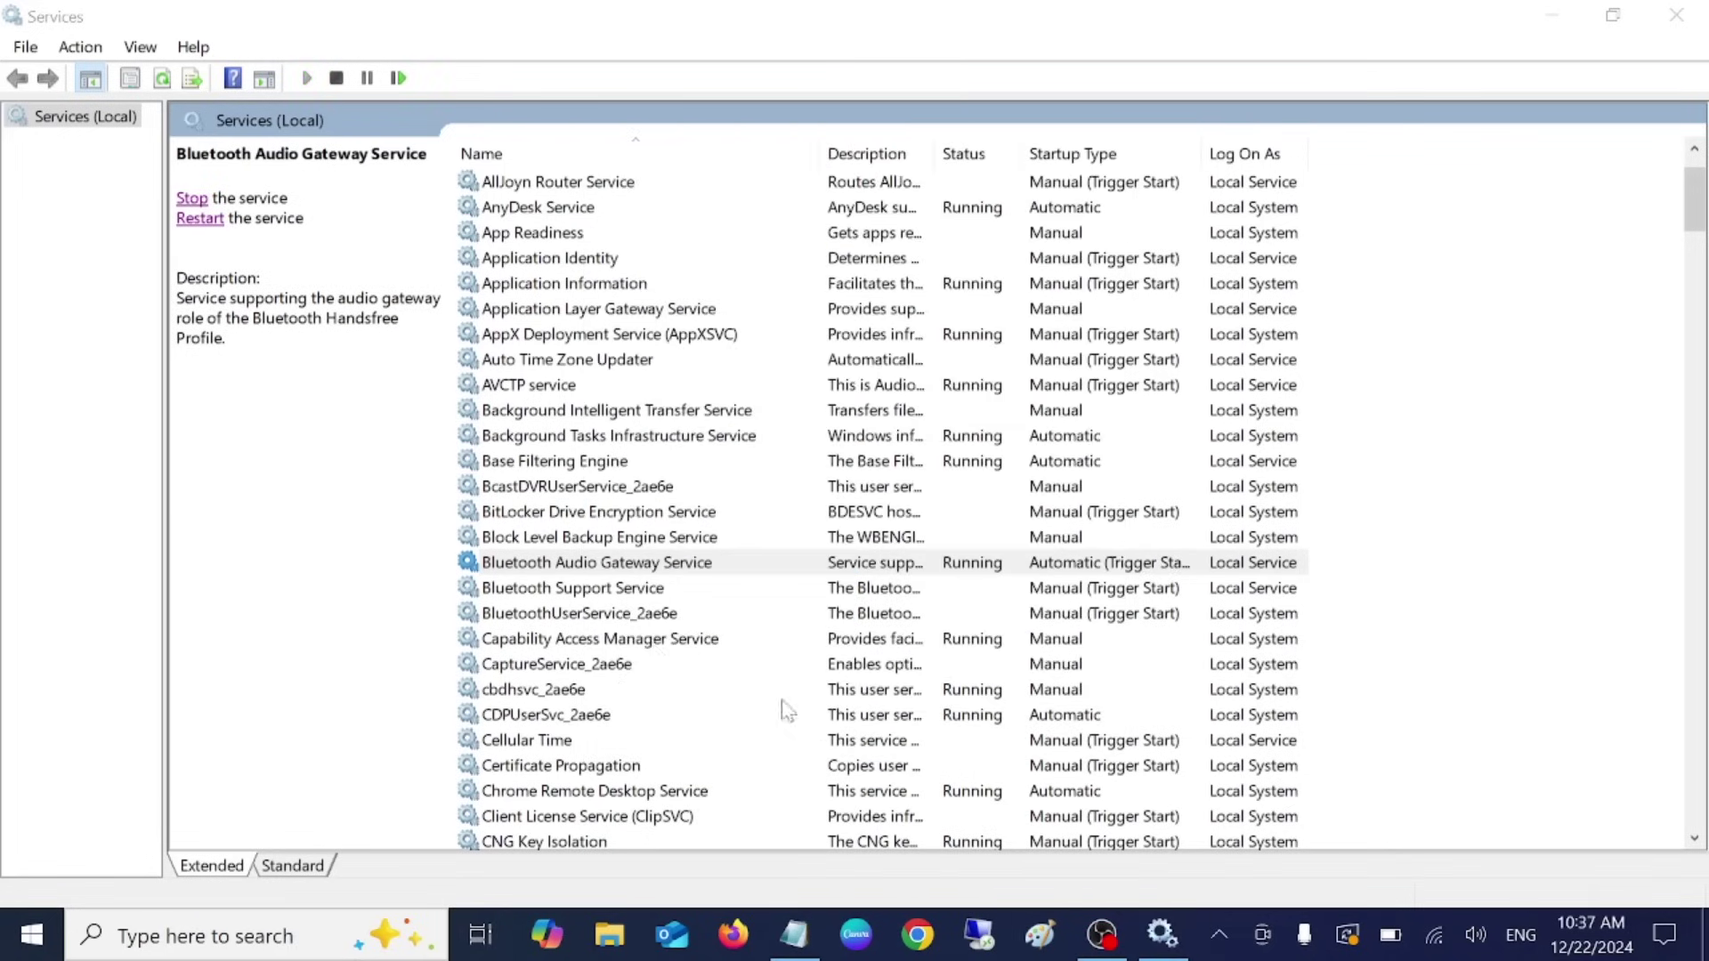
# - Set Bluetooth Support Service to Automatic startup, start it, and apply
pyautogui.click(622, 589)
pyautogui.rightClick(622, 590)
pyautogui.click(748, 833)
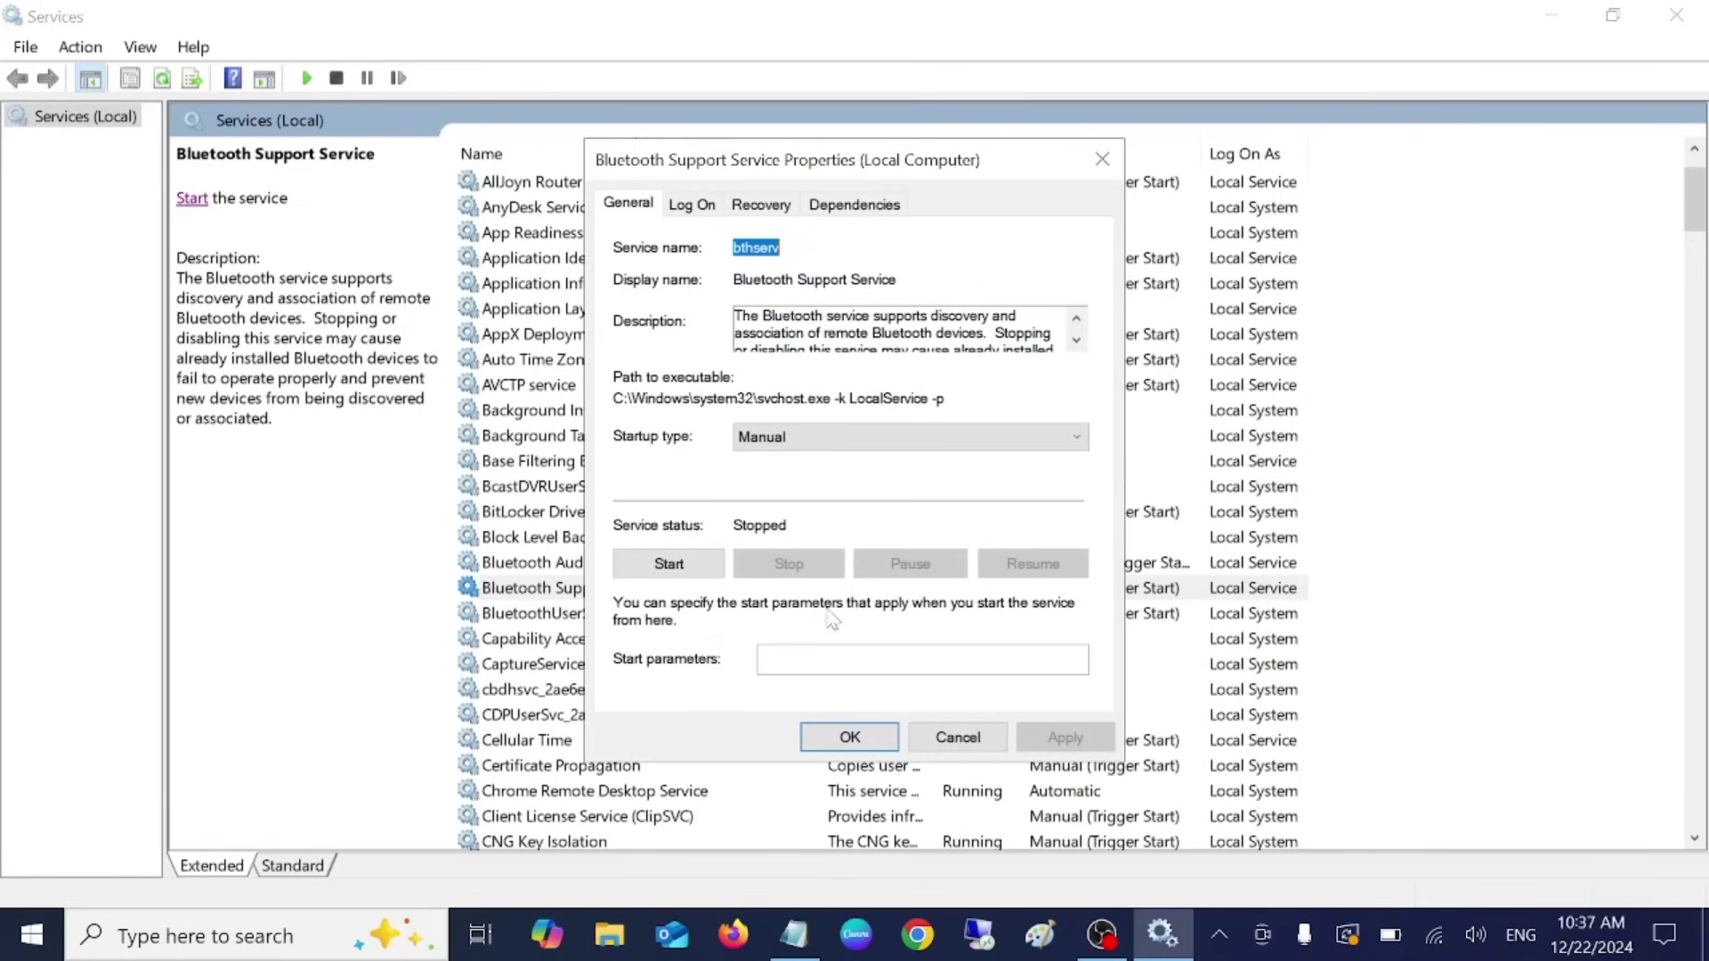
pyautogui.click(846, 437)
pyautogui.click(770, 478)
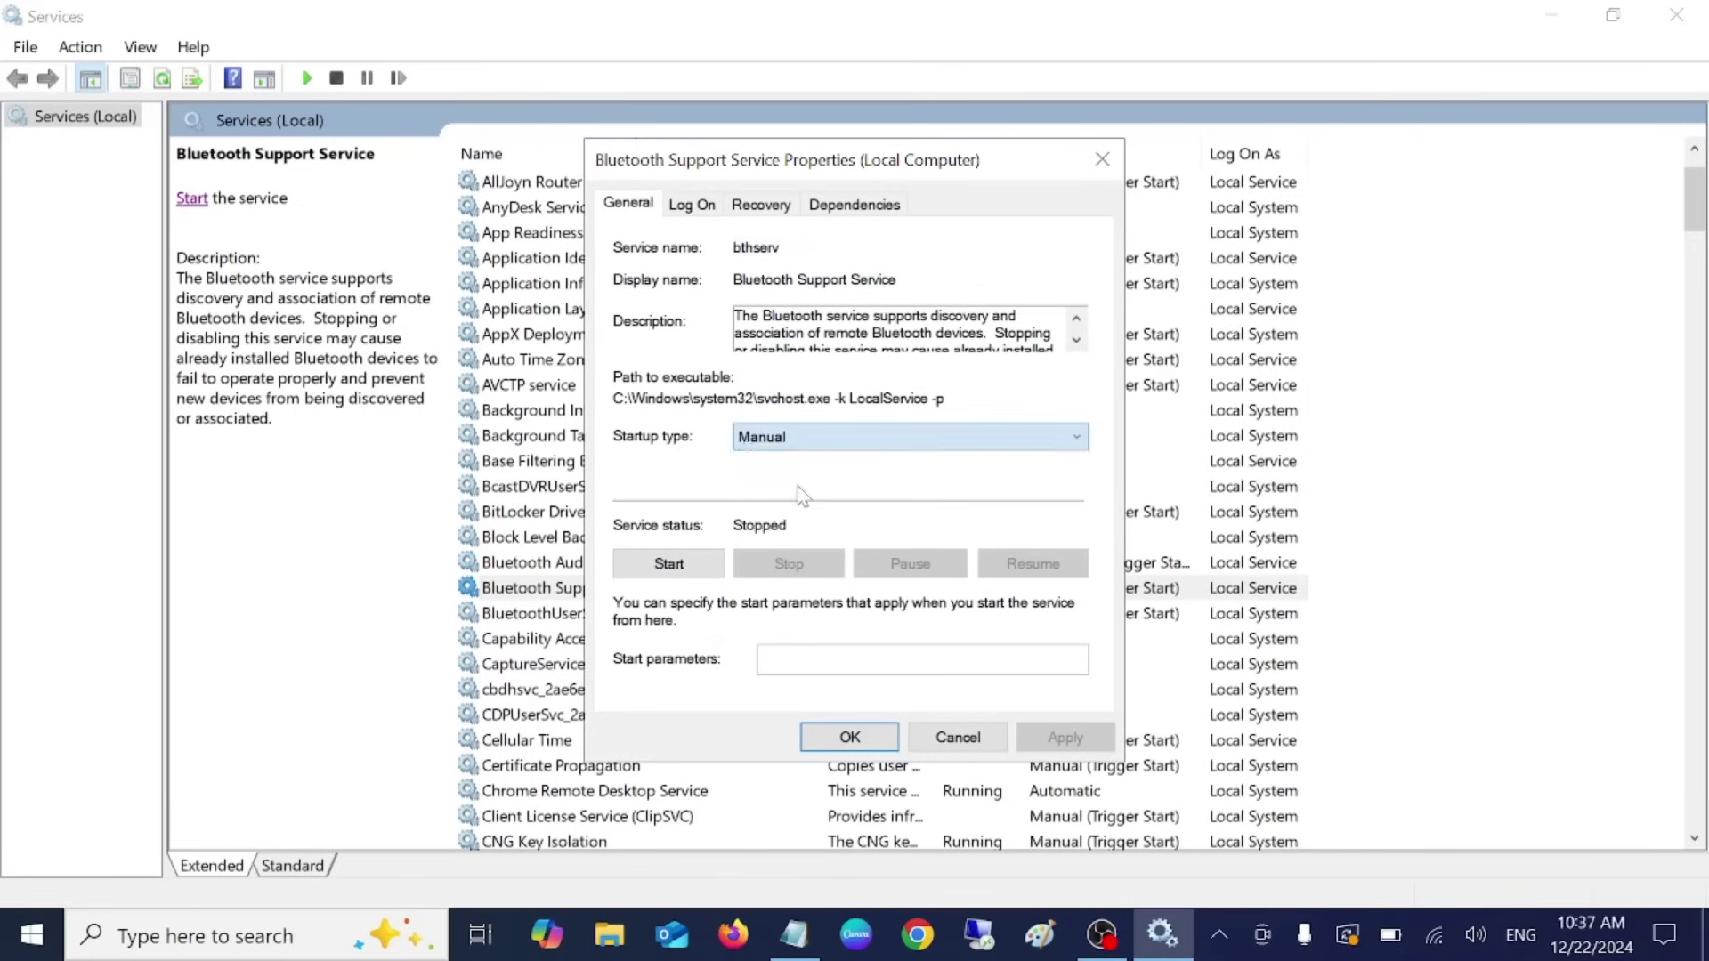
pyautogui.click(668, 564)
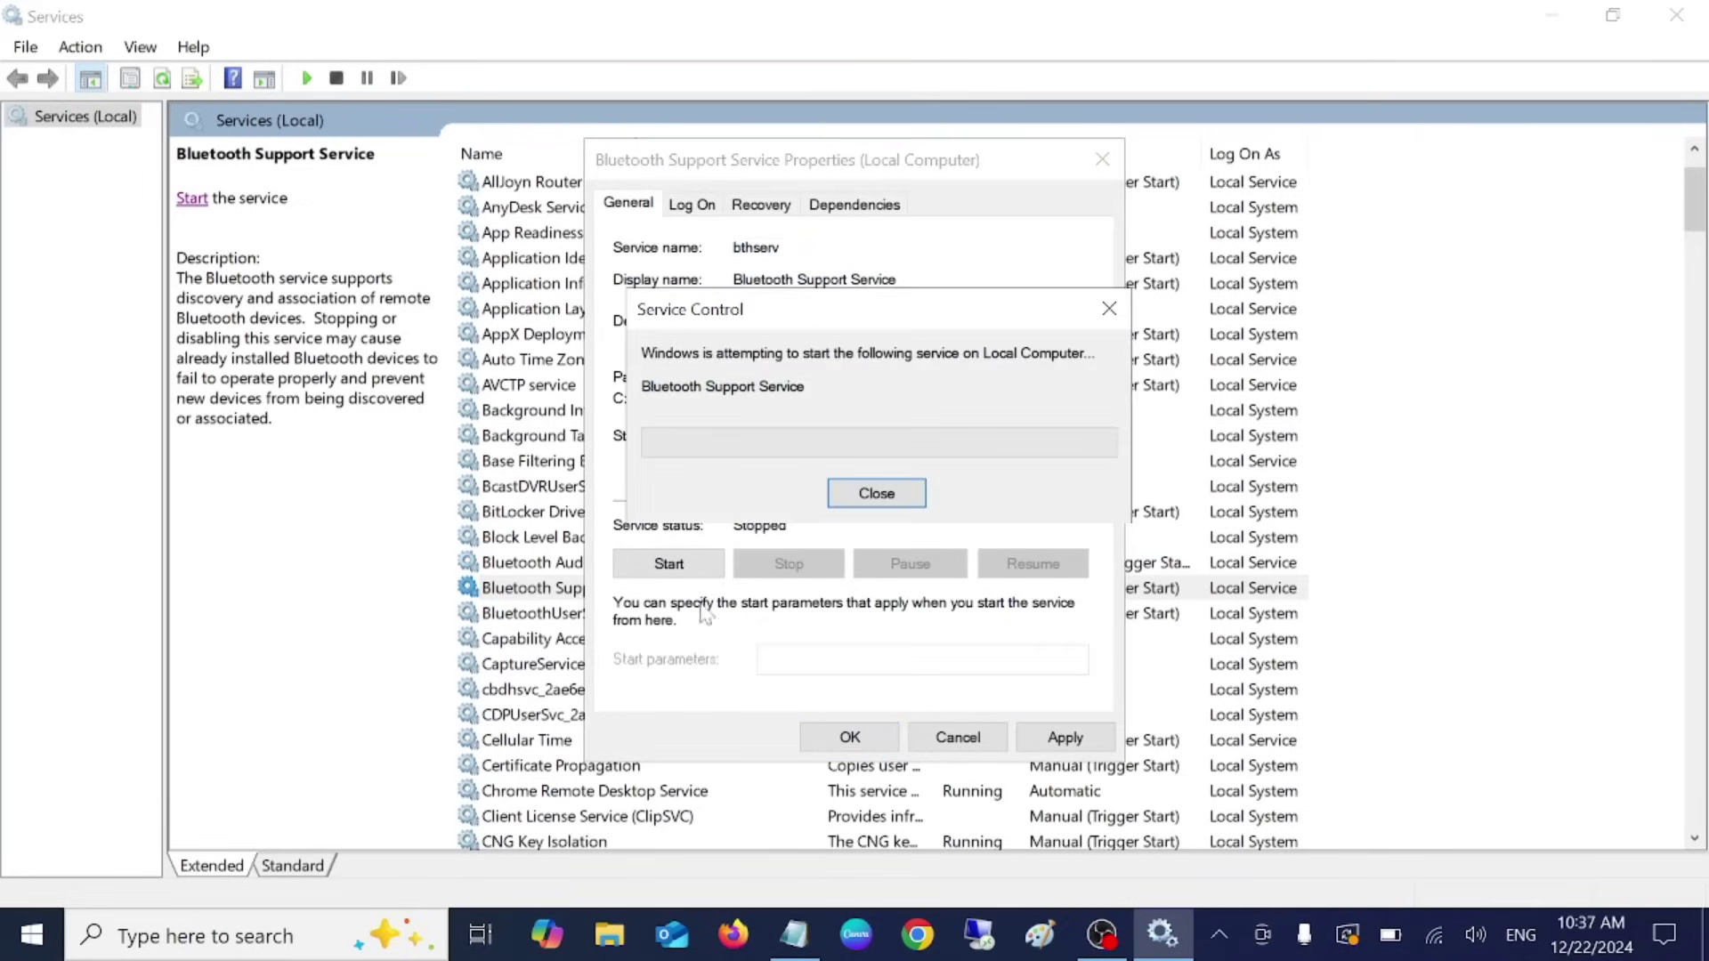
pyautogui.click(1065, 738)
pyautogui.click(880, 742)
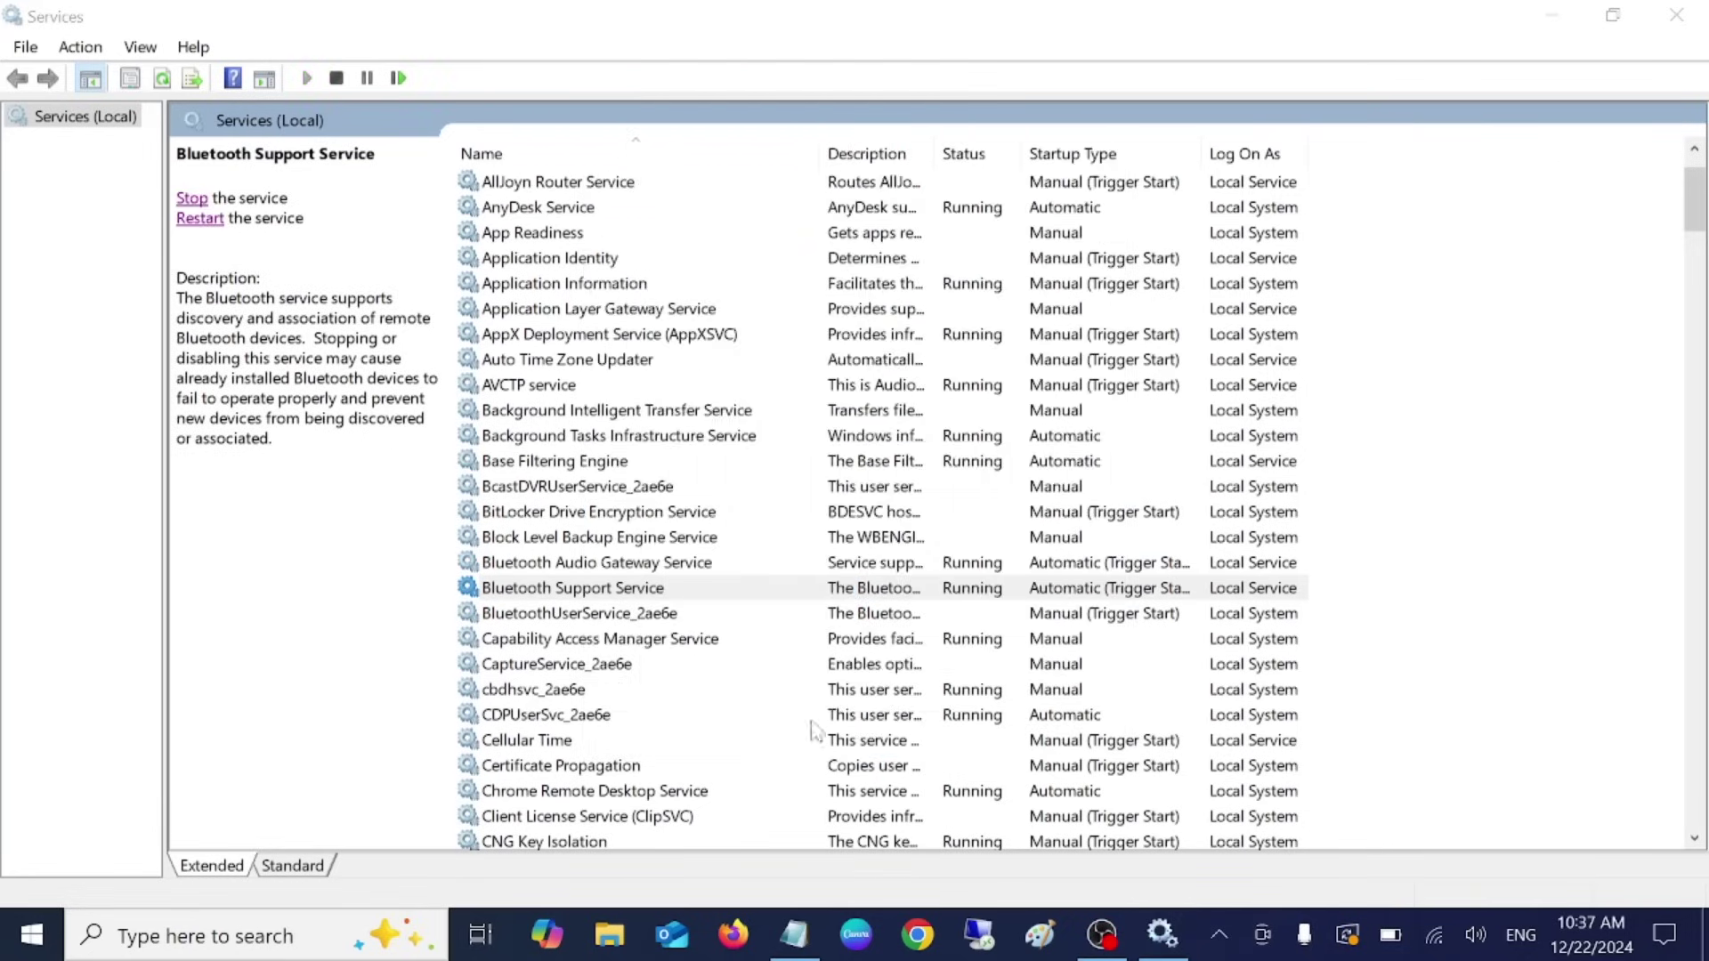
# - Start and restart BluetoothUserService_2ae6e, restart the other two Bluetooth services, then close Services
pyautogui.click(655, 614)
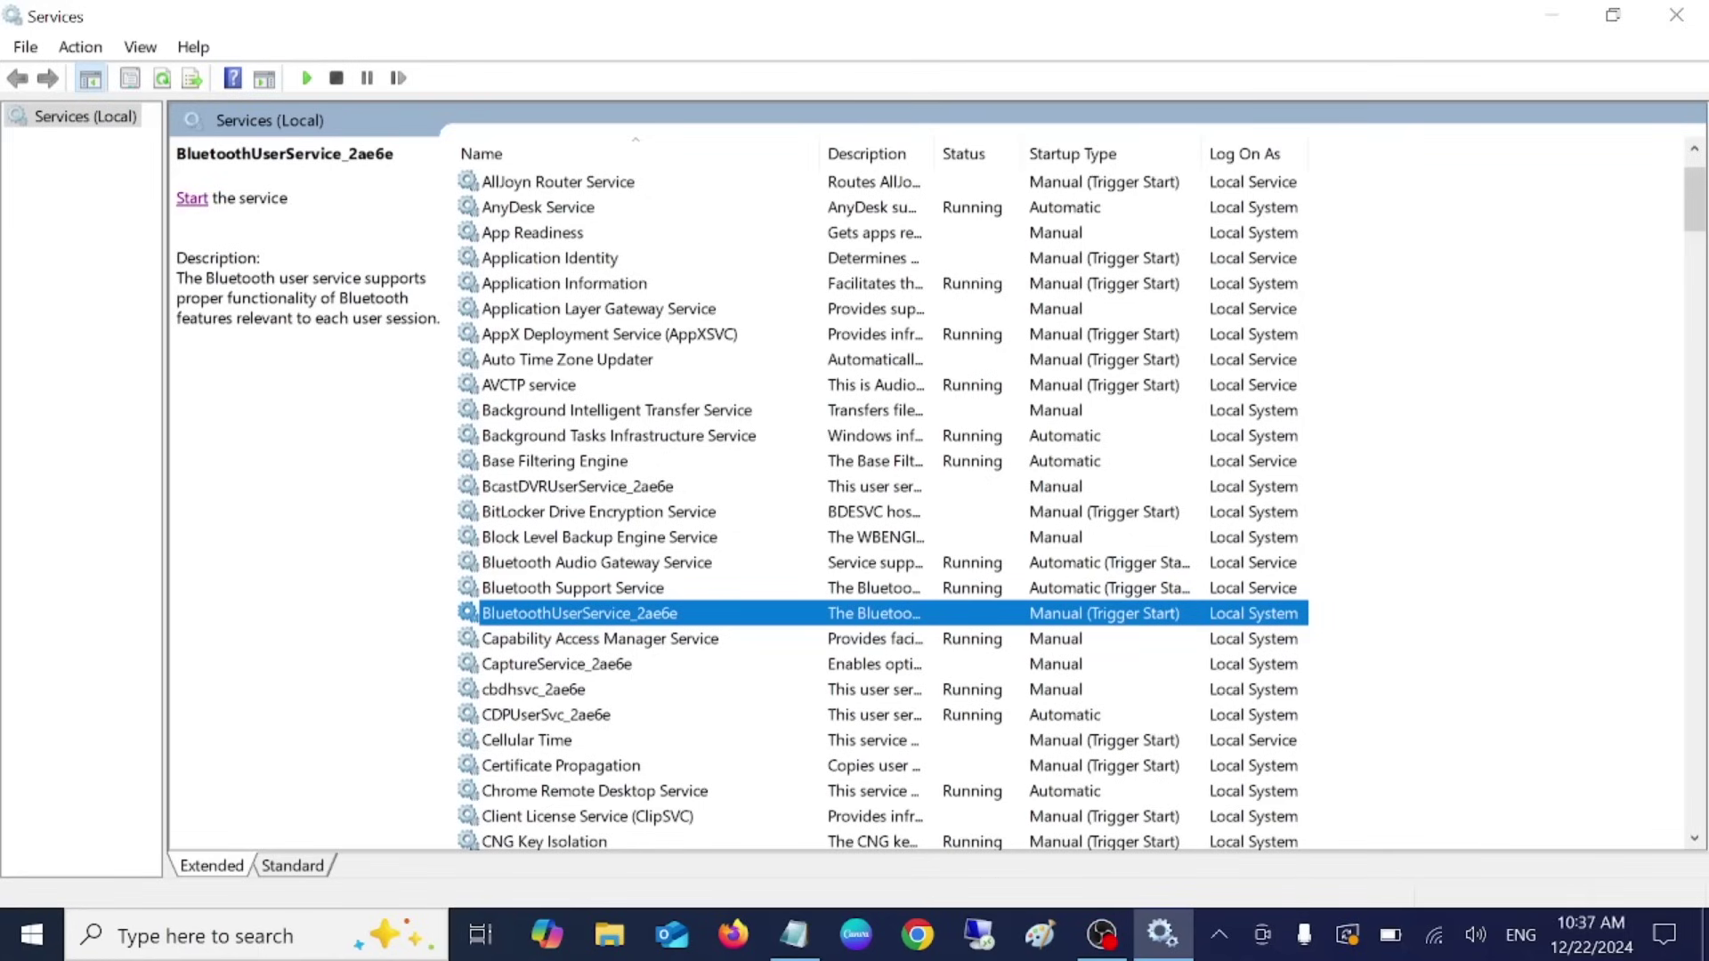
pyautogui.click(192, 198)
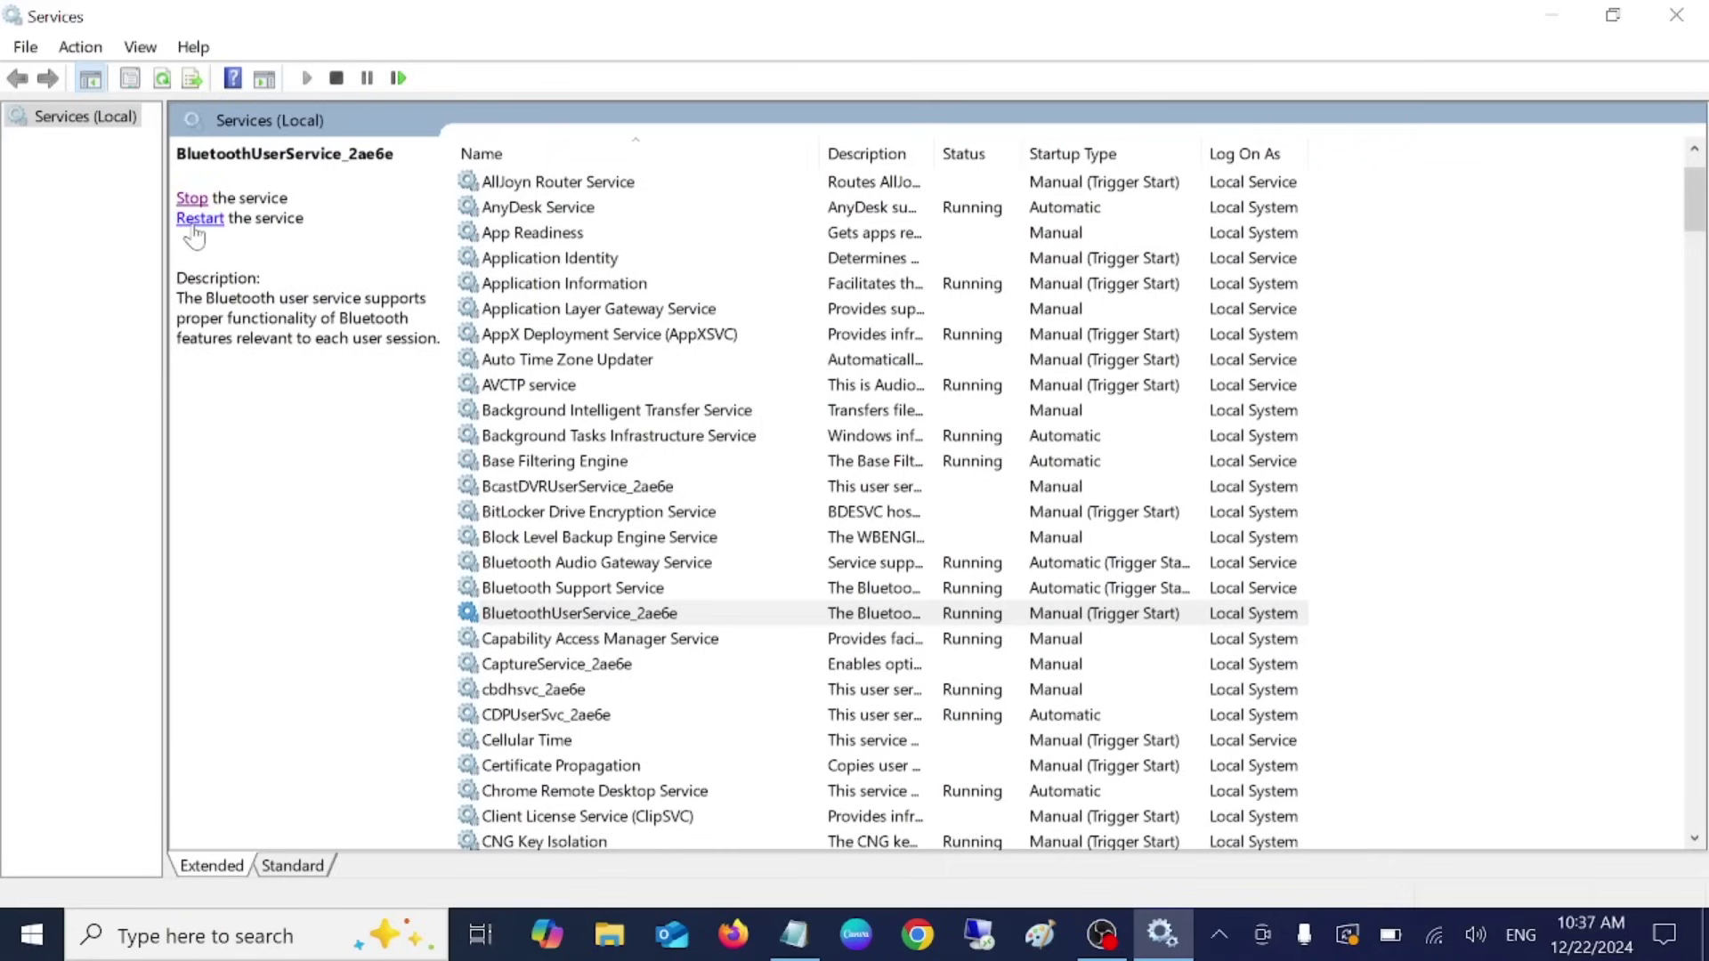
pyautogui.click(198, 220)
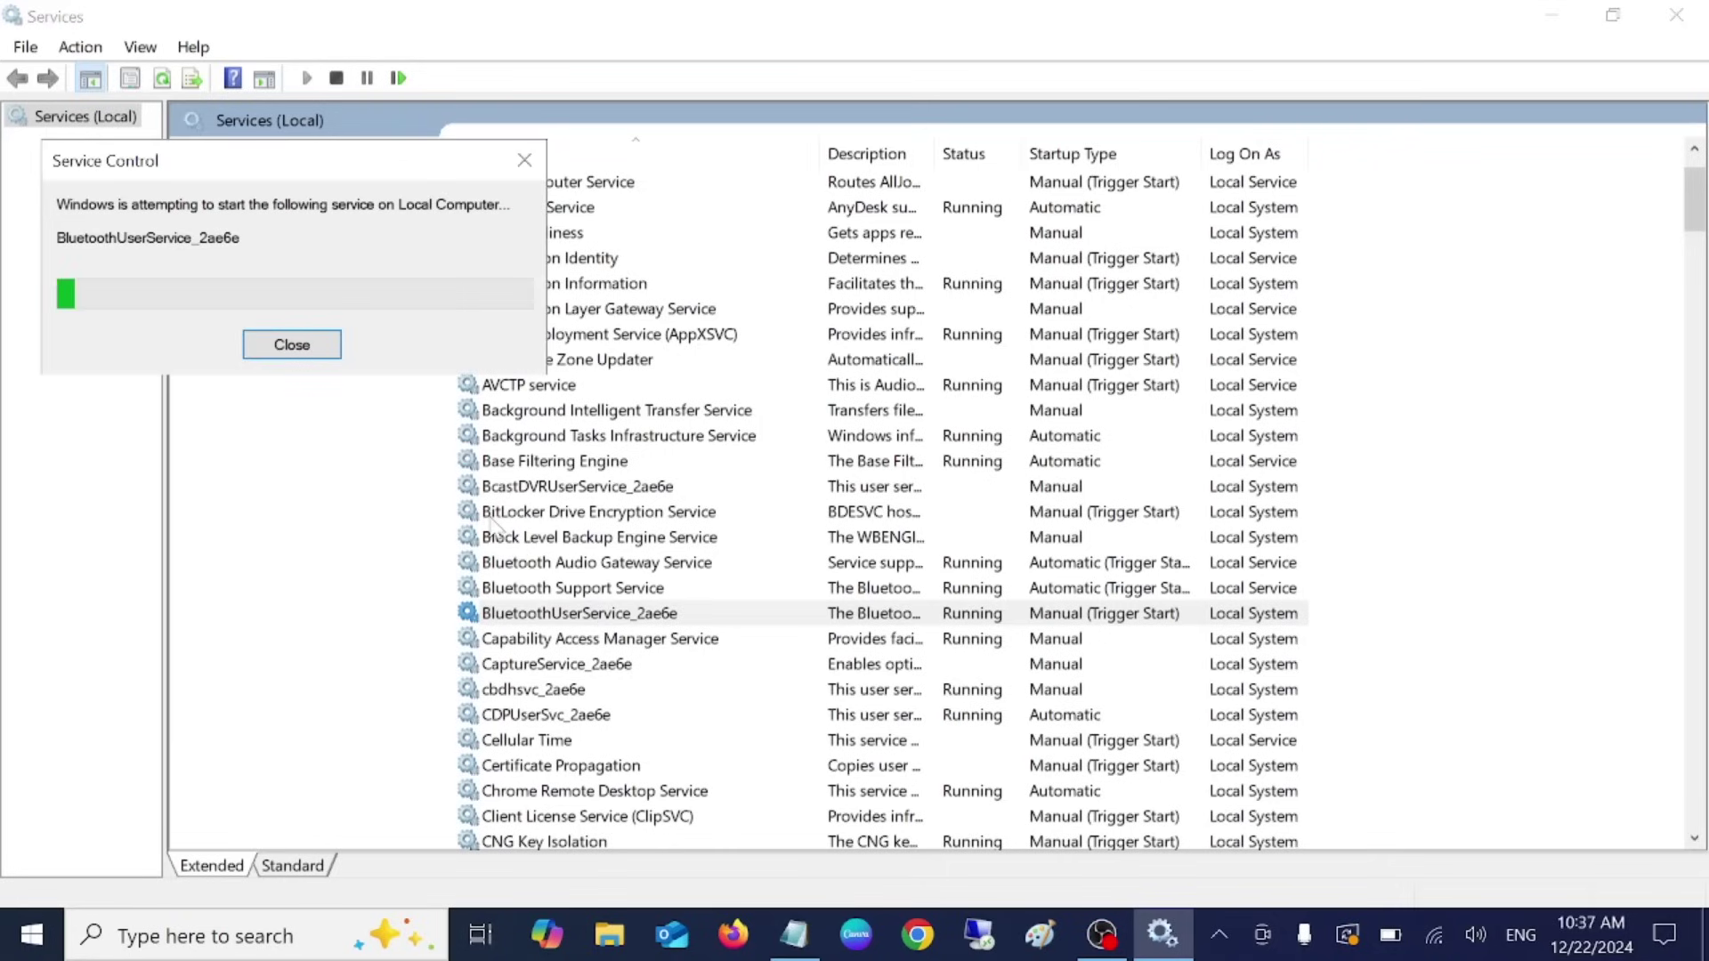
pyautogui.click(580, 591)
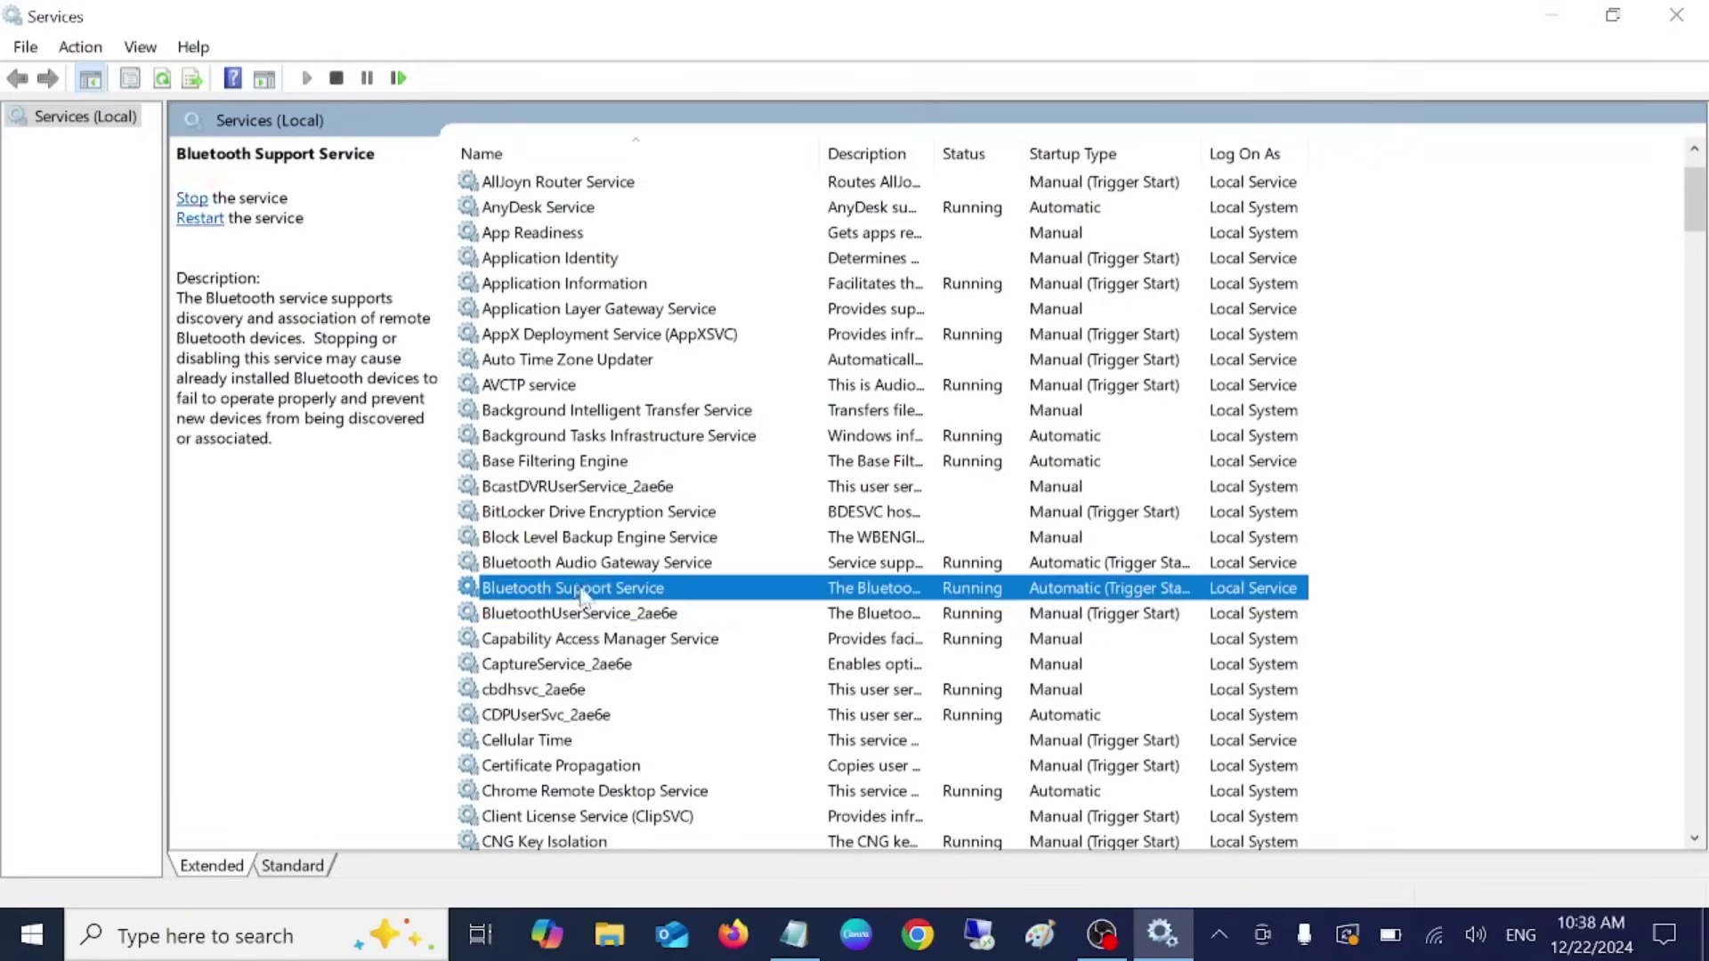
pyautogui.click(199, 218)
pyautogui.click(349, 480)
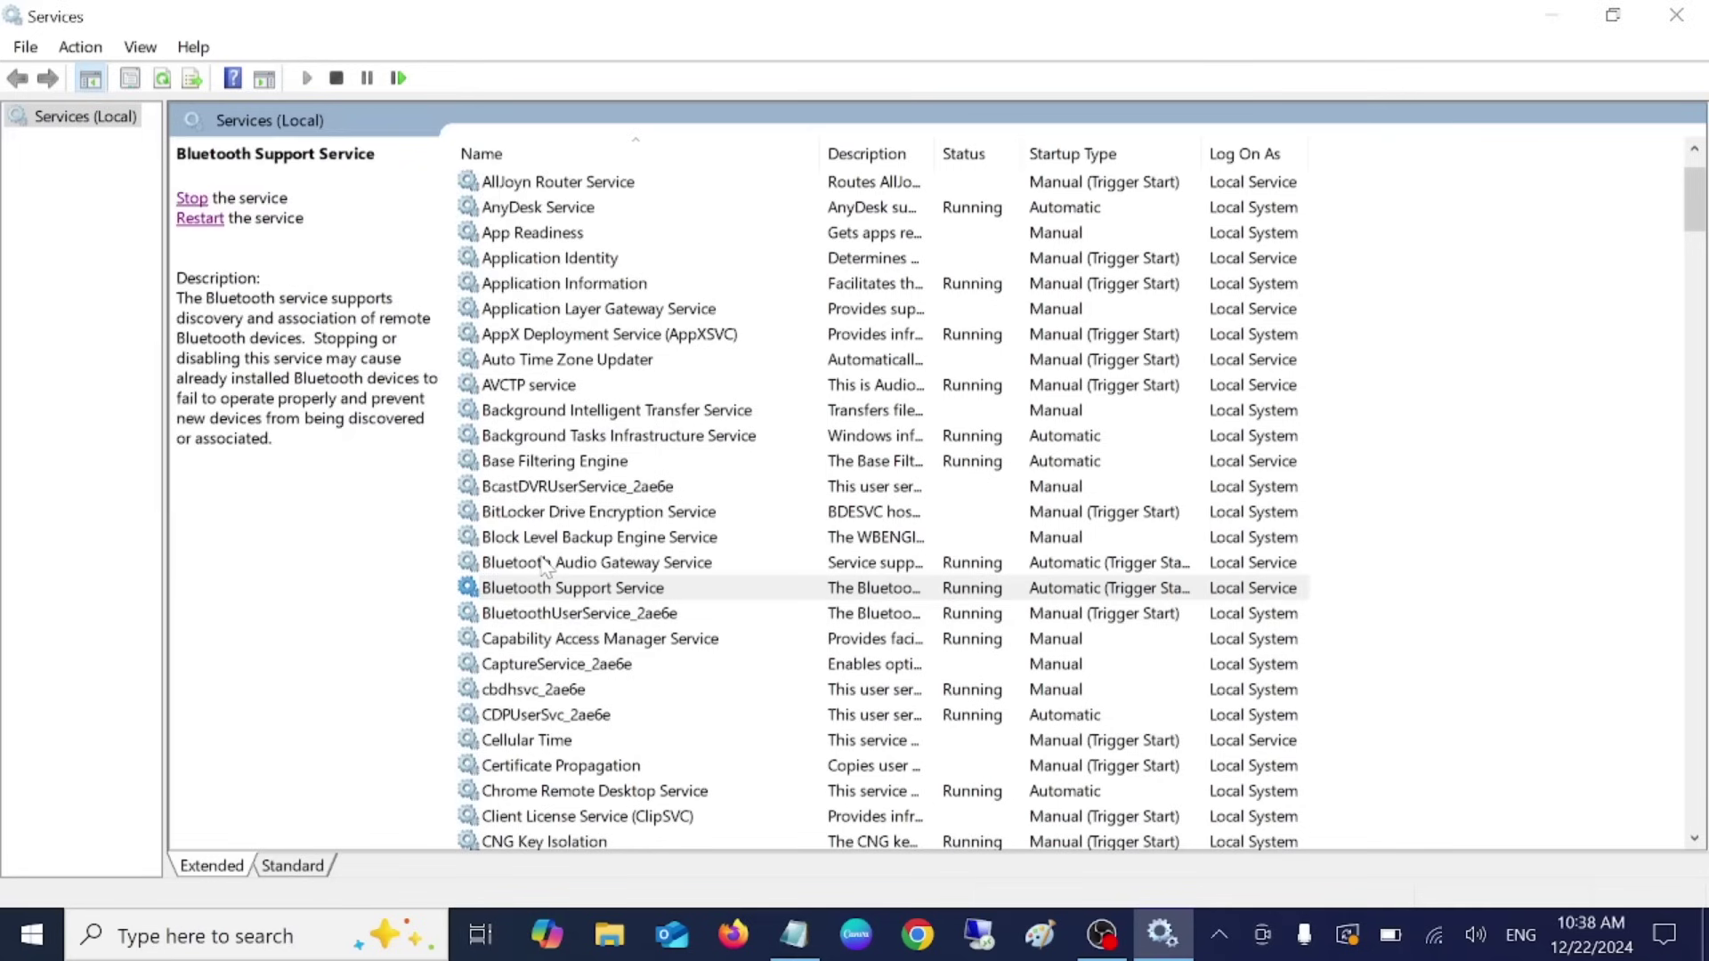
pyautogui.click(543, 563)
pyautogui.click(200, 223)
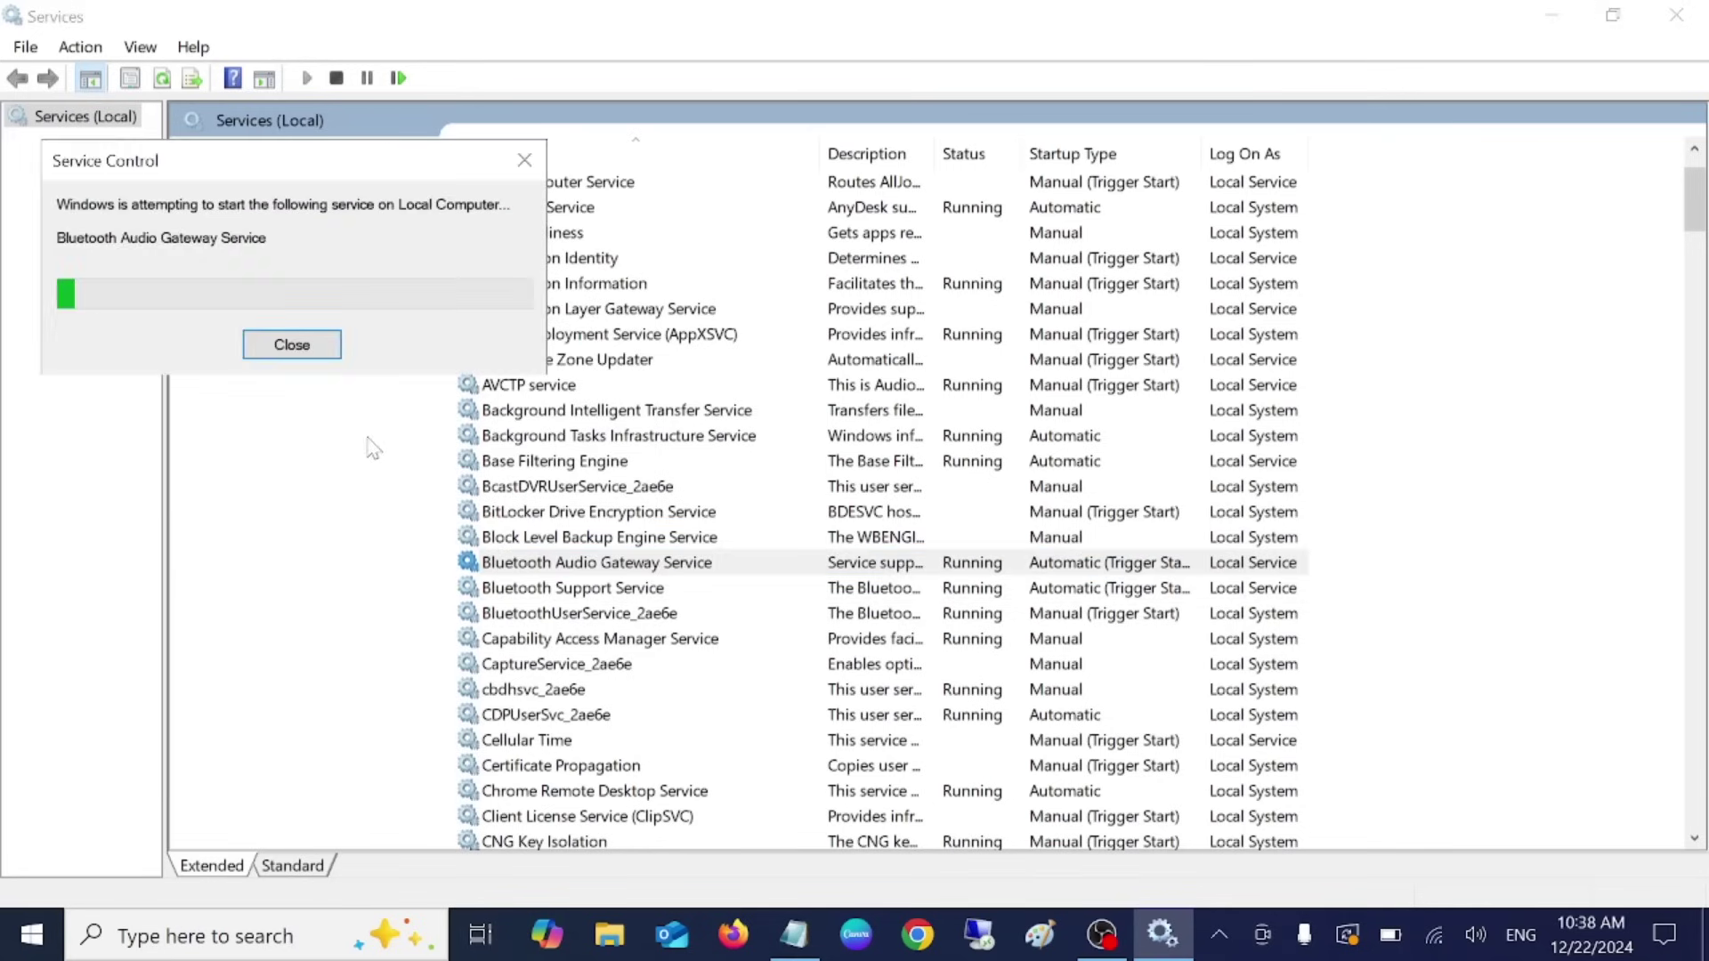
pyautogui.click(1677, 16)
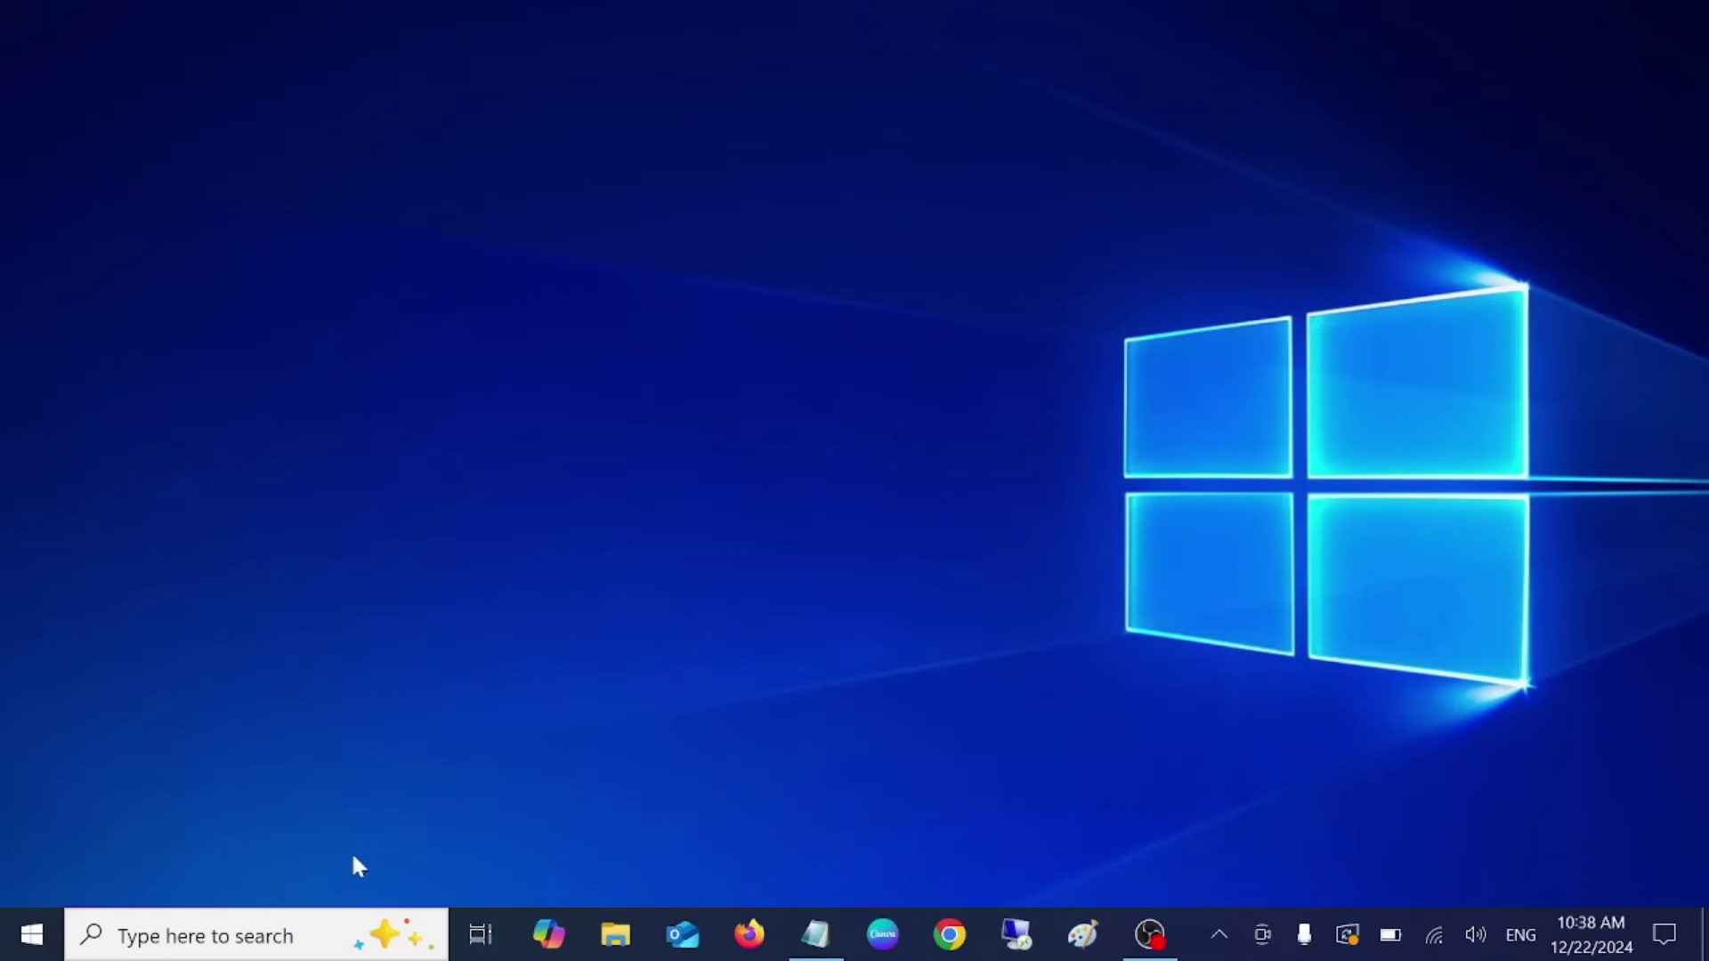
pyautogui.click(242, 945)
pyautogui.click(30, 935)
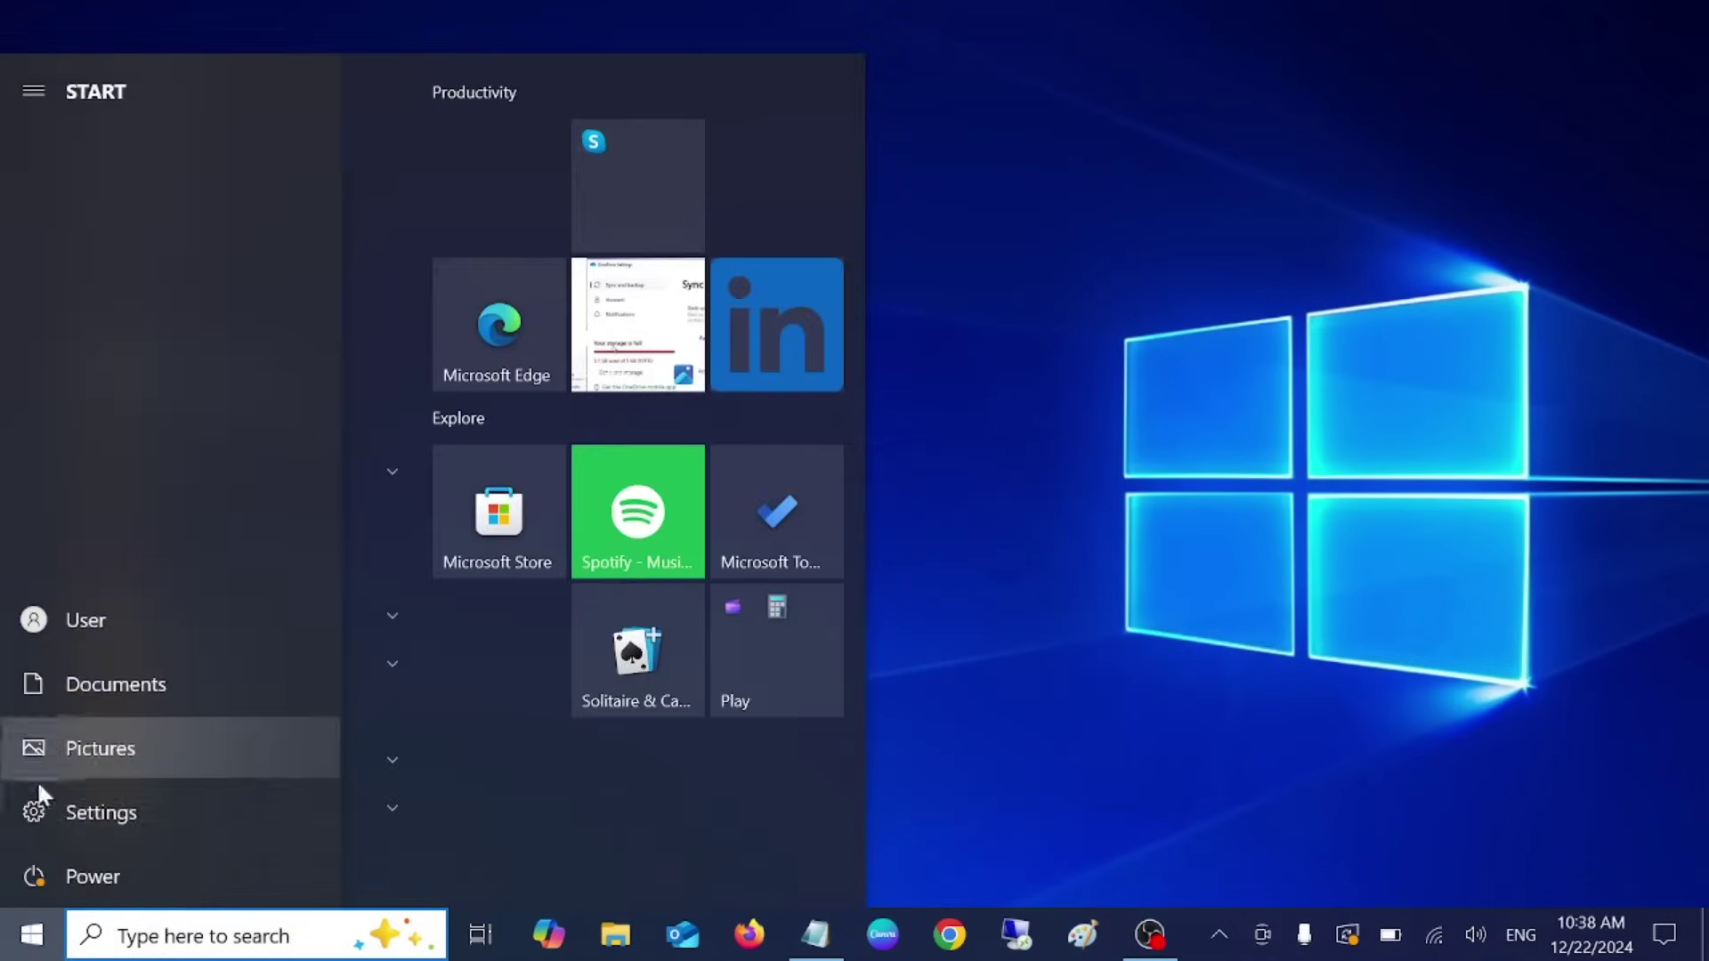
pyautogui.click(36, 807)
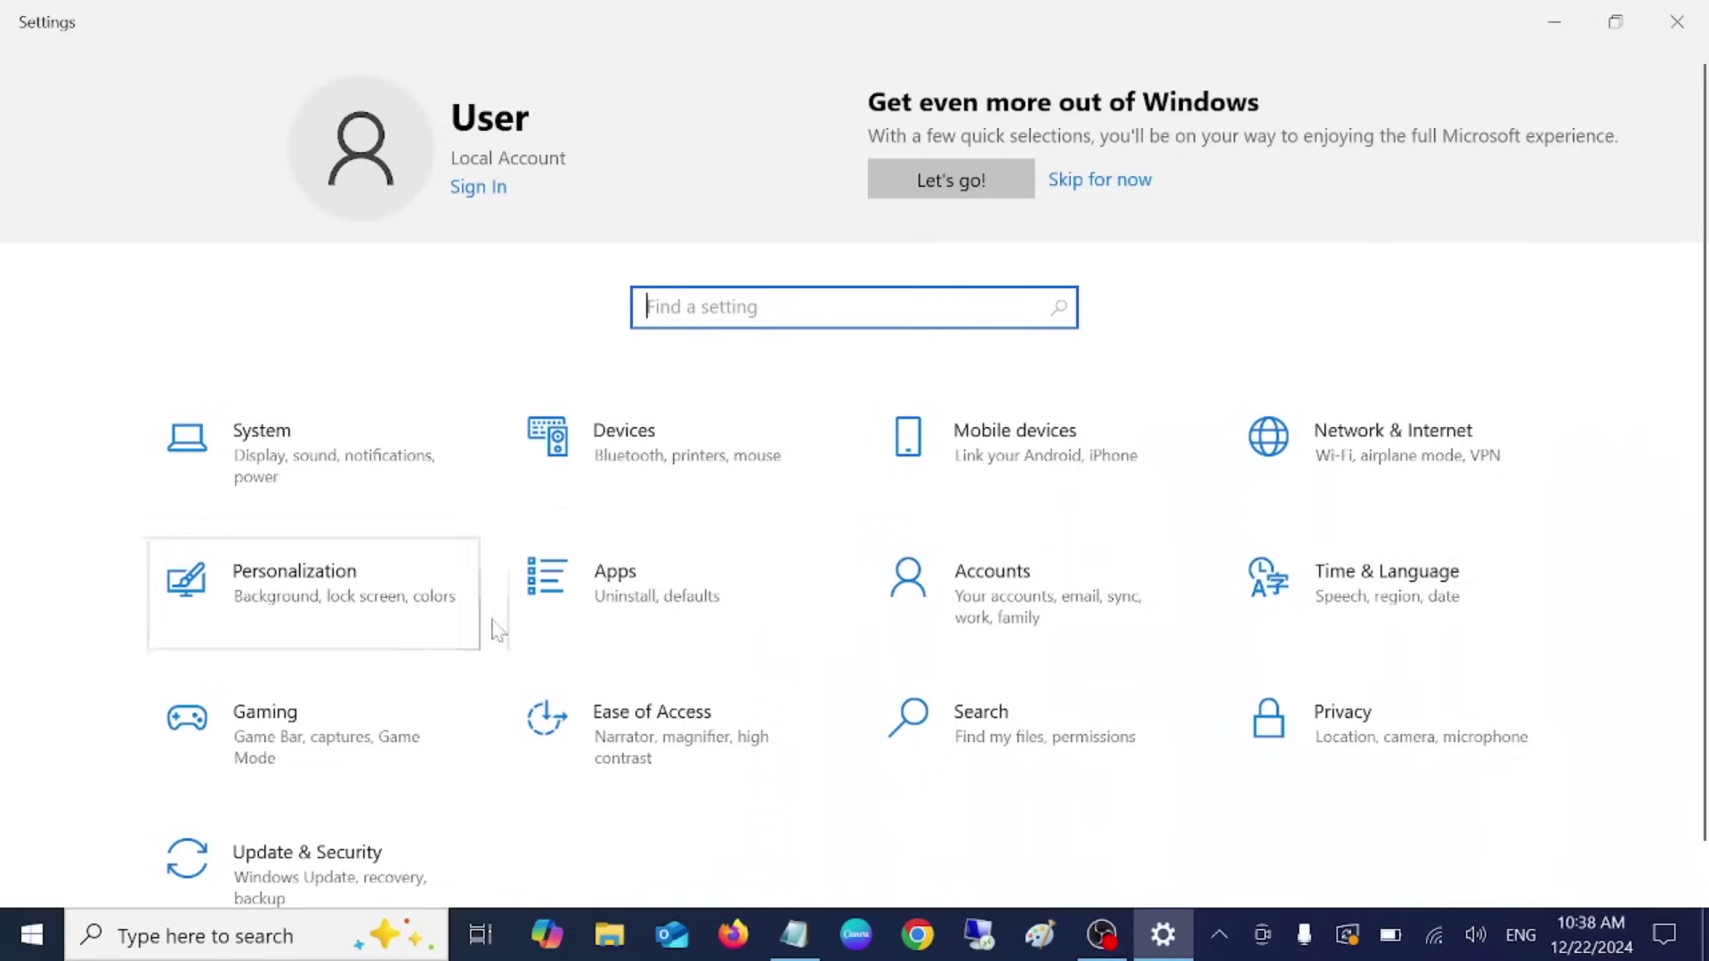
pyautogui.click(652, 489)
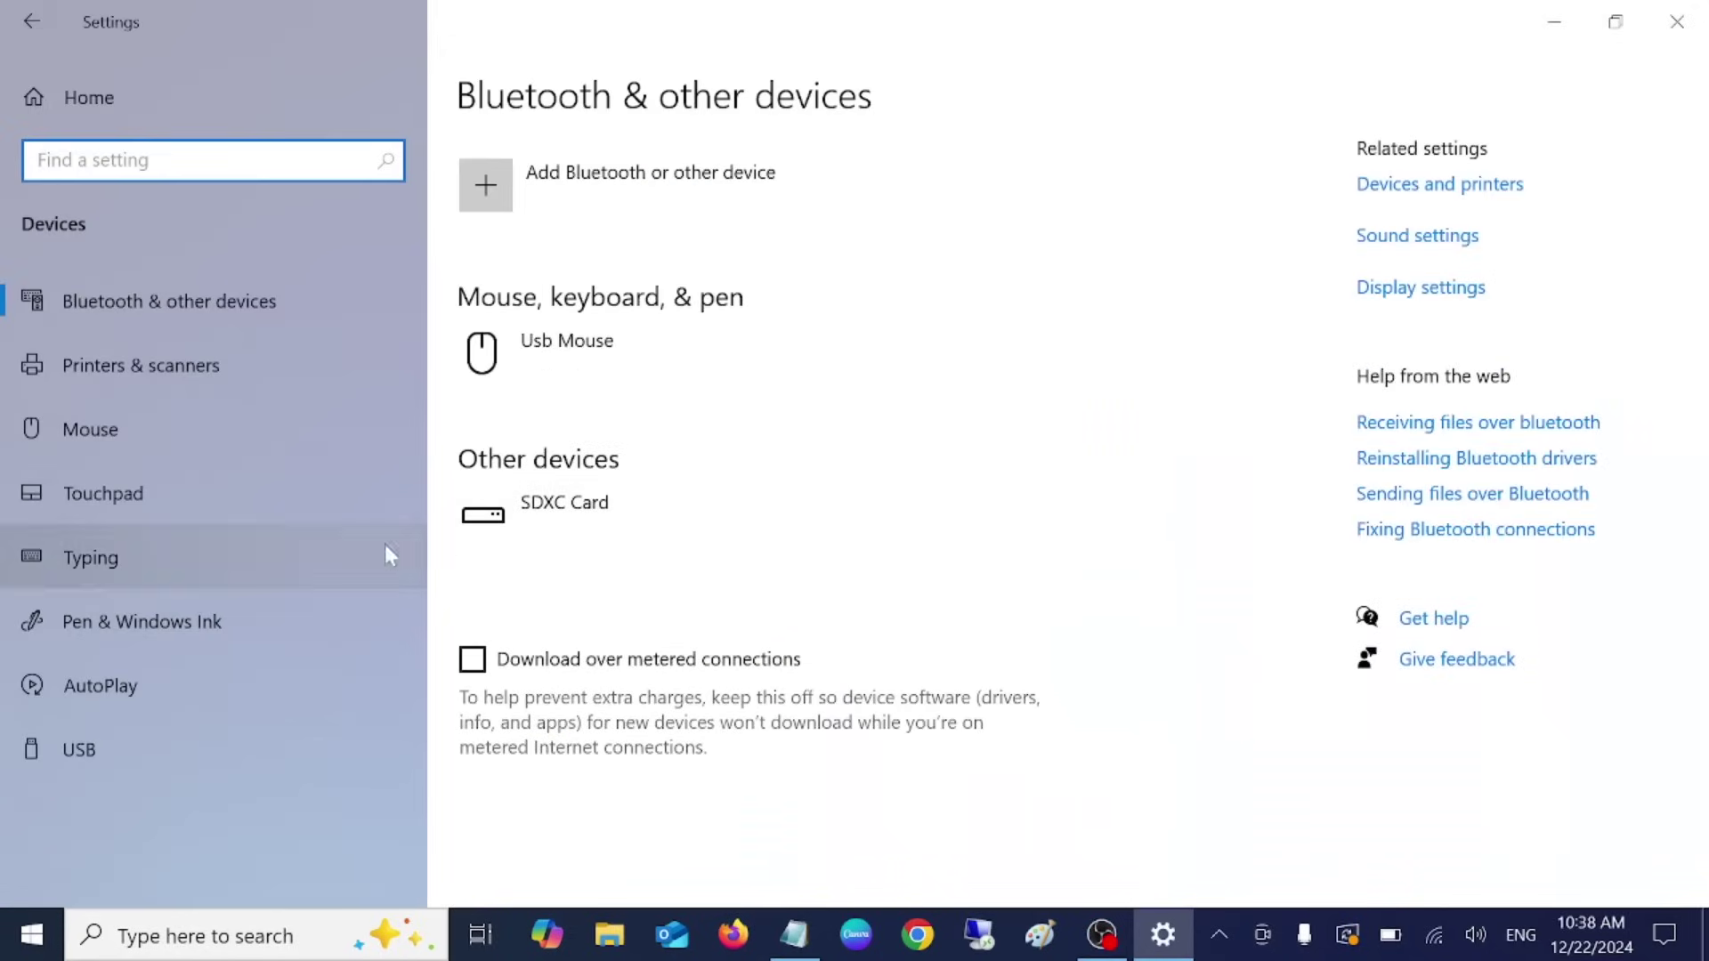
pyautogui.click(739, 214)
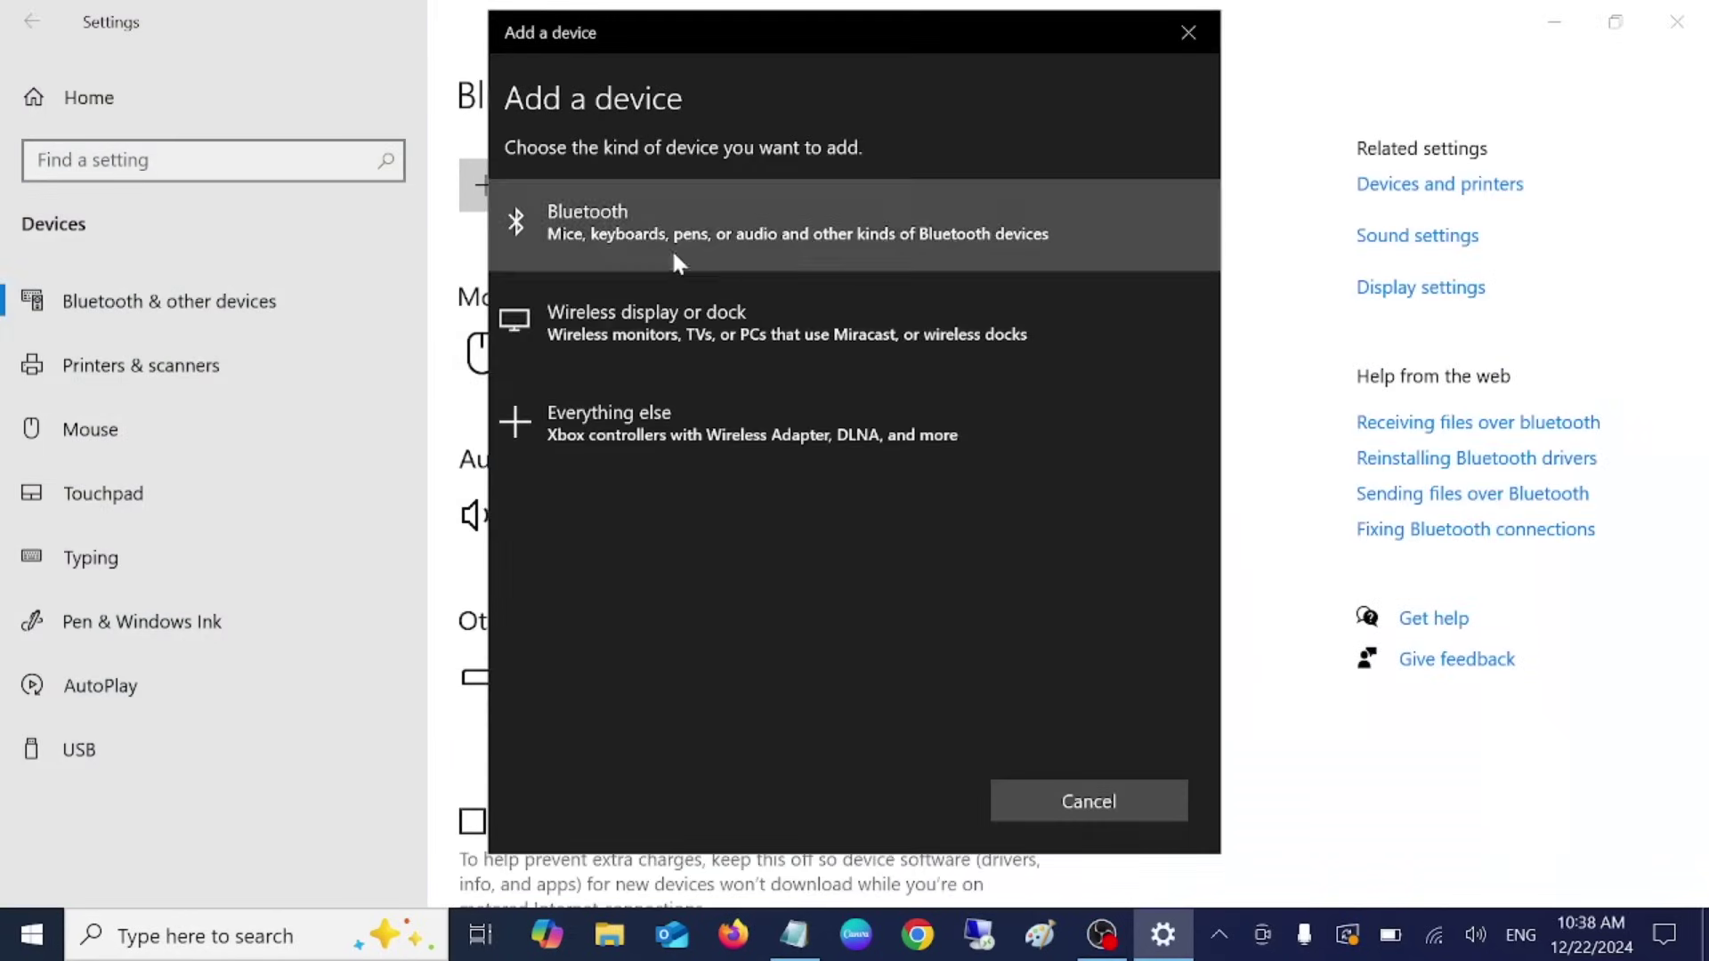
pyautogui.click(674, 255)
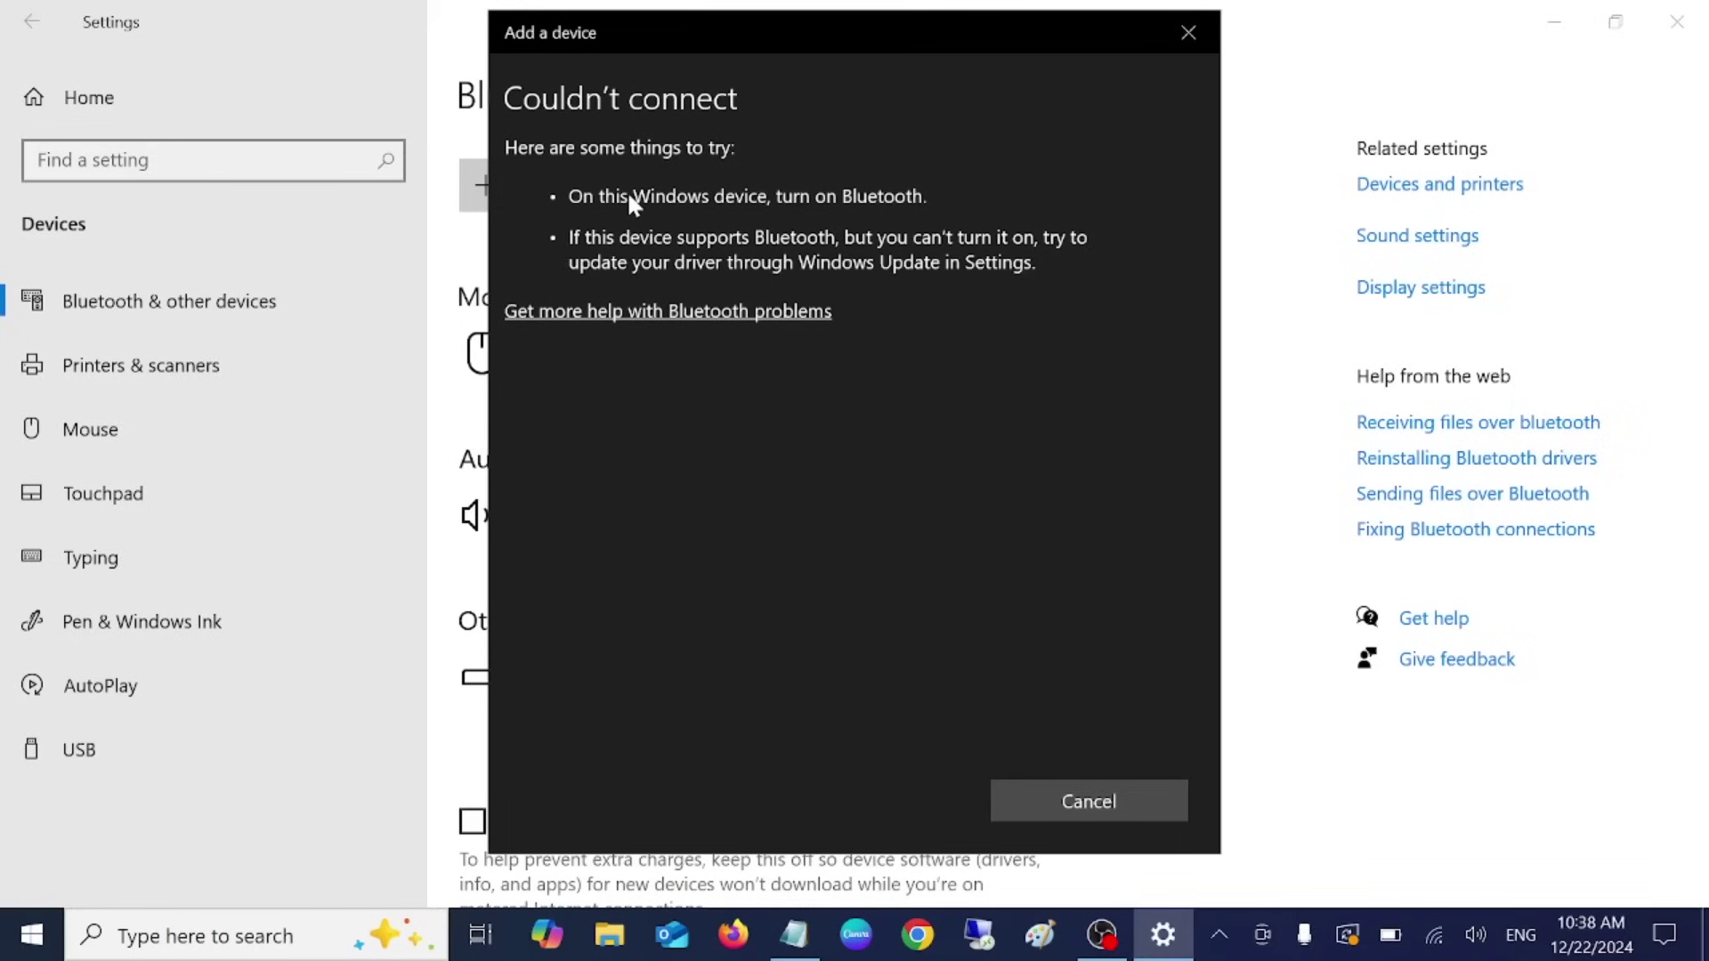
pyautogui.click(1077, 794)
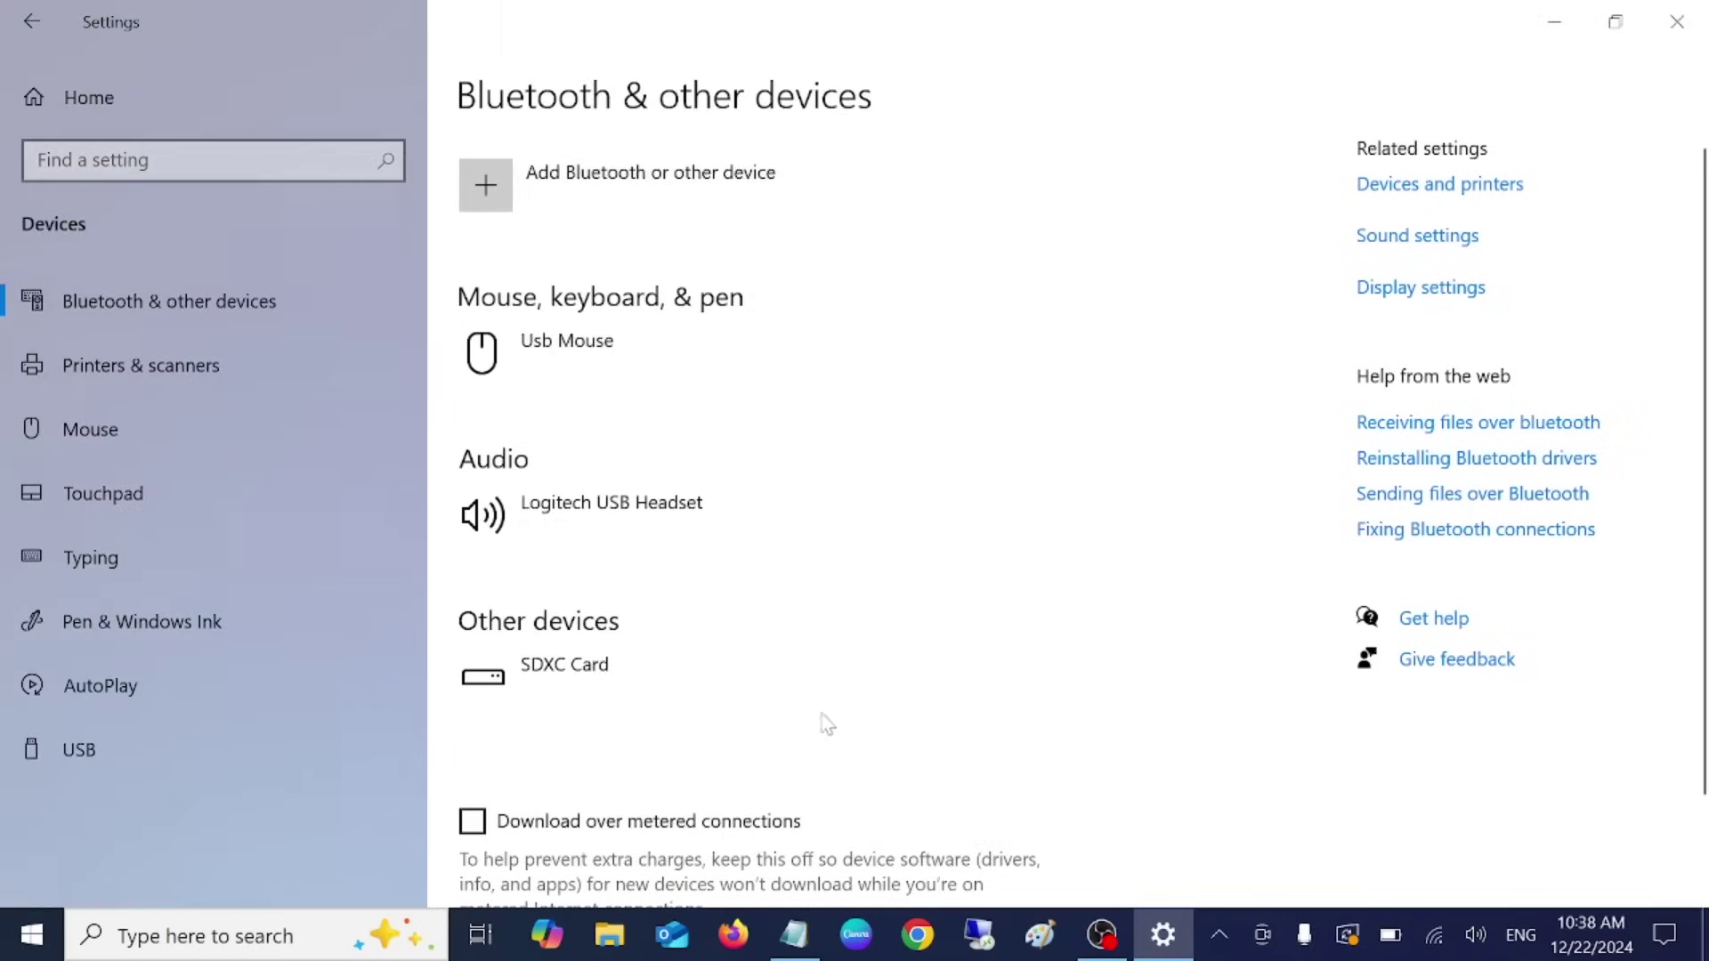
pyautogui.click(1657, 42)
# - Refresh the desktop, then search 'device' and open Device Manager
pyautogui.rightClick(565, 307)
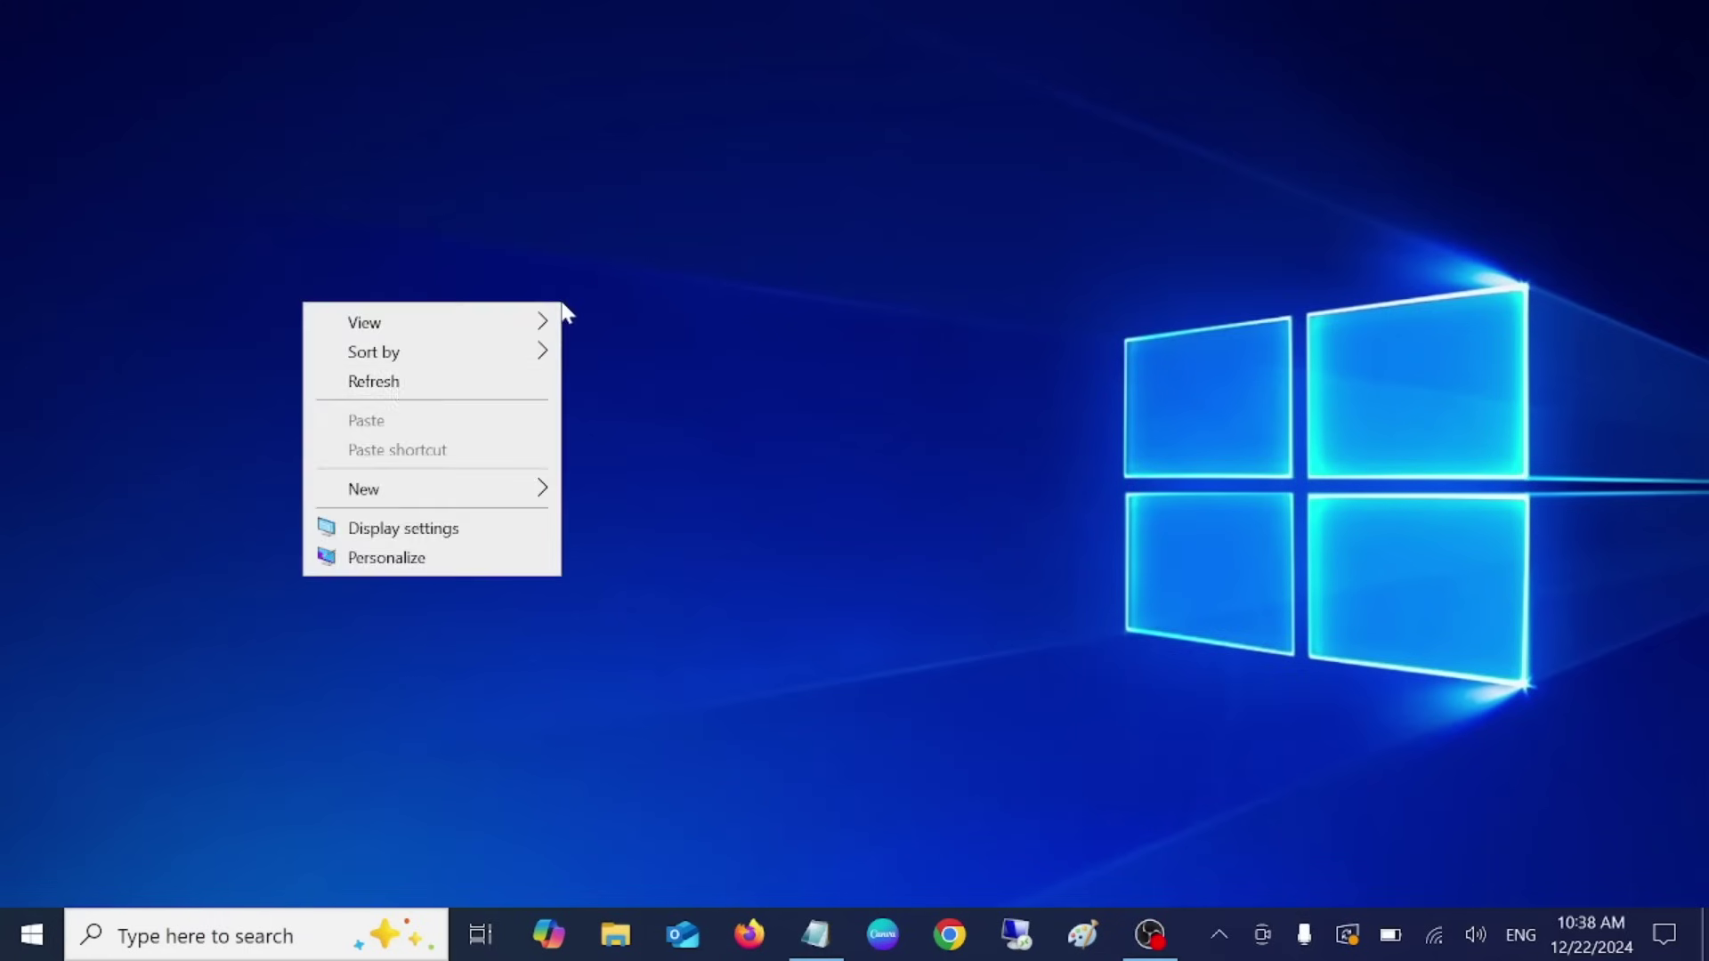
pyautogui.click(383, 380)
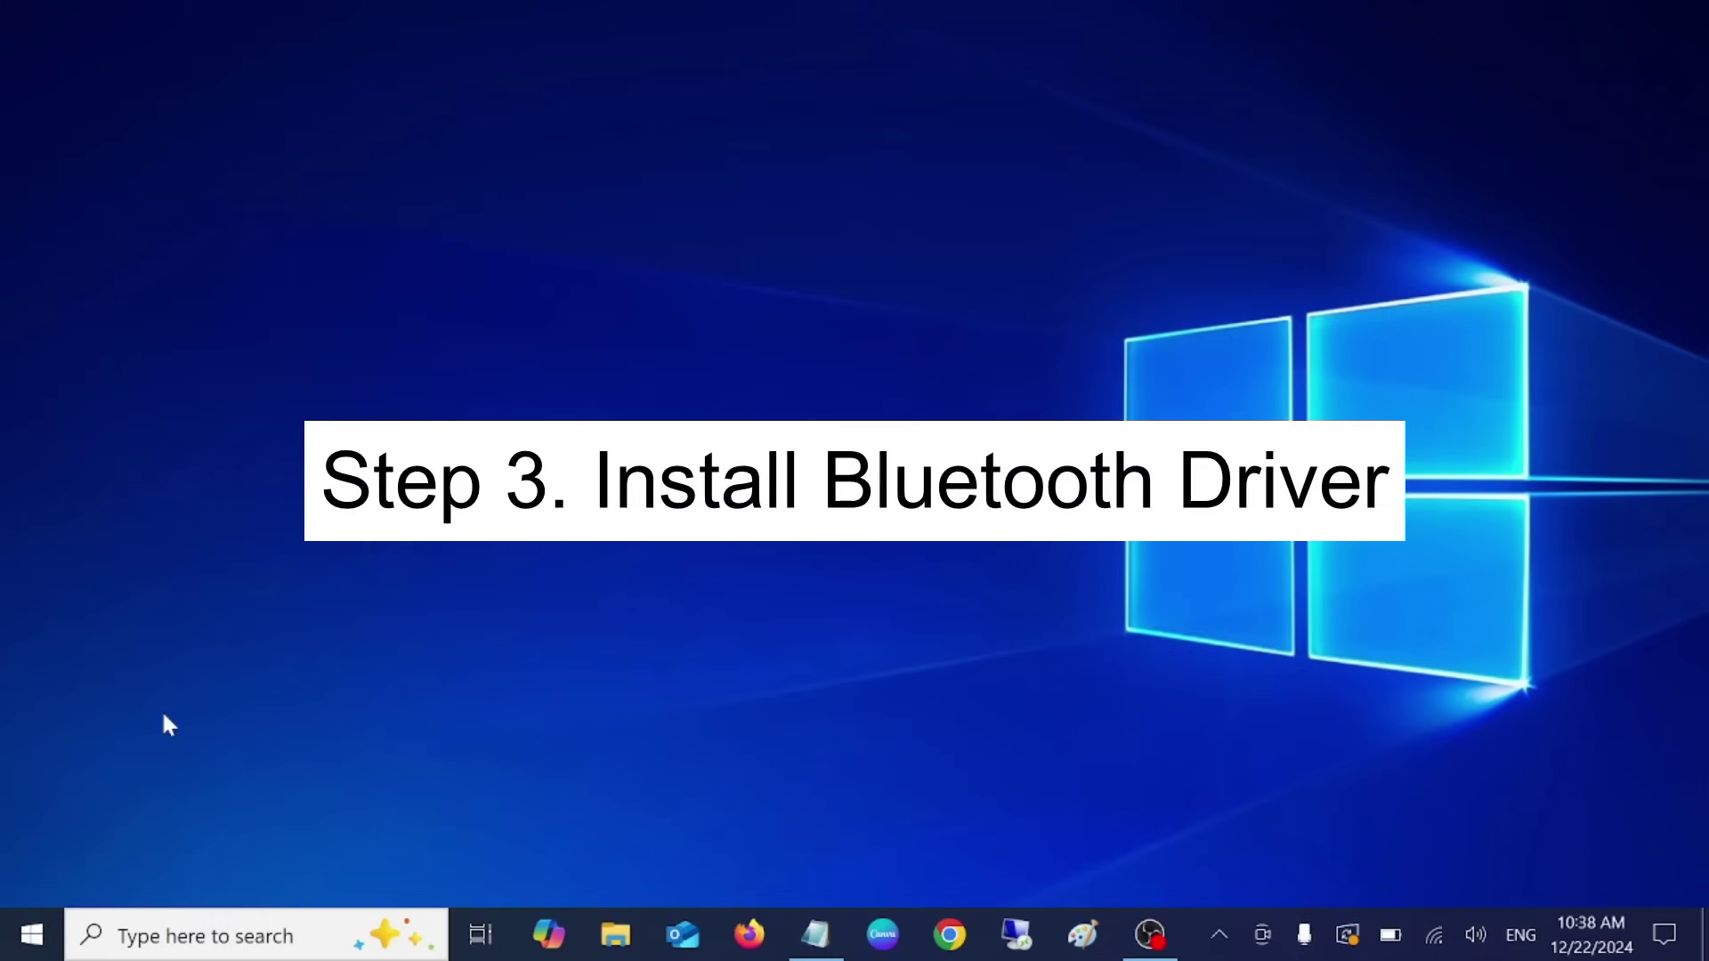
pyautogui.click(205, 935)
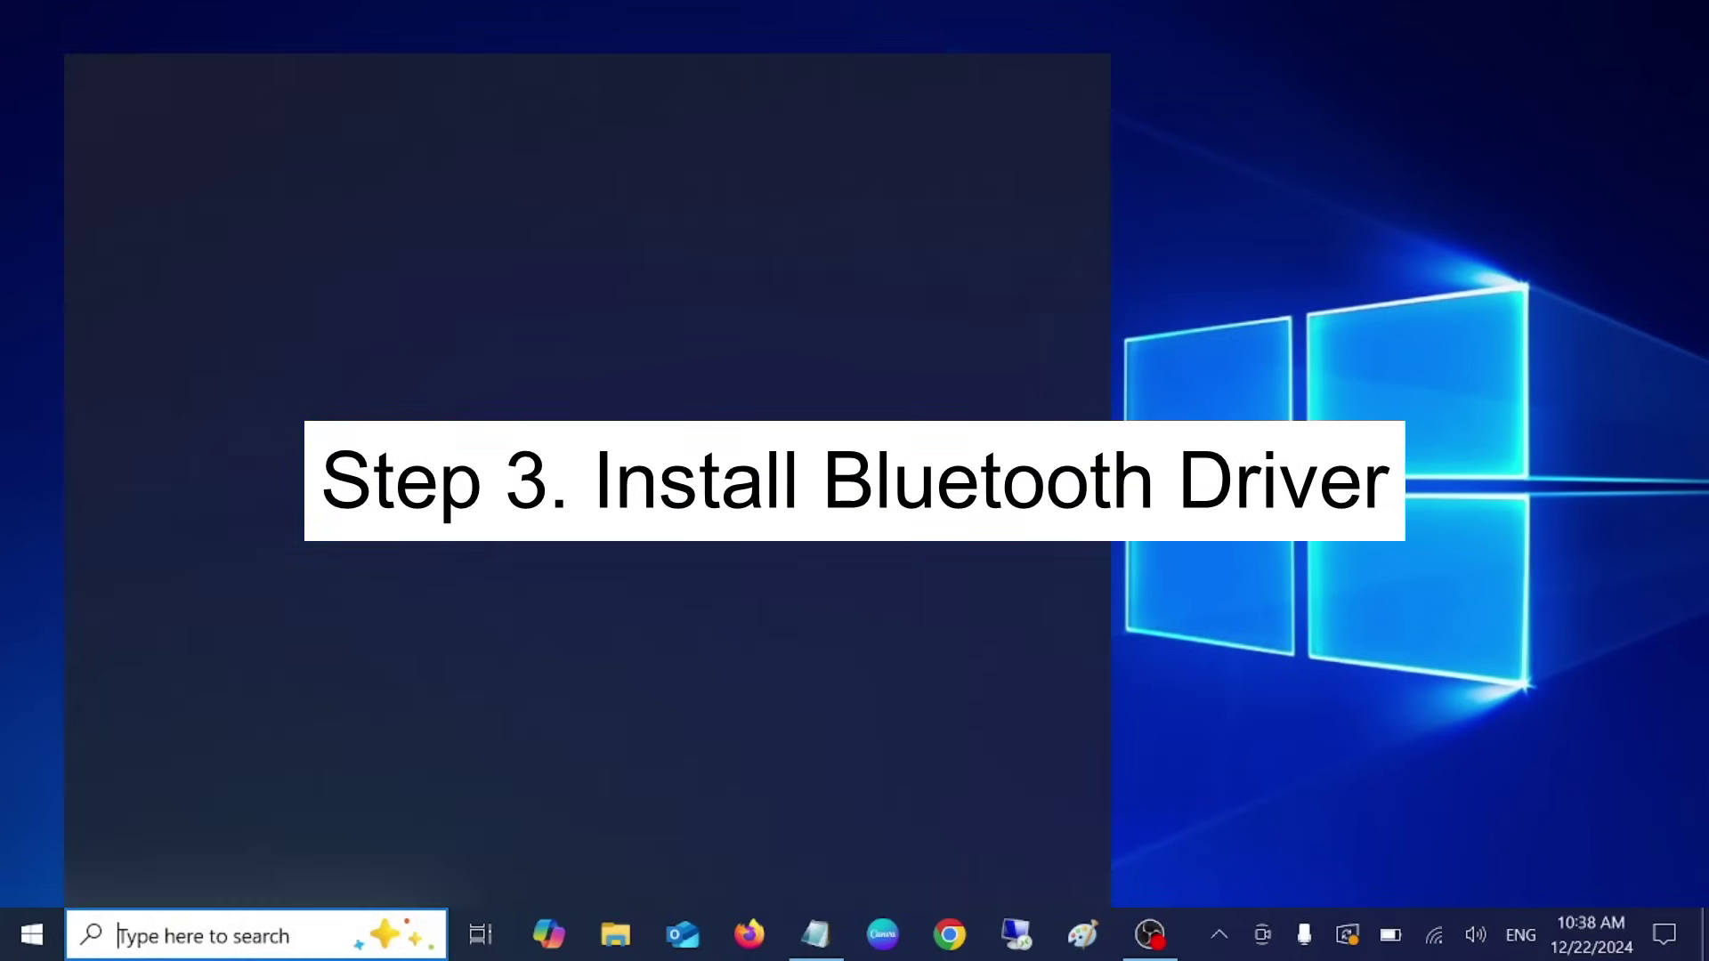
pyautogui.write('device')
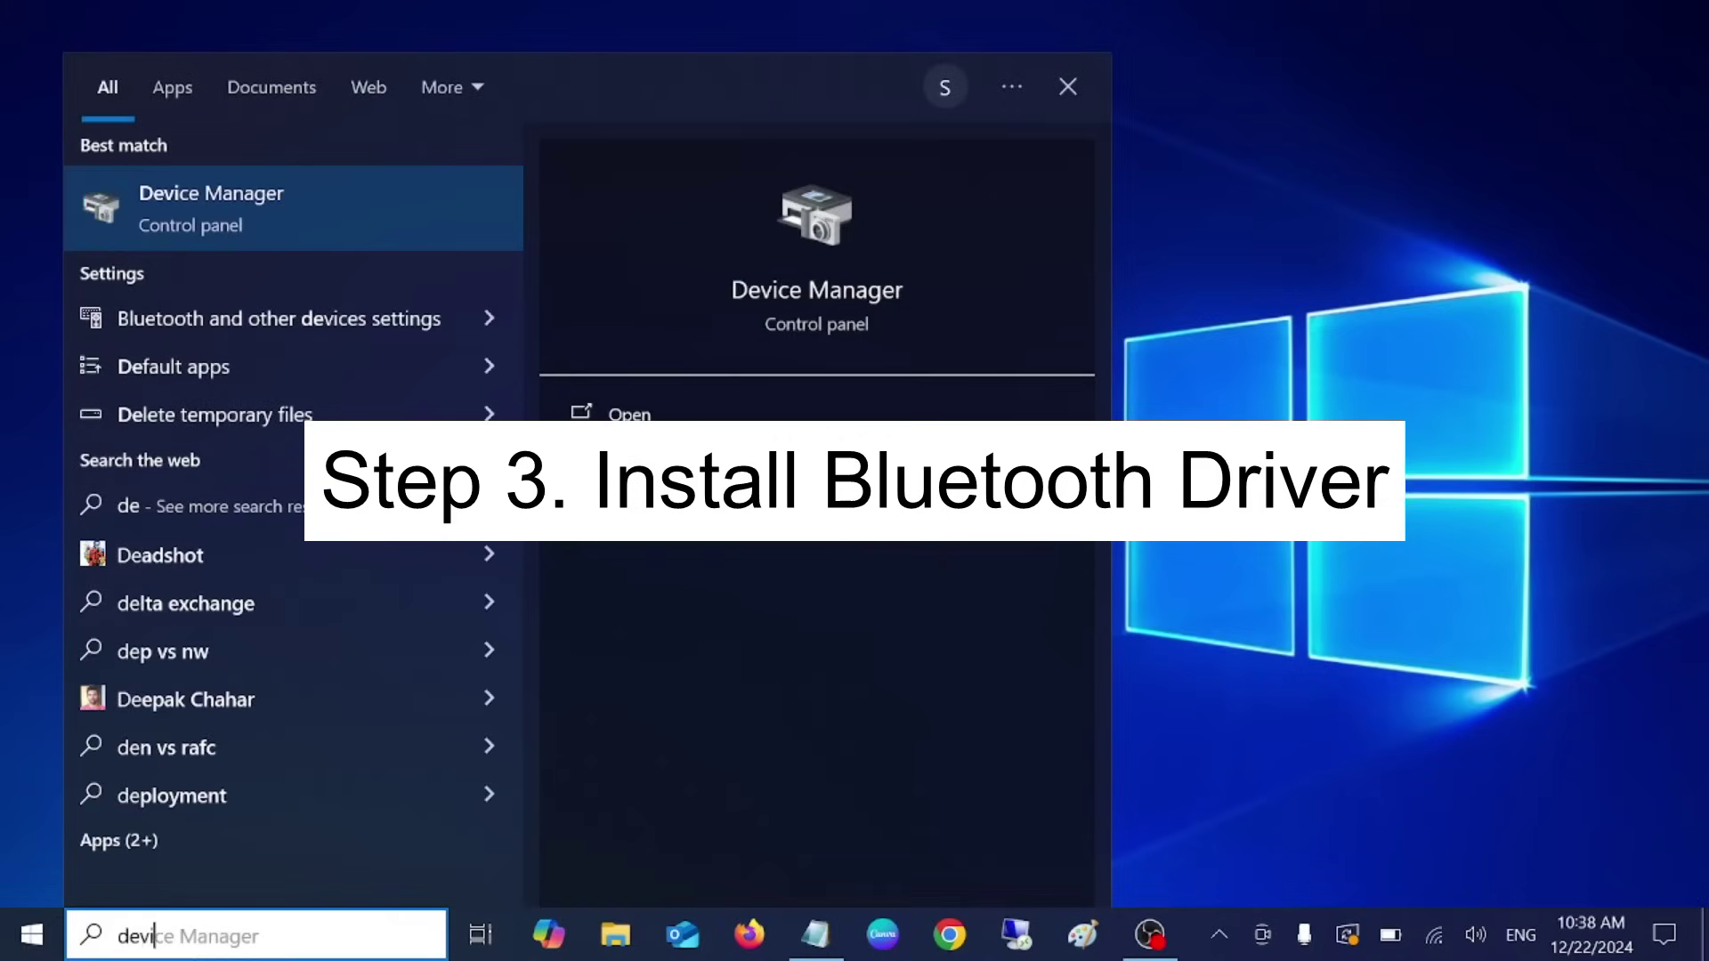
pyautogui.click(301, 210)
pyautogui.moveTo(396, 94); pyautogui.dragTo(587, 133)
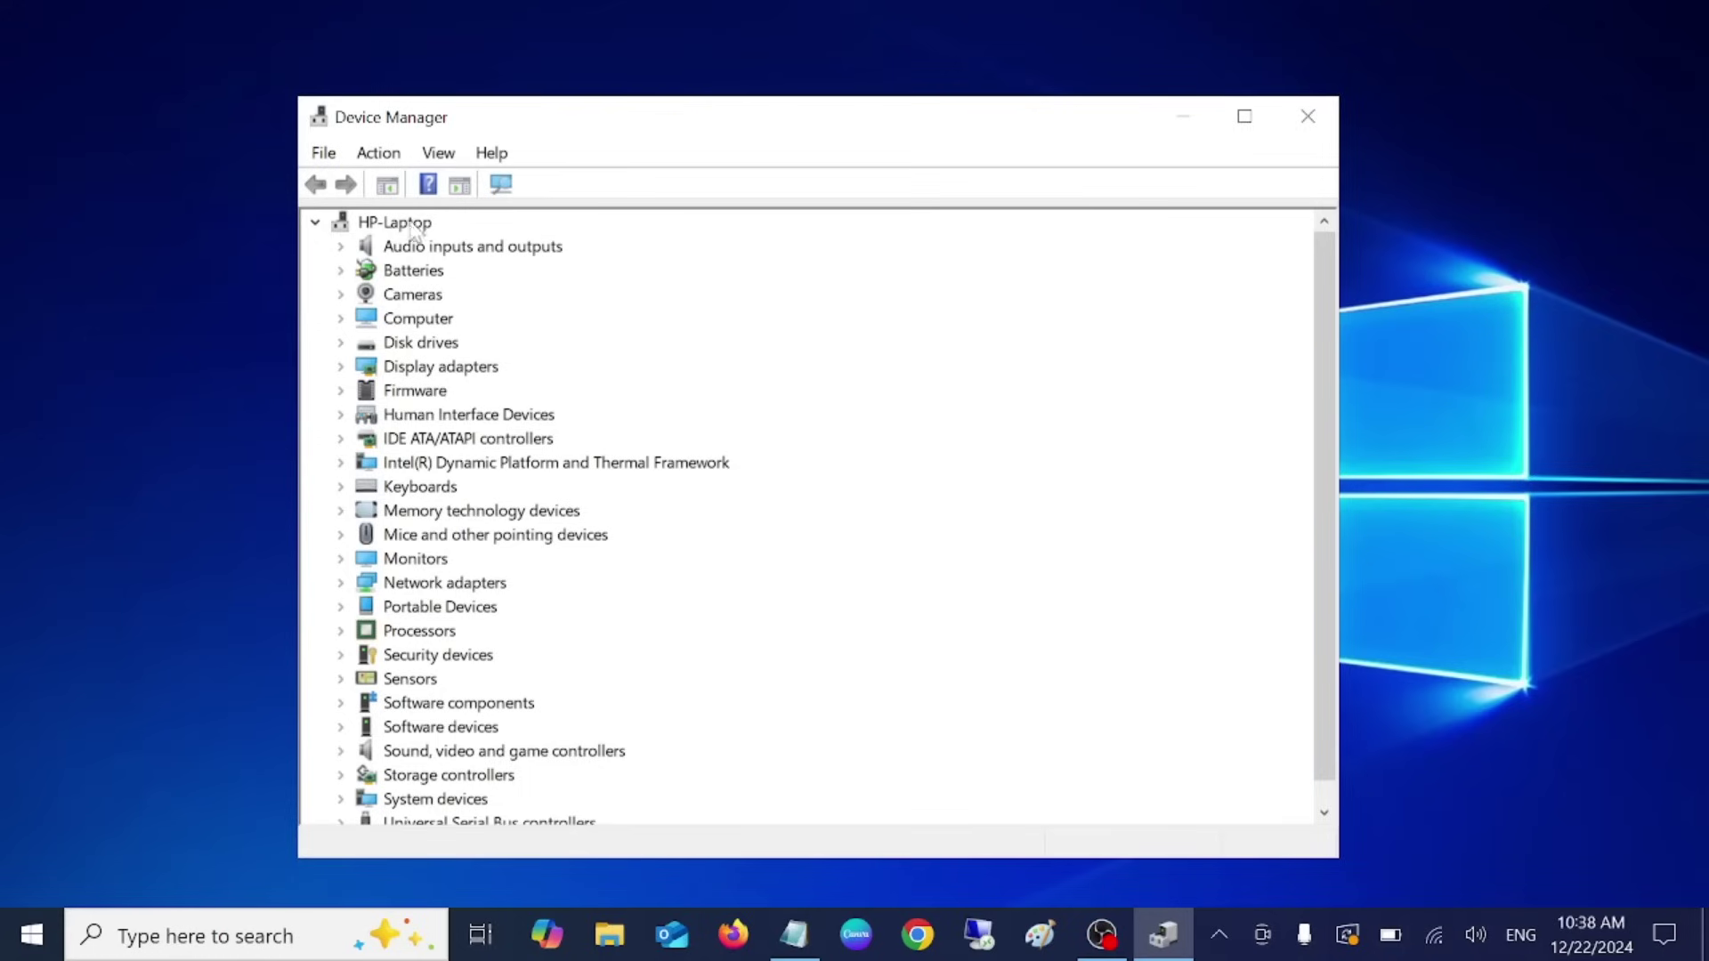
# - Show hidden devices for HP-Laptop, then launch Action > Add legacy hardware
pyautogui.click(383, 224)
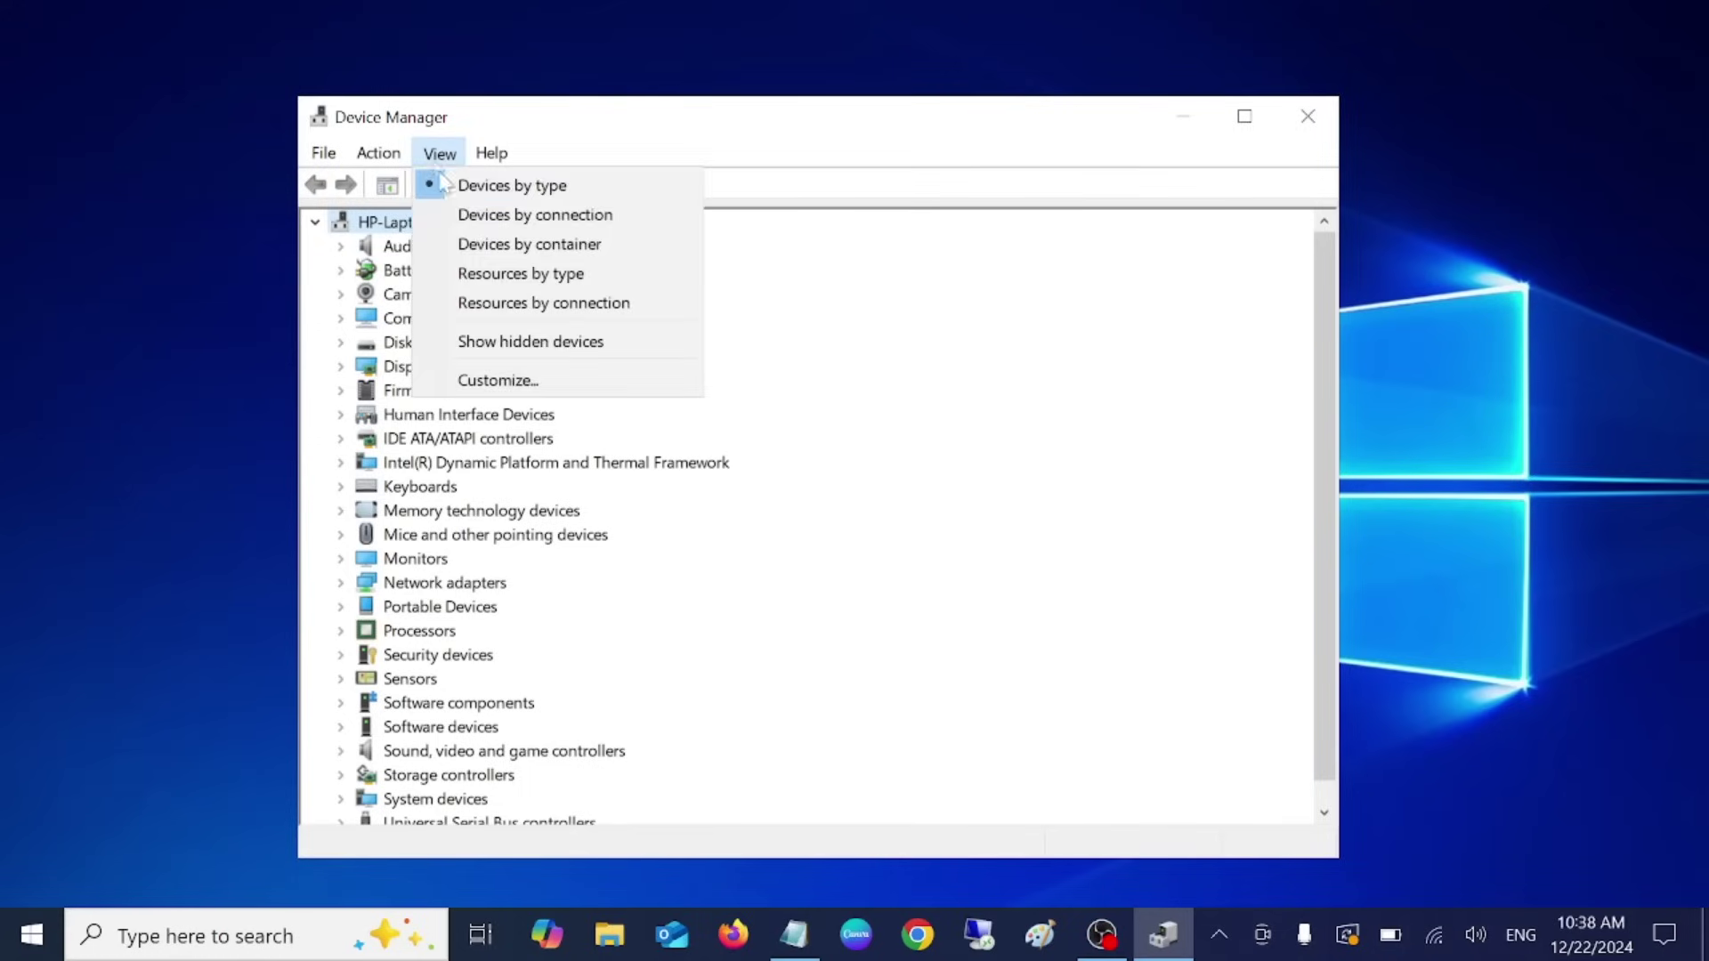
pyautogui.click(508, 344)
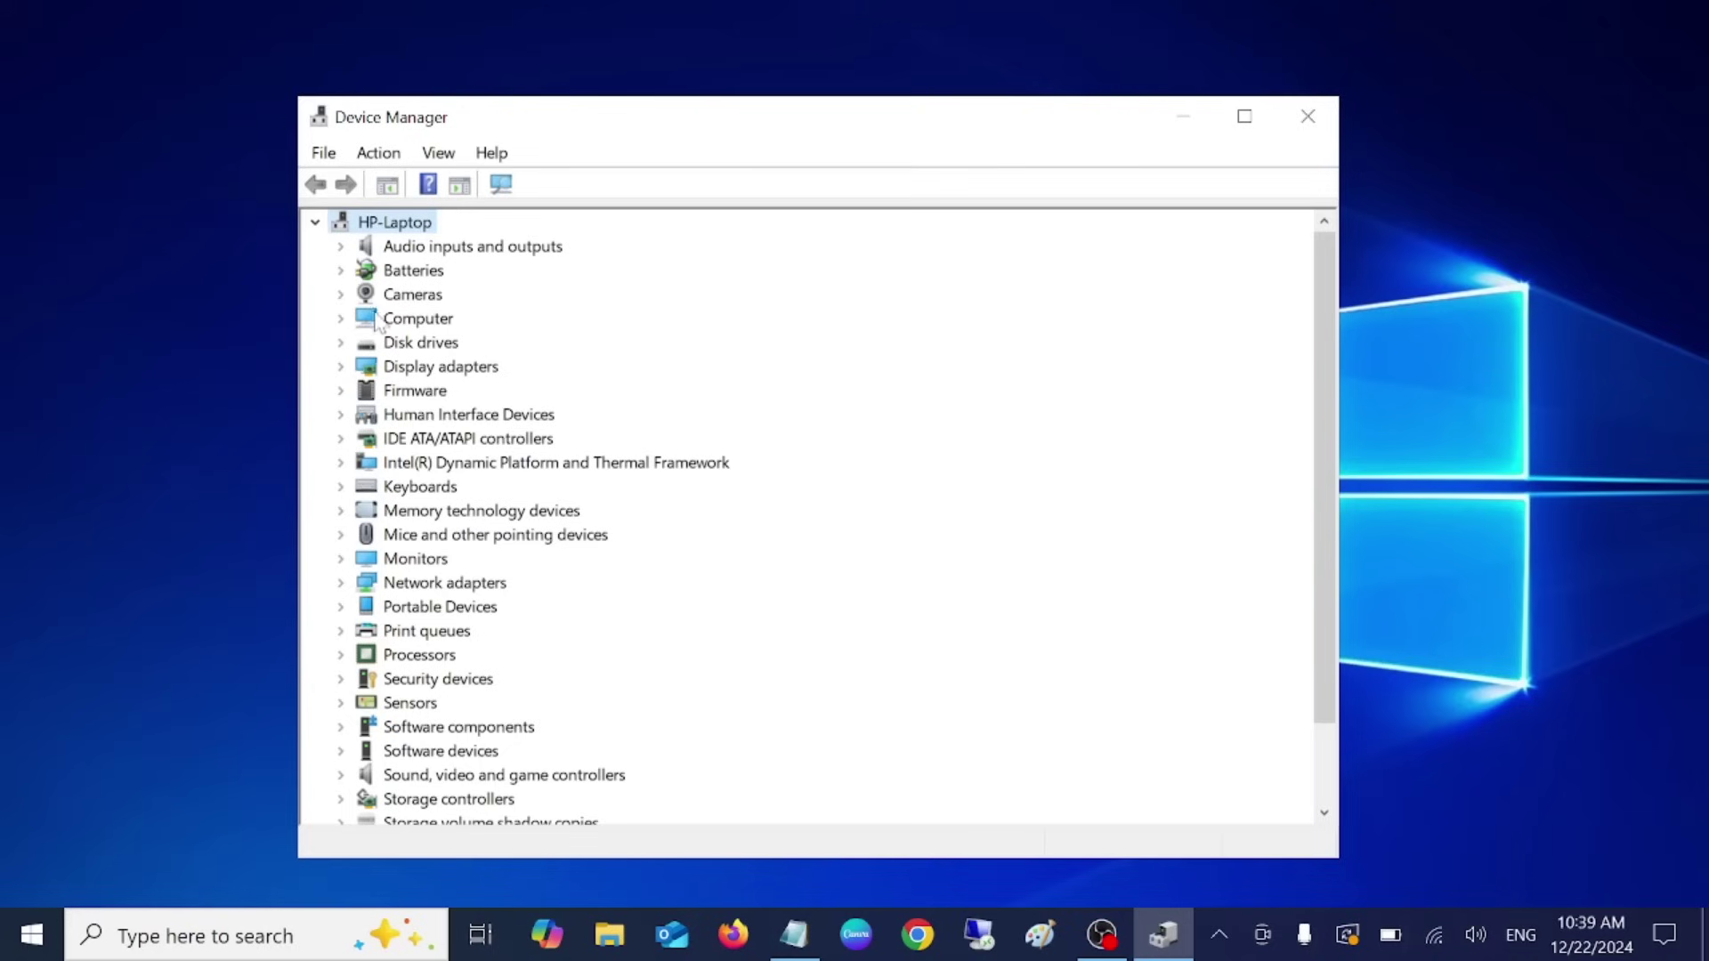
pyautogui.moveTo(734, 119); pyautogui.dragTo(679, 93)
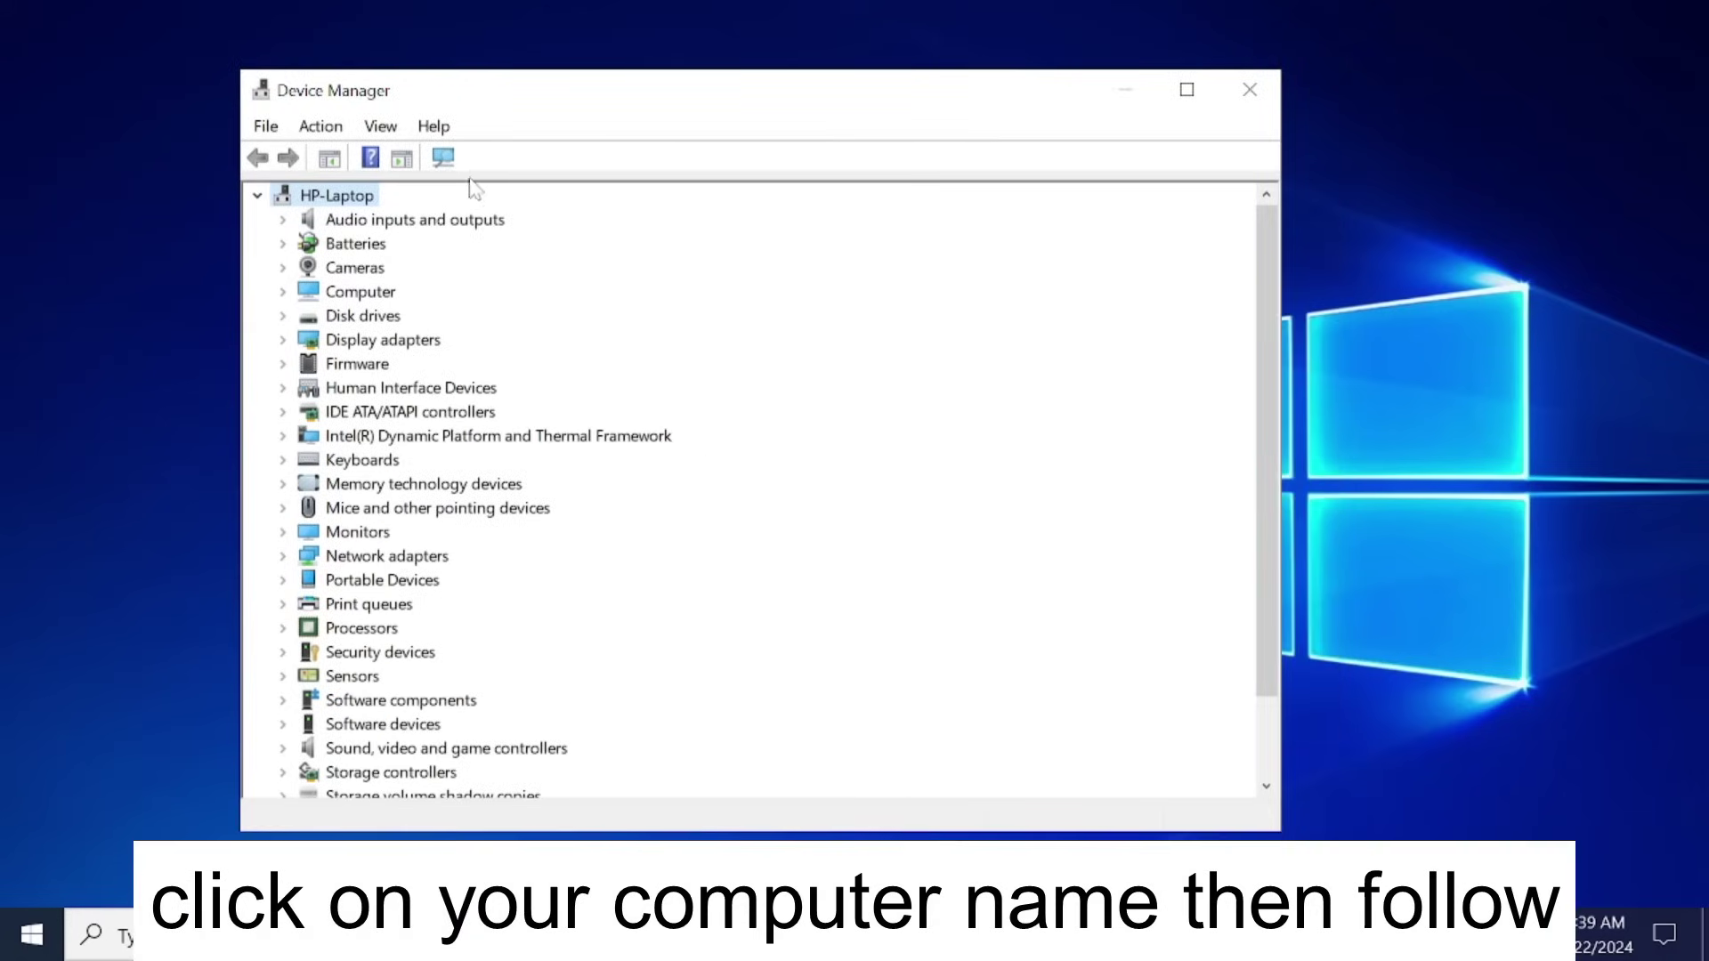
pyautogui.click(266, 130)
pyautogui.moveTo(303, 134)
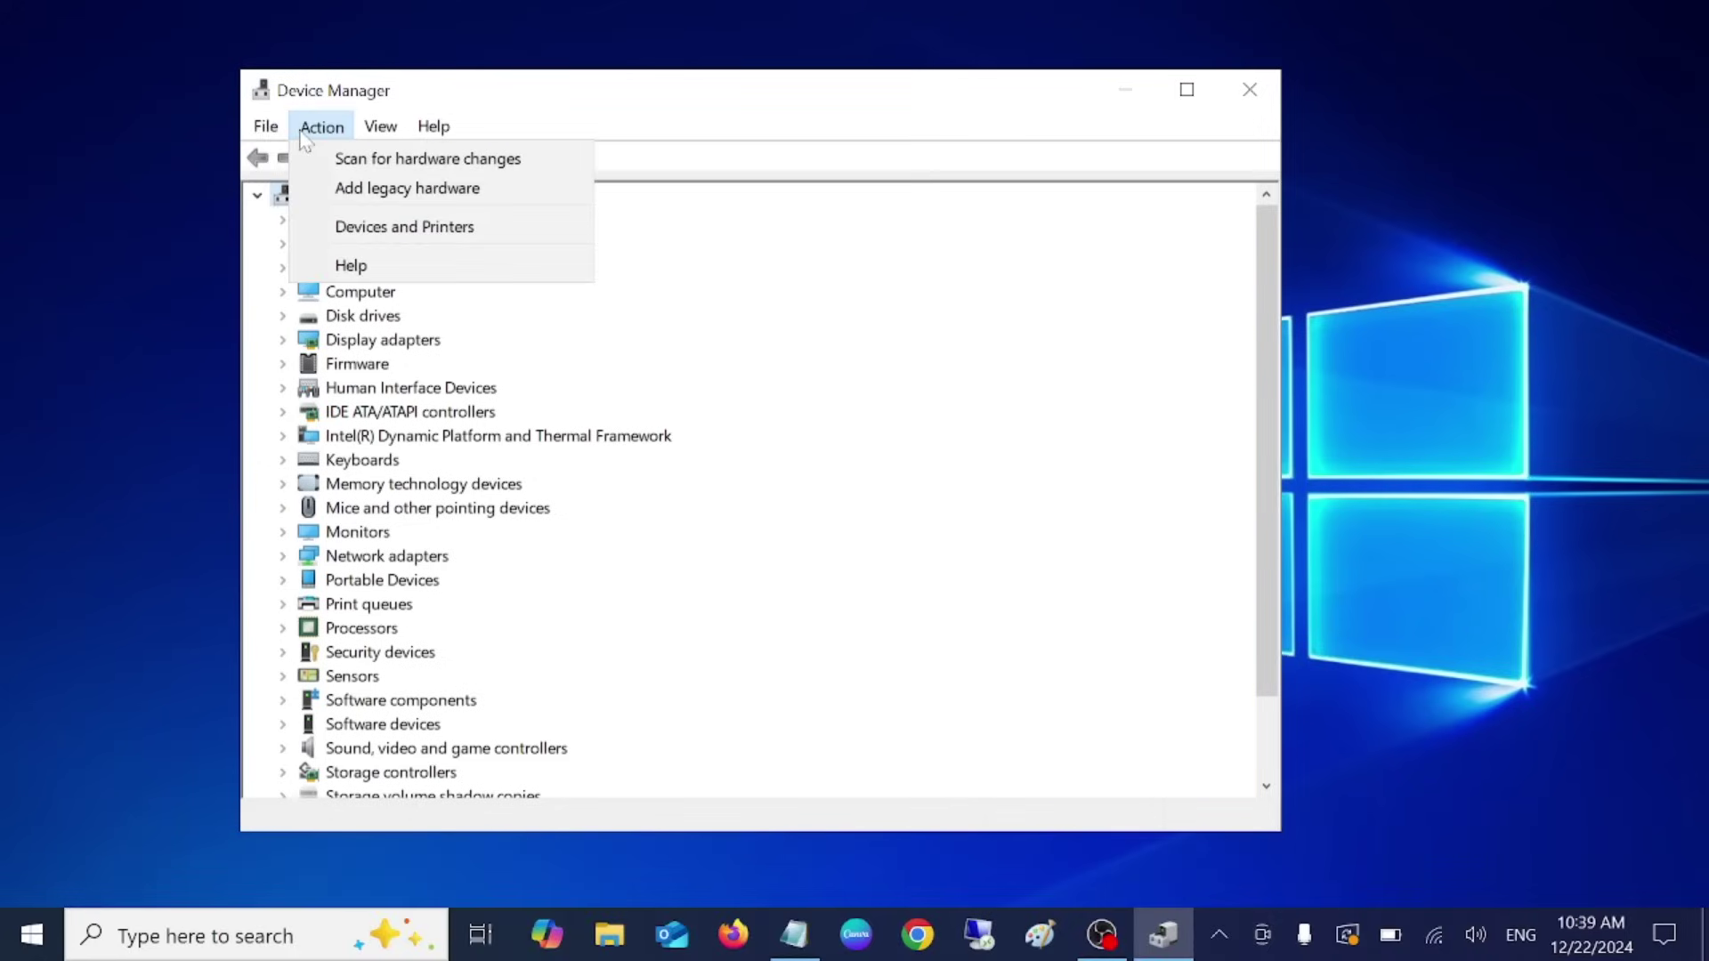
pyautogui.click(401, 191)
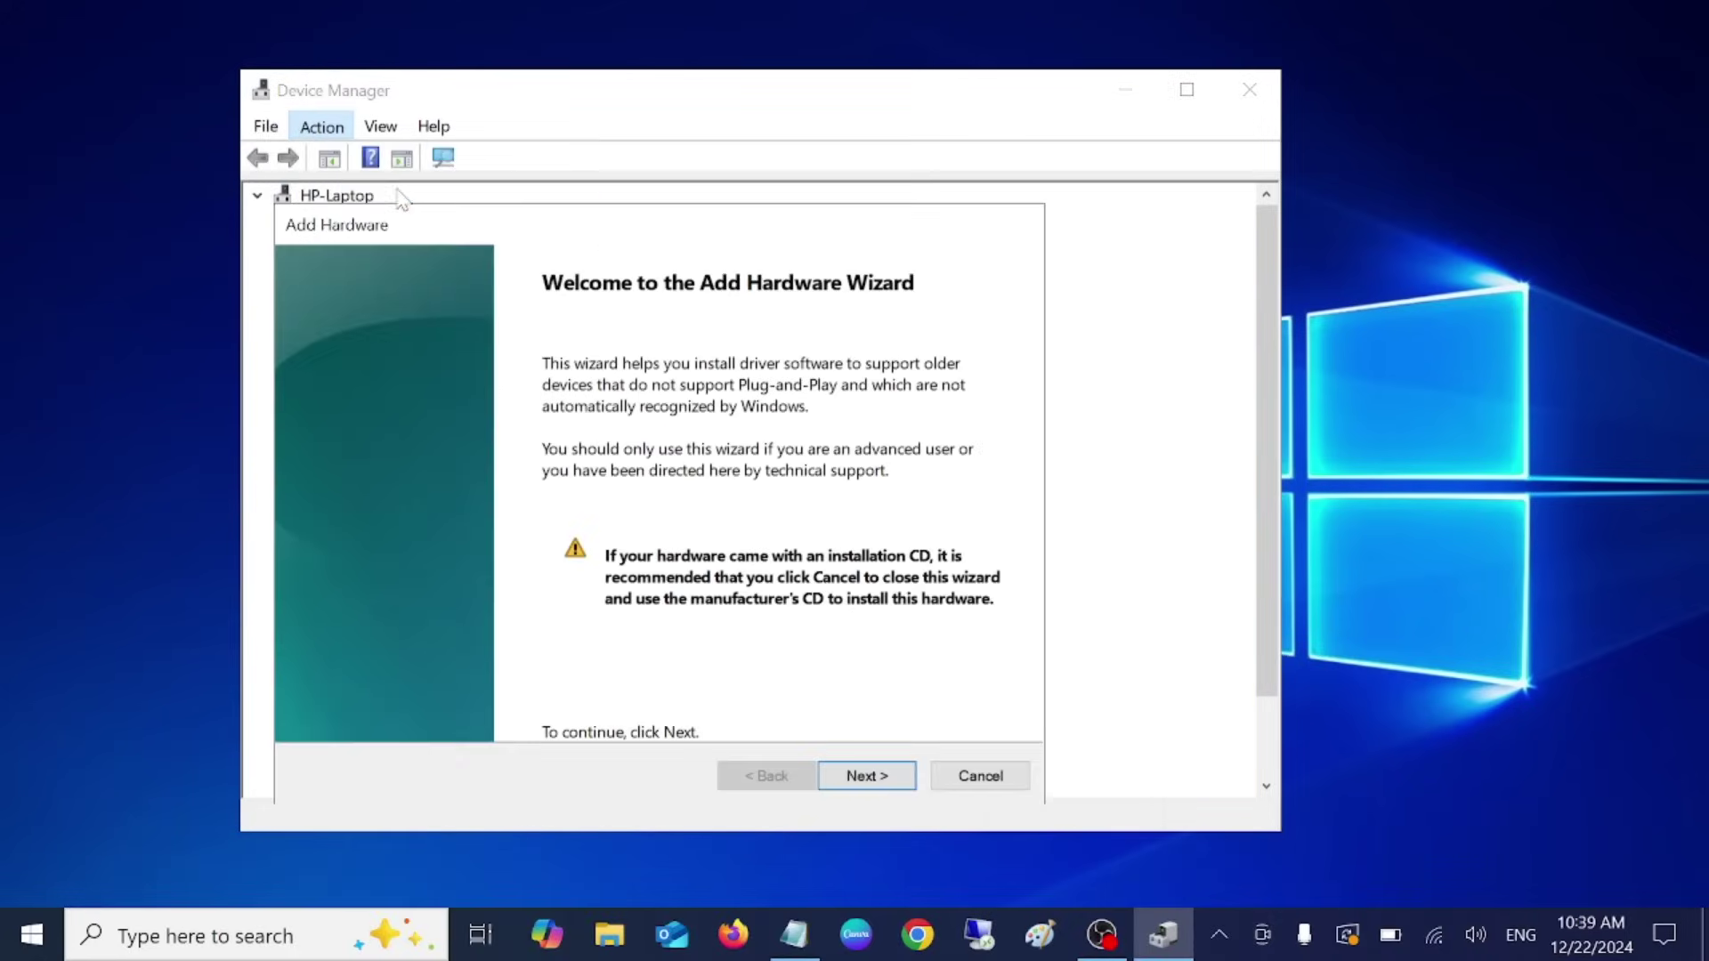
# - Advance the Add Hardware wizard using manual selection from a list with Show All Devices
pyautogui.click(850, 781)
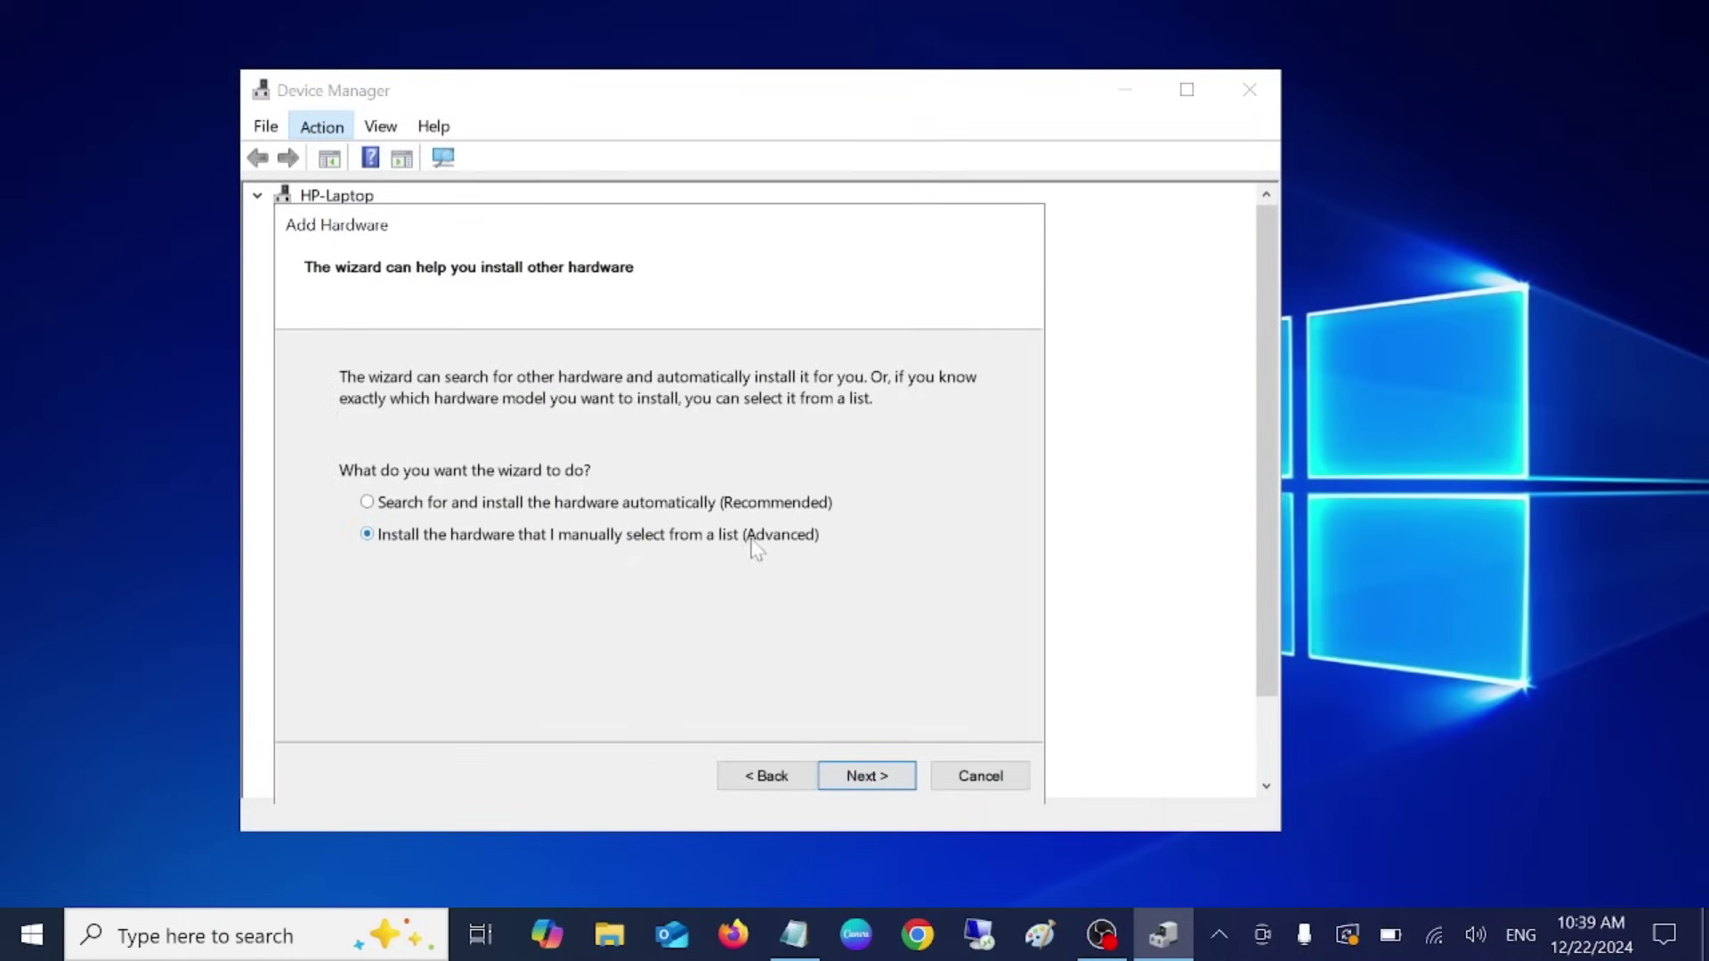
pyautogui.click(870, 775)
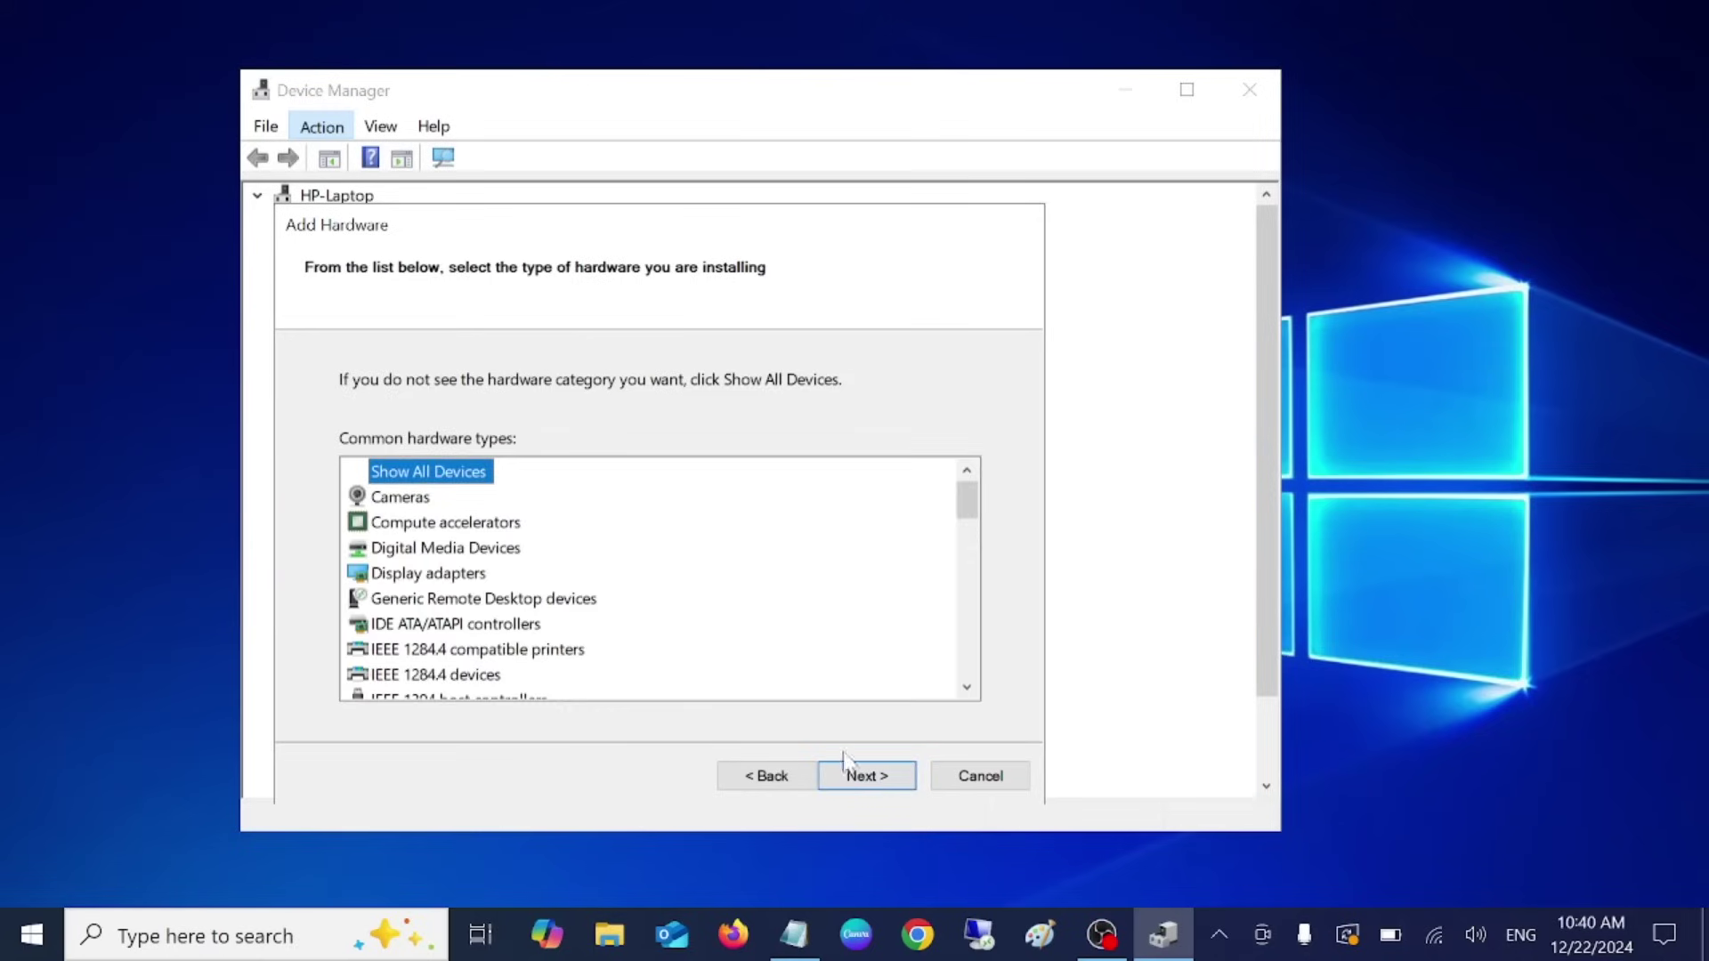
pyautogui.click(860, 780)
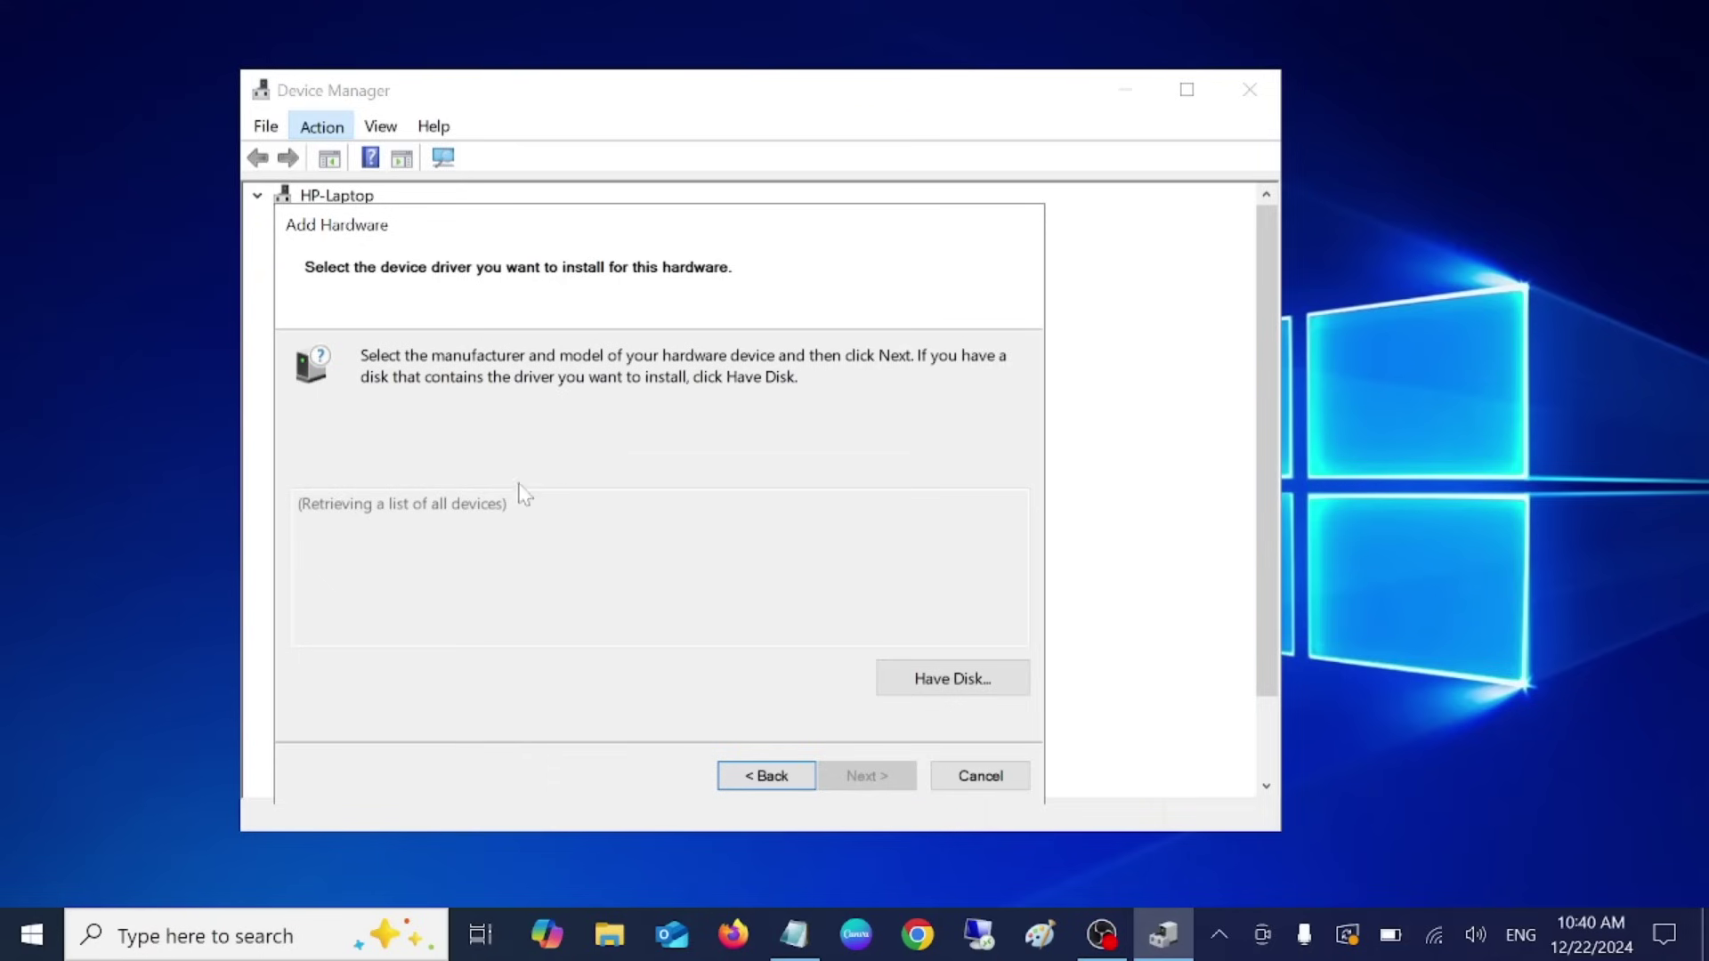
# - Move the wizard window aside and step through manufacturers from Generic USB Audio to Standard Modem Types
pyautogui.moveTo(614, 236); pyautogui.dragTo(657, 214)
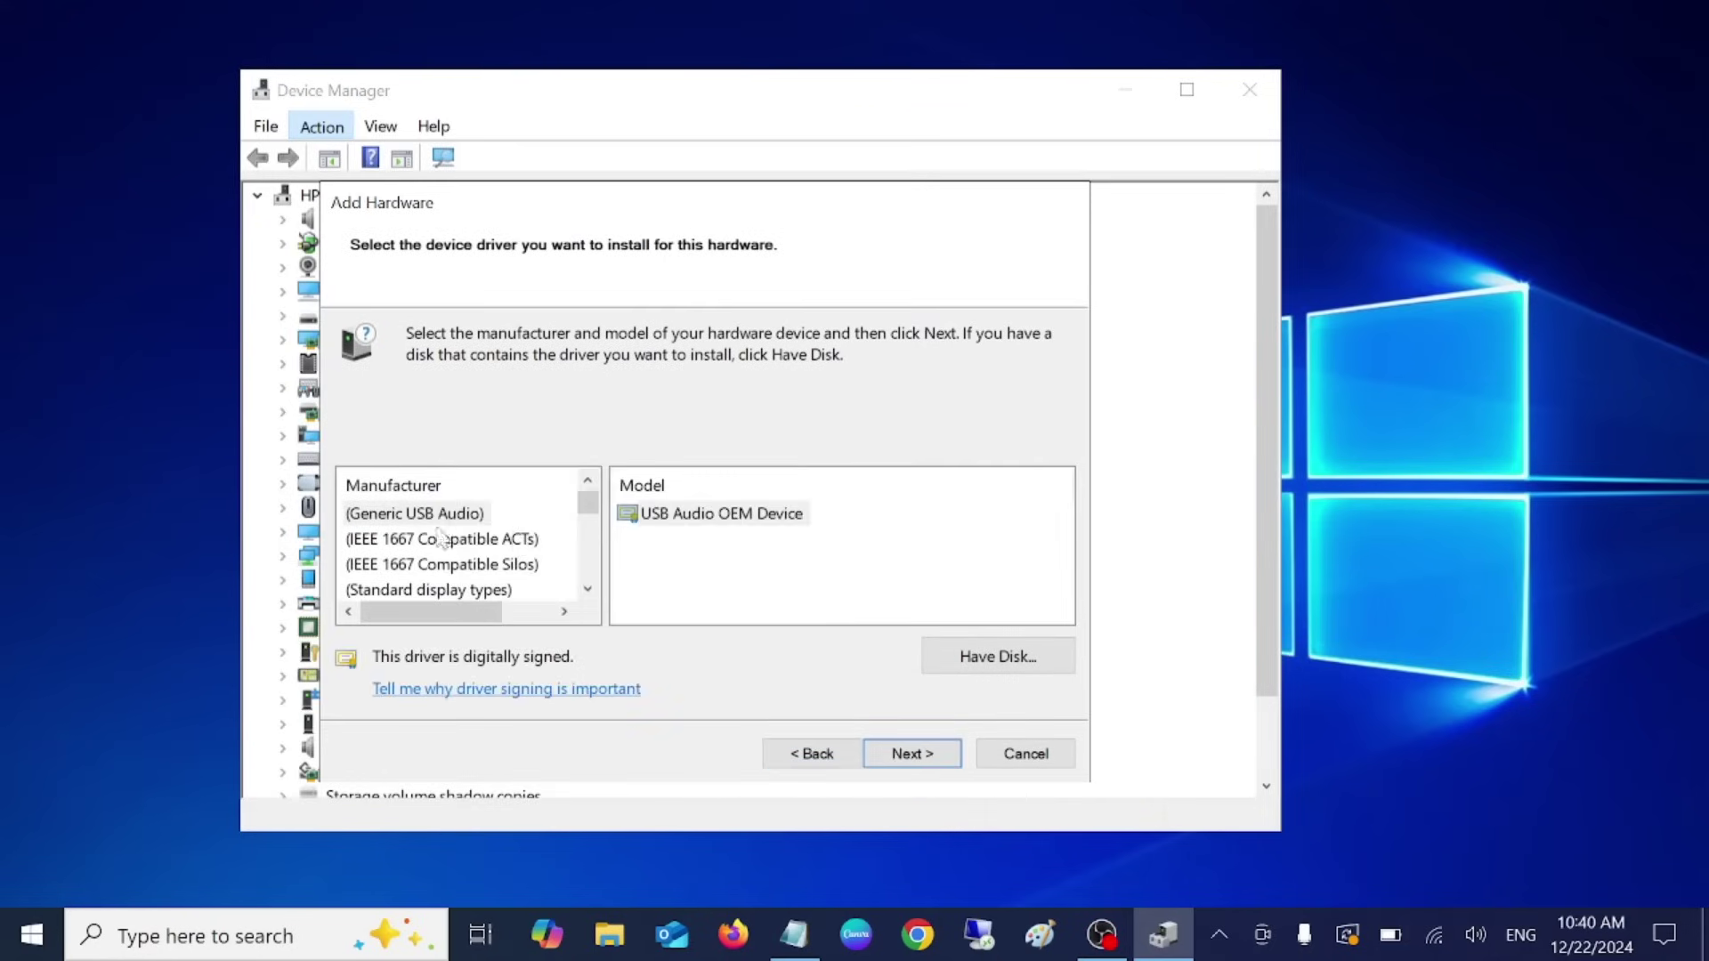
pyautogui.click(438, 515)
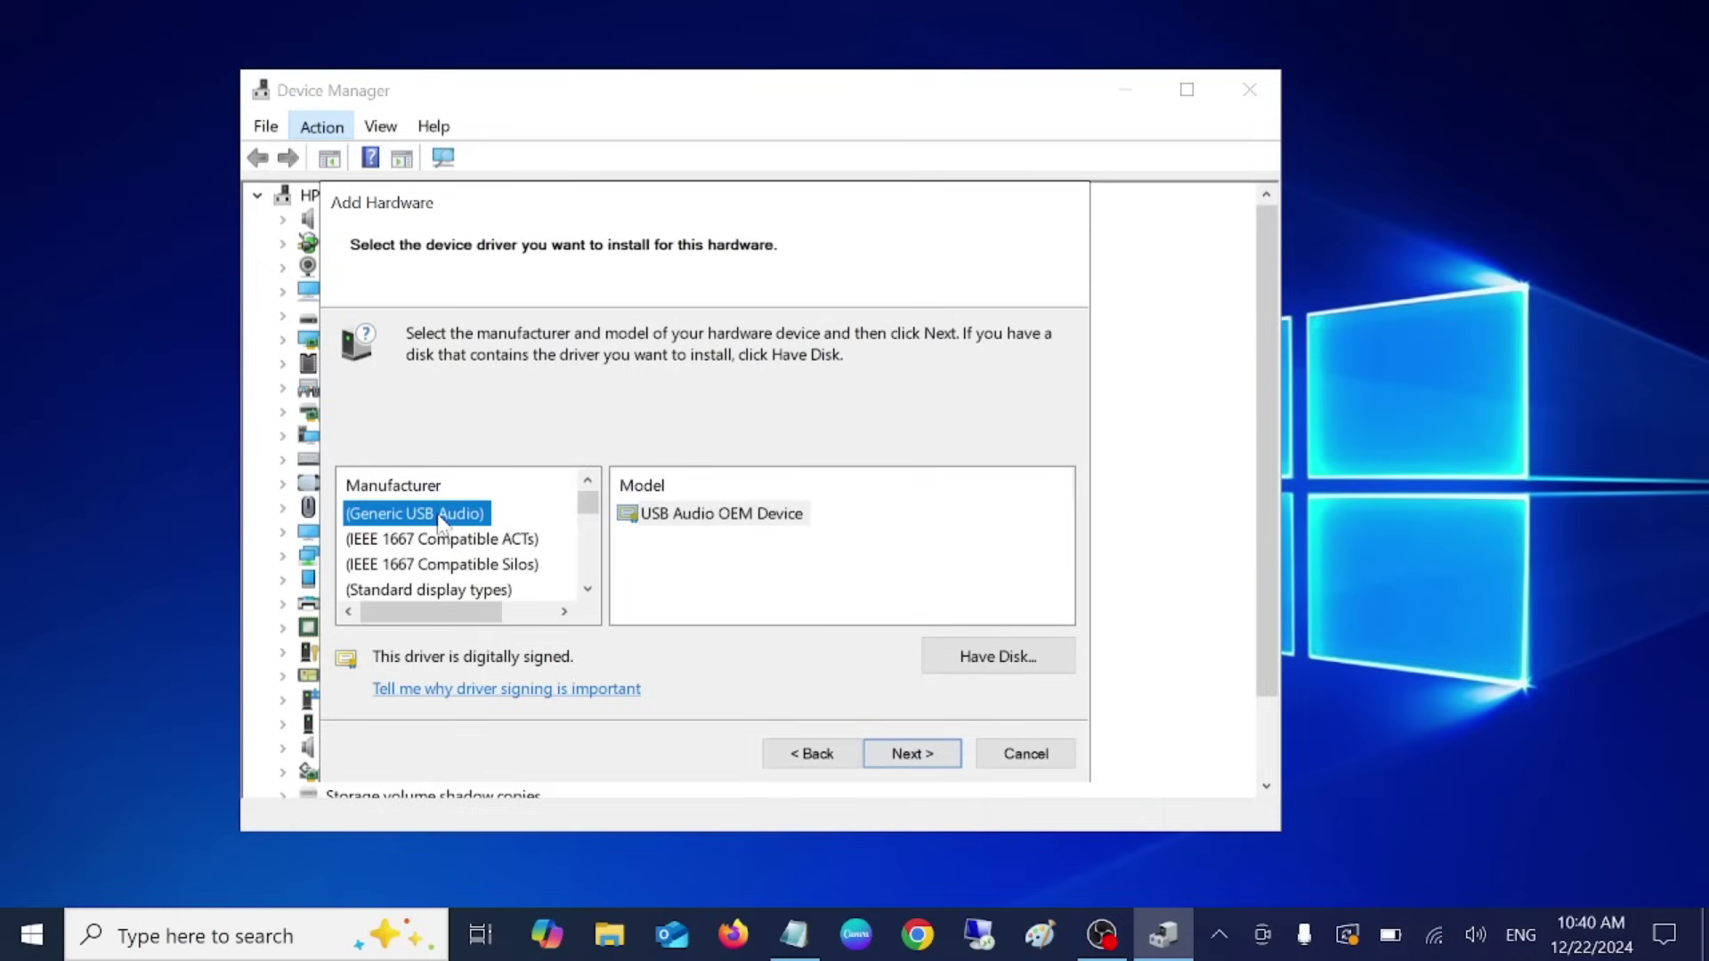
pyautogui.press('Down')
pyautogui.press('Down')
pyautogui.press('Down')
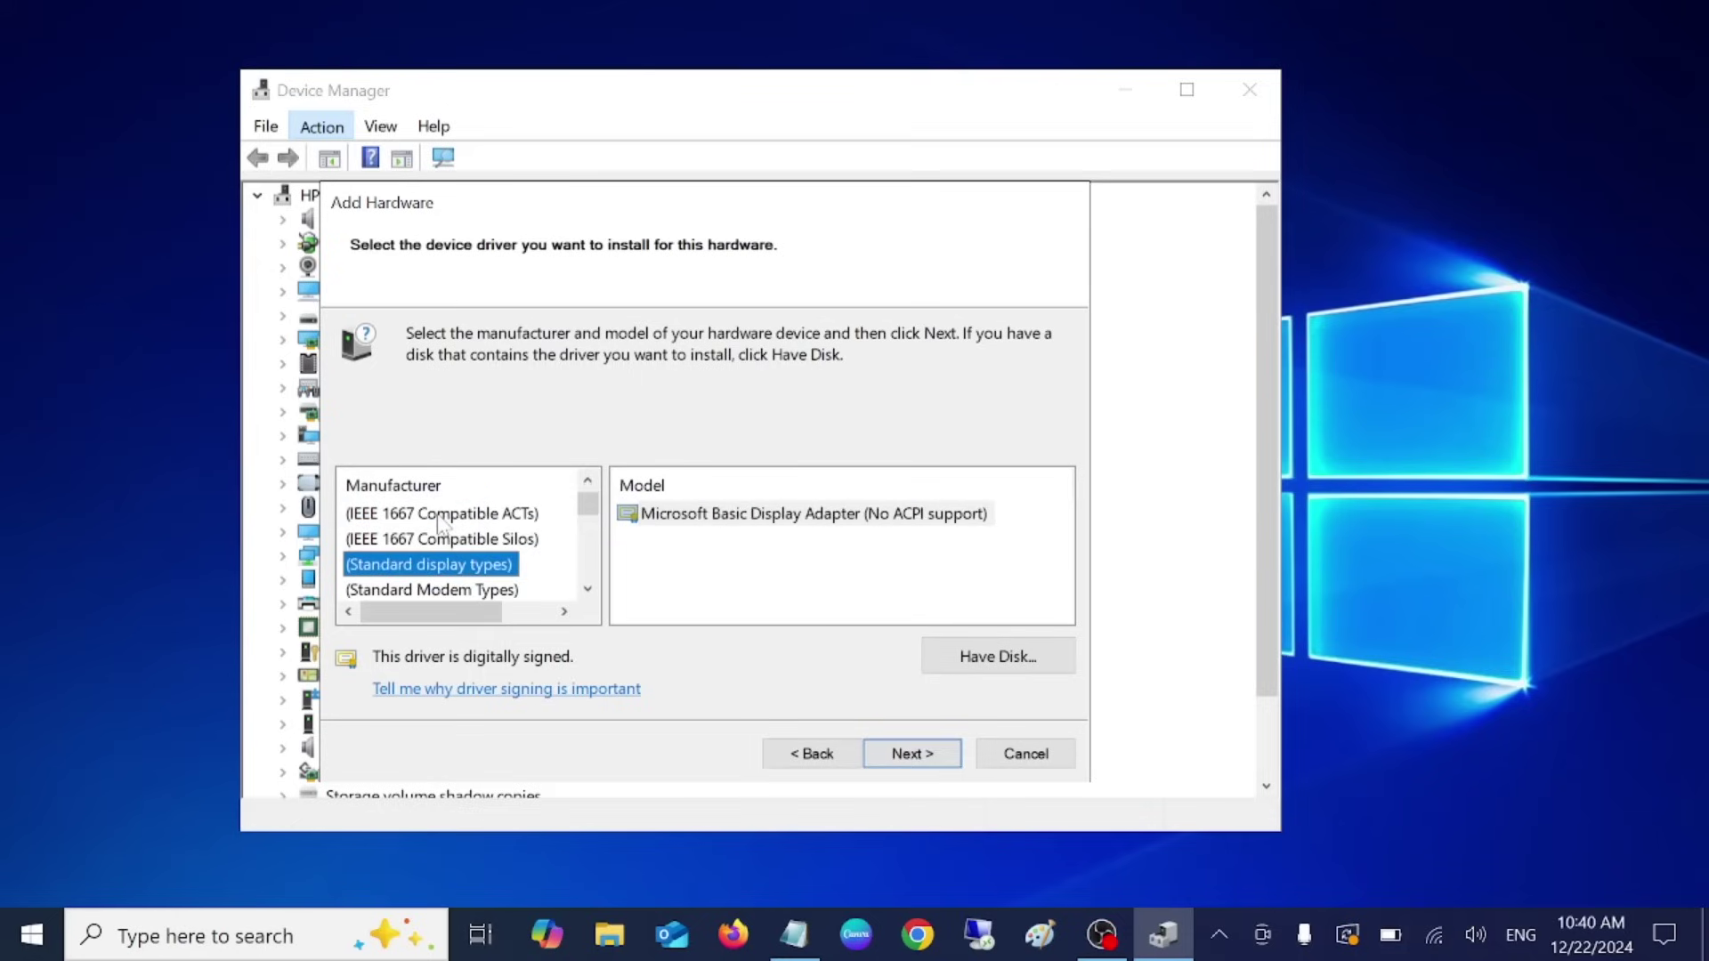
pyautogui.press('Down')
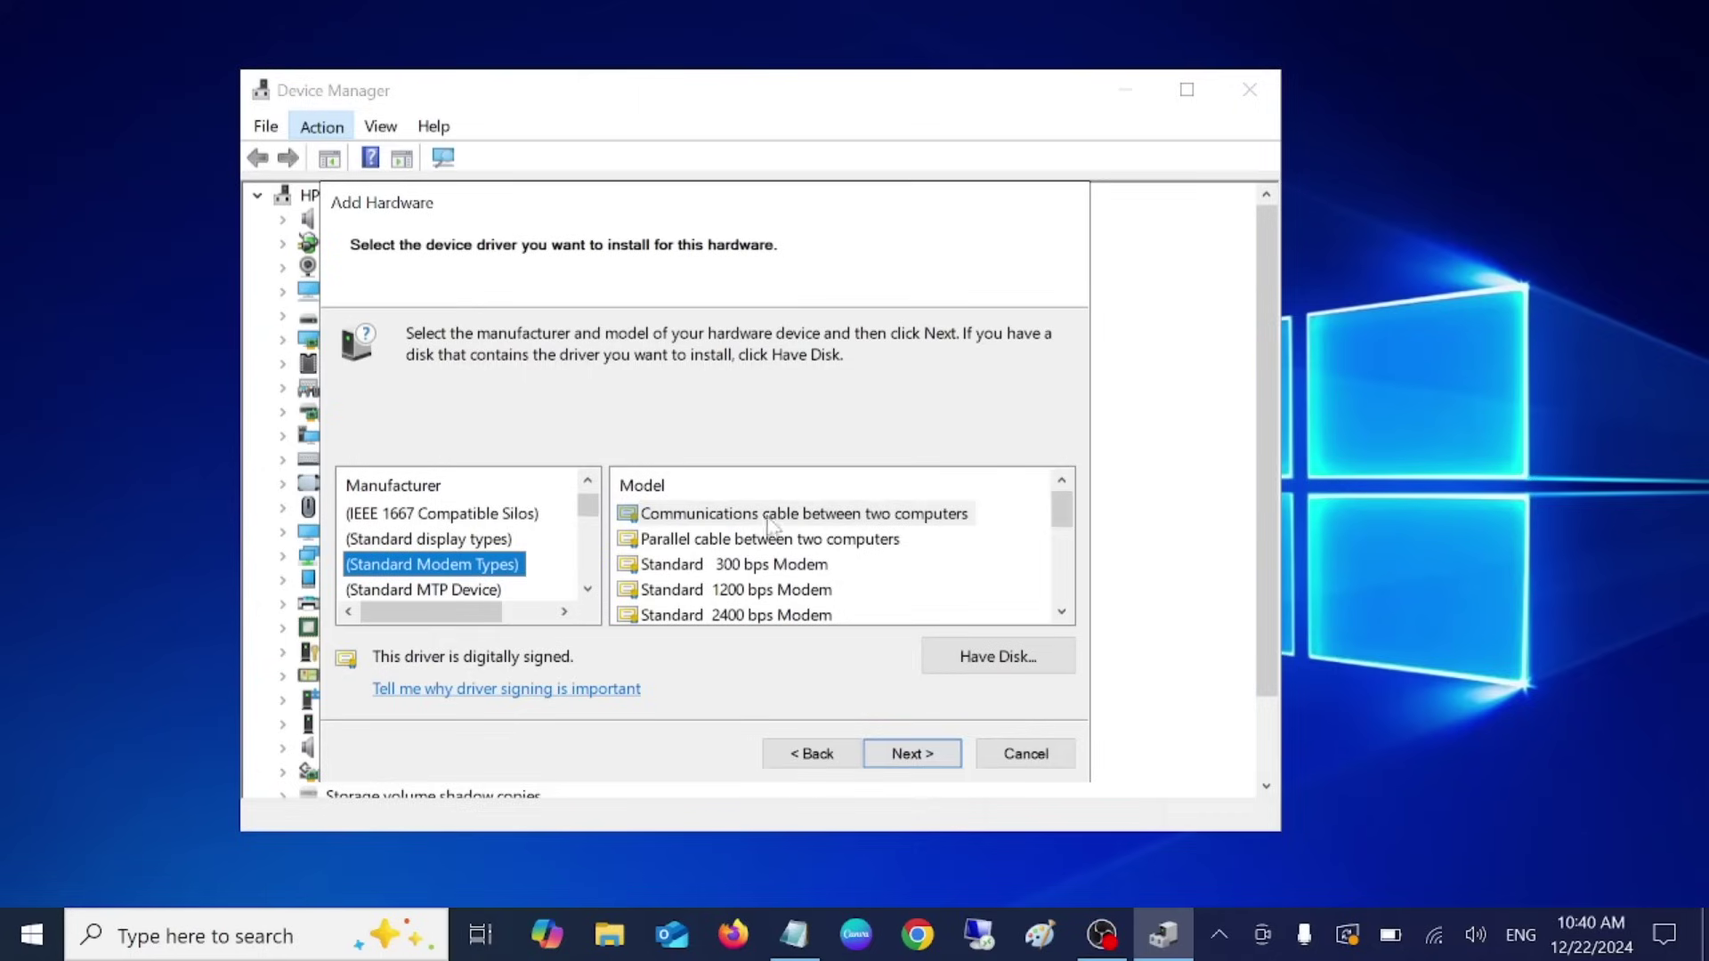
# - Go down the Manufacturer list past Standard MTP-Compliant Device and Standard system devices toward Broadcom
pyautogui.scroll(-3, 737, 558)
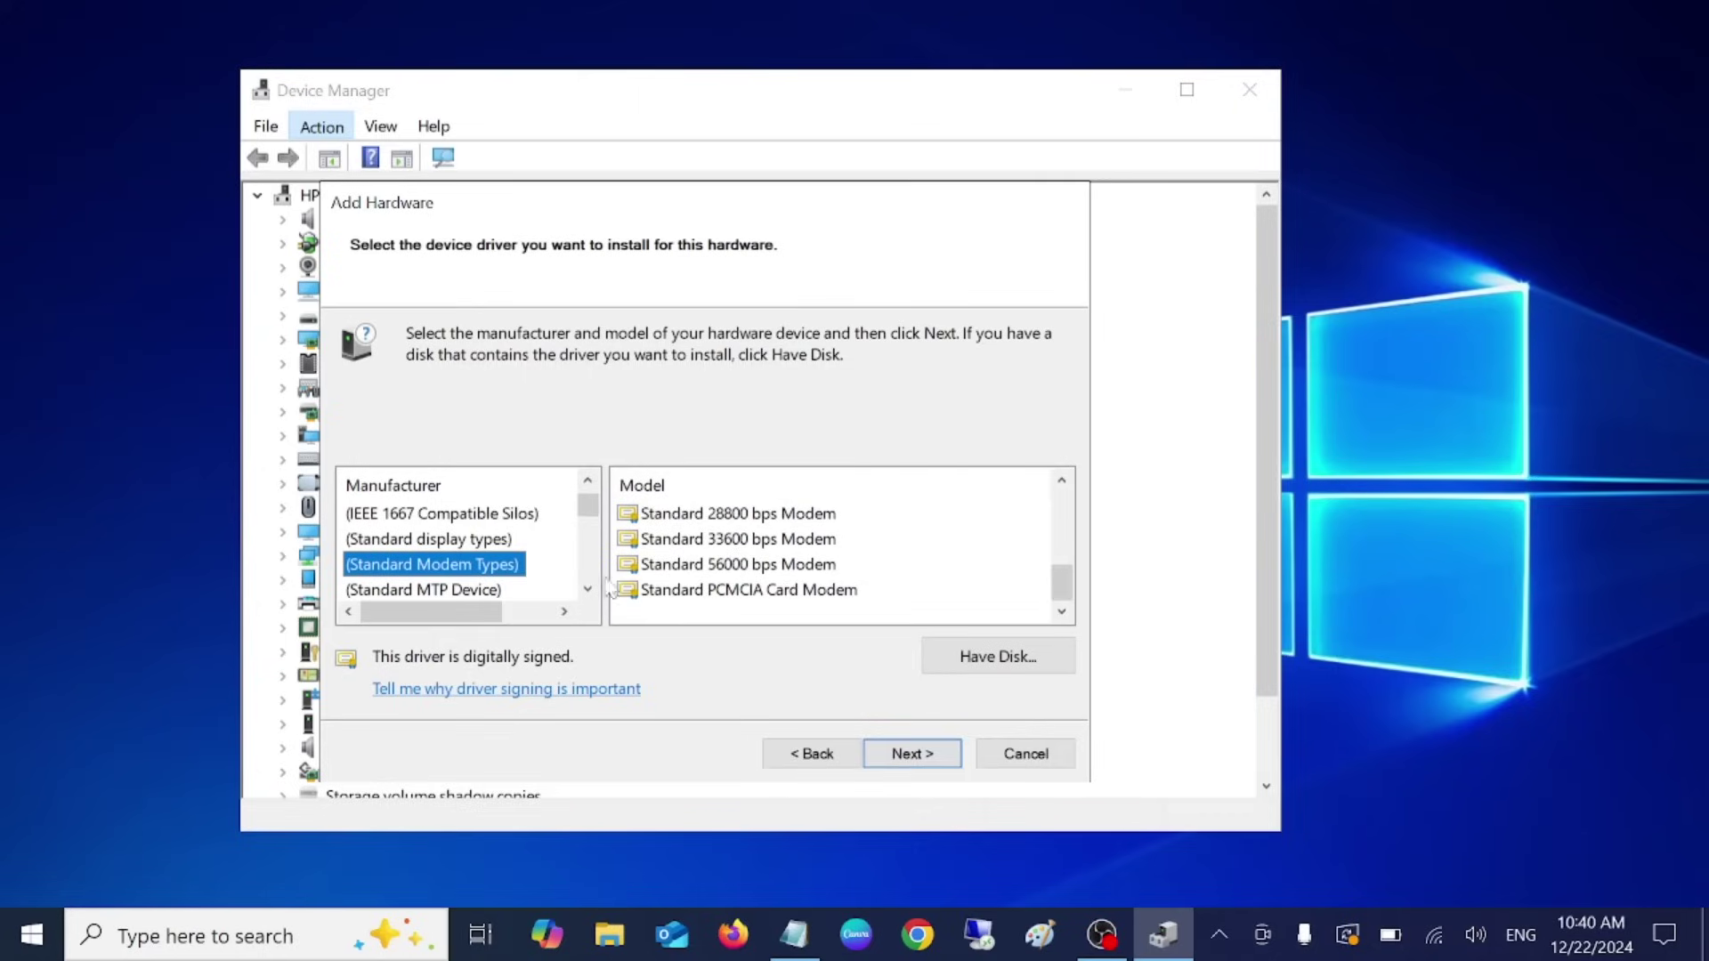
pyautogui.click(454, 590)
pyautogui.click(454, 589)
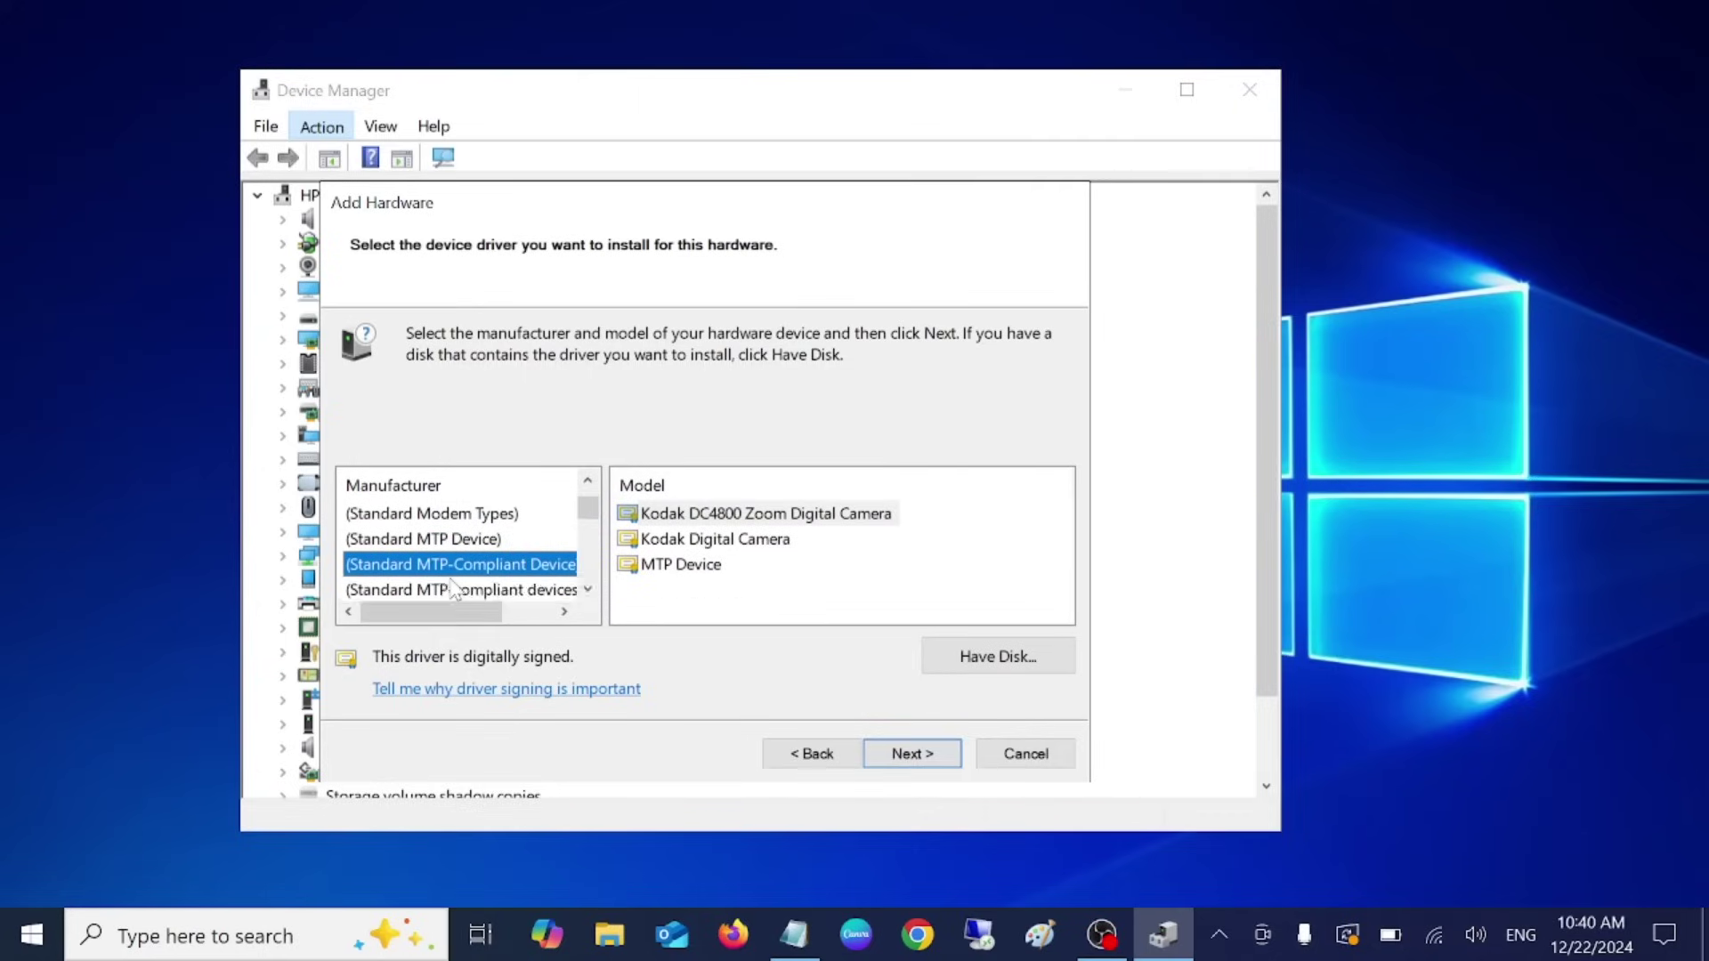
pyautogui.click(454, 589)
pyautogui.click(454, 590)
pyautogui.click(454, 589)
pyautogui.click(454, 590)
pyautogui.click(432, 583)
pyautogui.click(423, 583)
pyautogui.click(418, 578)
pyautogui.click(411, 569)
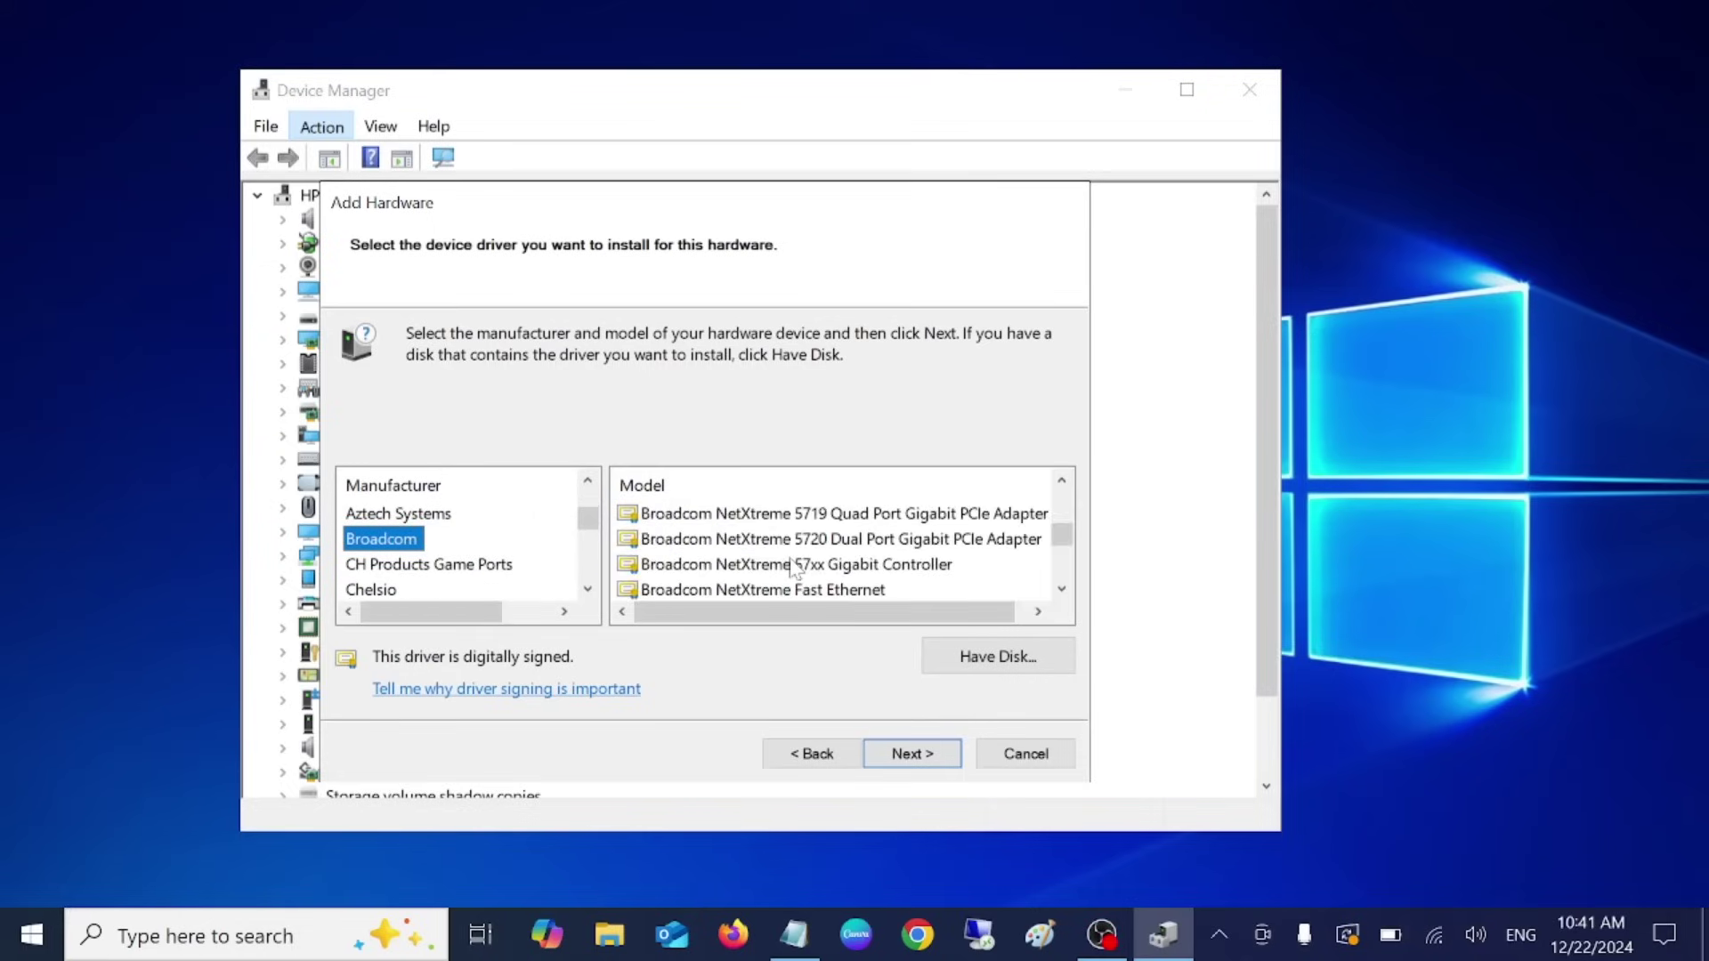
# - Continue down the manufacturers past Compaq and ESS Technology to Intel
pyautogui.click(432, 565)
pyautogui.scroll(-1, 428, 566)
pyautogui.click(427, 566)
pyautogui.scroll(-1, 427, 570)
pyautogui.click(427, 566)
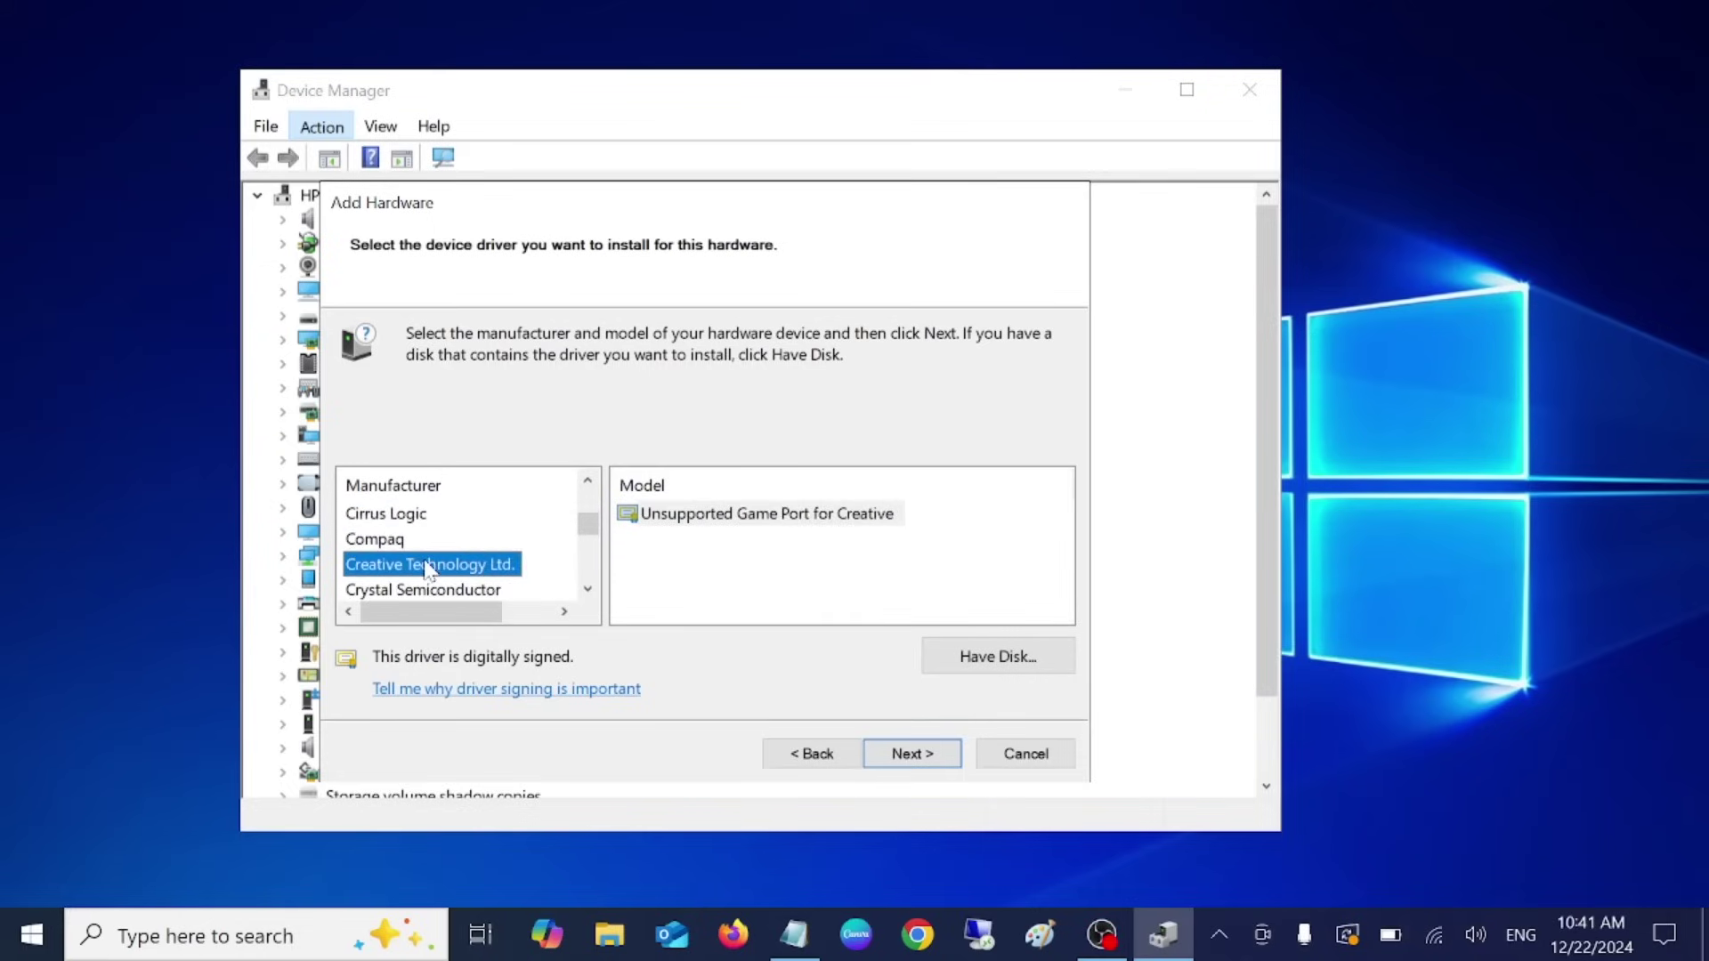
pyautogui.scroll(-1, 428, 569)
pyautogui.click(428, 566)
pyautogui.scroll(-1, 427, 570)
pyautogui.click(428, 566)
pyautogui.scroll(-1, 428, 569)
pyautogui.click(427, 566)
pyautogui.scroll(-1, 427, 570)
pyautogui.click(428, 566)
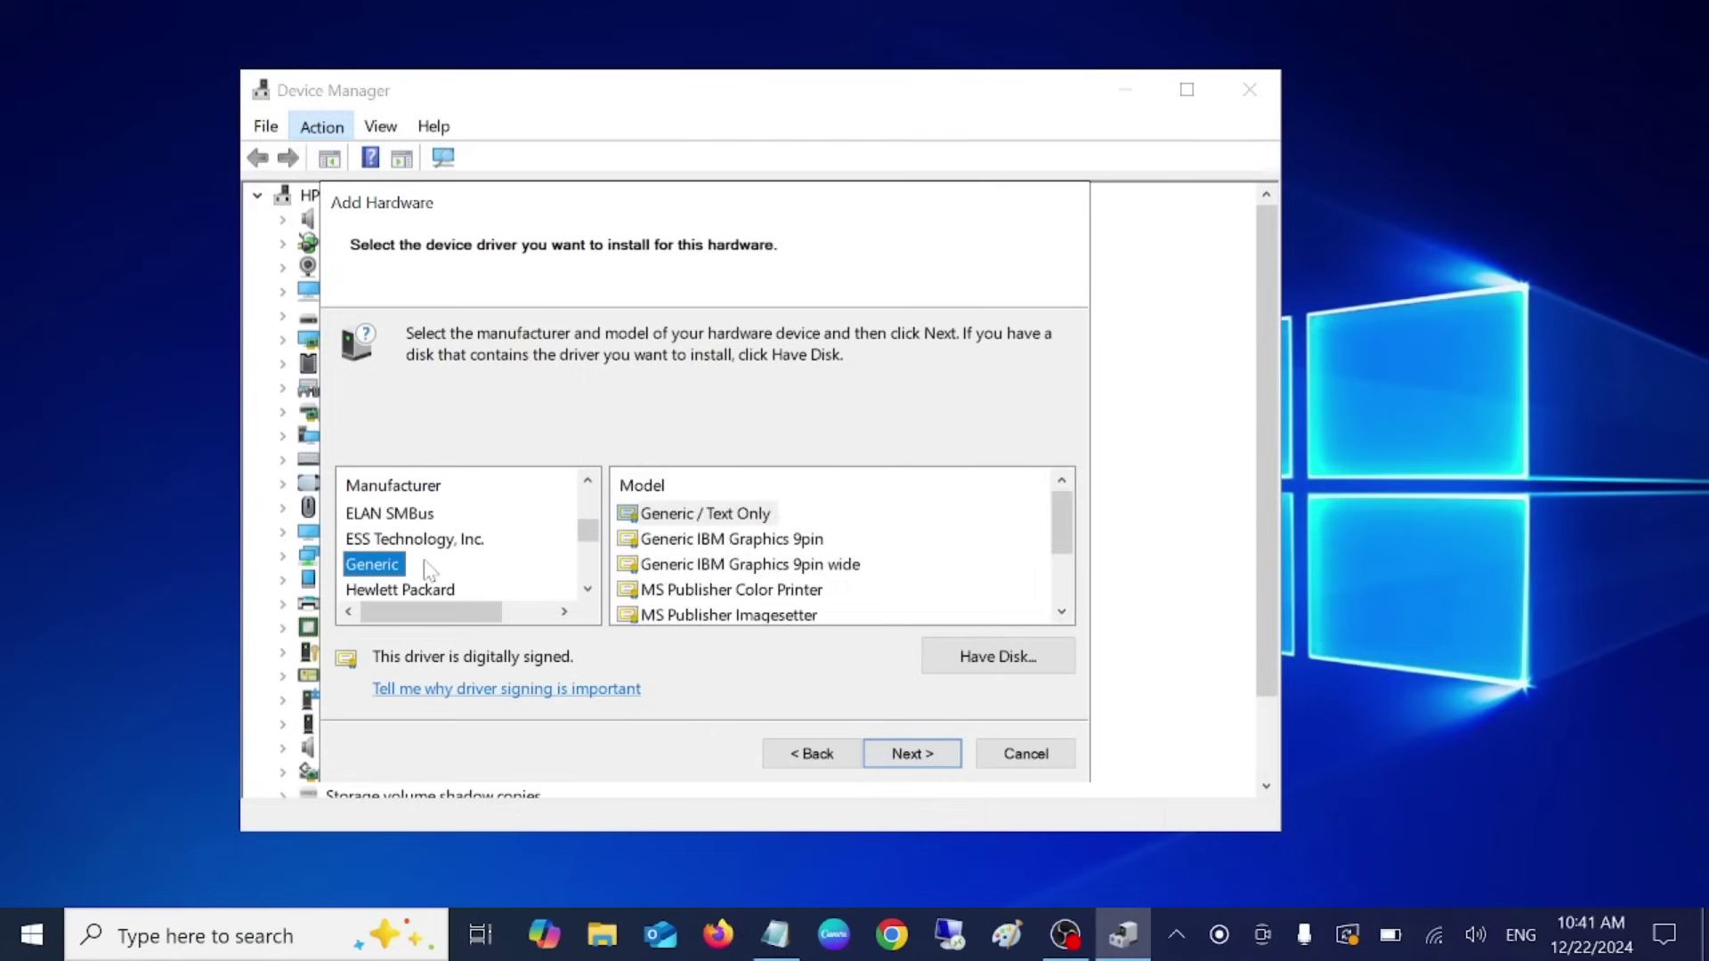
pyautogui.scroll(-2, 427, 570)
pyautogui.click(427, 567)
pyautogui.scroll(-2, 427, 569)
pyautogui.click(427, 566)
pyautogui.scroll(-5, 679, 547)
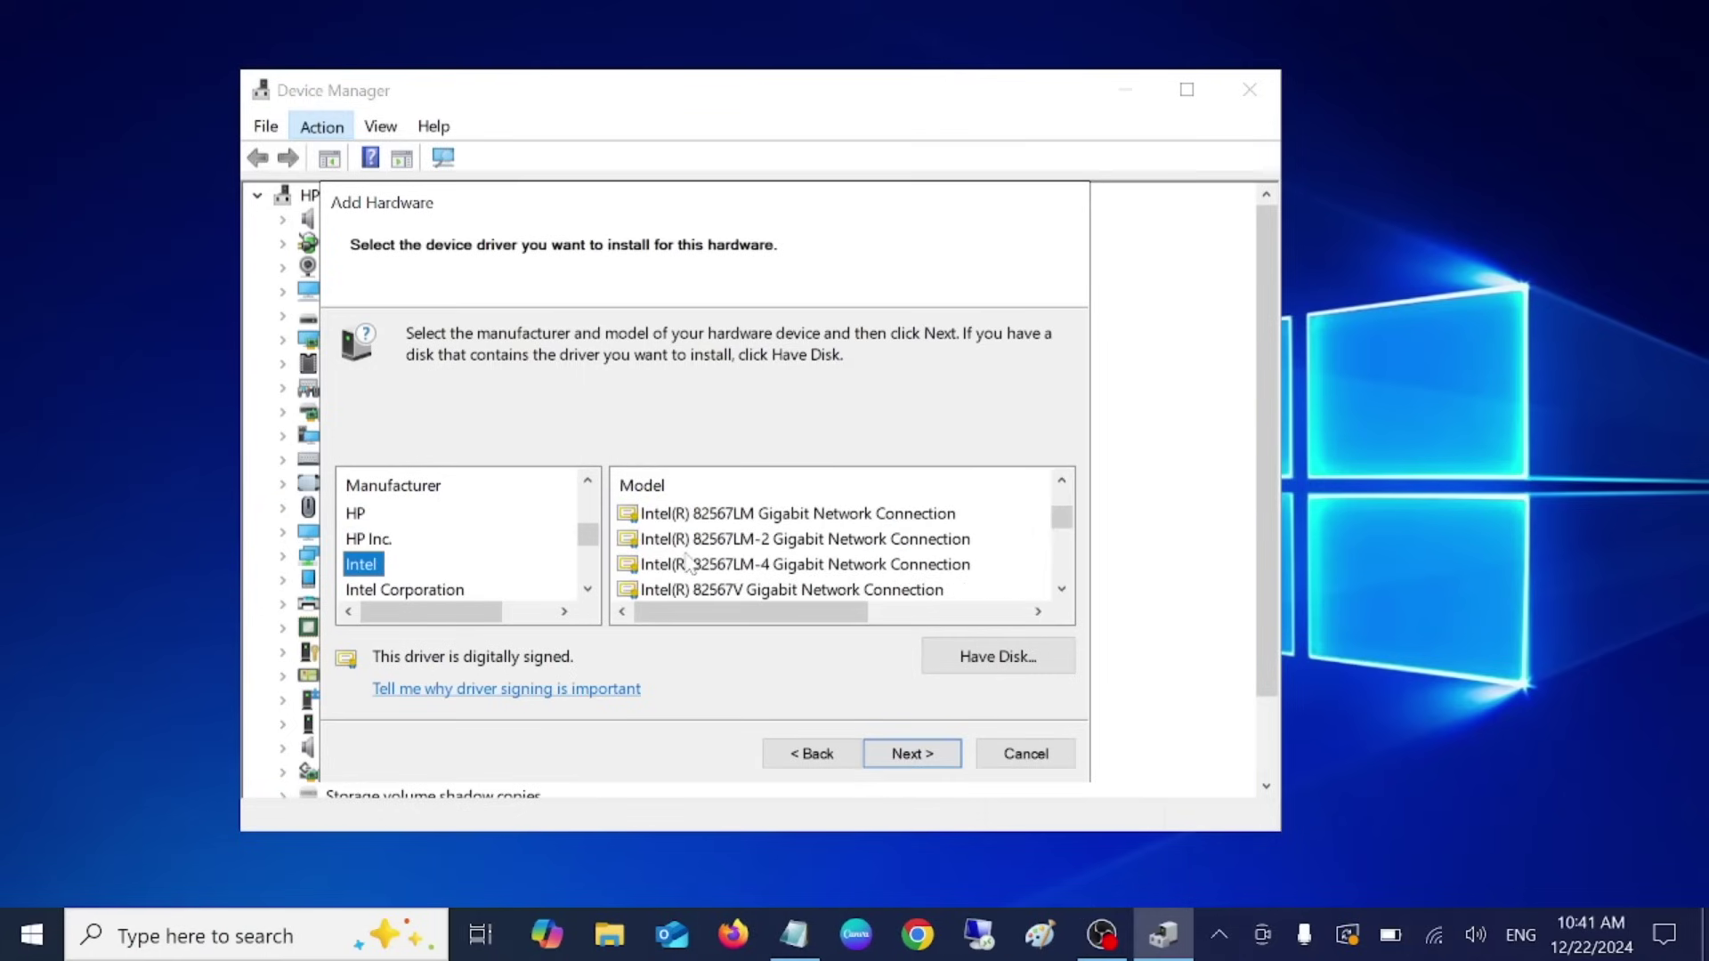
pyautogui.scroll(-5, 687, 561)
pyautogui.scroll(-5, 697, 553)
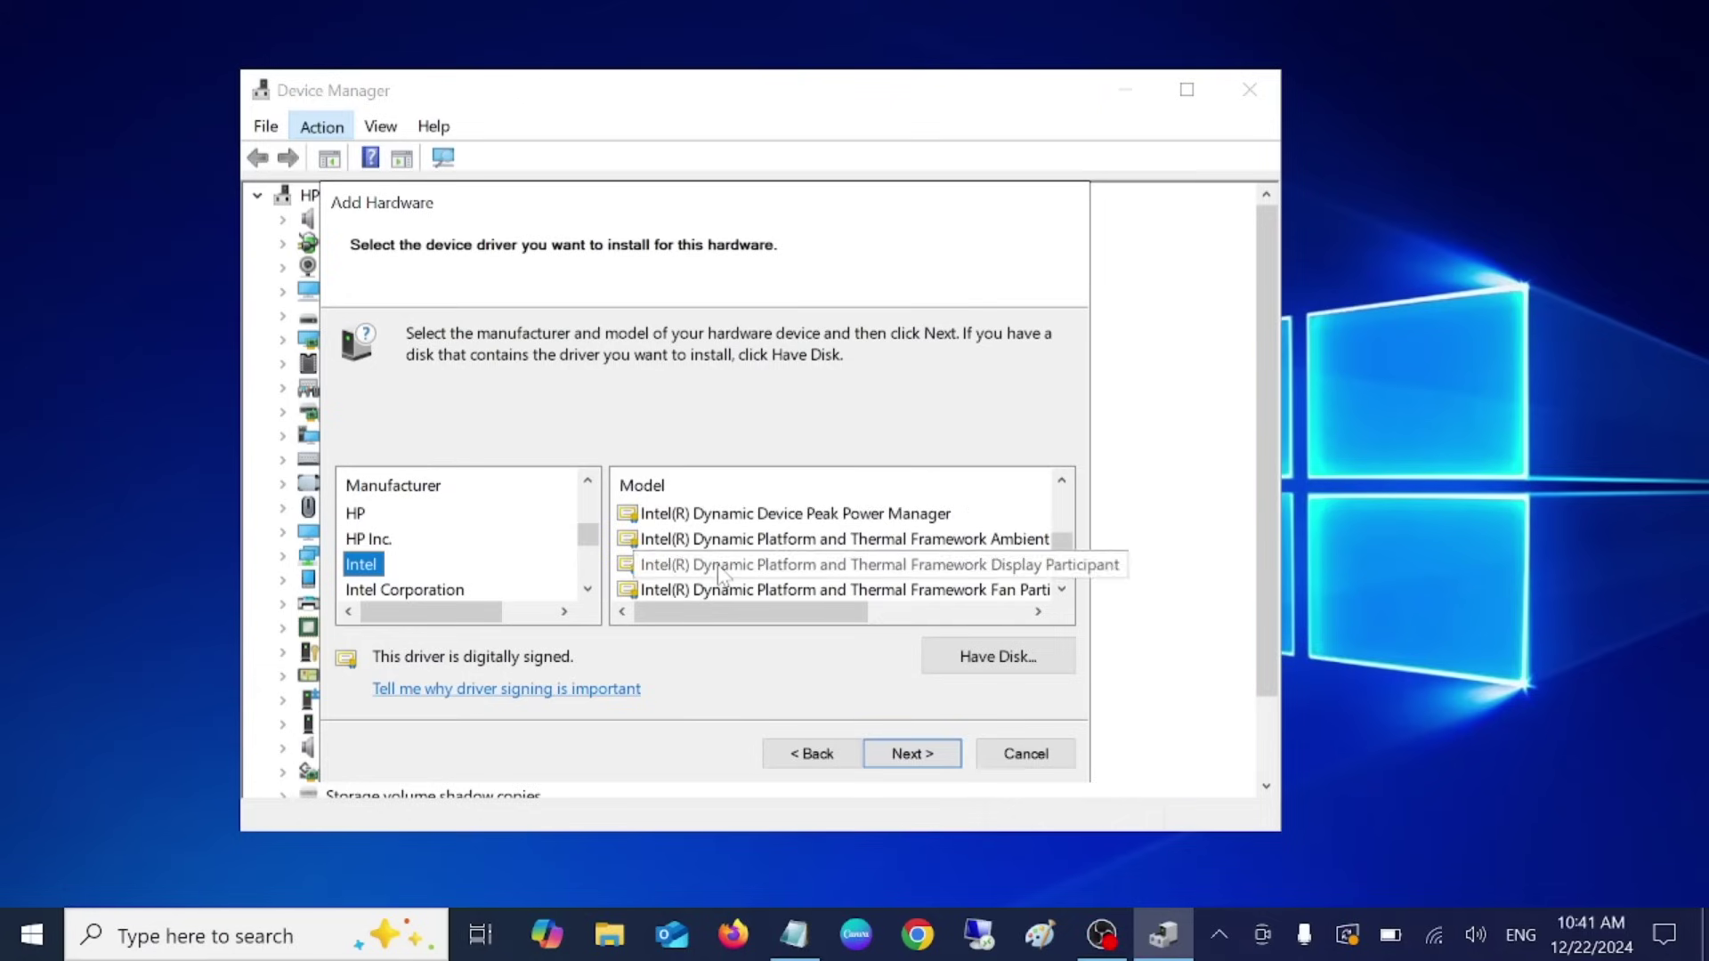
pyautogui.scroll(-3, 719, 575)
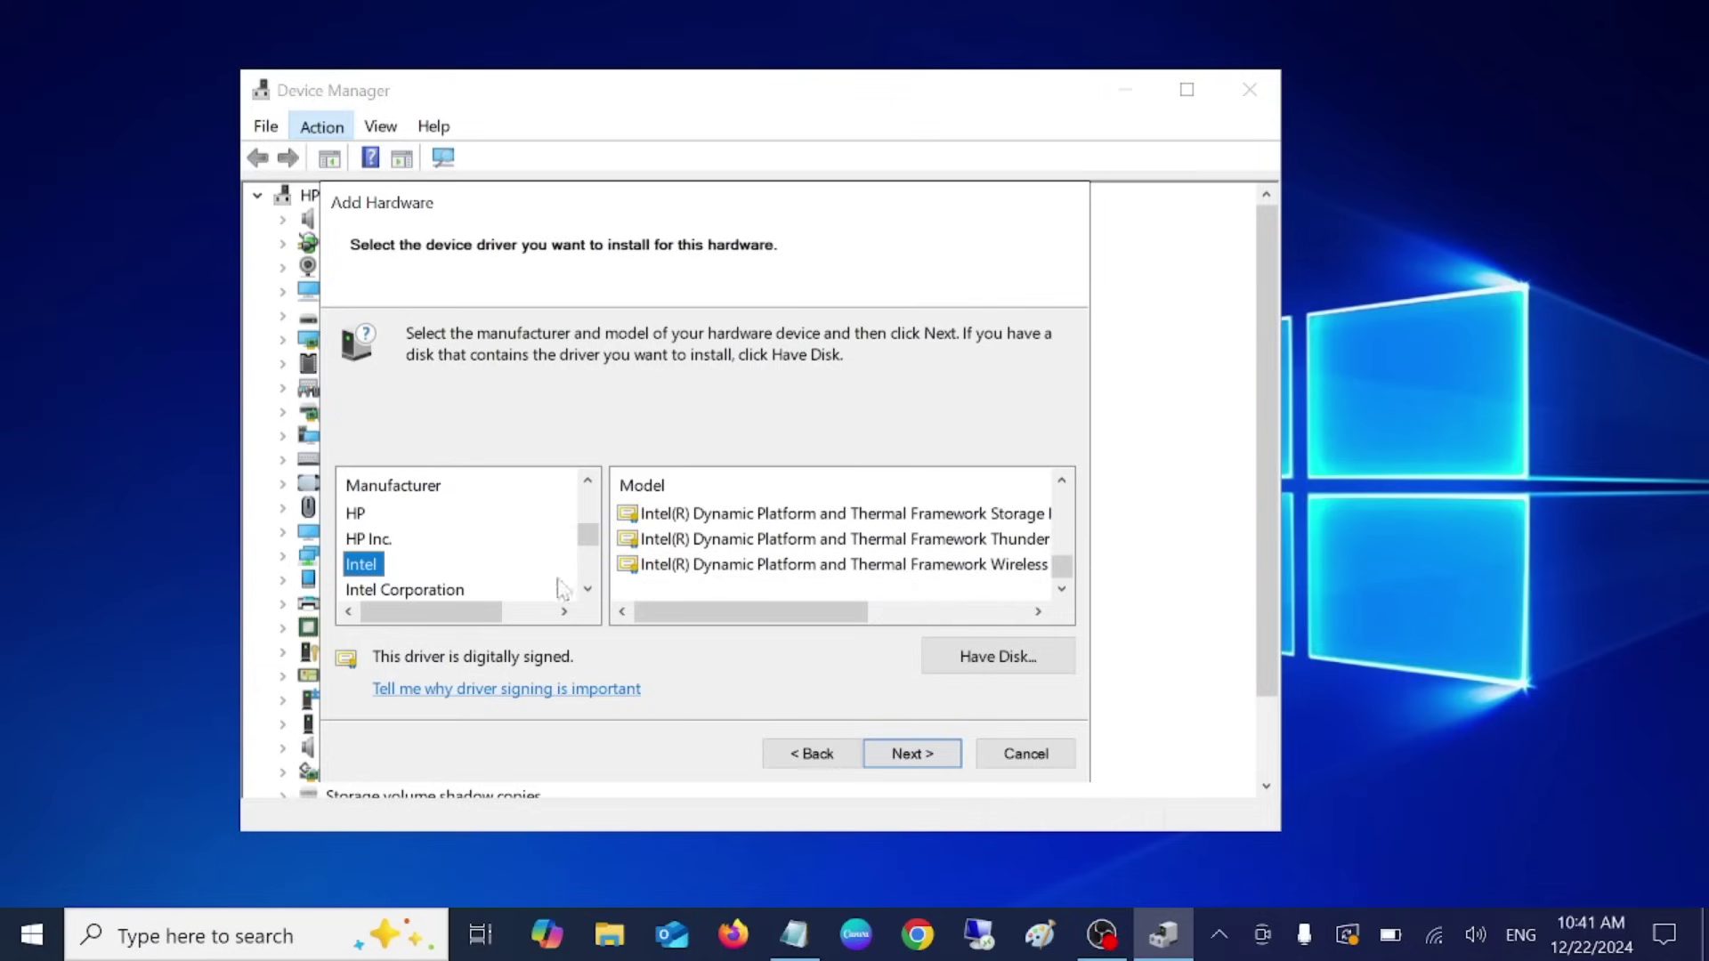
pyautogui.scroll(-1, 428, 561)
# - Select Intel(R) Corporation and look through its wireless adapter models
pyautogui.click(414, 566)
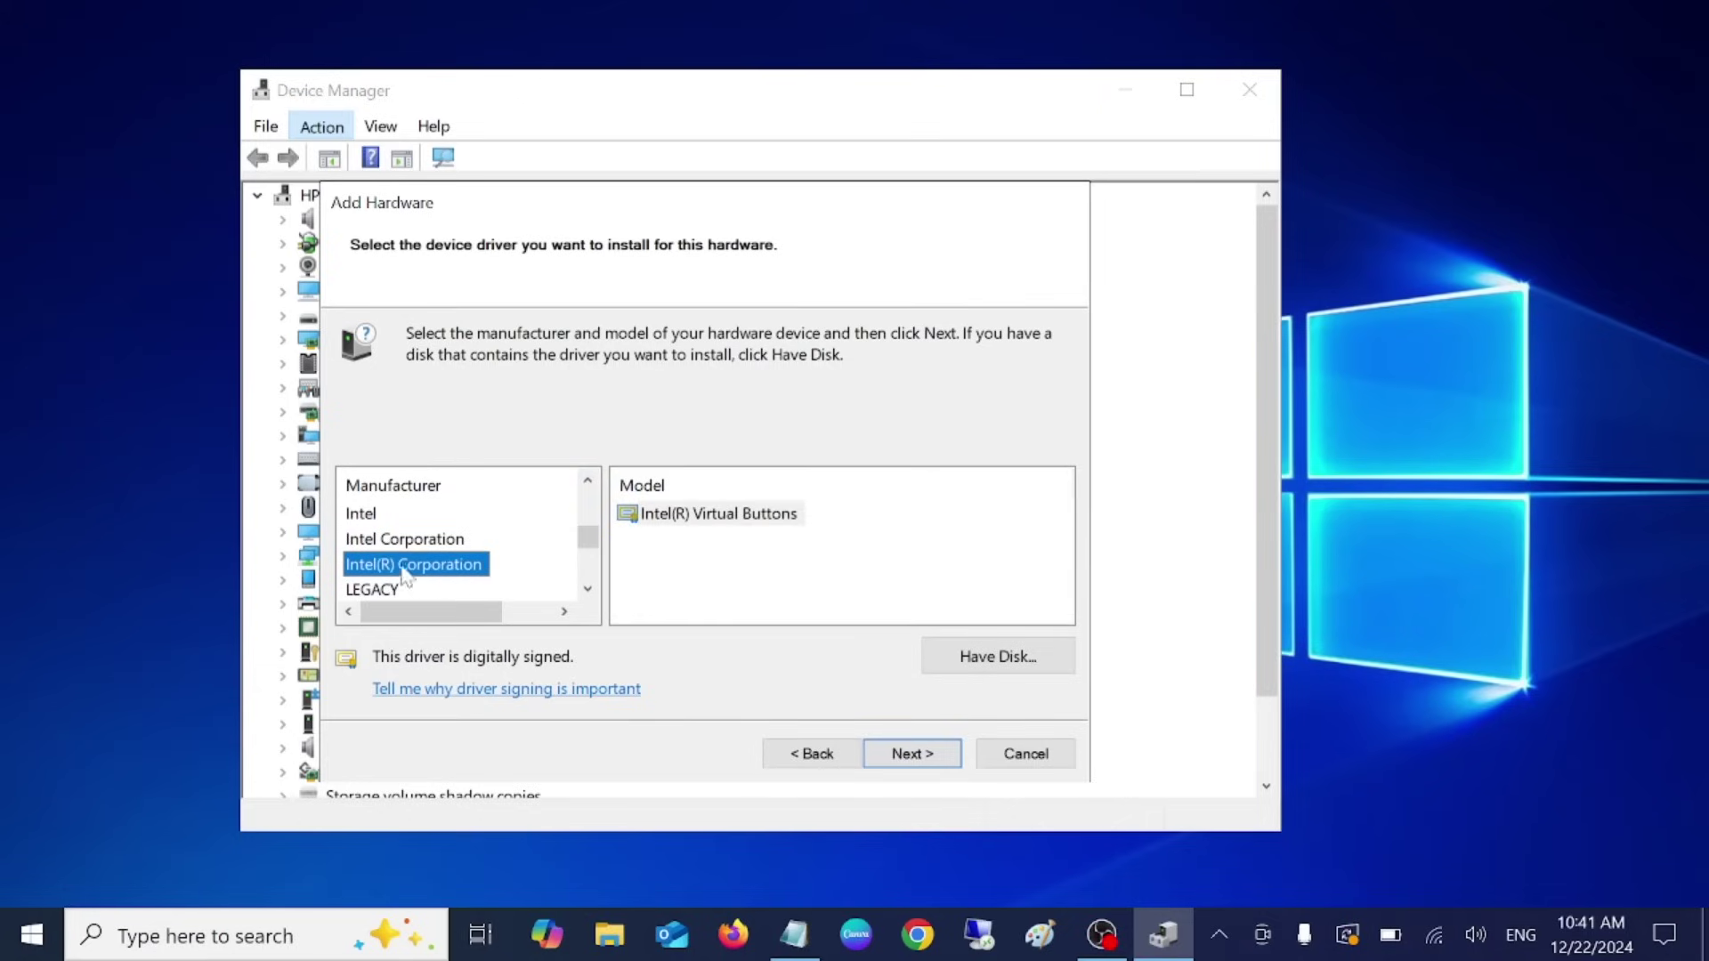
pyautogui.click(417, 540)
pyautogui.scroll(-3, 692, 570)
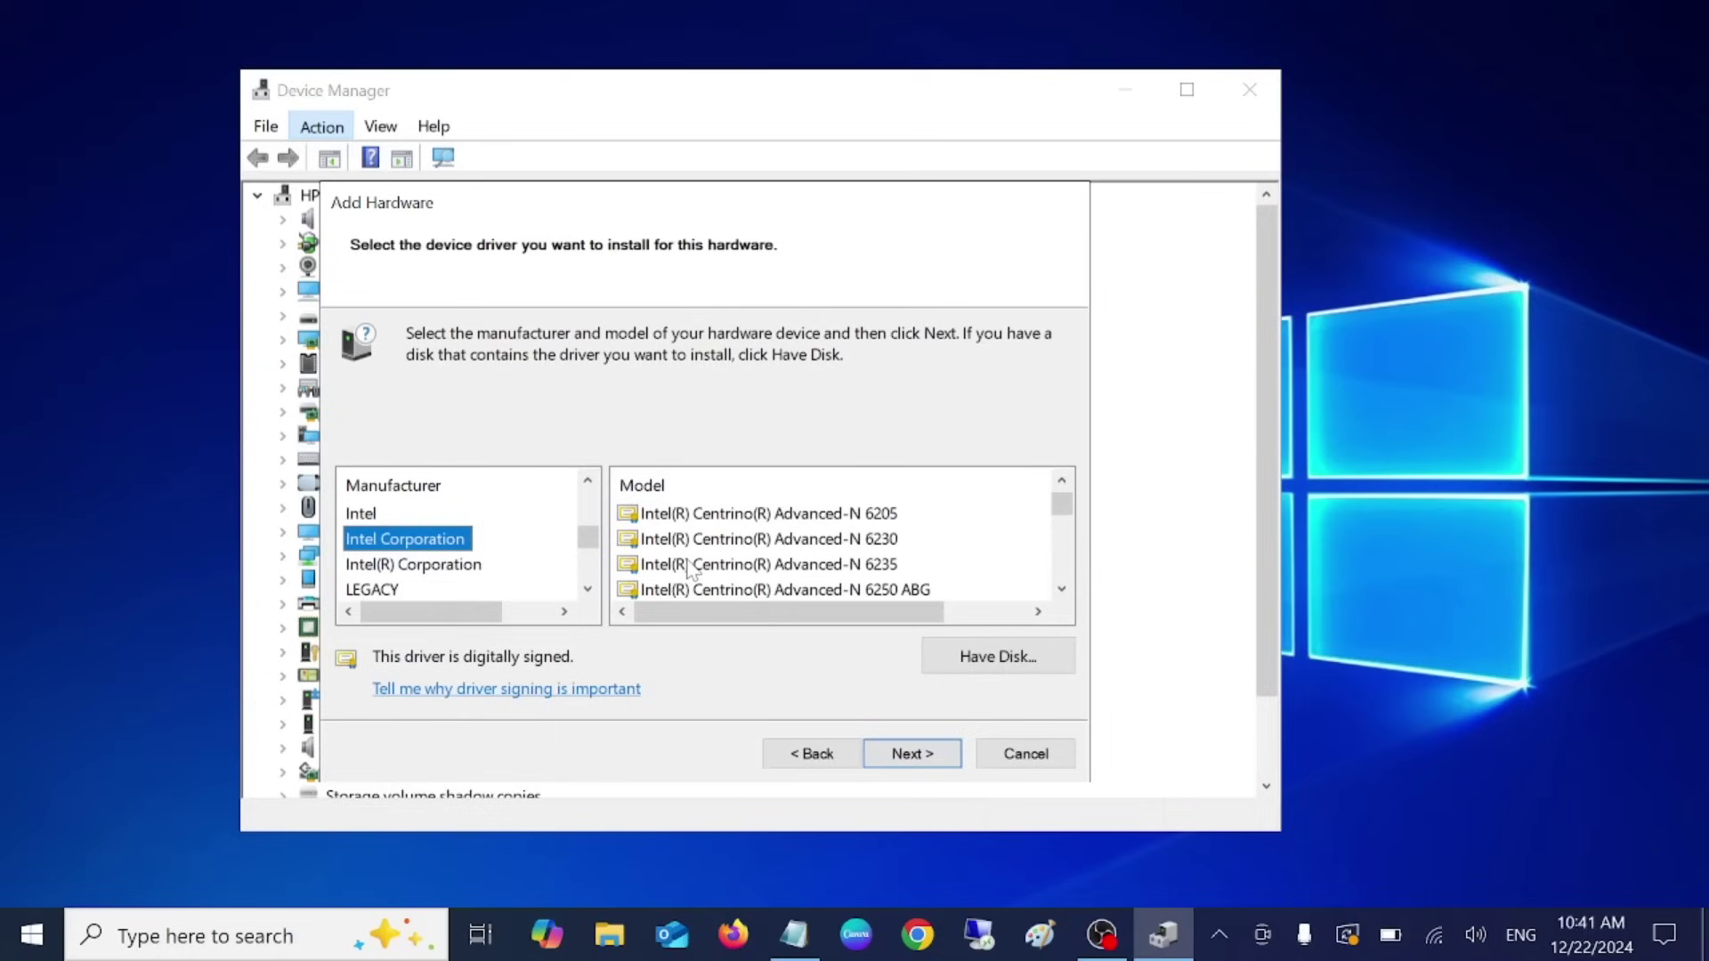
pyautogui.scroll(-5, 693, 552)
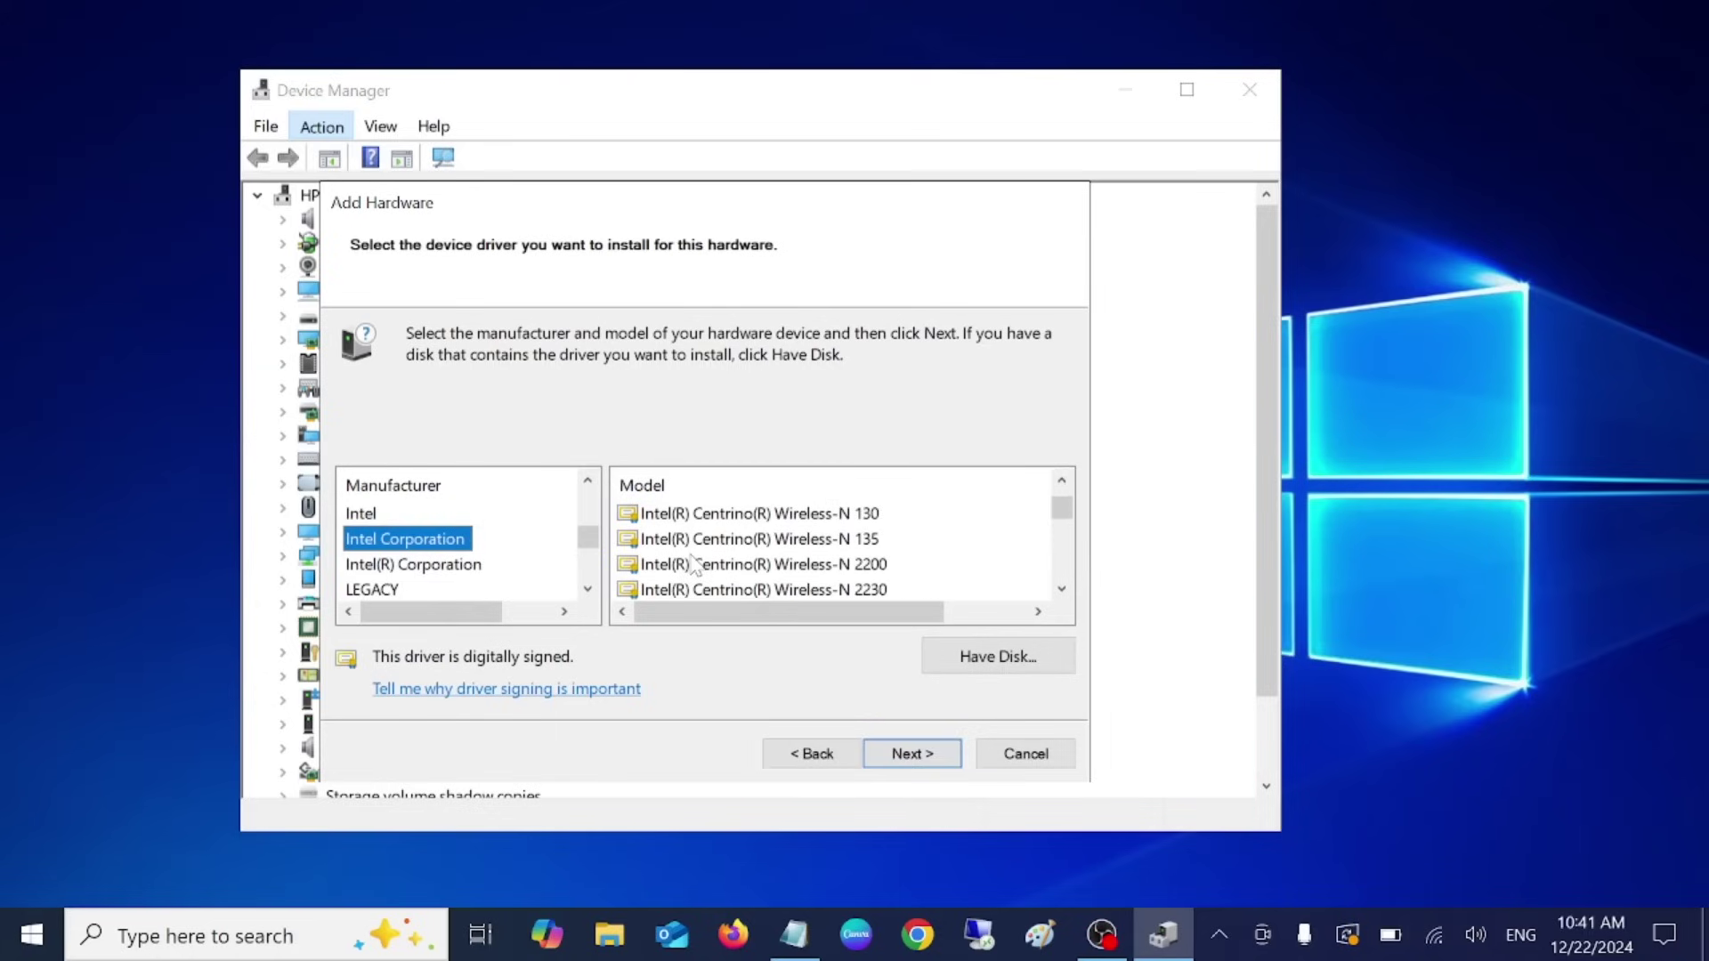
pyautogui.scroll(-4, 697, 568)
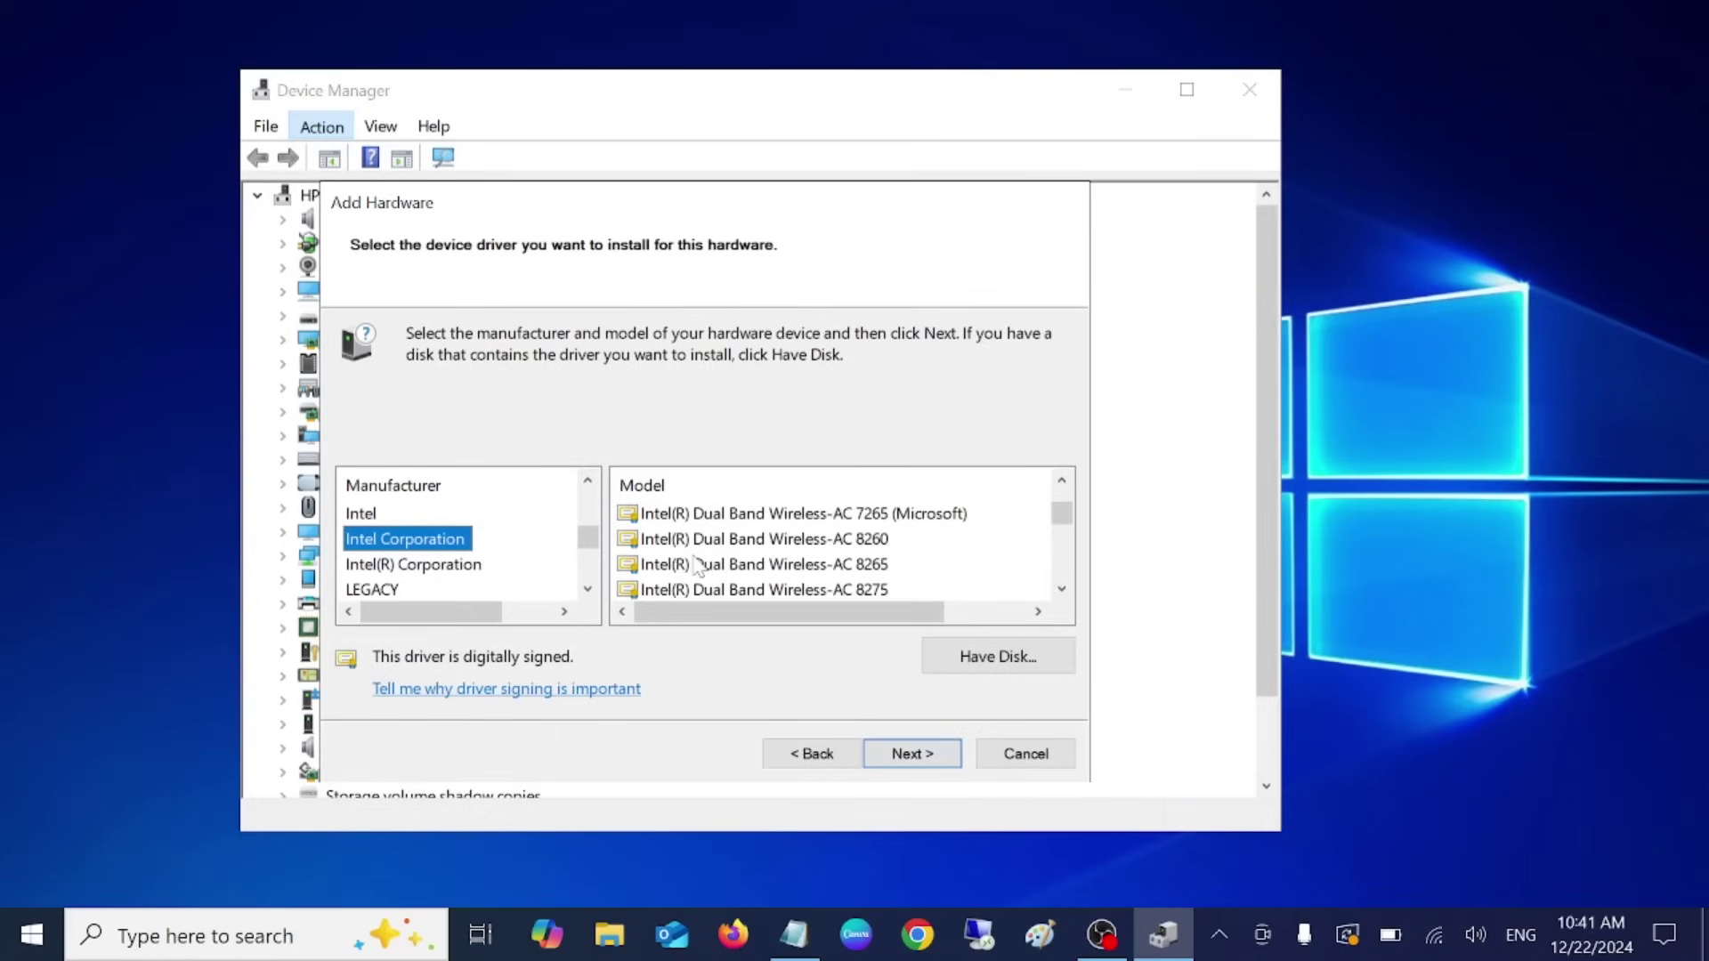
pyautogui.scroll(-8, 697, 568)
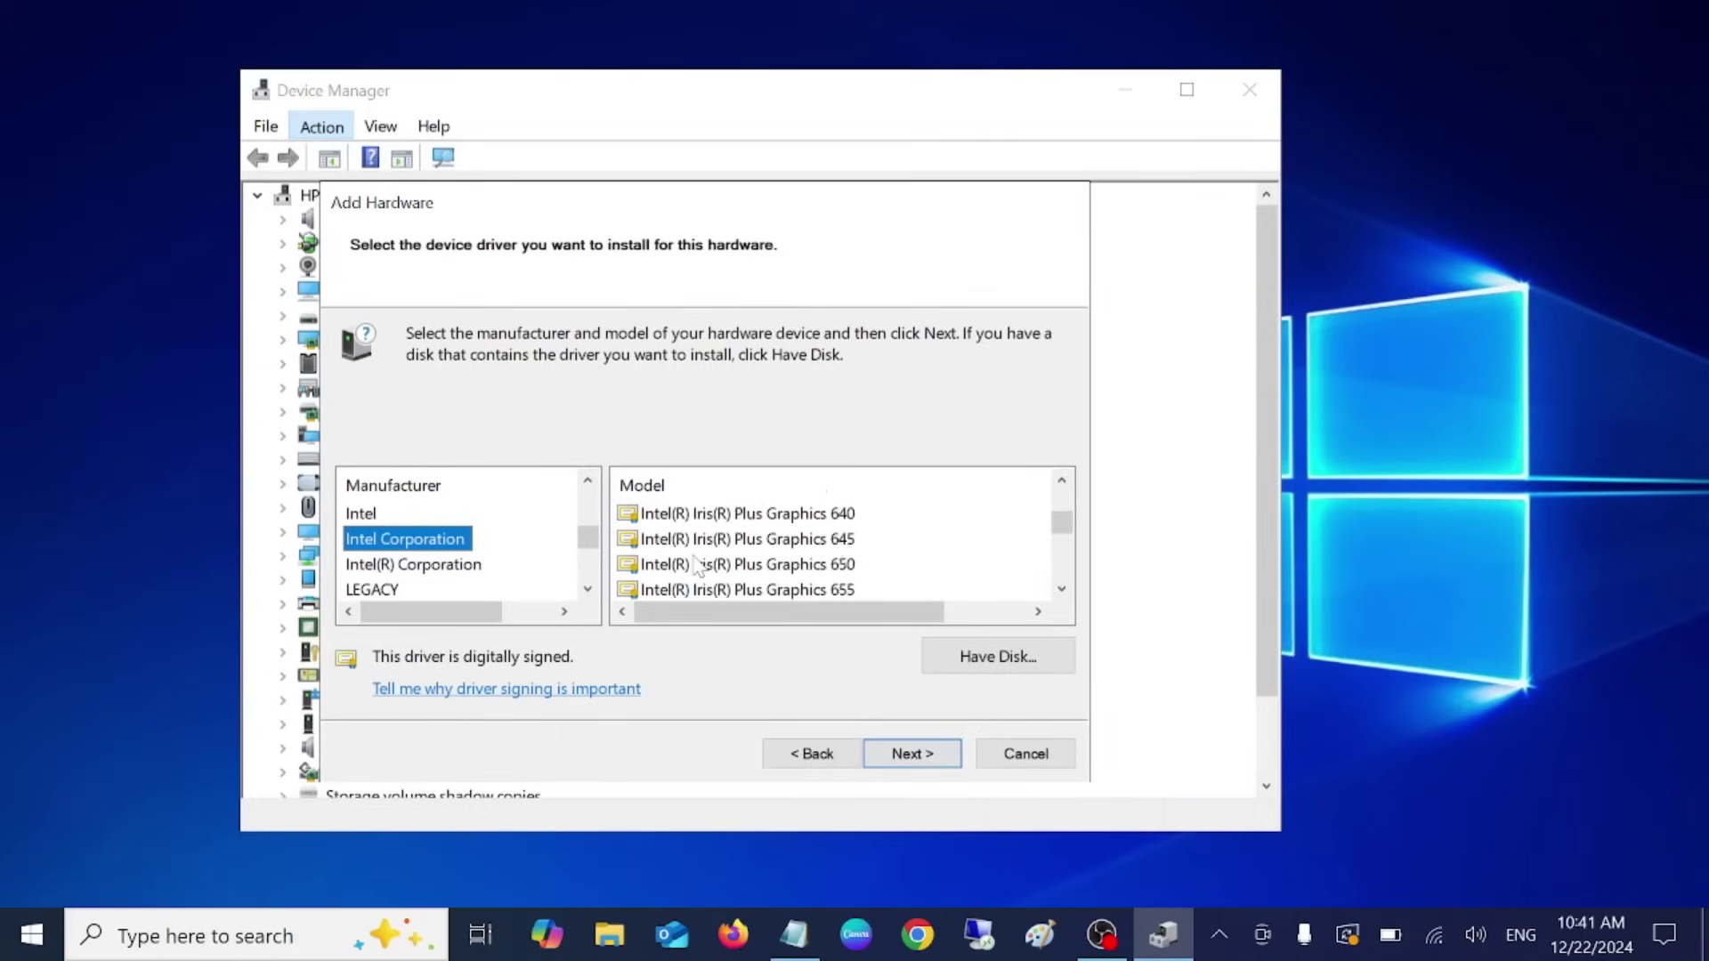
pyautogui.scroll(-8, 697, 568)
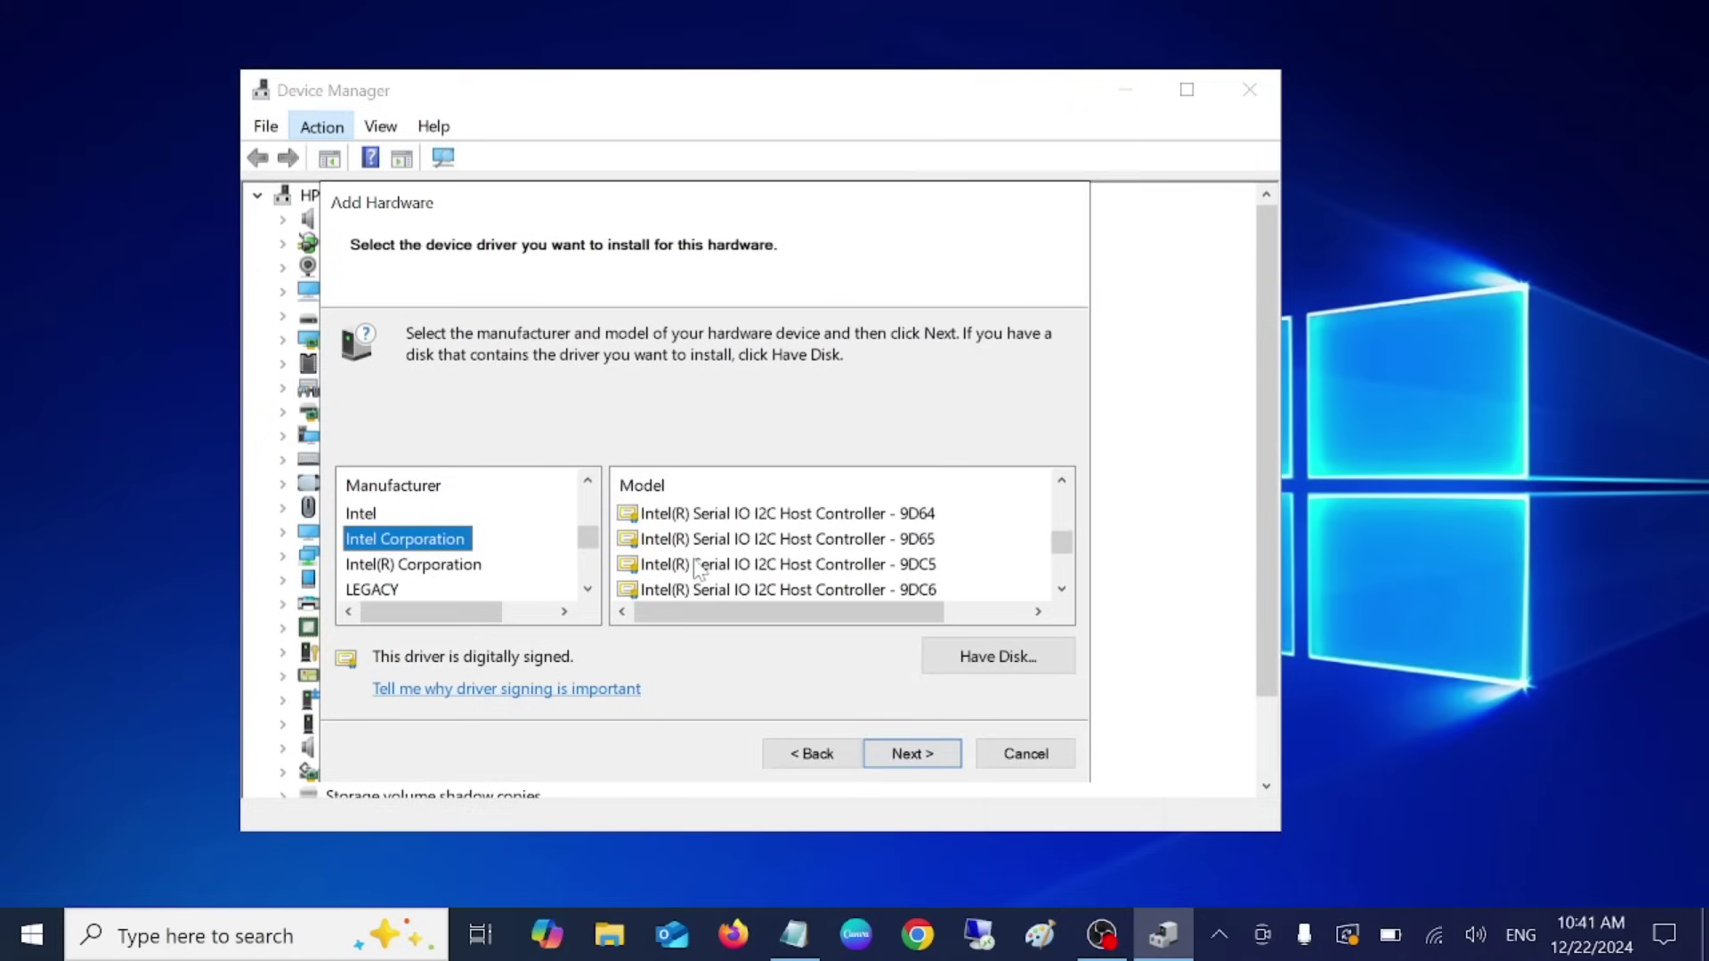
pyautogui.scroll(-8, 697, 570)
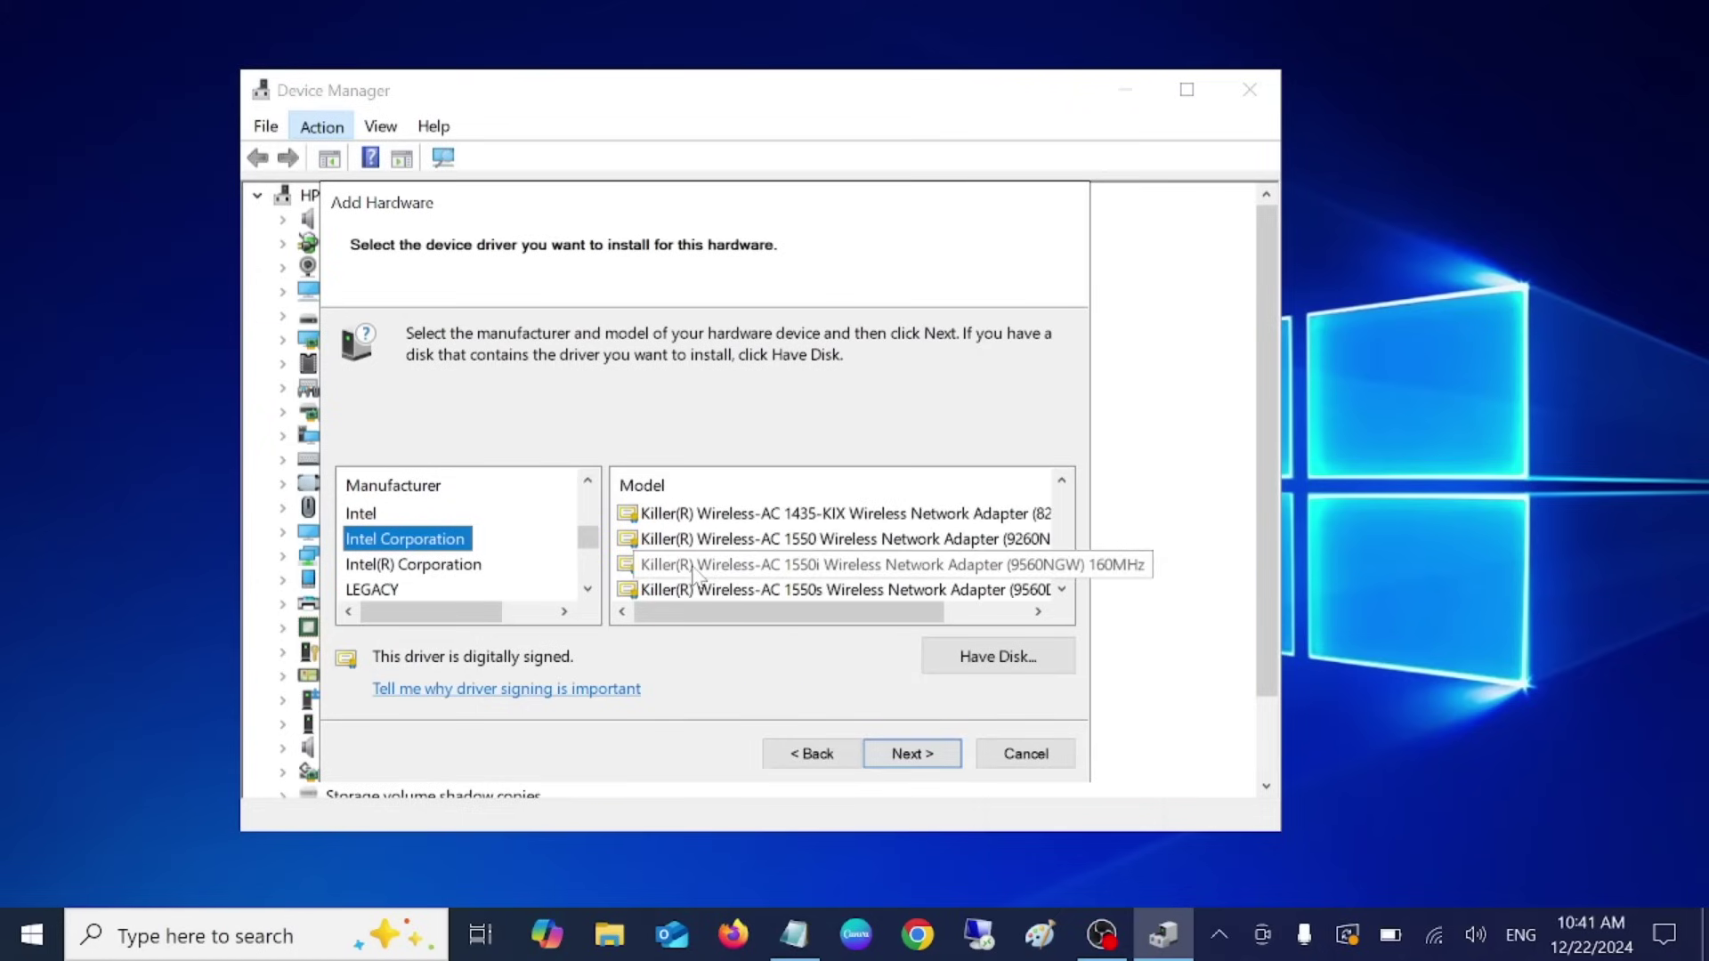
pyautogui.scroll(-1, 694, 575)
# - Move on to the LEGACY and Microsoft manufacturers and browse Microsoft's drivers
pyautogui.click(432, 566)
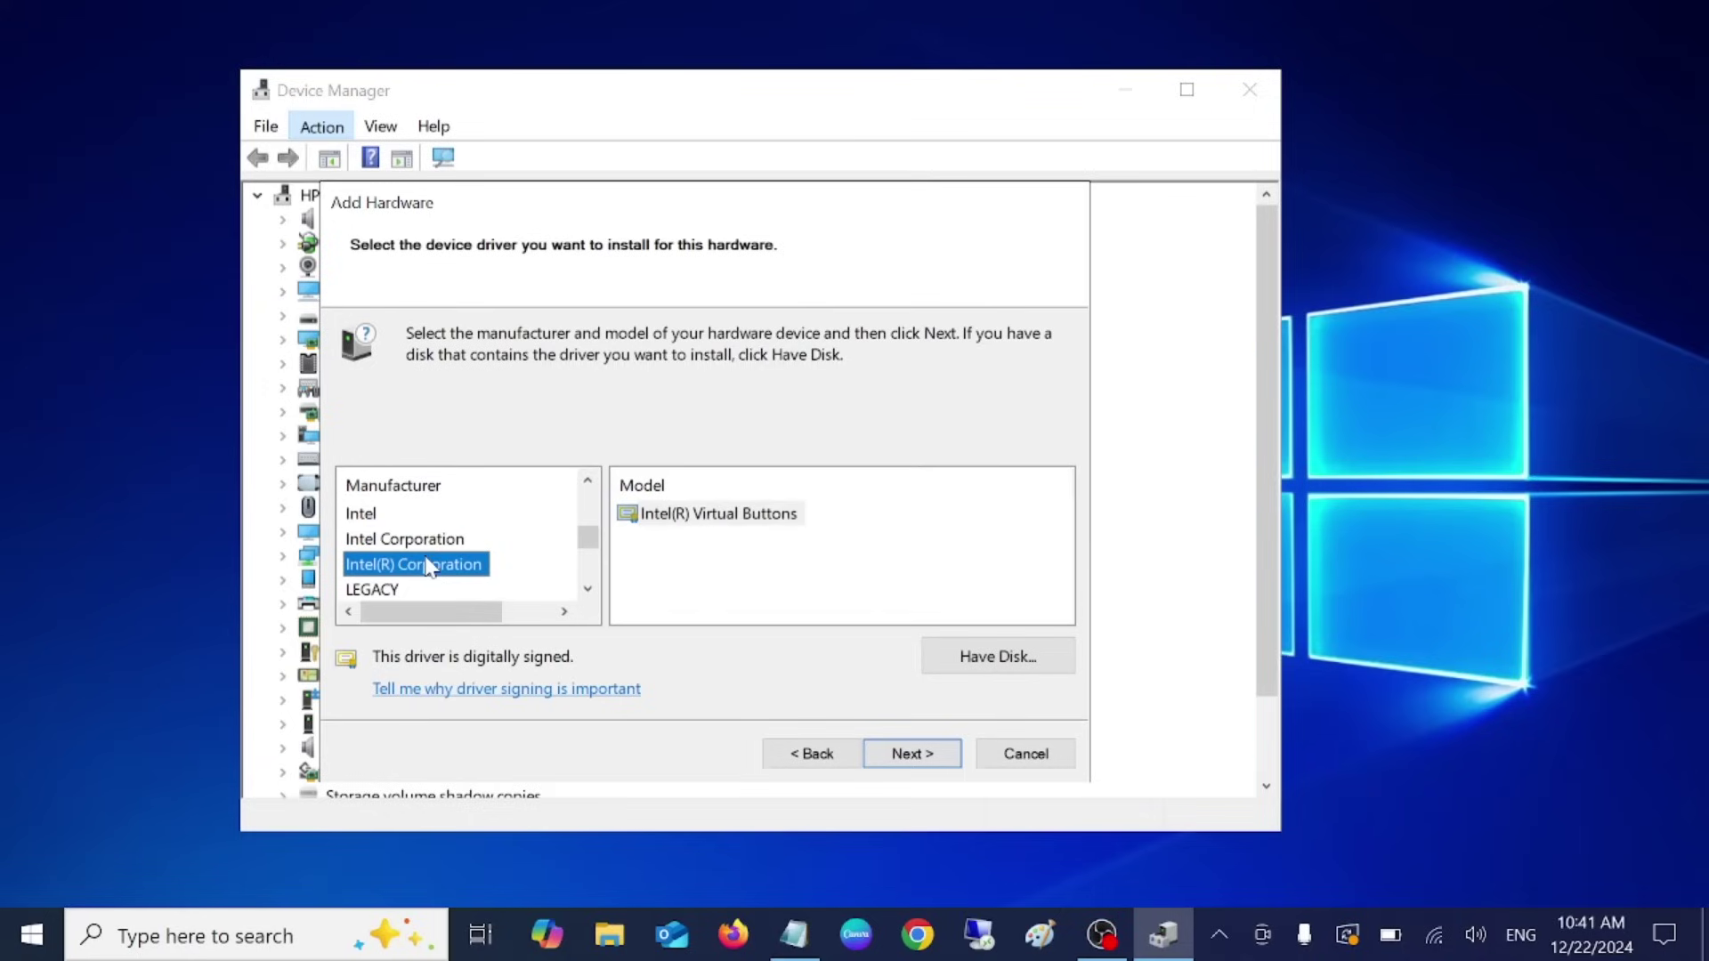
pyautogui.press('Down')
pyautogui.scroll(-2, 430, 567)
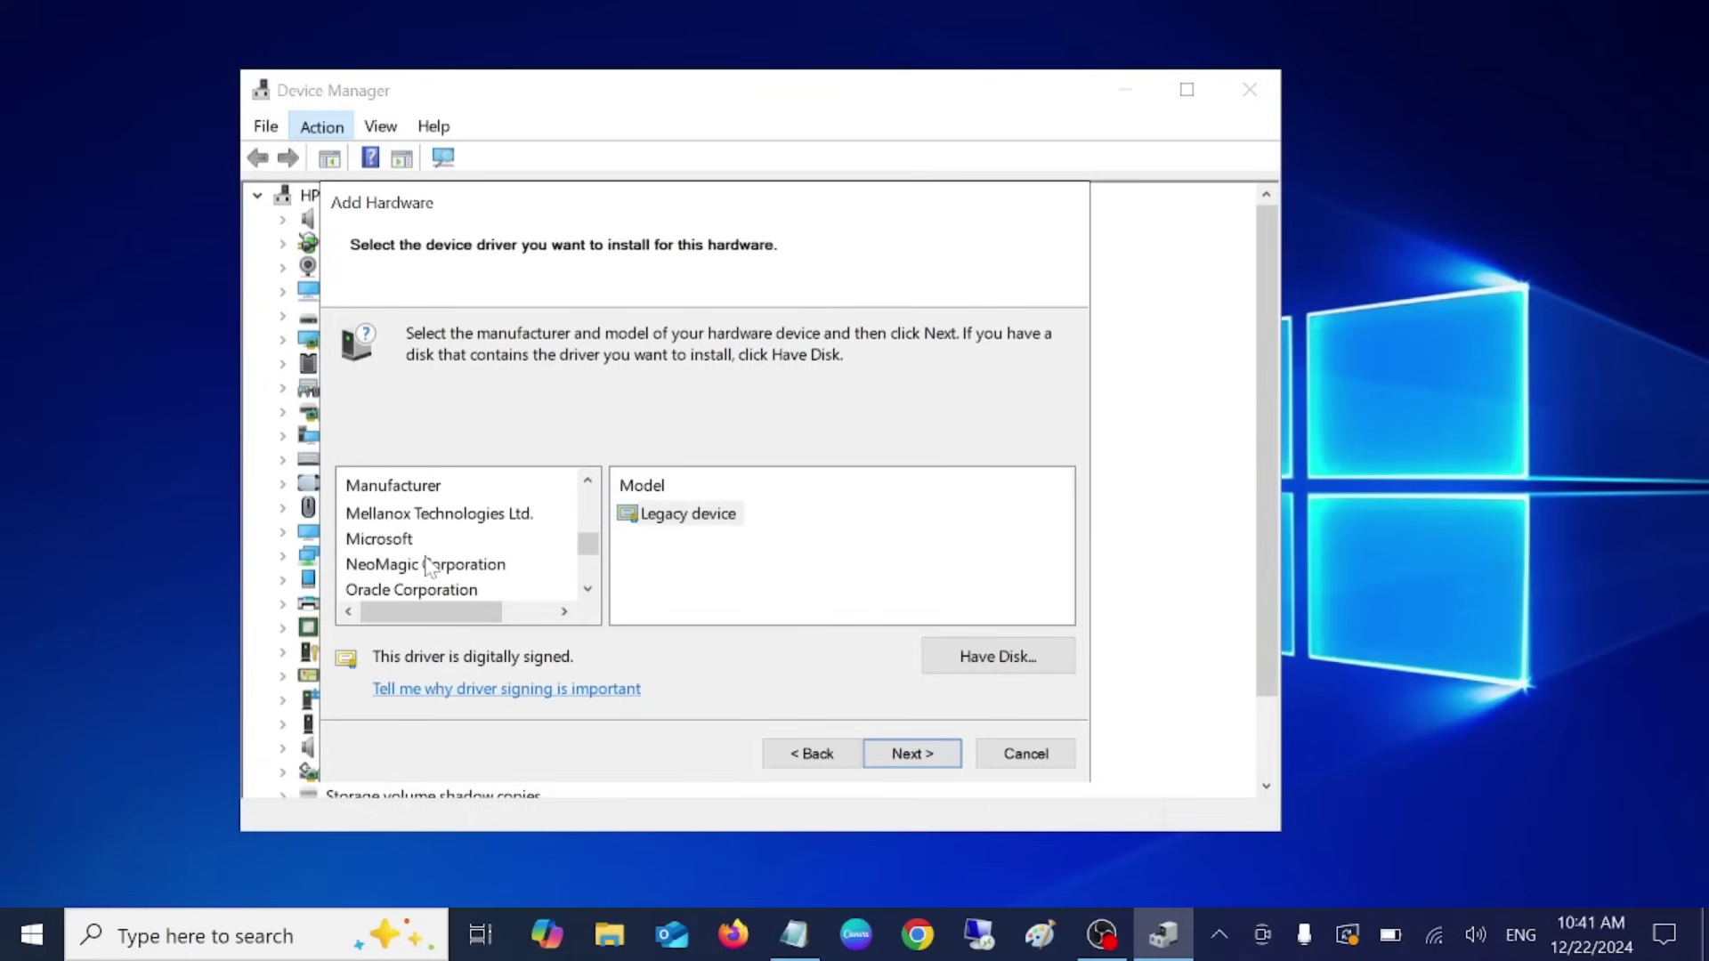
pyautogui.press('Down')
pyautogui.press('Down')
pyautogui.press('Down')
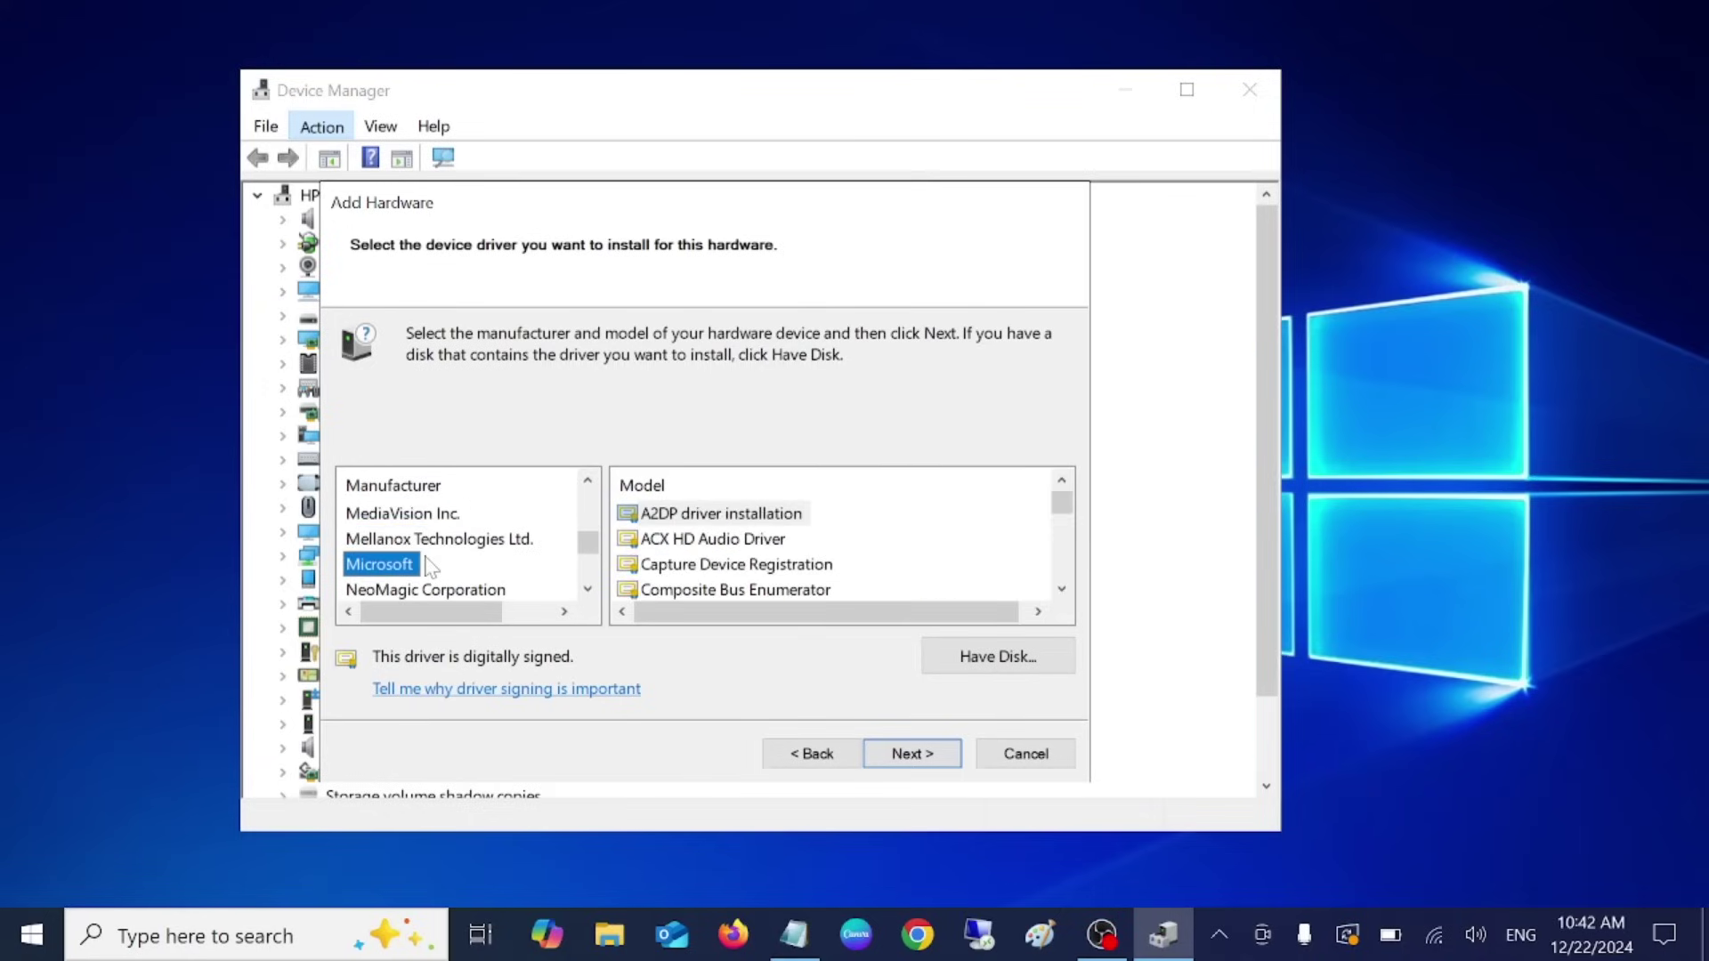
pyautogui.scroll(-2, 687, 577)
pyautogui.scroll(-2, 694, 575)
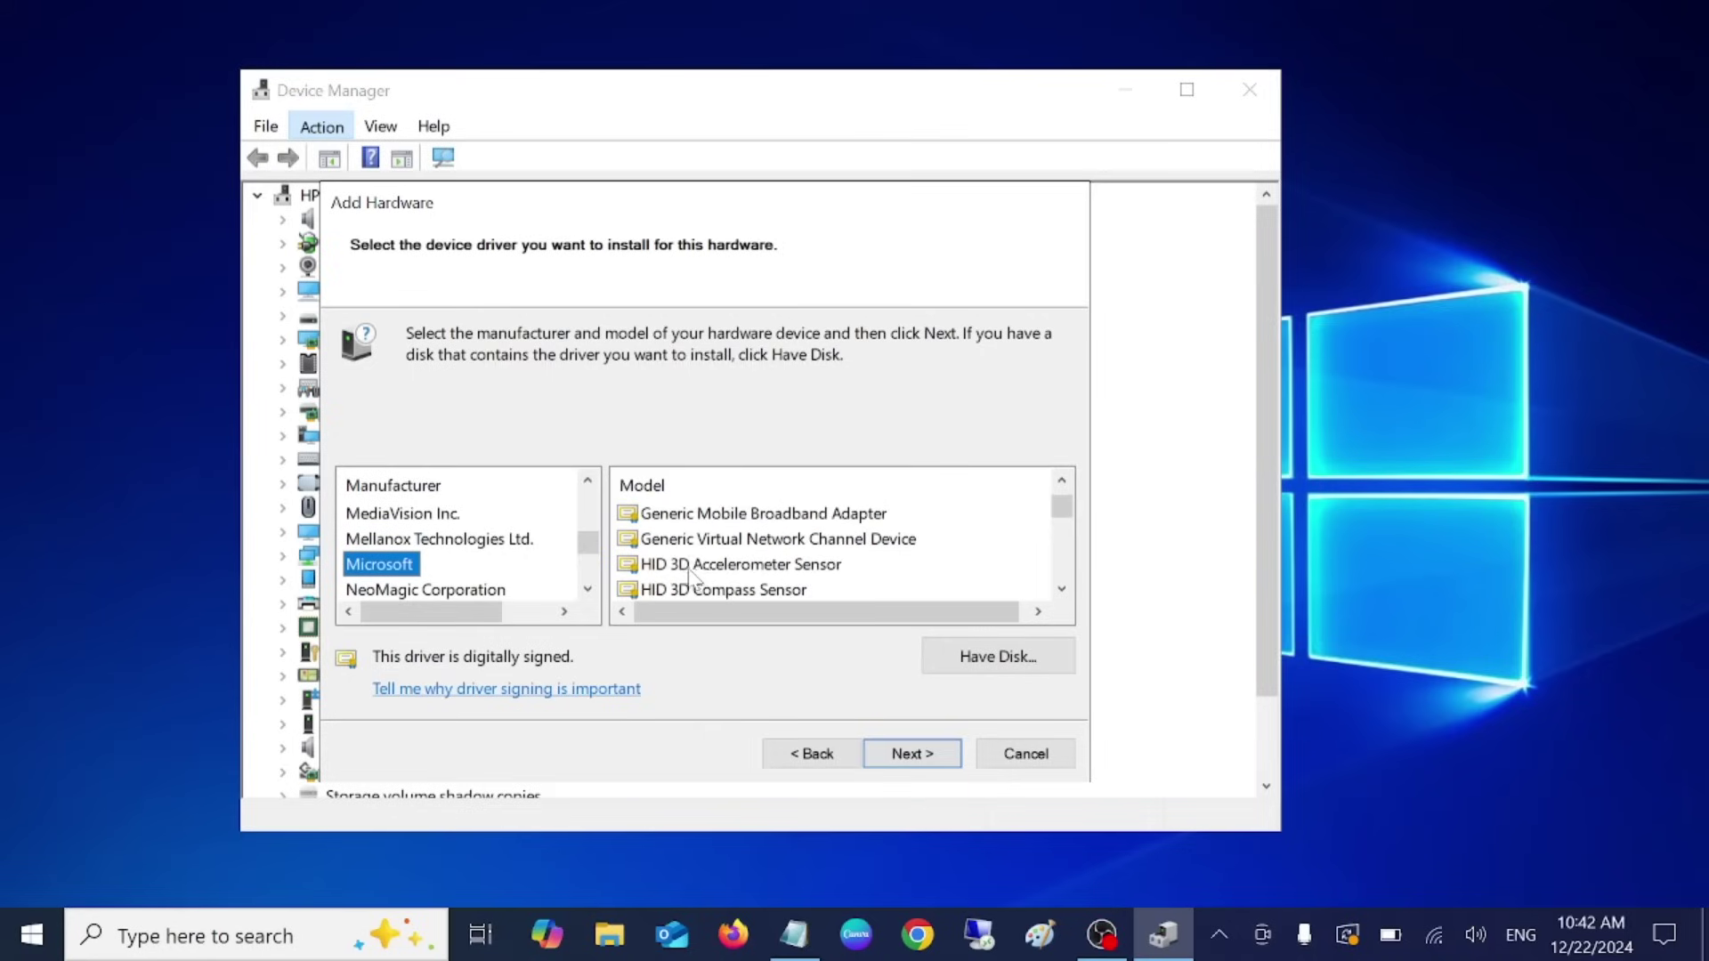
pyautogui.scroll(-3, 708, 568)
pyautogui.scroll(-7, 710, 562)
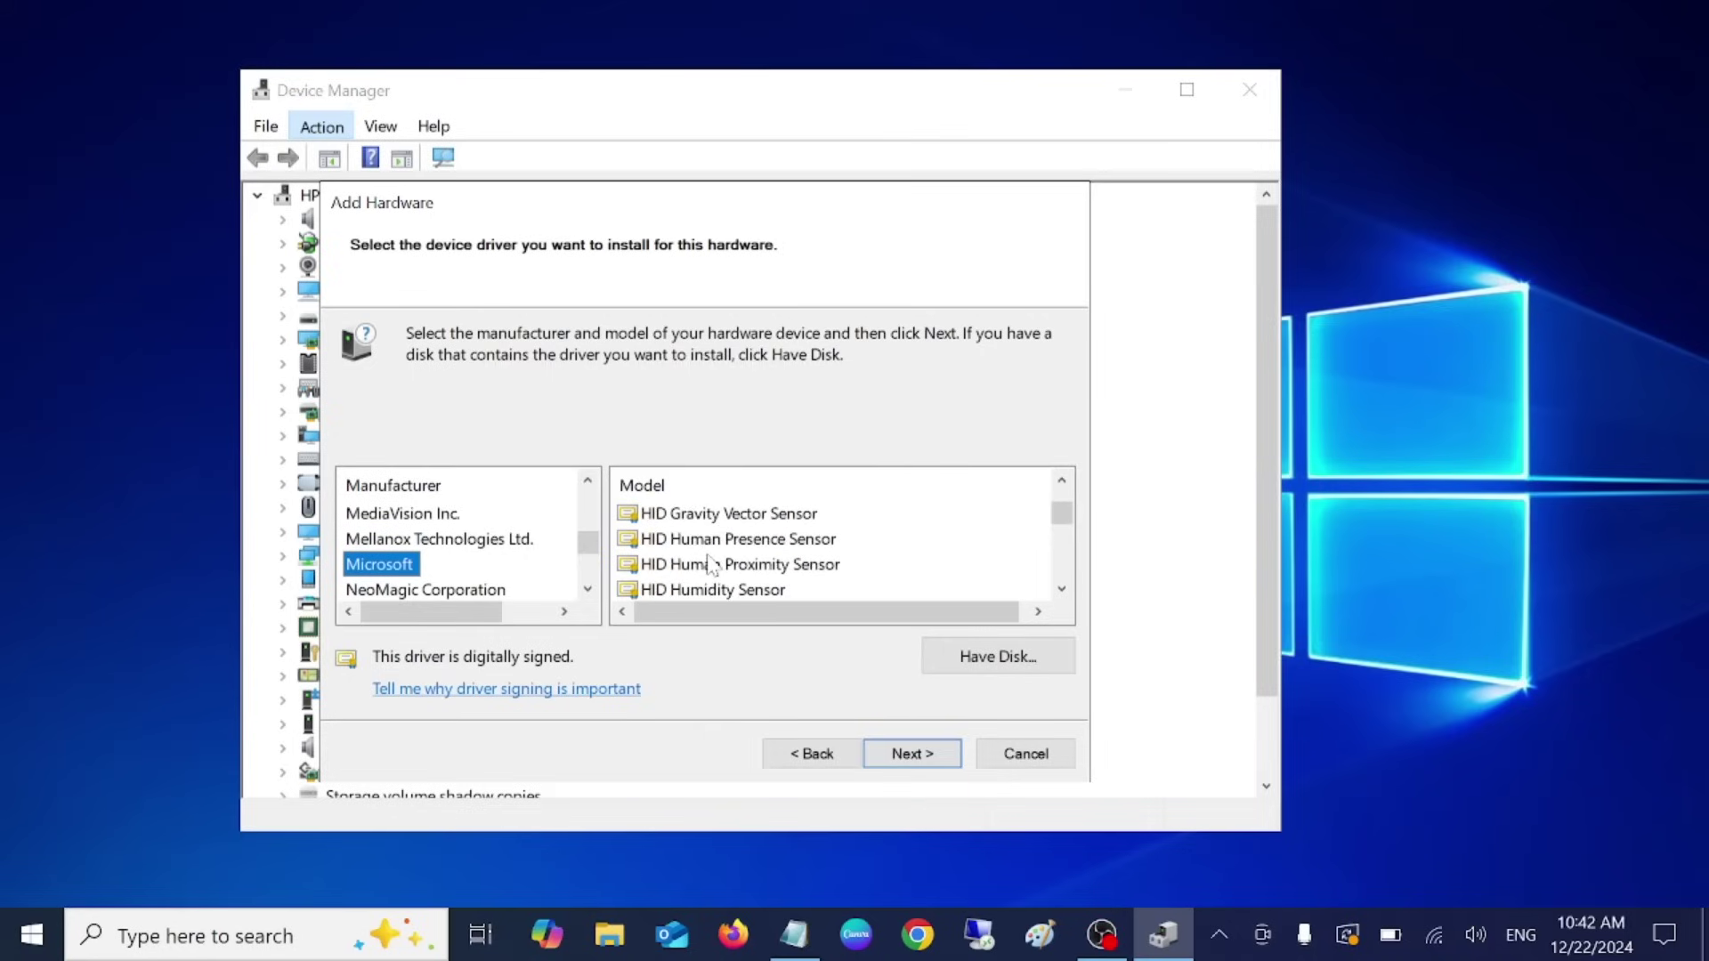
pyautogui.scroll(-3, 727, 555)
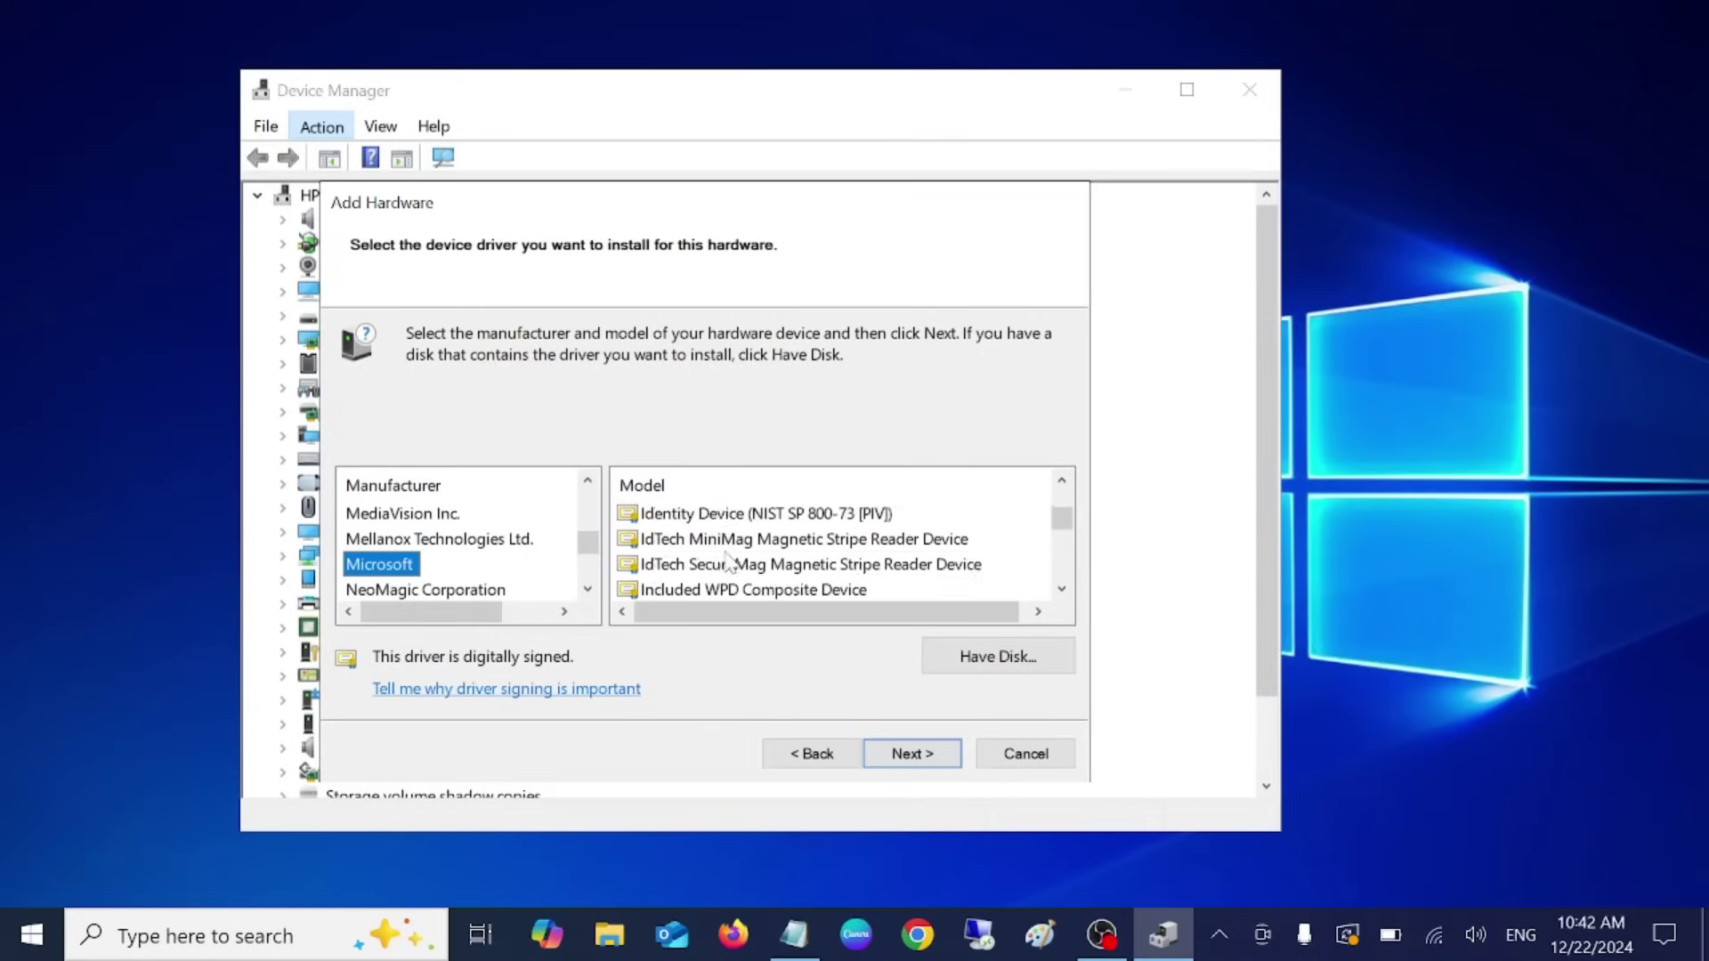
pyautogui.scroll(-1, 728, 561)
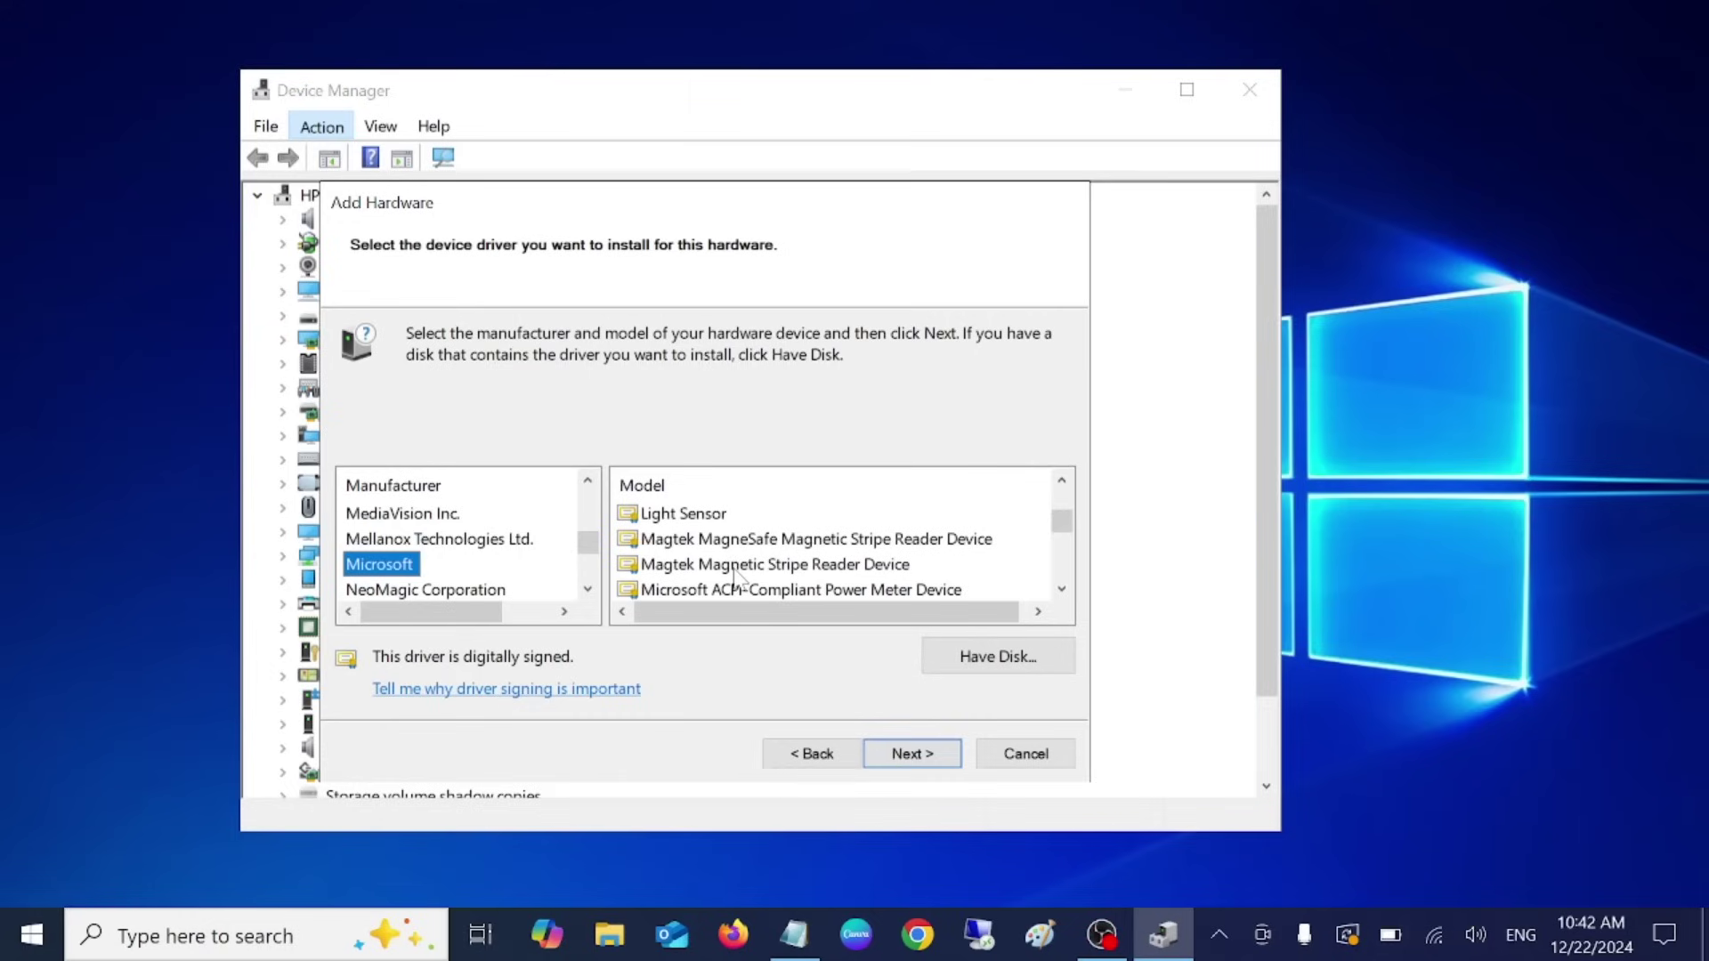
pyautogui.scroll(-2, 736, 577)
pyautogui.scroll(-3, 736, 577)
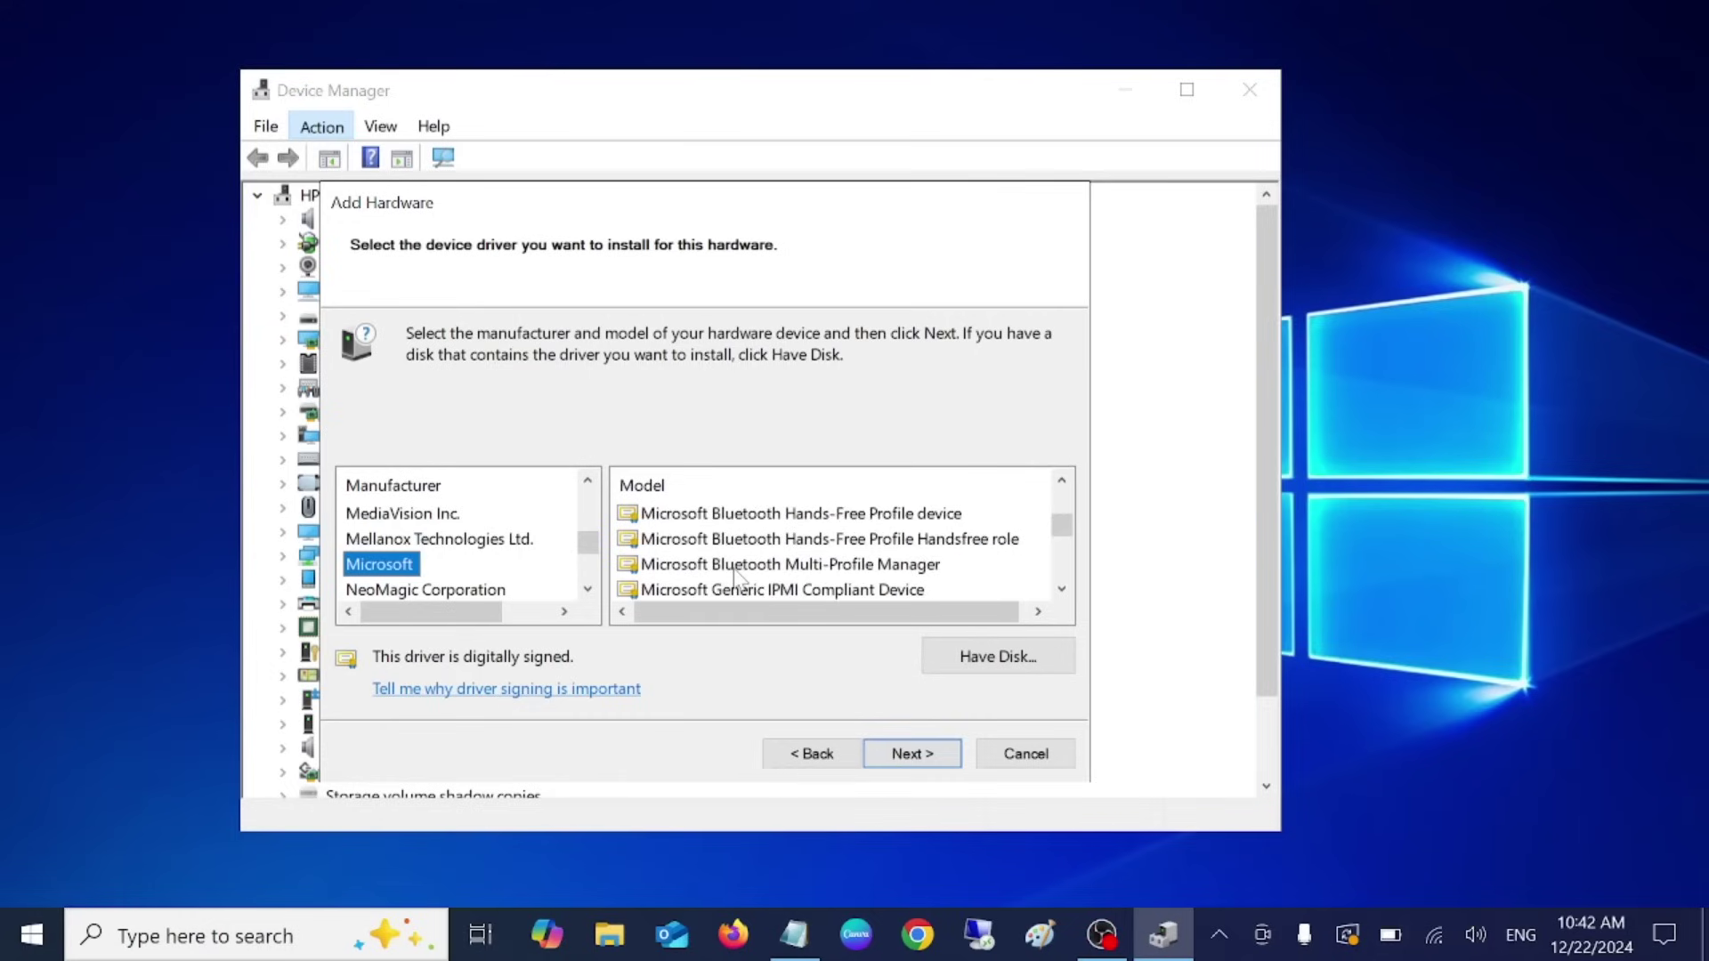
pyautogui.scroll(-8, 735, 576)
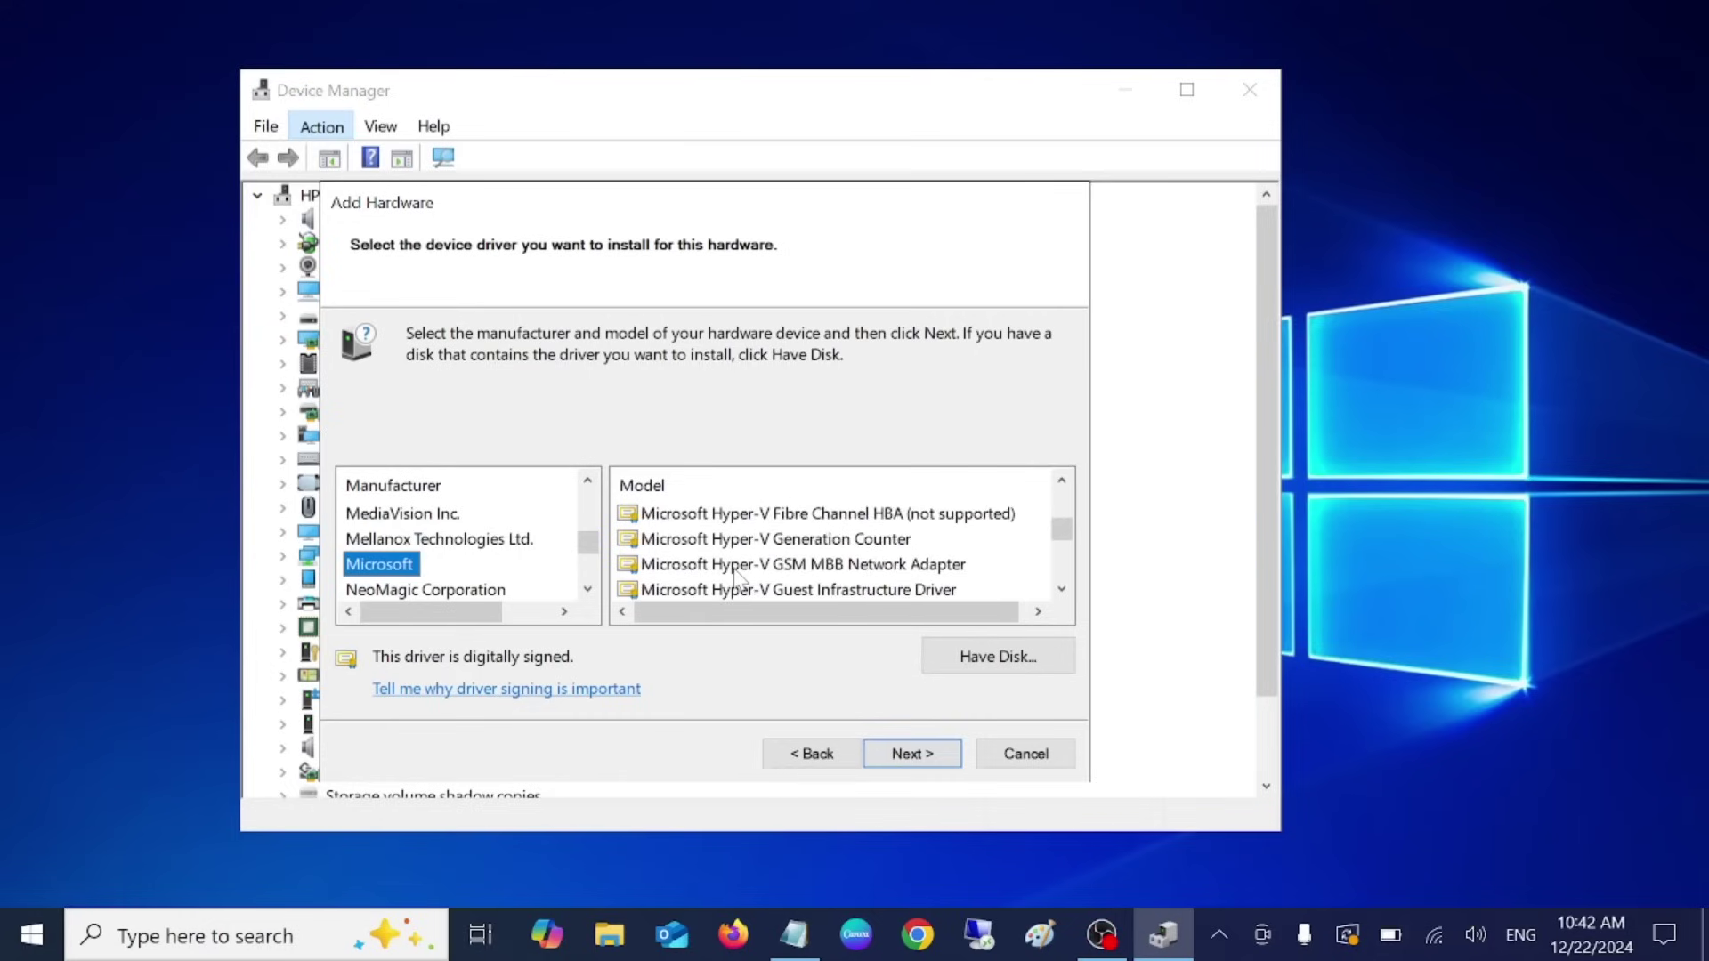
pyautogui.scroll(-6, 861, 572)
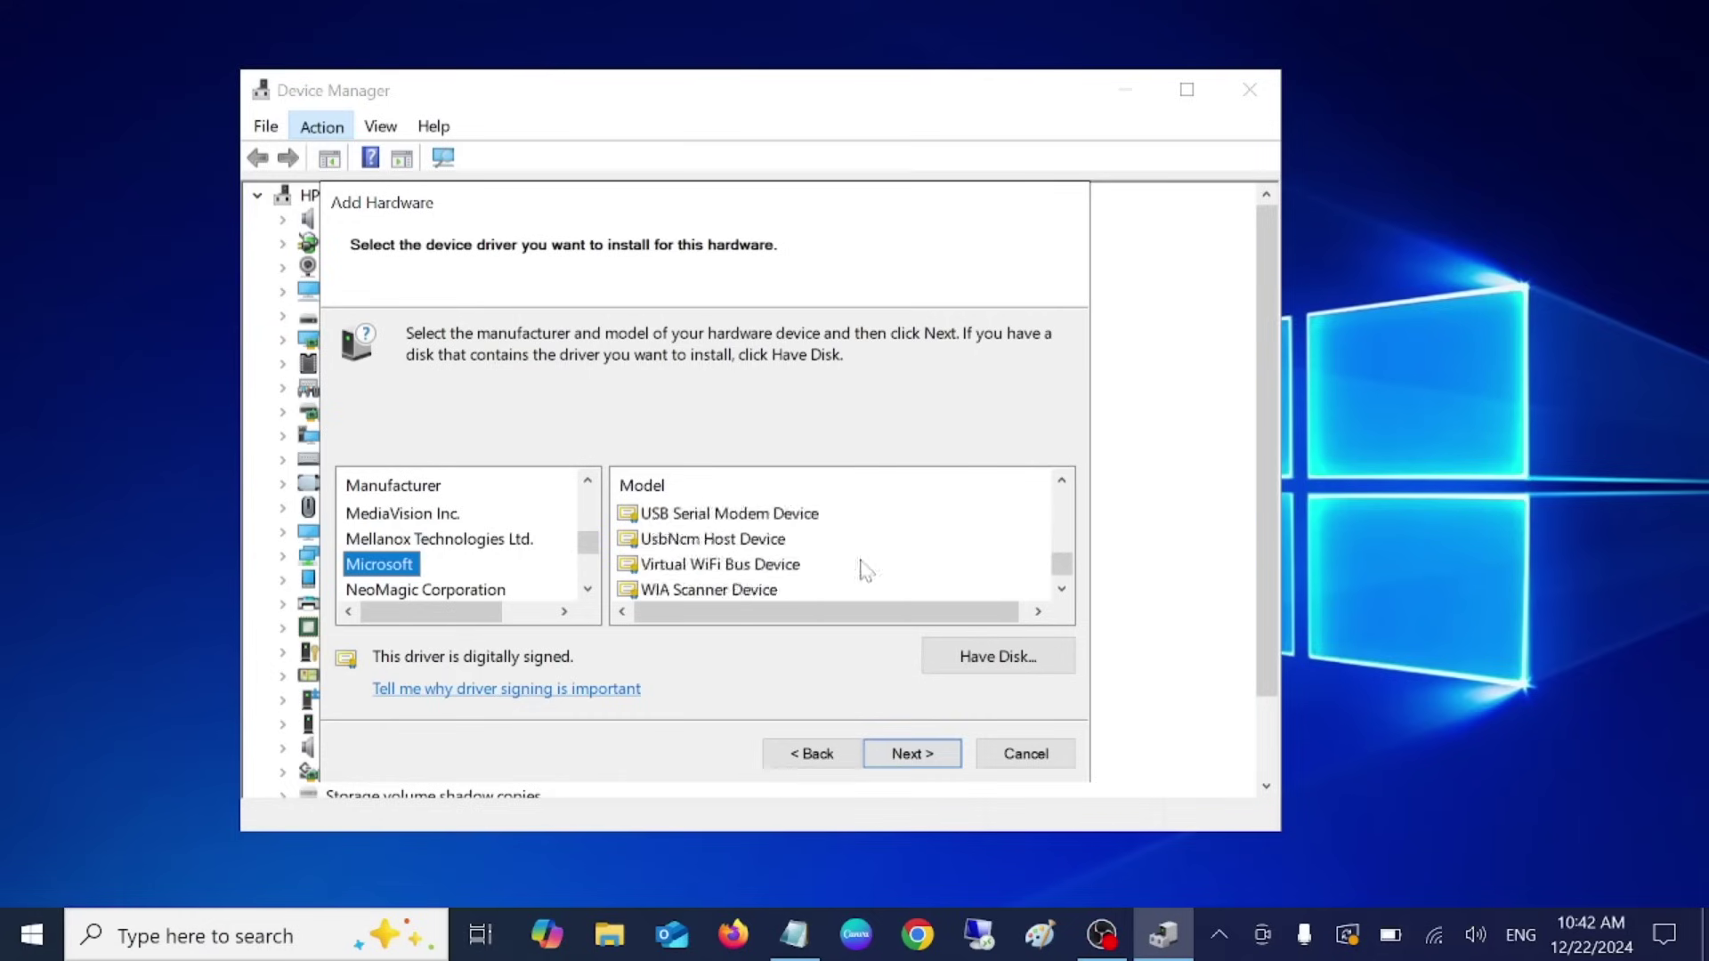
pyautogui.scroll(-5, 507, 592)
pyautogui.scroll(3, 439, 569)
# - Check Realtek and QLogic, then return to Intel Corporation's Killer Wi-Fi 6 AX1650 models
pyautogui.click(438, 561)
pyautogui.press('End')
pyautogui.press('Up')
pyautogui.press('Up')
pyautogui.press('Up')
pyautogui.press('Up')
pyautogui.press('Up')
pyautogui.press('Up')
pyautogui.press('Up')
pyautogui.press('Up')
pyautogui.press('Up')
pyautogui.press('Up')
pyautogui.press('Up')
pyautogui.press('Up')
pyautogui.press('Up')
pyautogui.press('Up')
pyautogui.press('Up')
pyautogui.press('Up')
pyautogui.press('Up')
pyautogui.press('Up')
pyautogui.press('Up')
pyautogui.scroll(-10, 837, 543)
pyautogui.scroll(10, 423, 557)
pyautogui.scroll(-4, 423, 556)
pyautogui.click(424, 545)
pyautogui.scroll(-10, 766, 587)
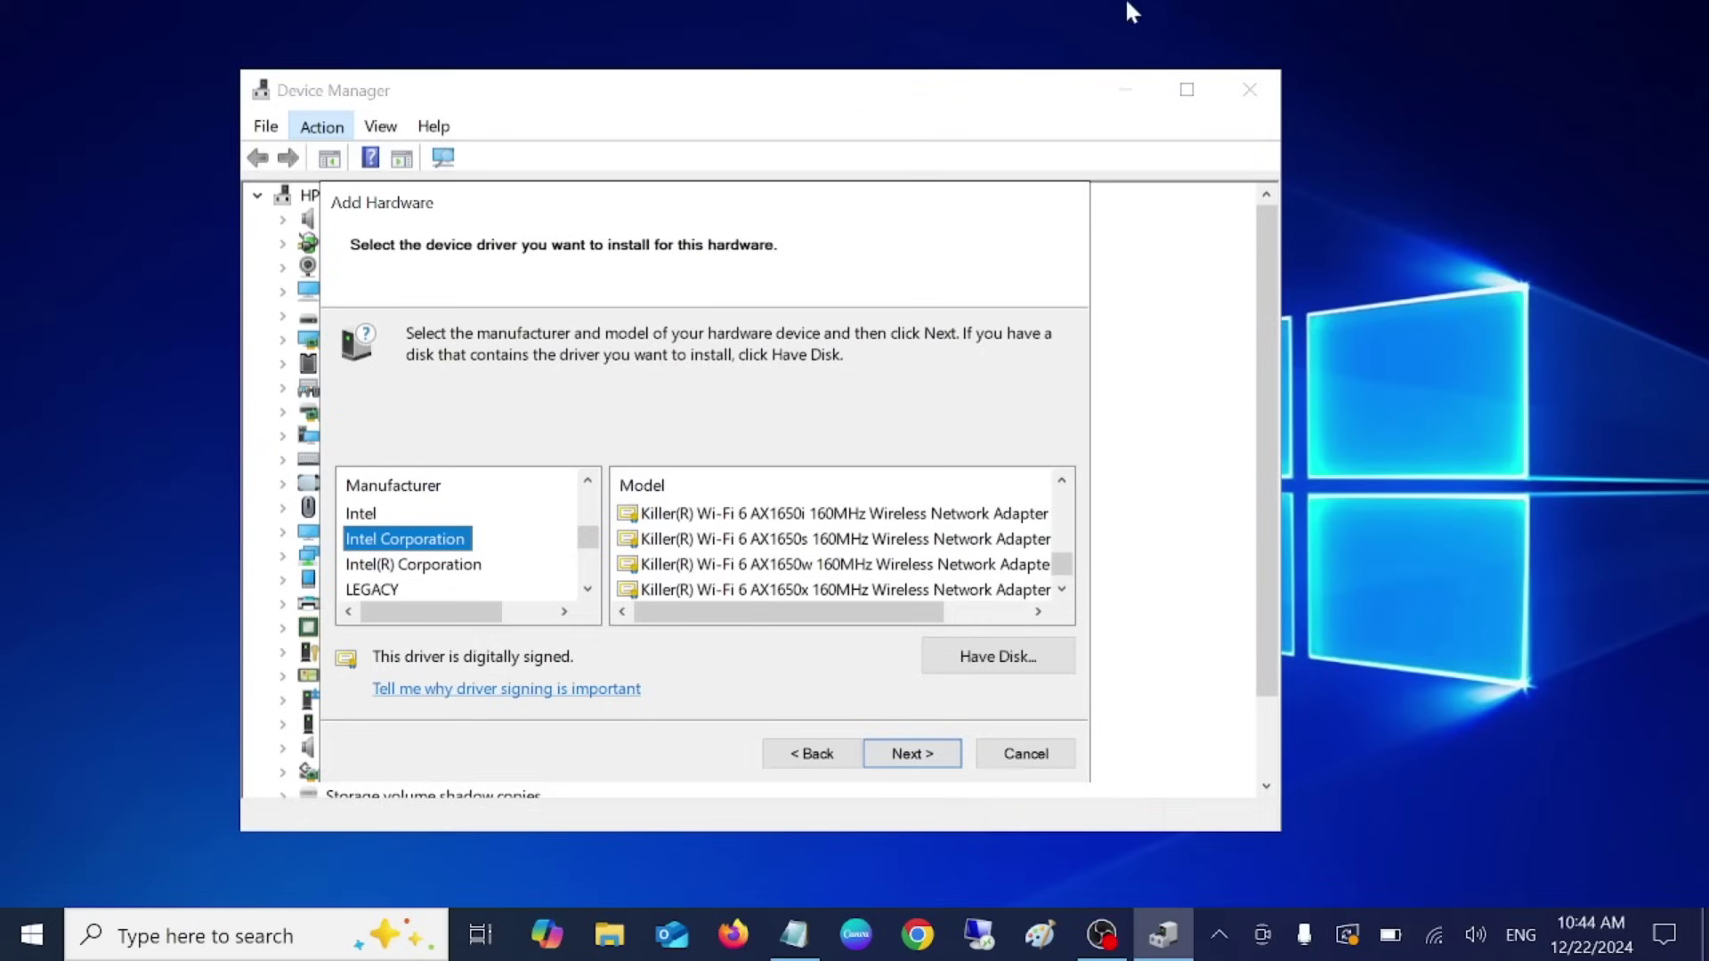
pyautogui.scroll(-2, 471, 545)
pyautogui.scroll(-8, 471, 546)
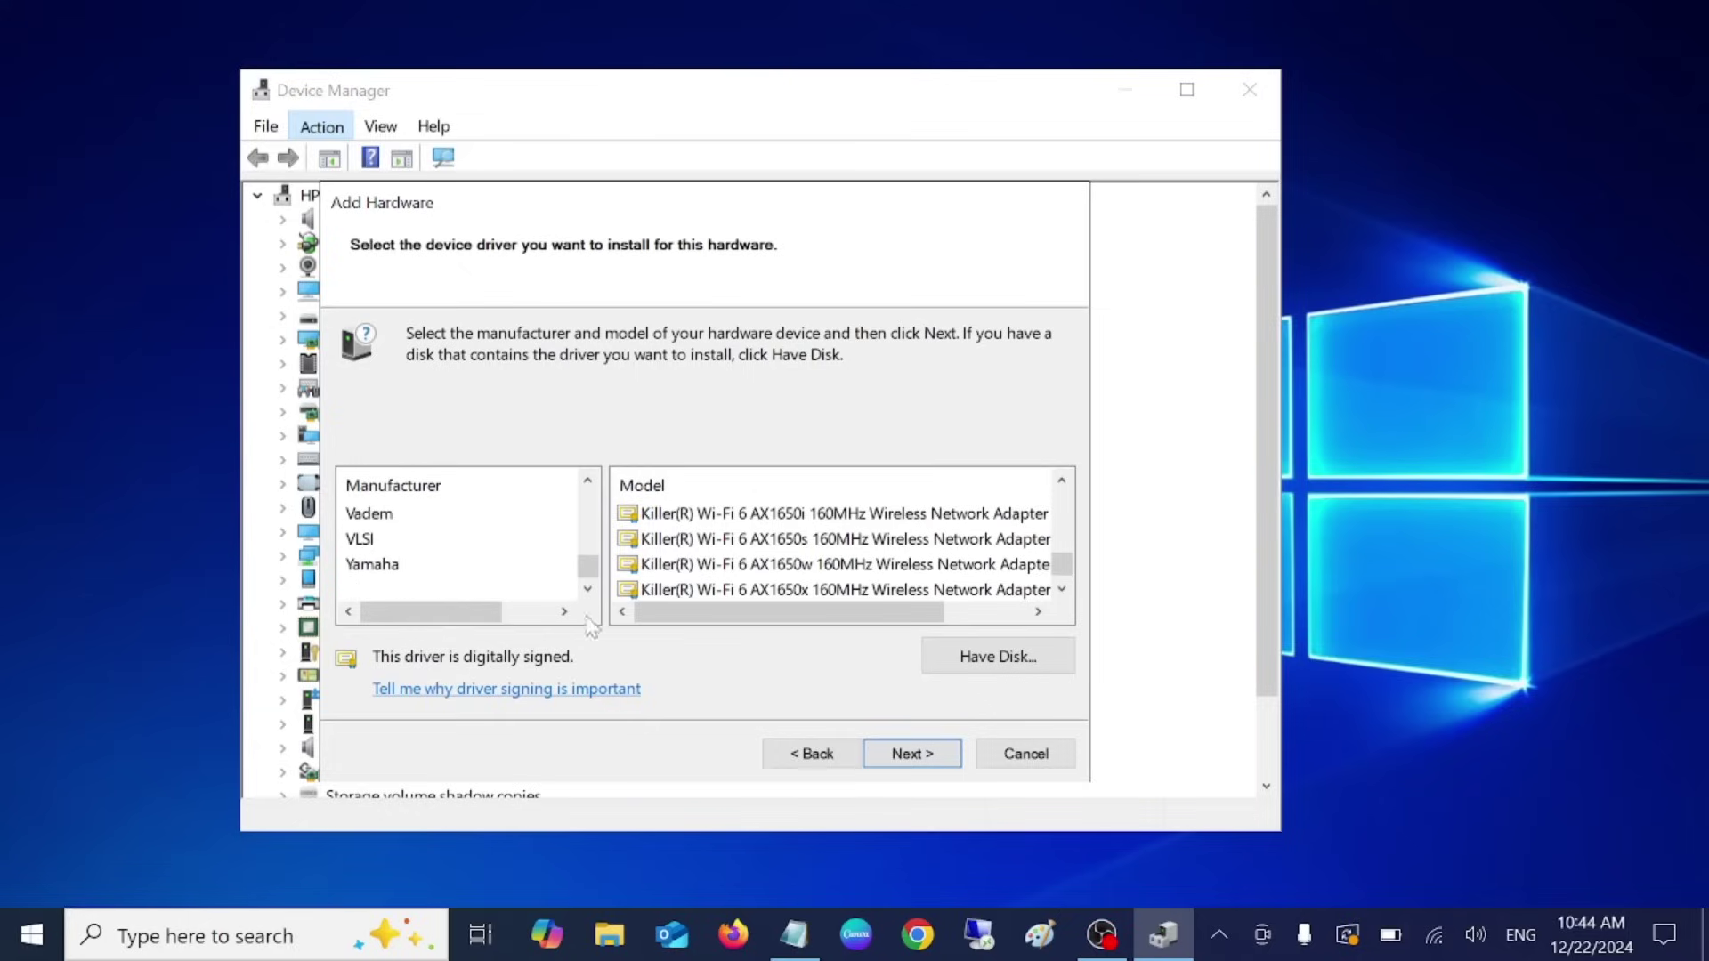
# - Go back and choose the Network adapters hardware category
pyautogui.click(814, 757)
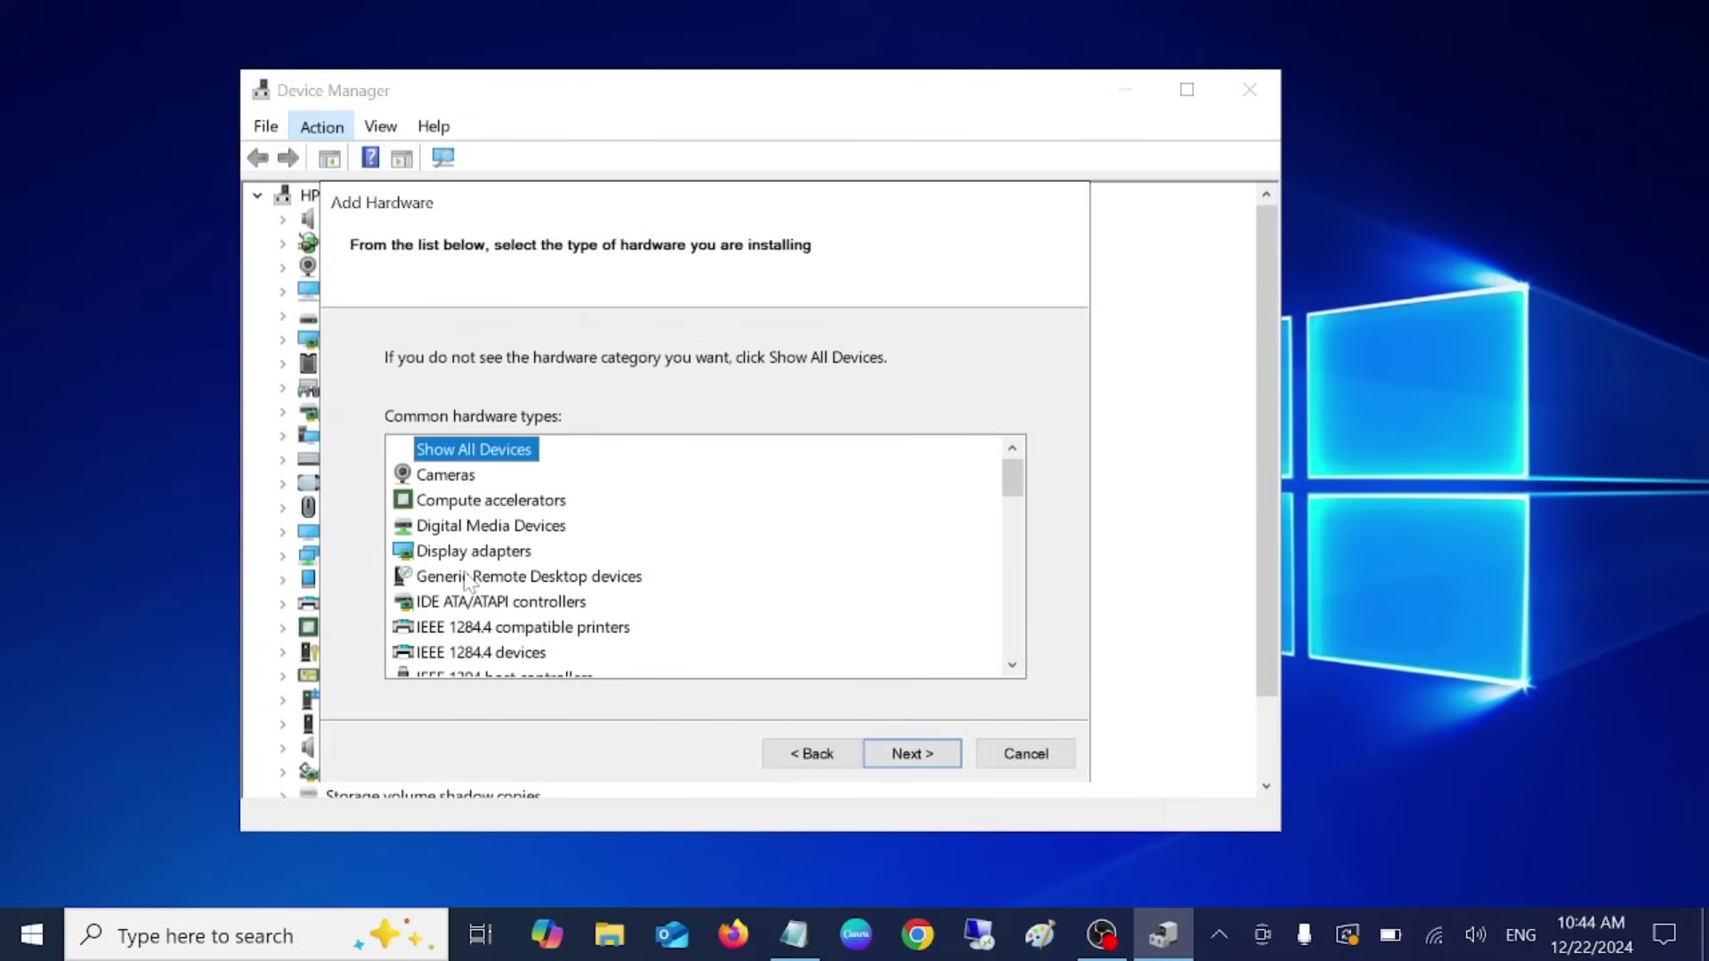
pyautogui.scroll(-3, 478, 621)
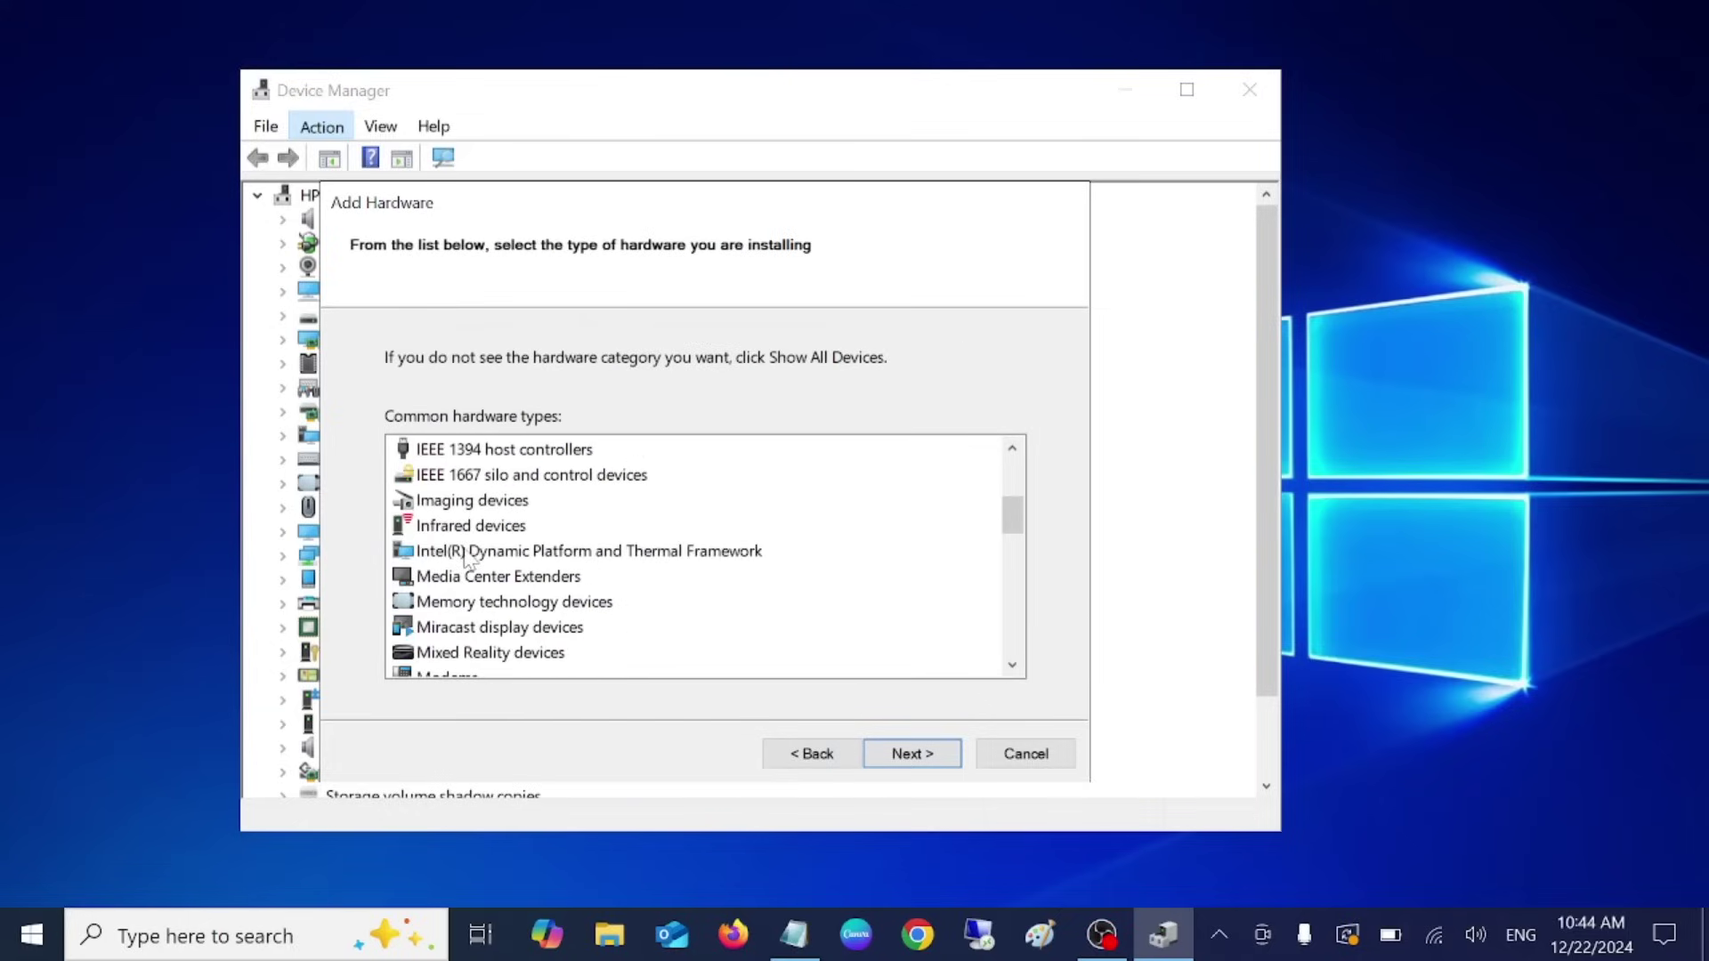
pyautogui.scroll(-3, 466, 559)
pyautogui.click(463, 579)
pyautogui.click(475, 501)
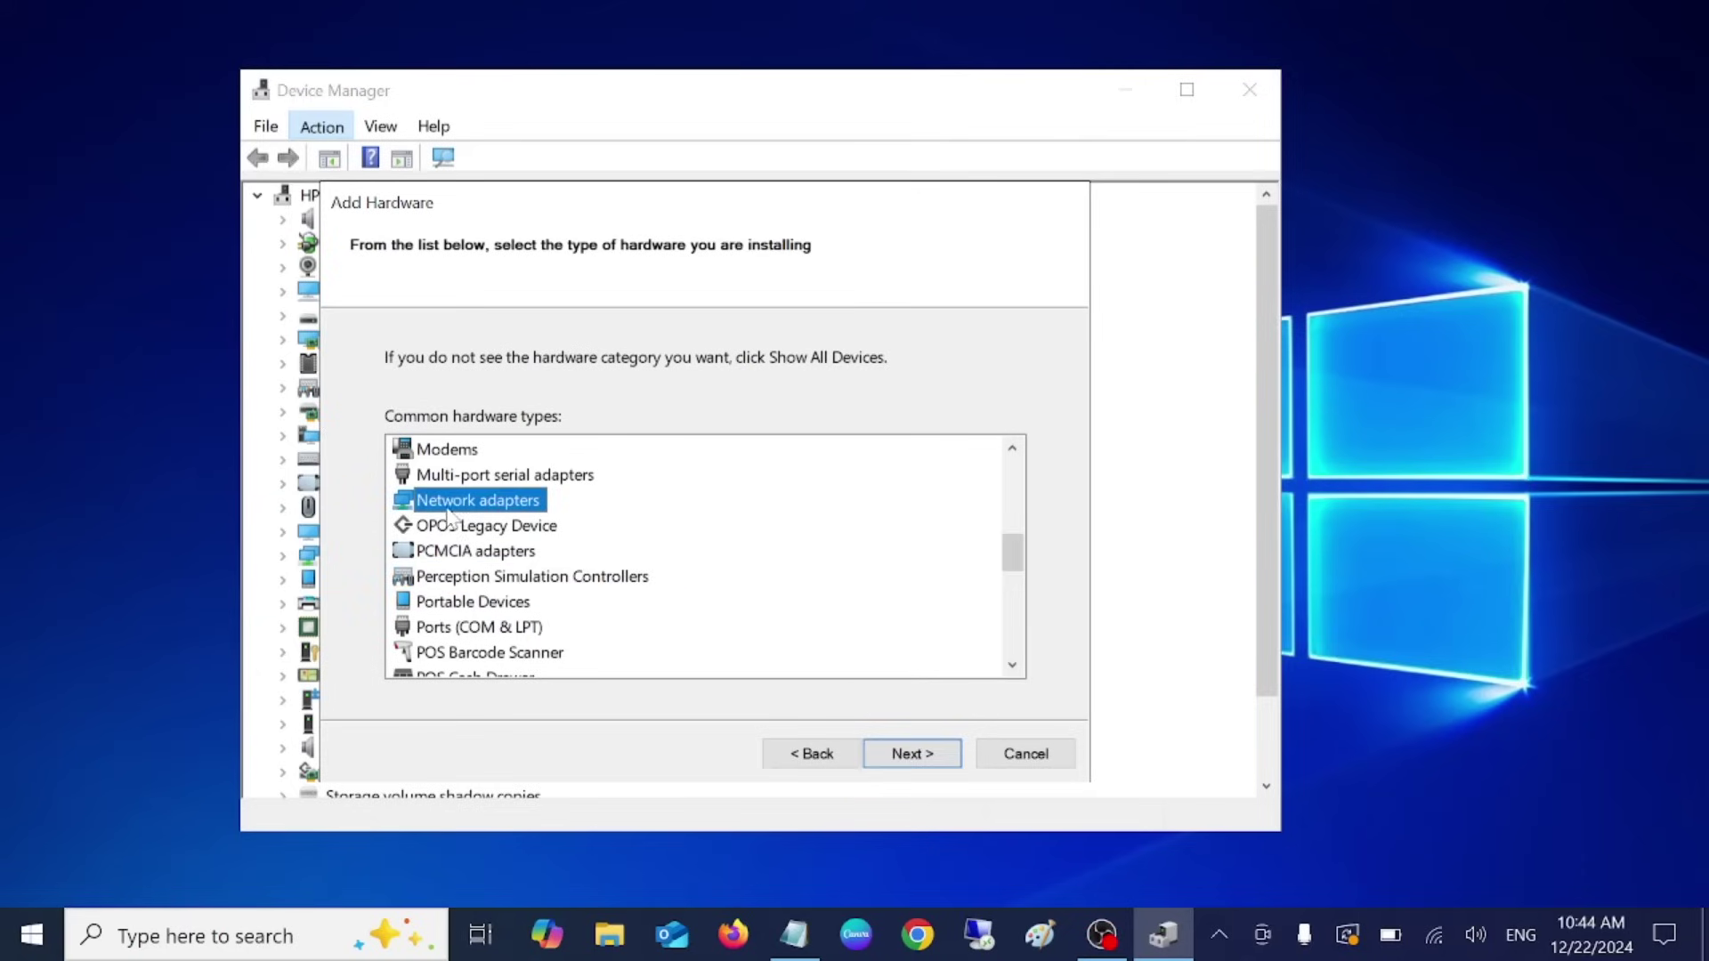
pyautogui.click(909, 757)
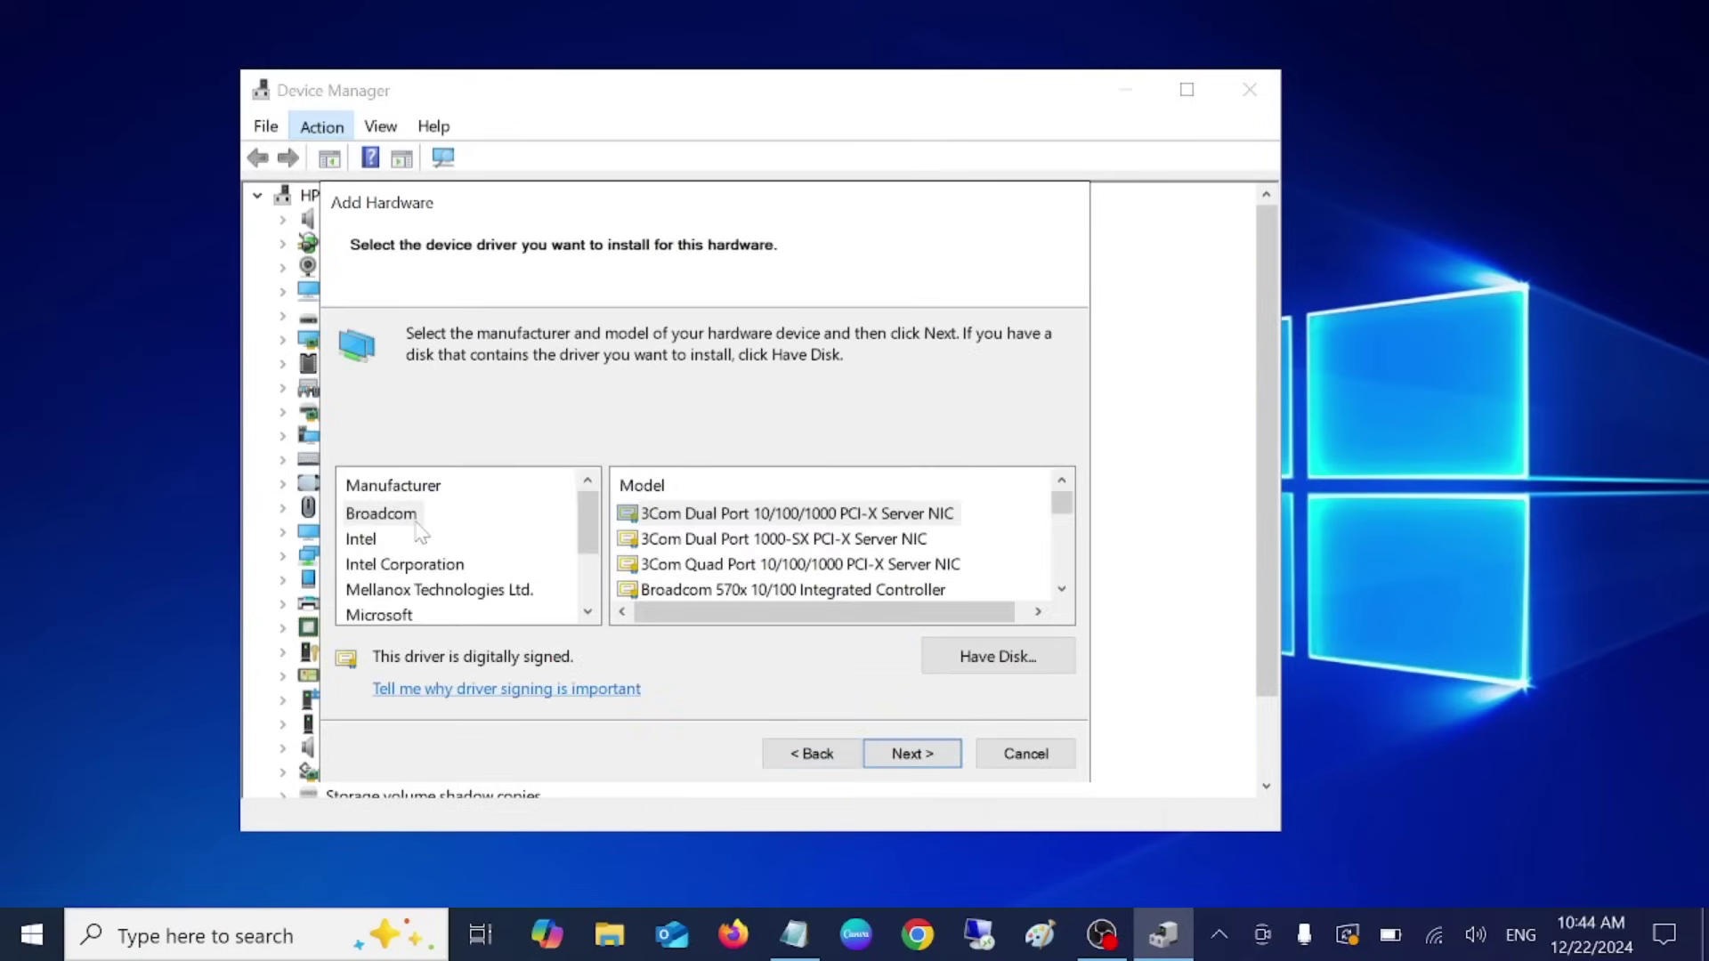
# - Browse the Broadcom and Intel Corporation network adapter drivers
pyautogui.click(396, 523)
pyautogui.press('Down')
pyautogui.press('Down')
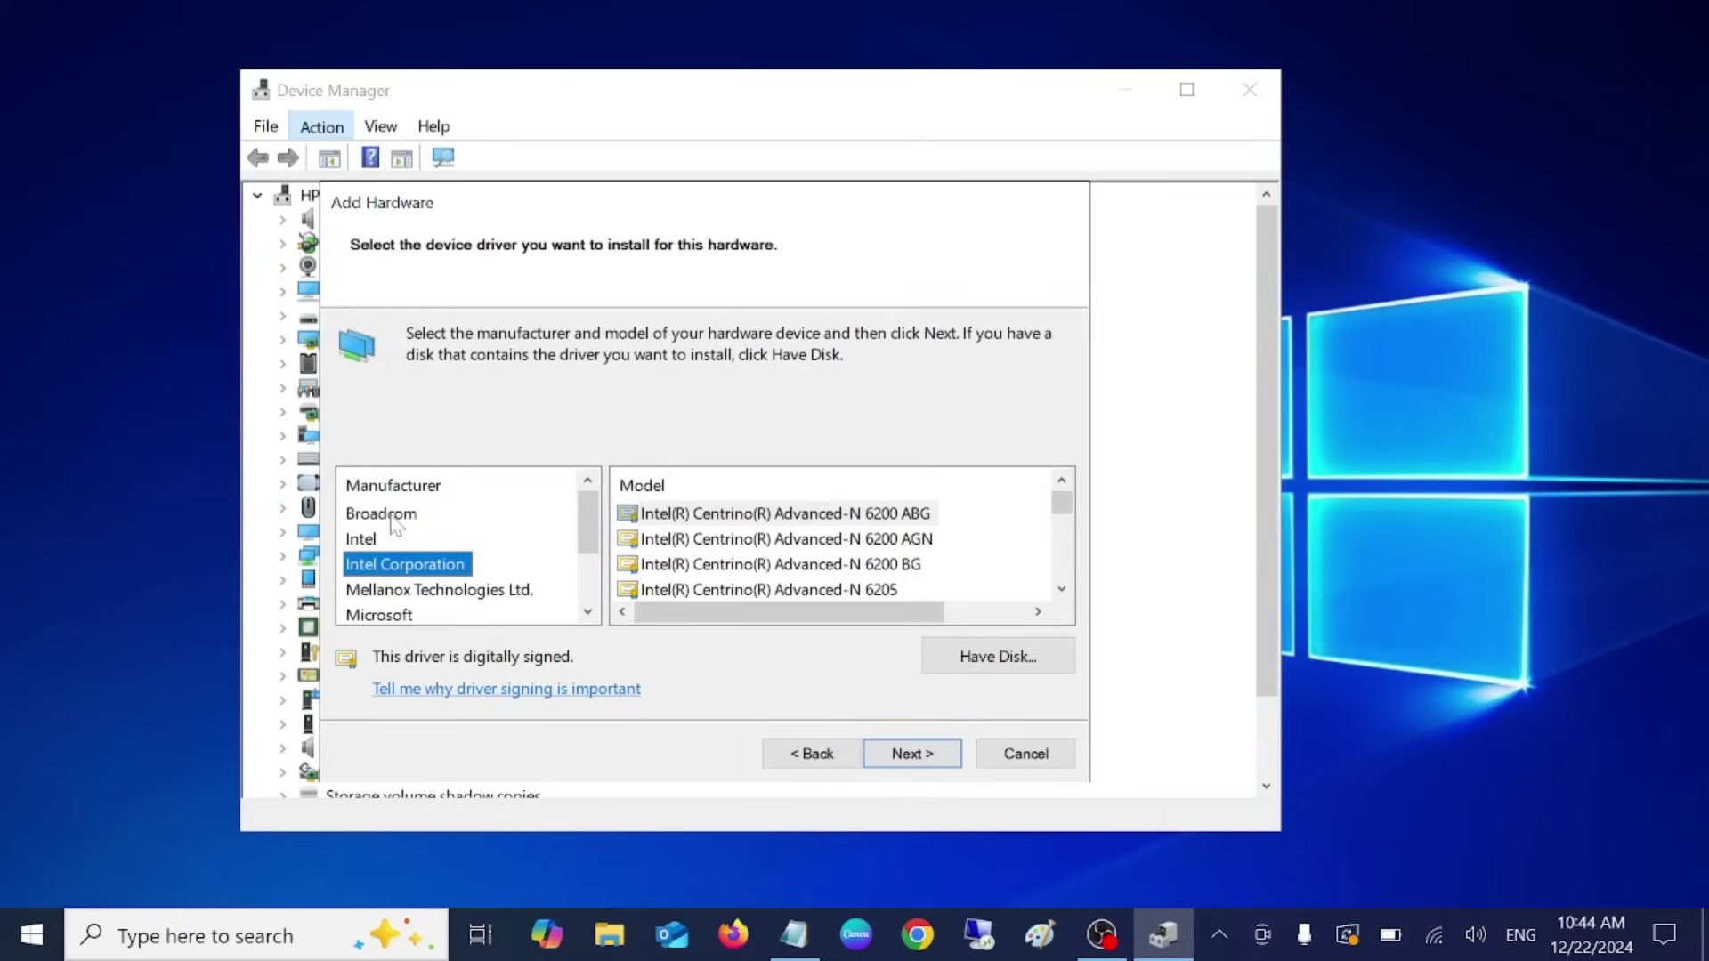
pyautogui.click(392, 518)
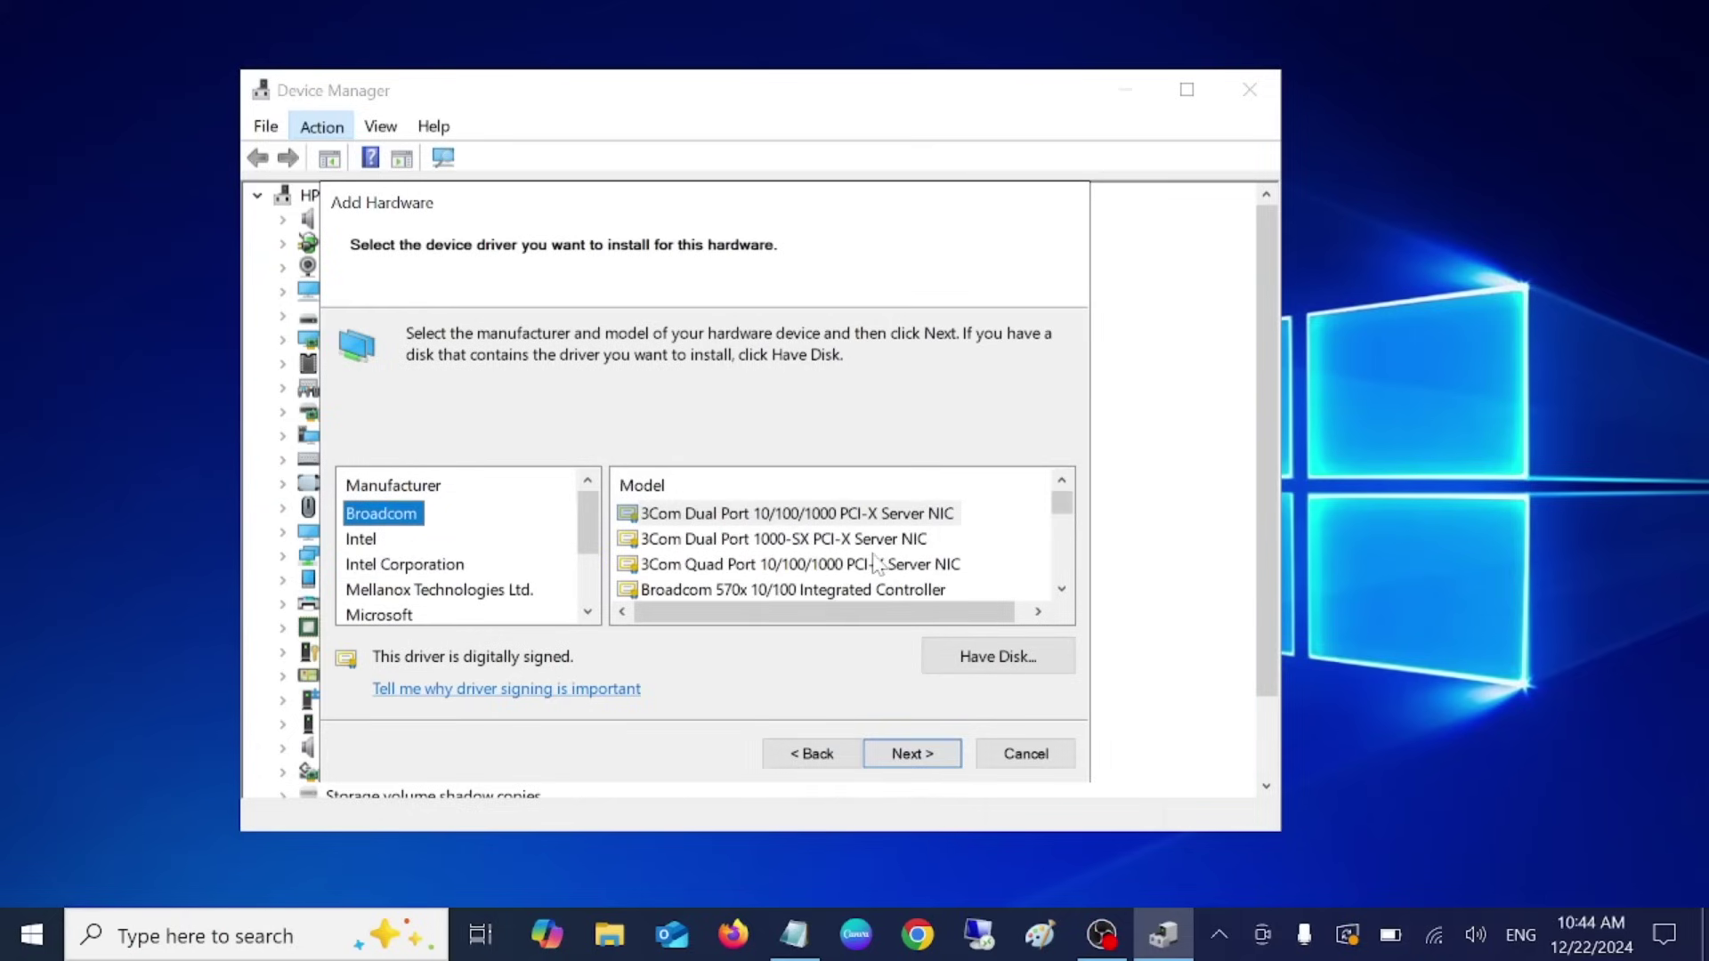
pyautogui.scroll(-2, 877, 563)
pyautogui.scroll(-5, 876, 563)
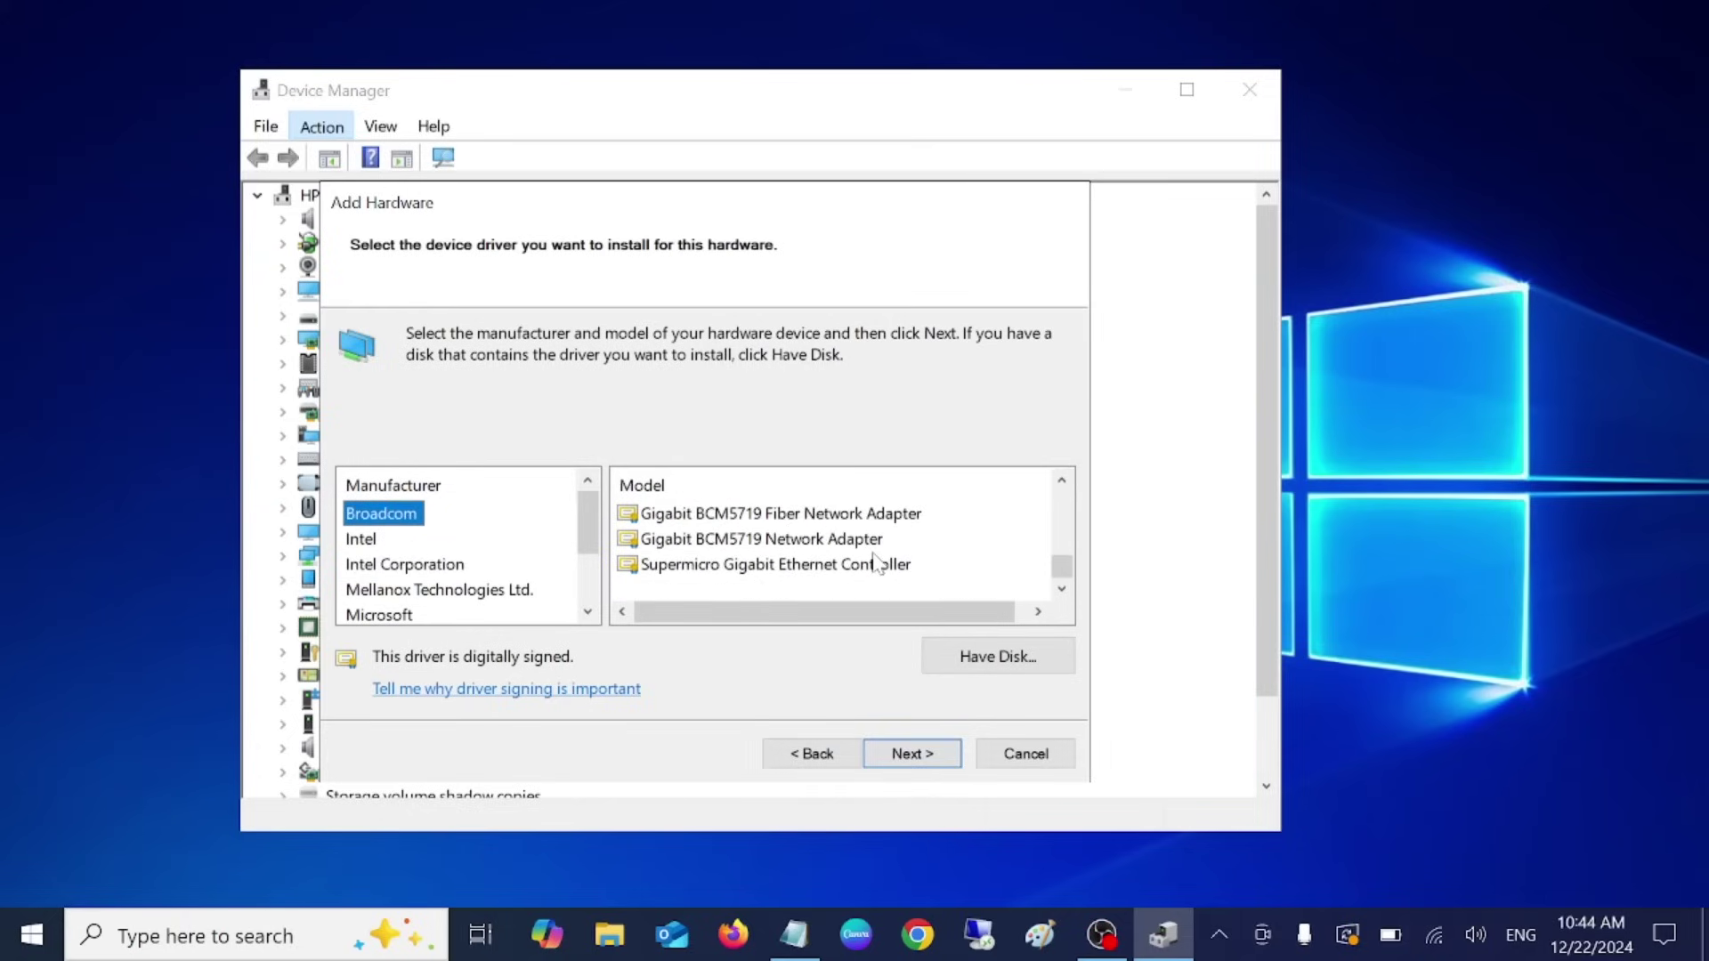
pyautogui.click(358, 539)
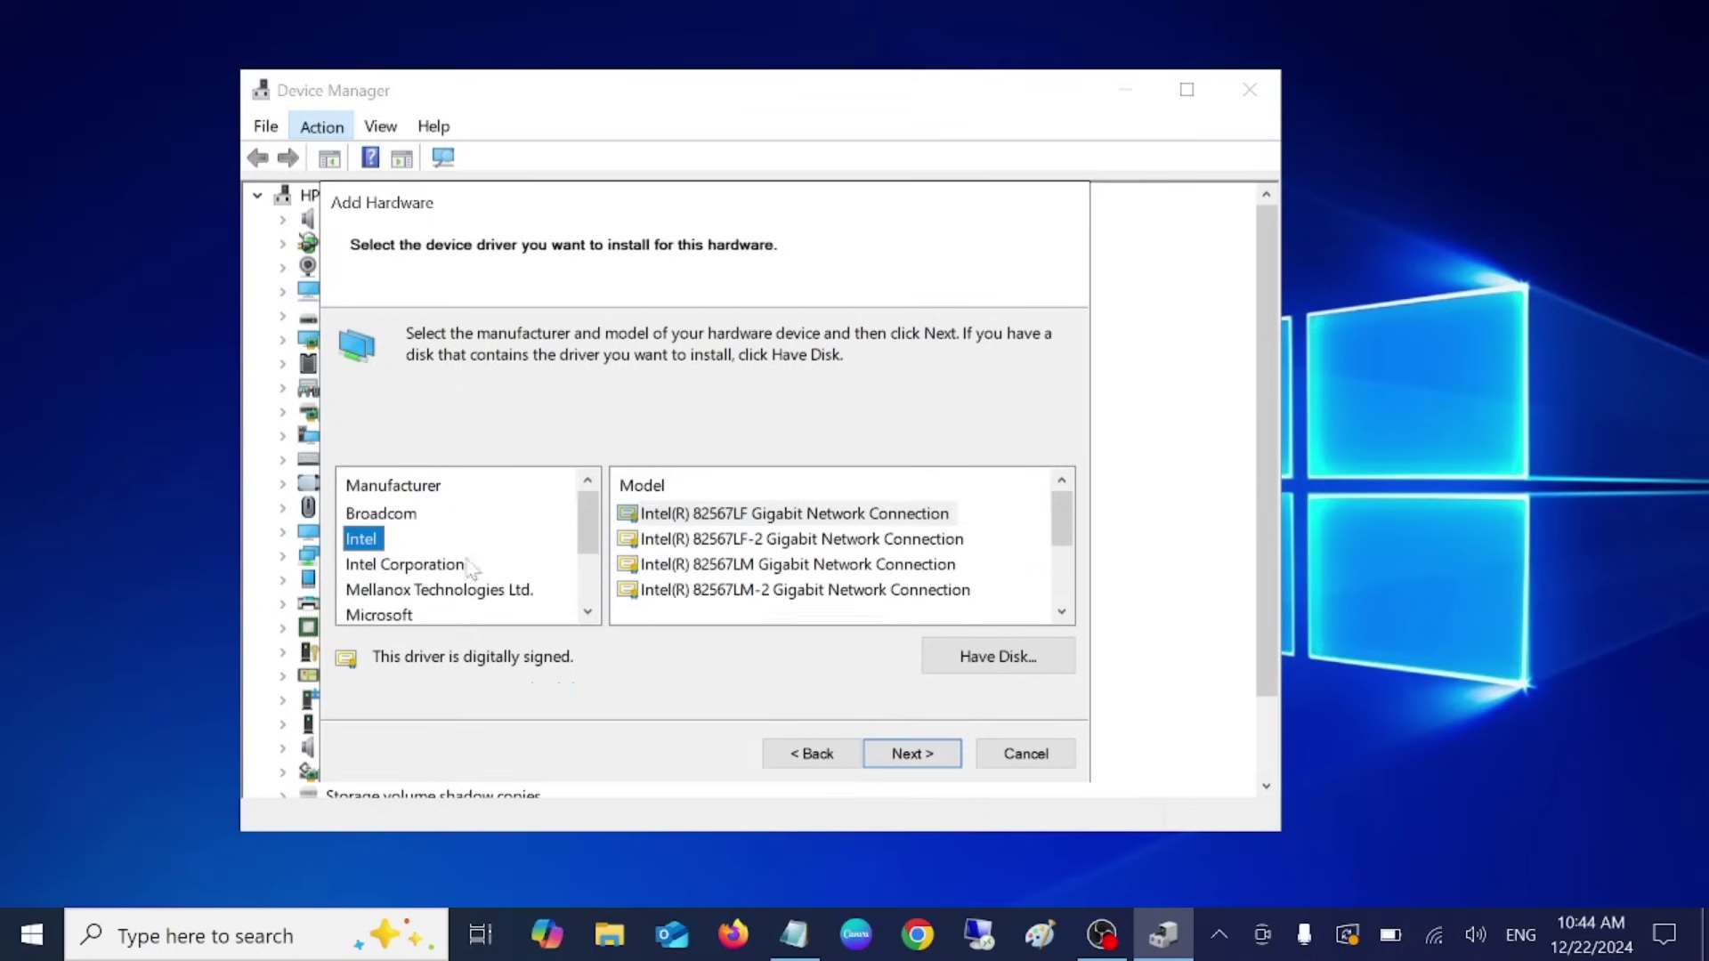
pyautogui.scroll(-2, 844, 552)
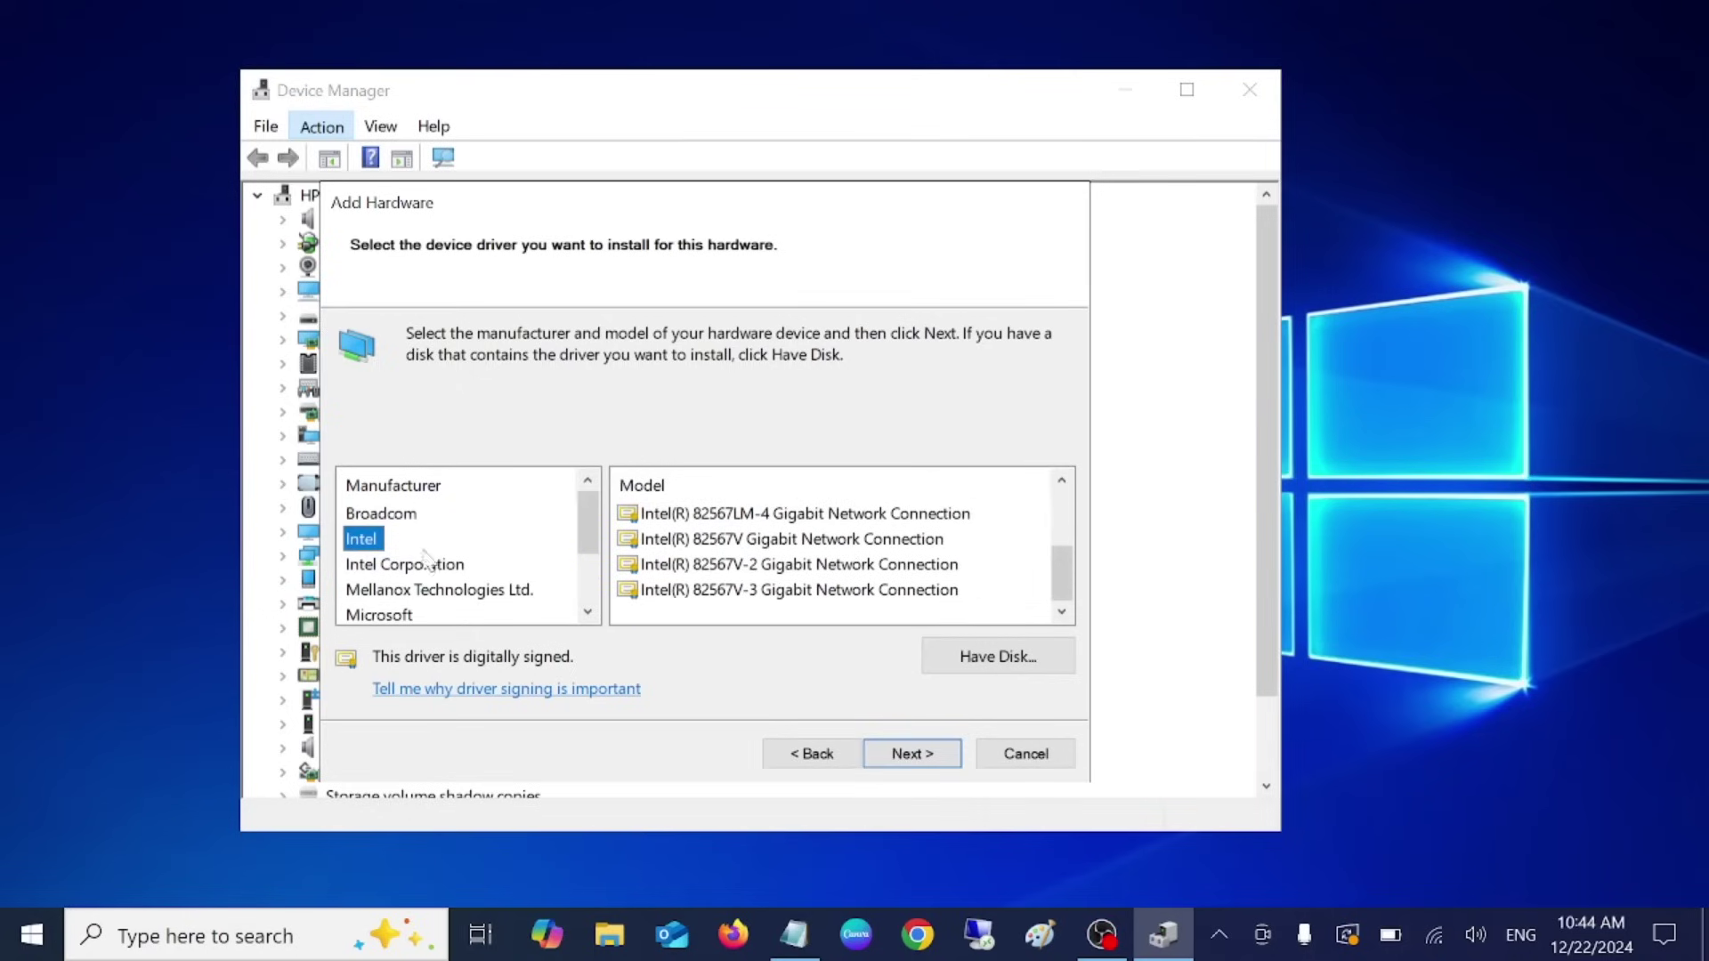
pyautogui.click(397, 565)
pyautogui.scroll(-8, 820, 546)
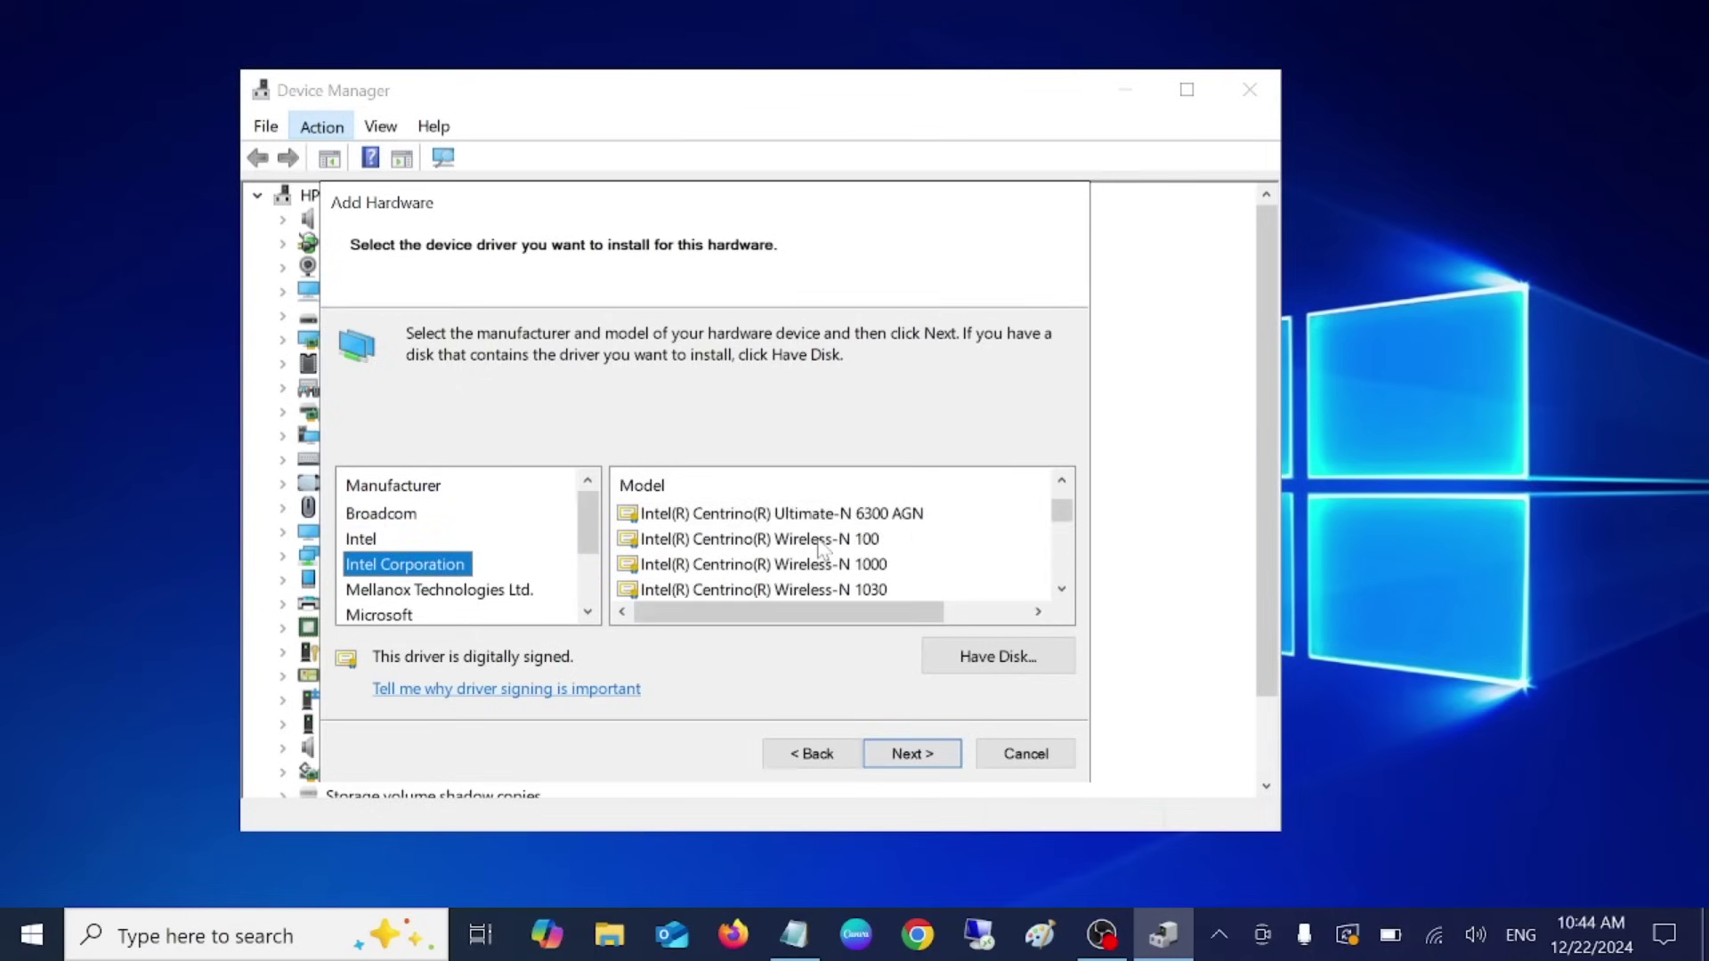
pyautogui.scroll(-6, 819, 546)
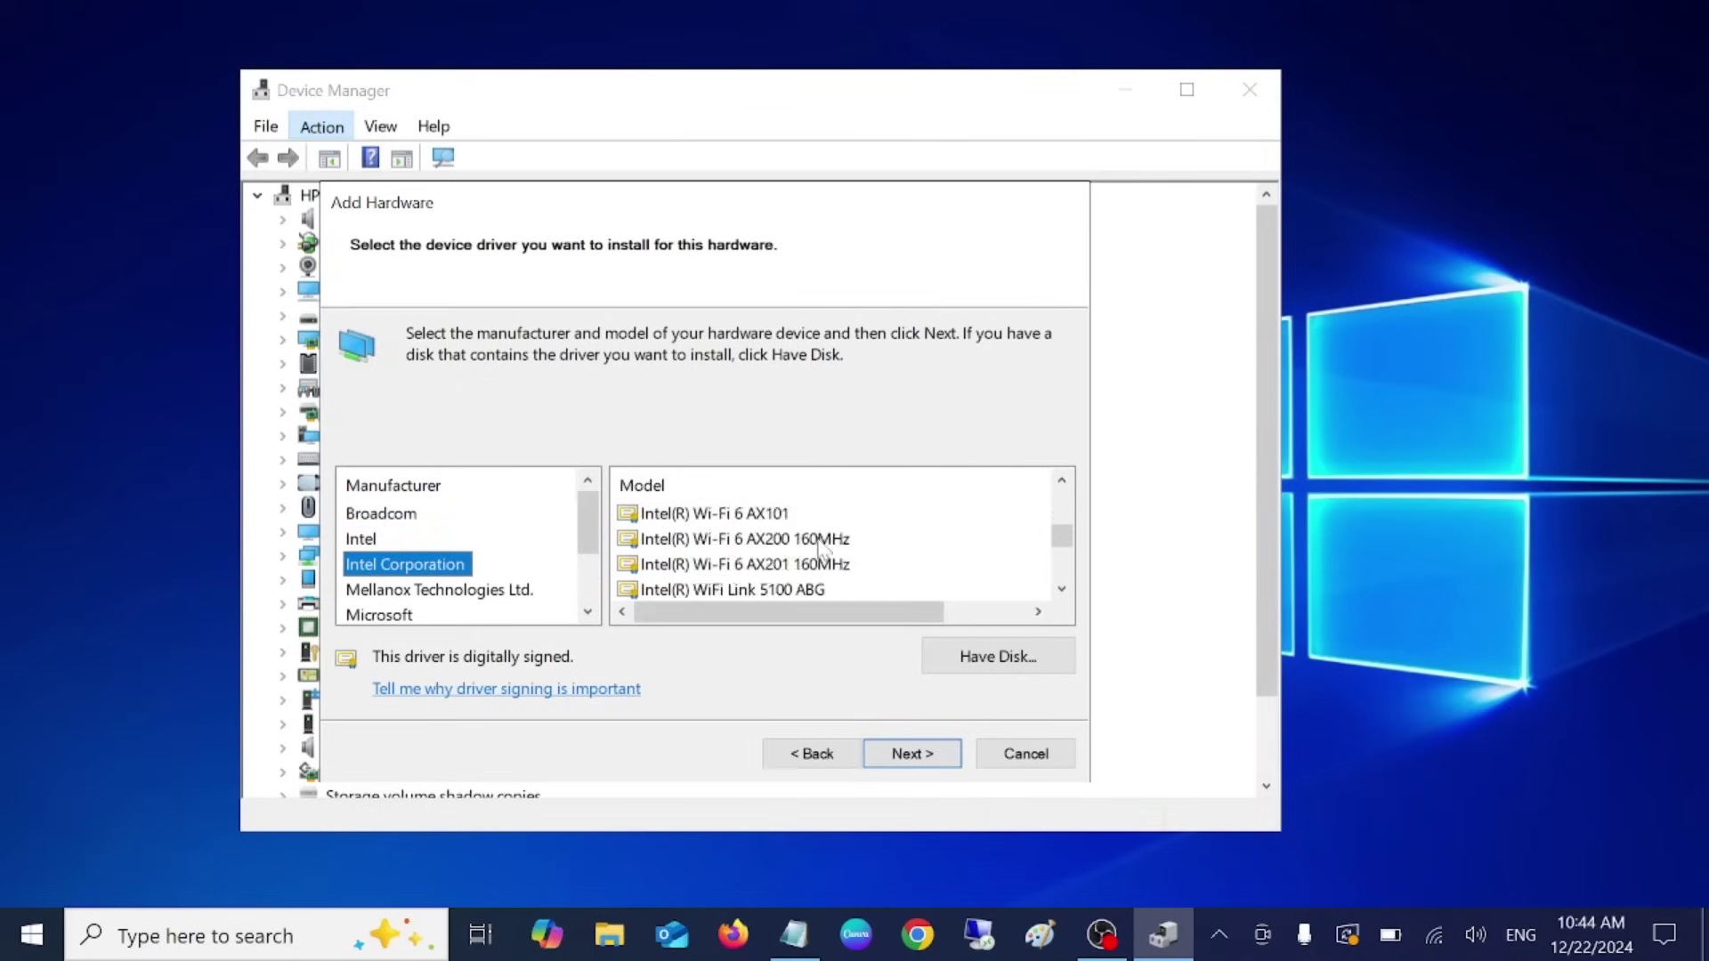
pyautogui.scroll(-5, 903, 566)
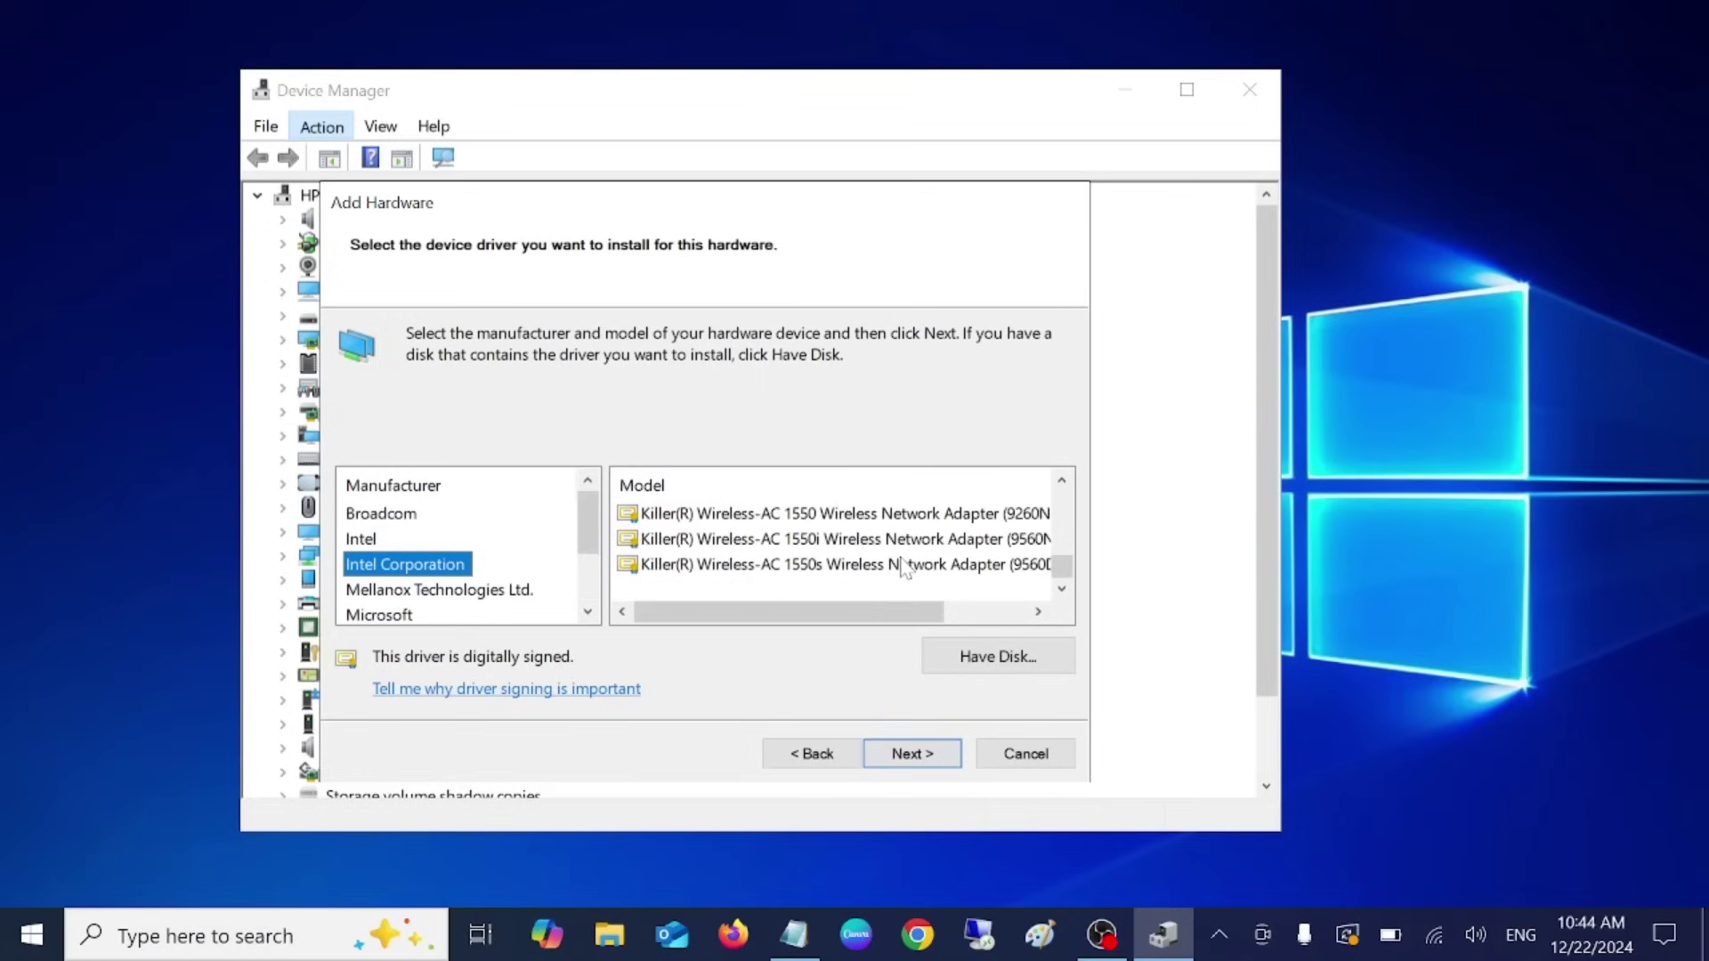
# - Look at Mellanox, then select Microsoft's Generic Mobile Broadband Adapter model
pyautogui.click(427, 587)
pyautogui.scroll(-8, 890, 552)
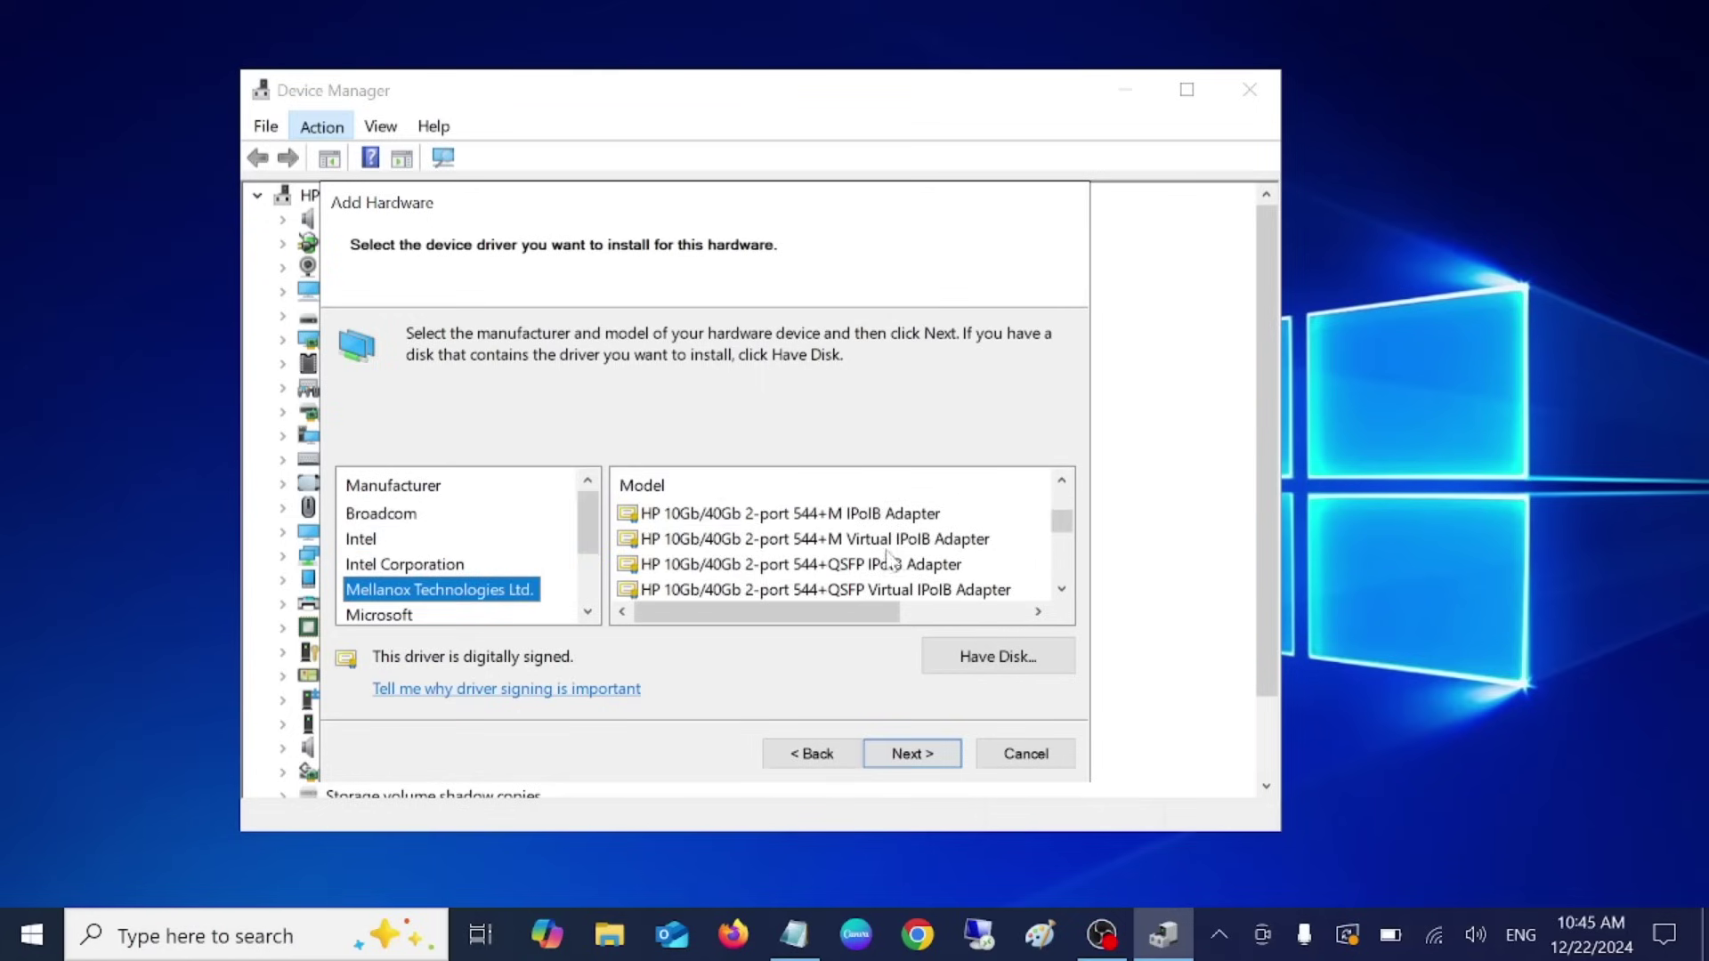
pyautogui.scroll(-6, 893, 570)
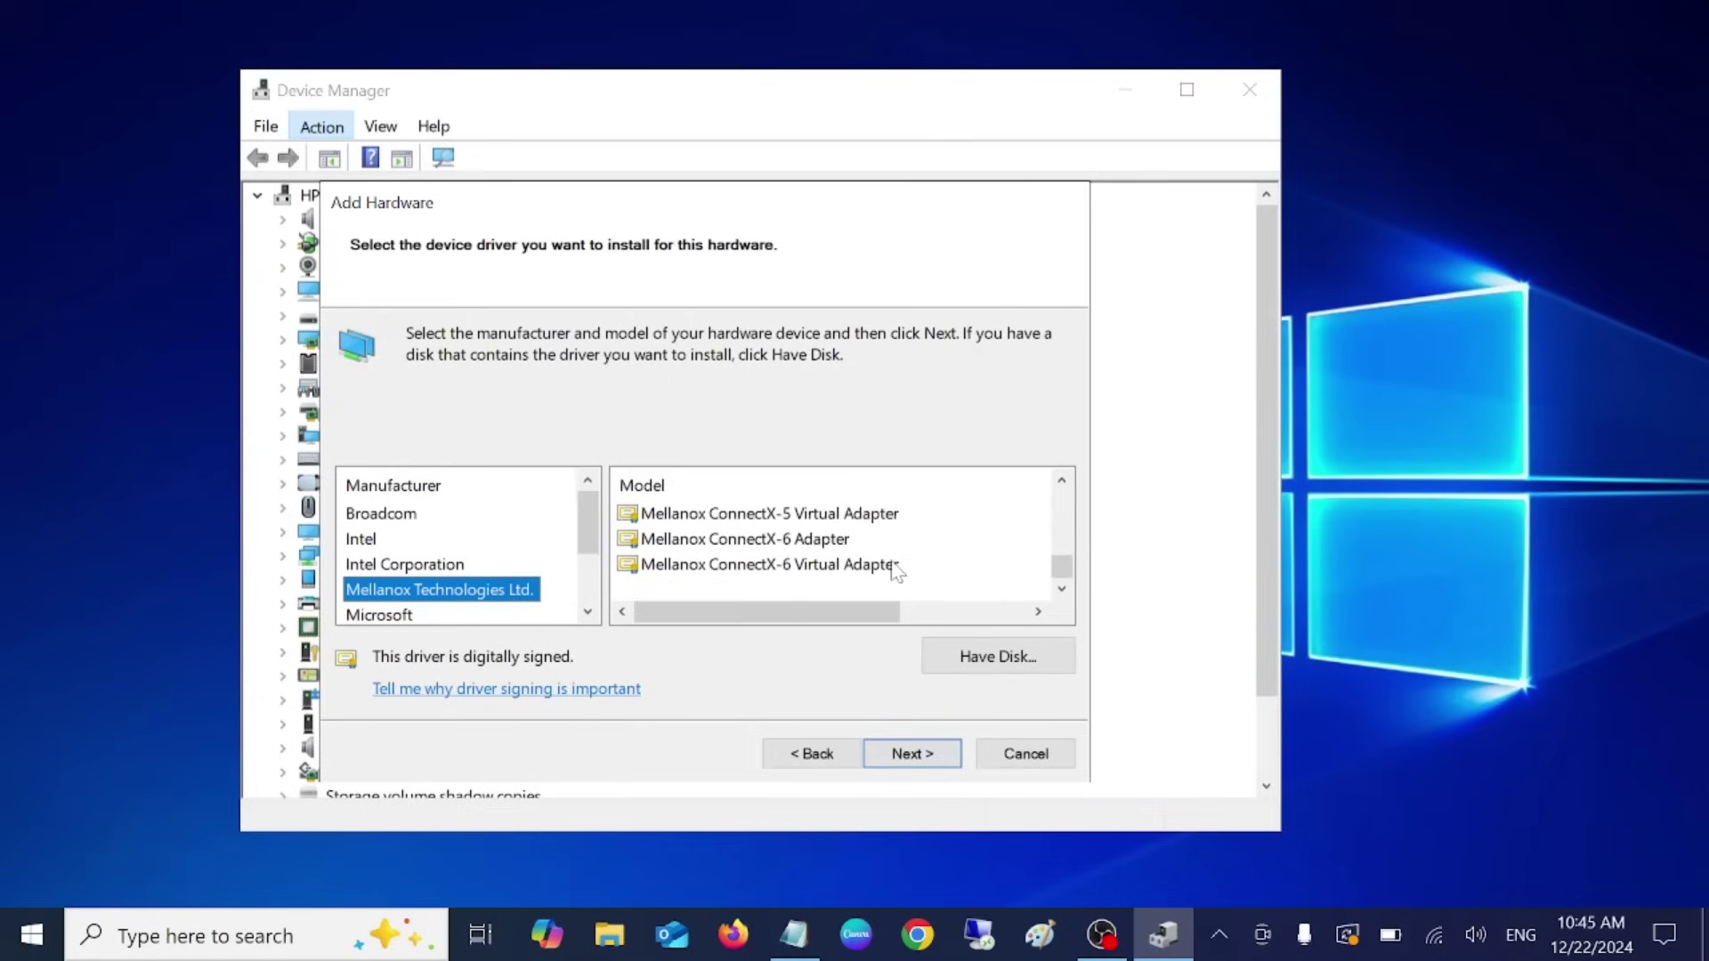
pyautogui.press('Down')
pyautogui.scroll(-3, 770, 552)
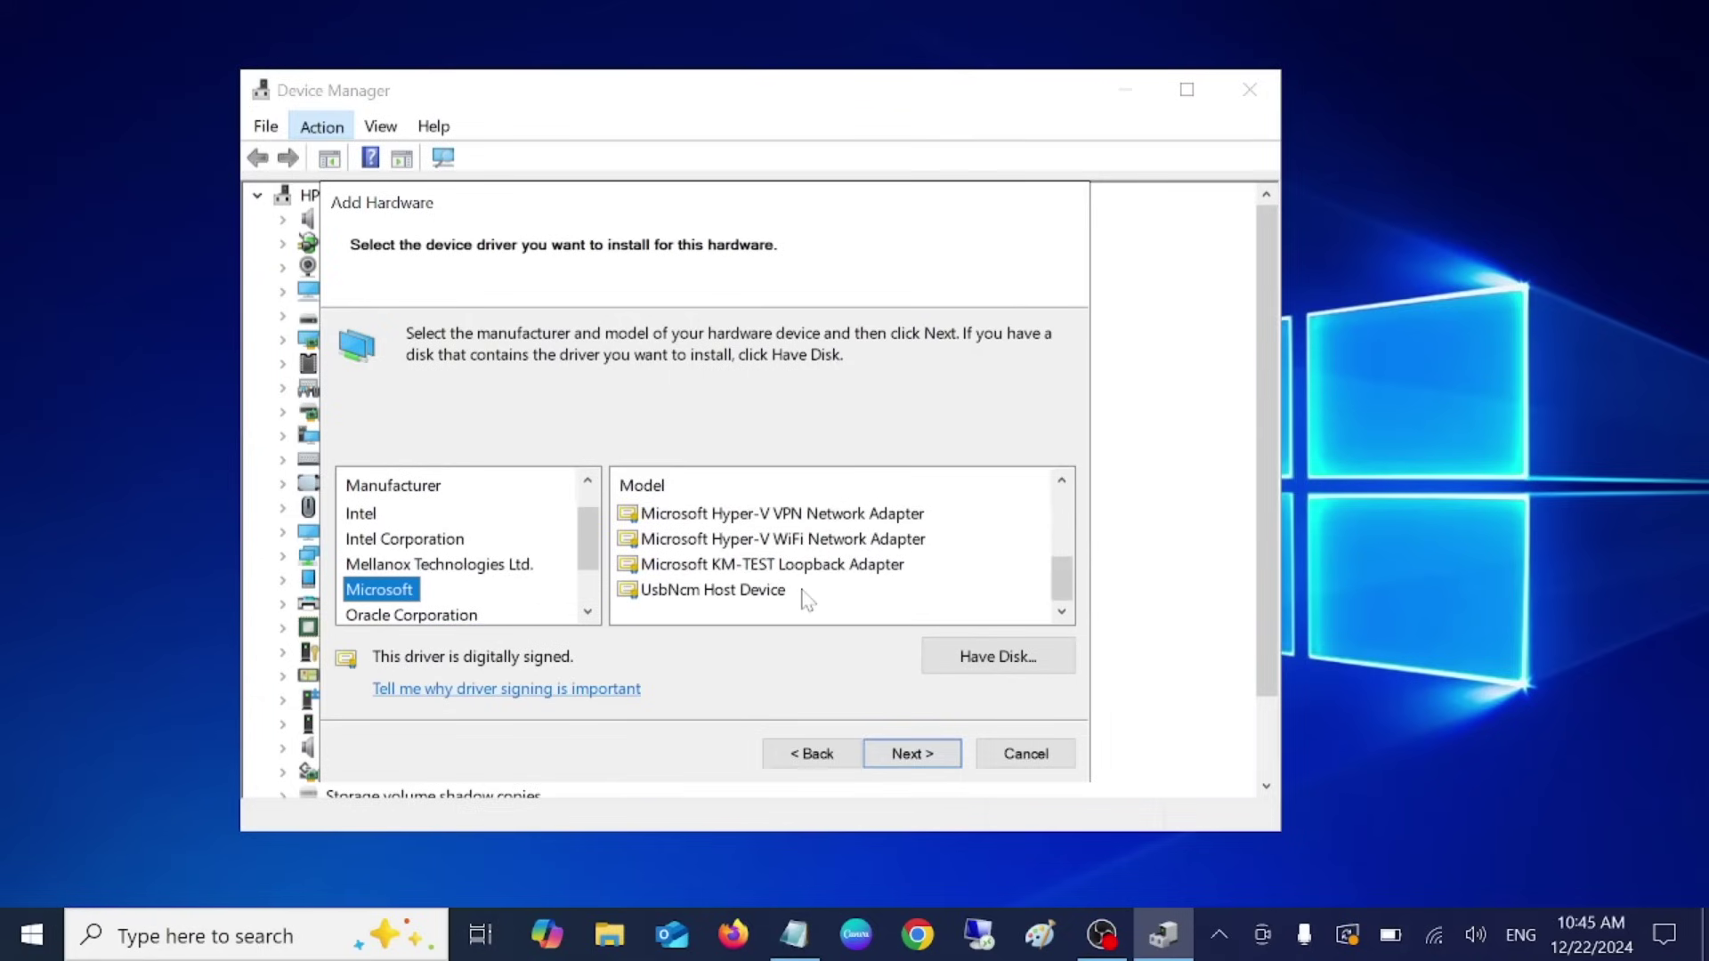
pyautogui.scroll(1, 806, 601)
pyautogui.scroll(1, 807, 601)
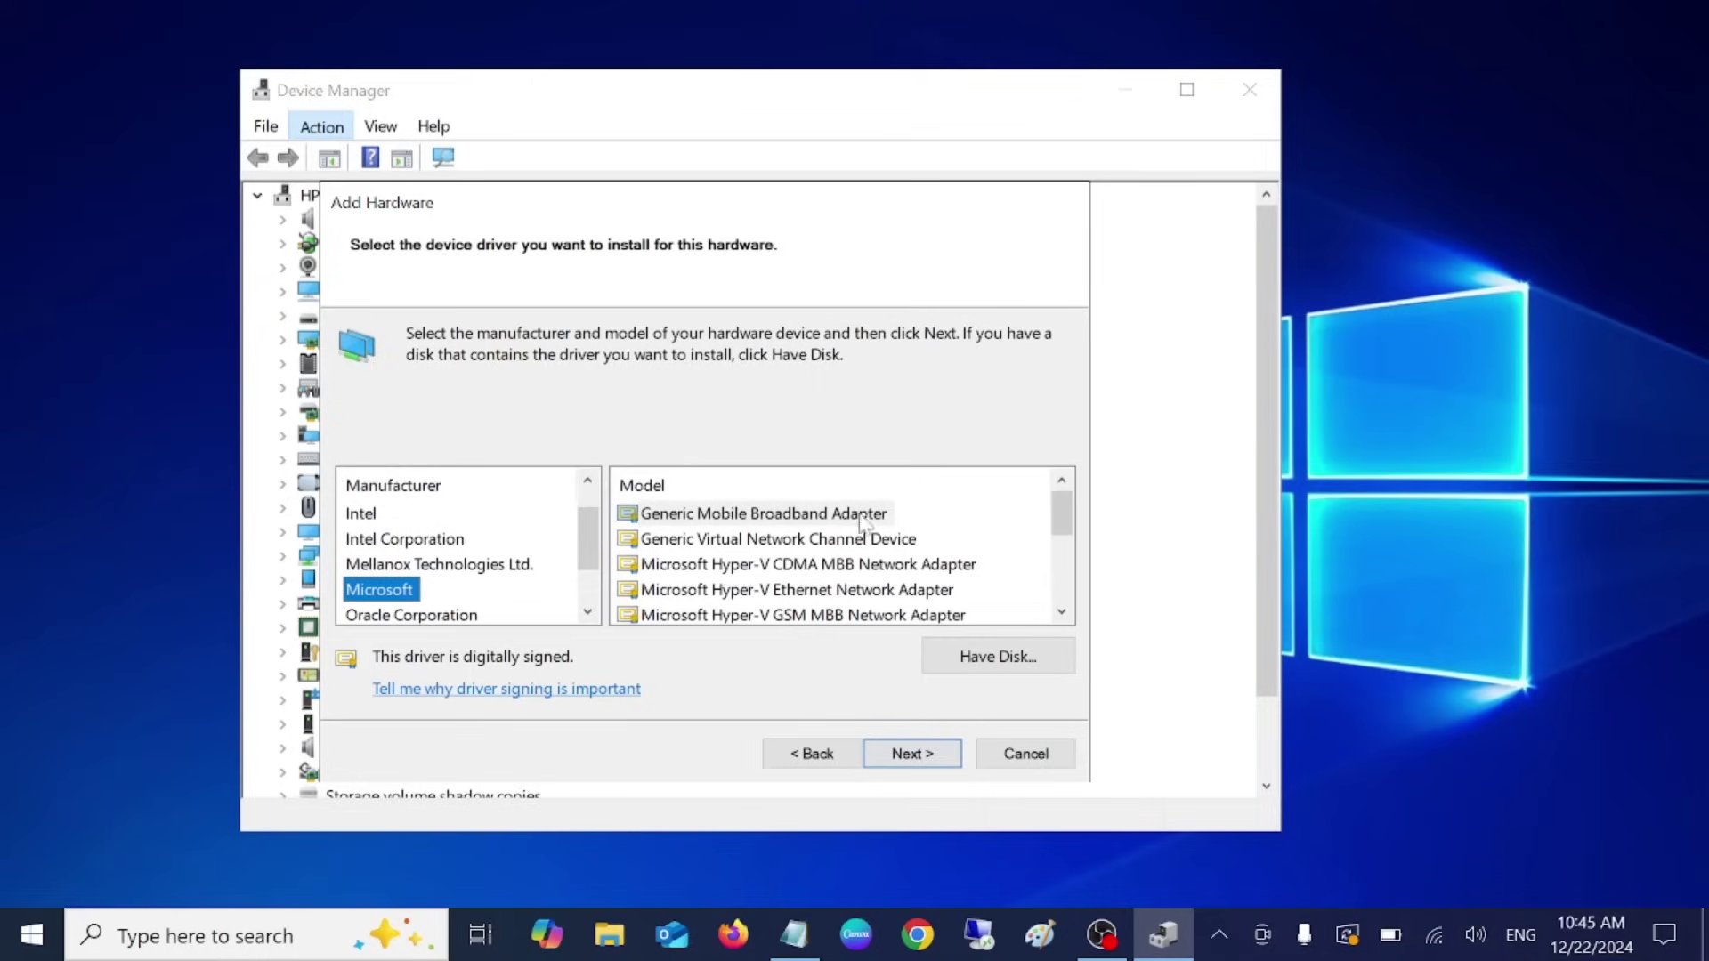
pyautogui.click(795, 518)
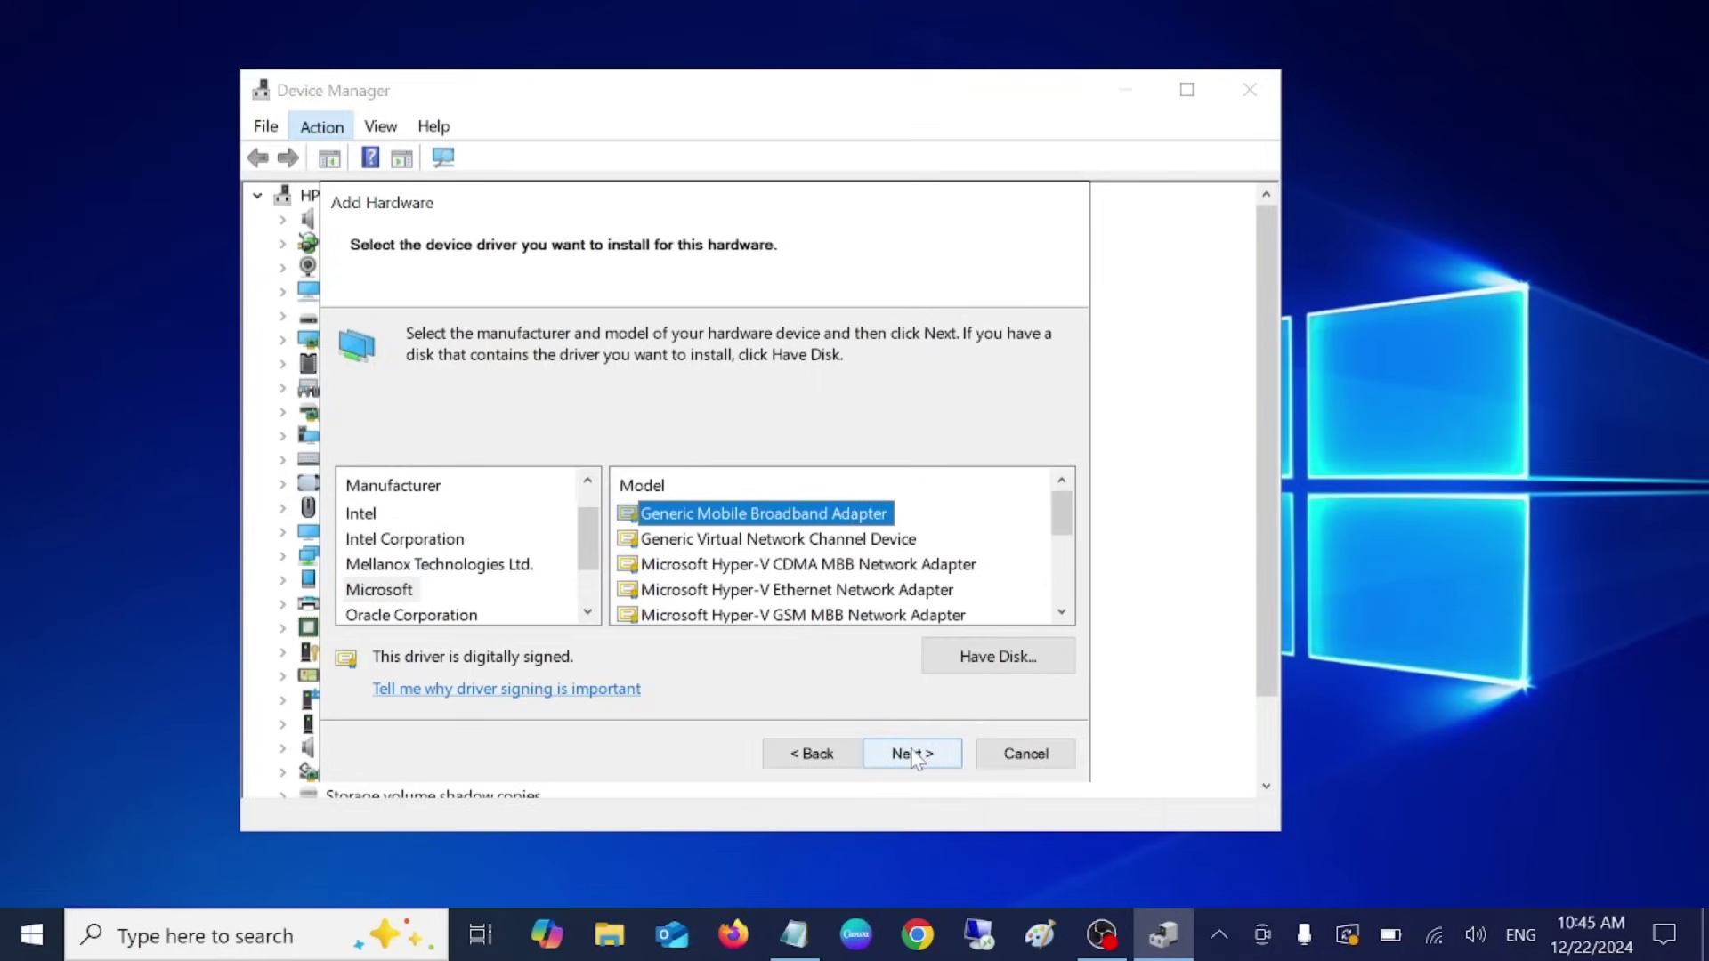
# - Cancel the Add Hardware wizard and run Scan for hardware changes
pyautogui.click(1019, 768)
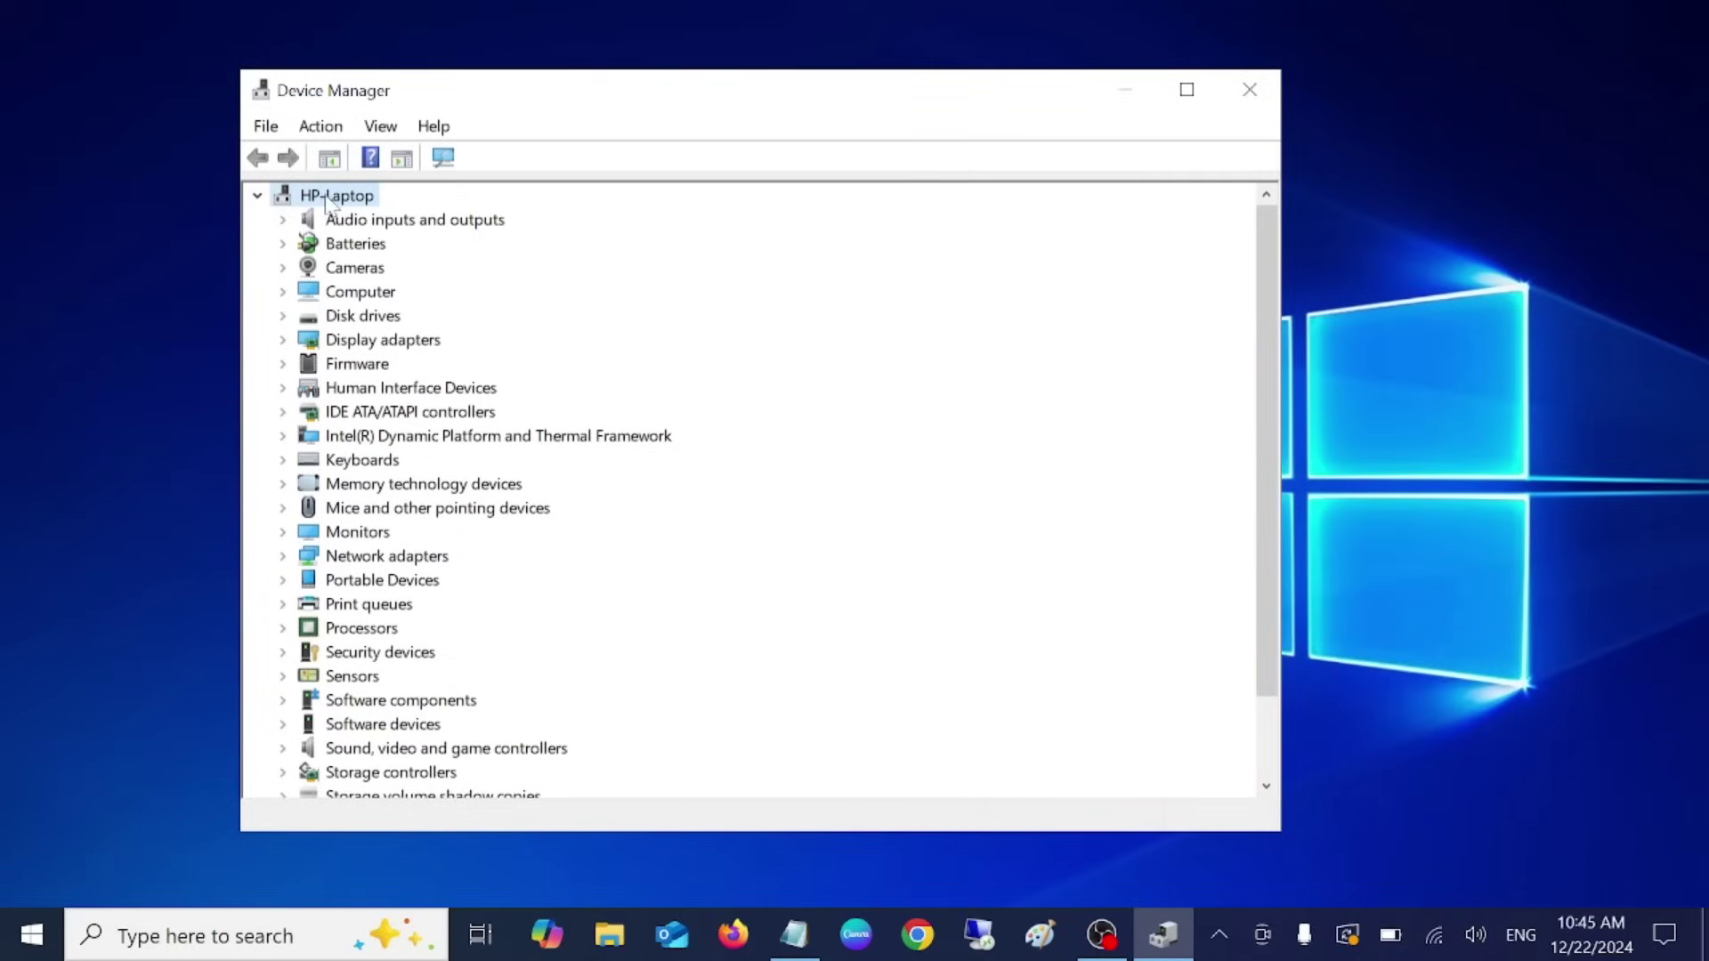
pyautogui.click(320, 129)
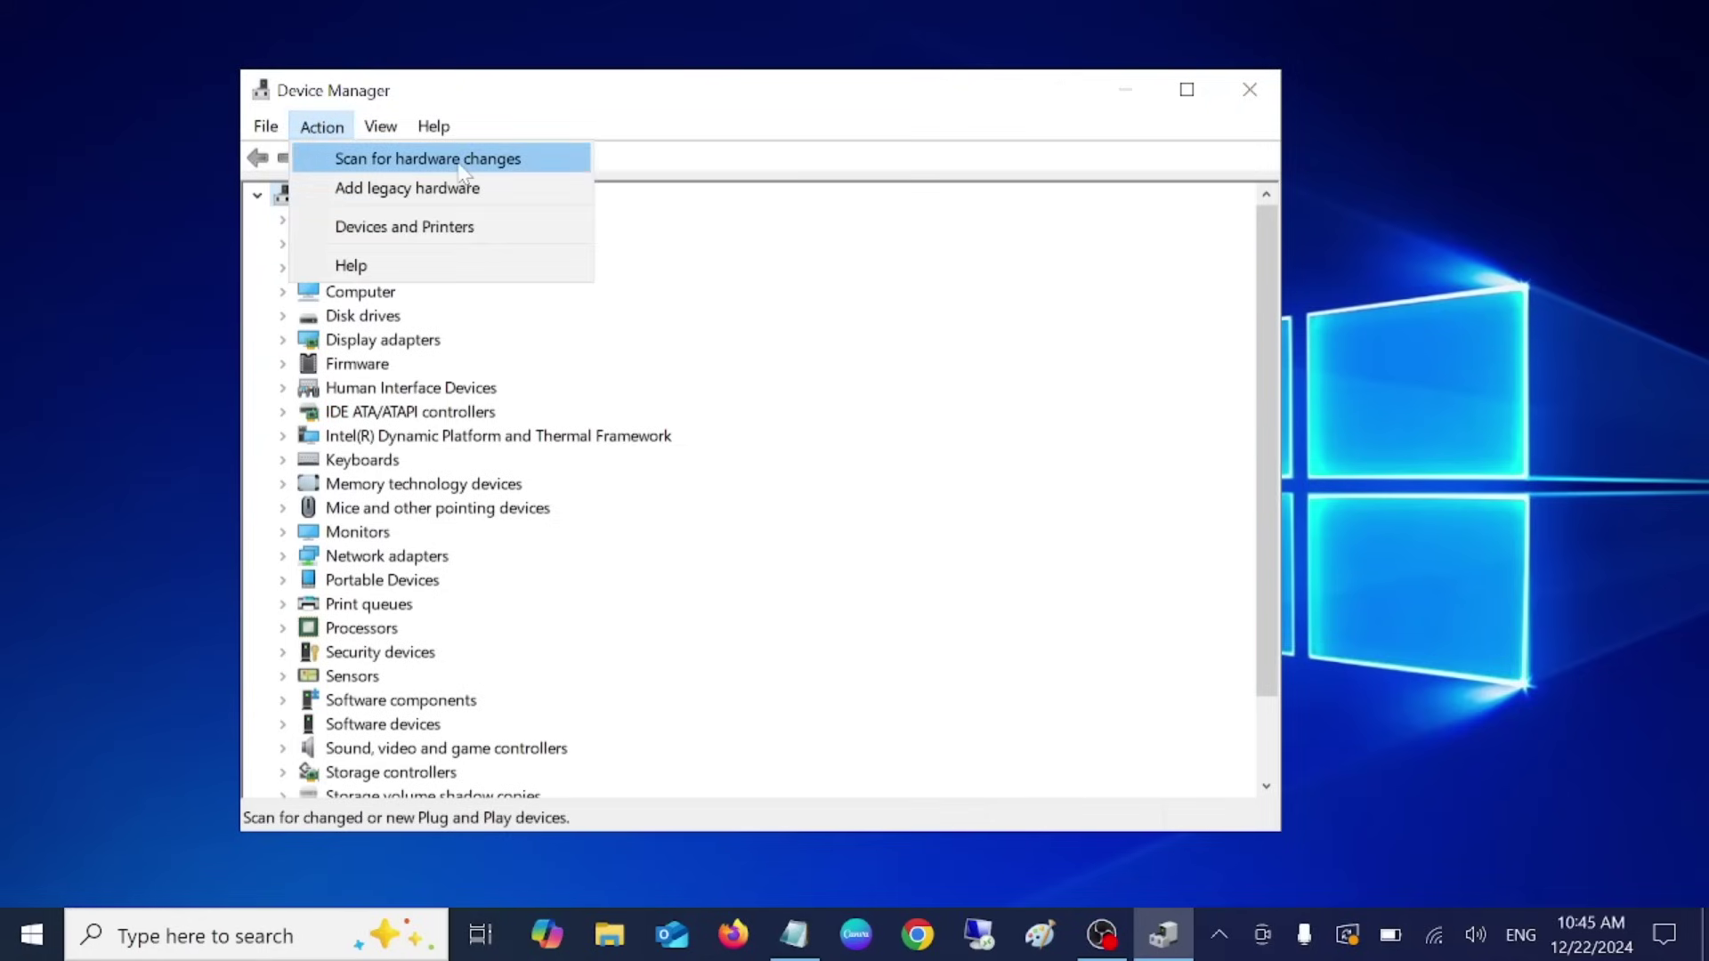
pyautogui.click(427, 159)
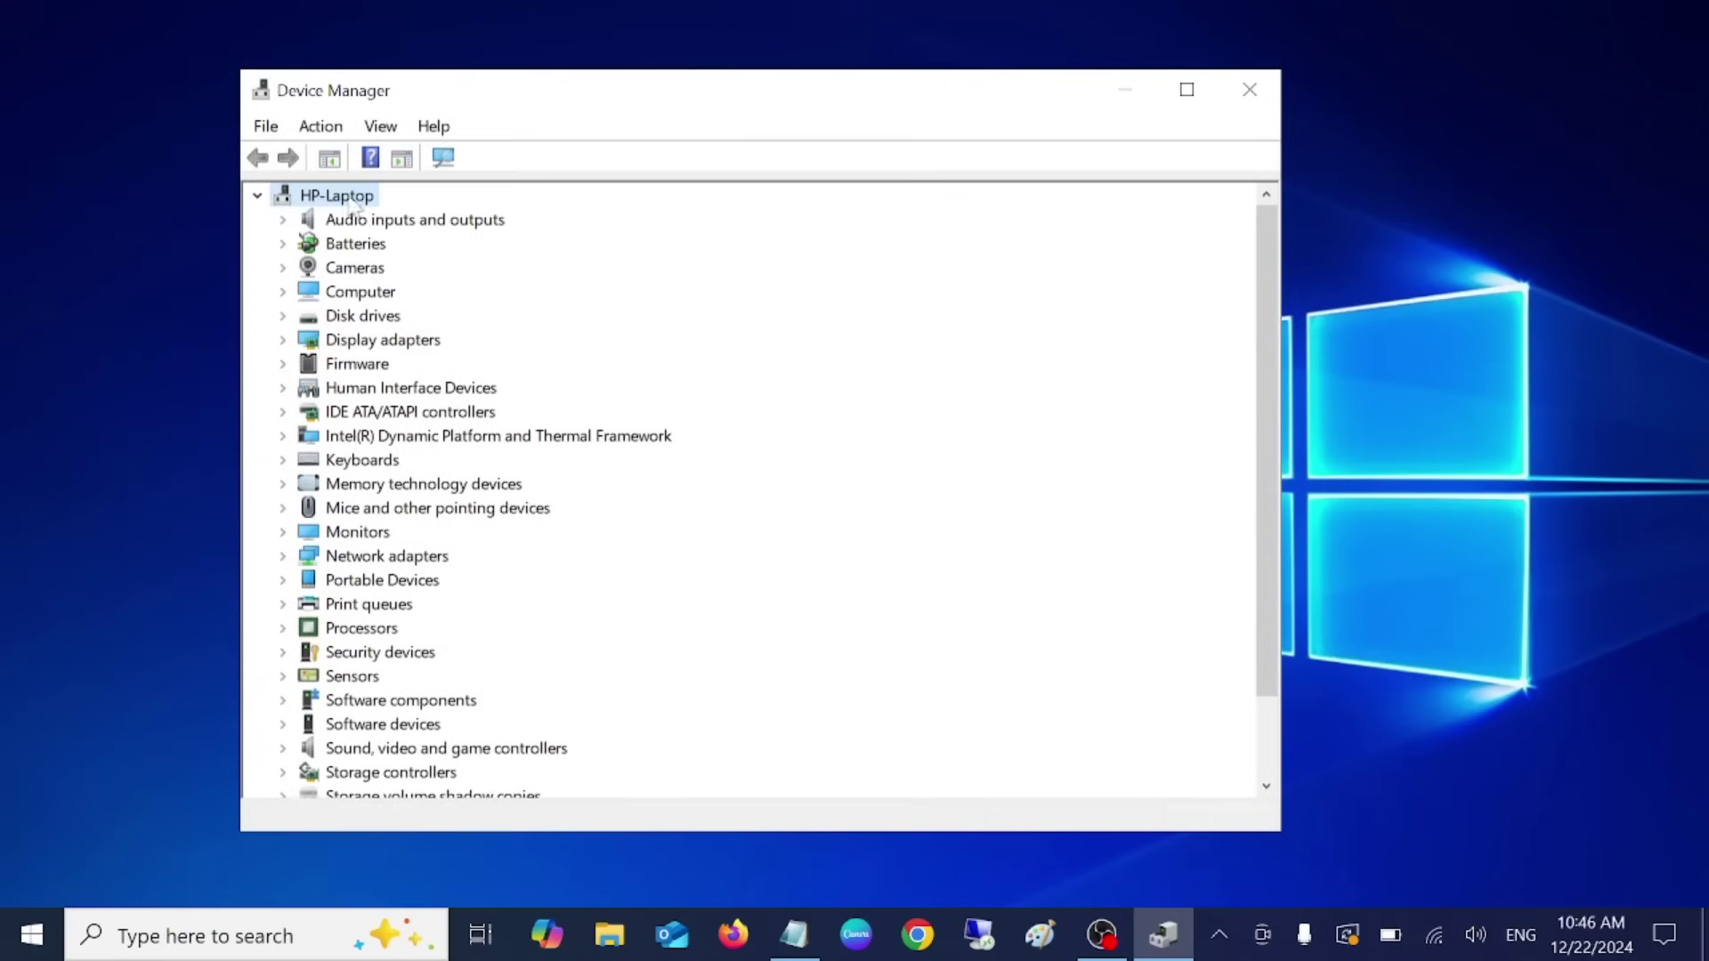
# - Close Device Manager without choosing another action
pyautogui.click(321, 126)
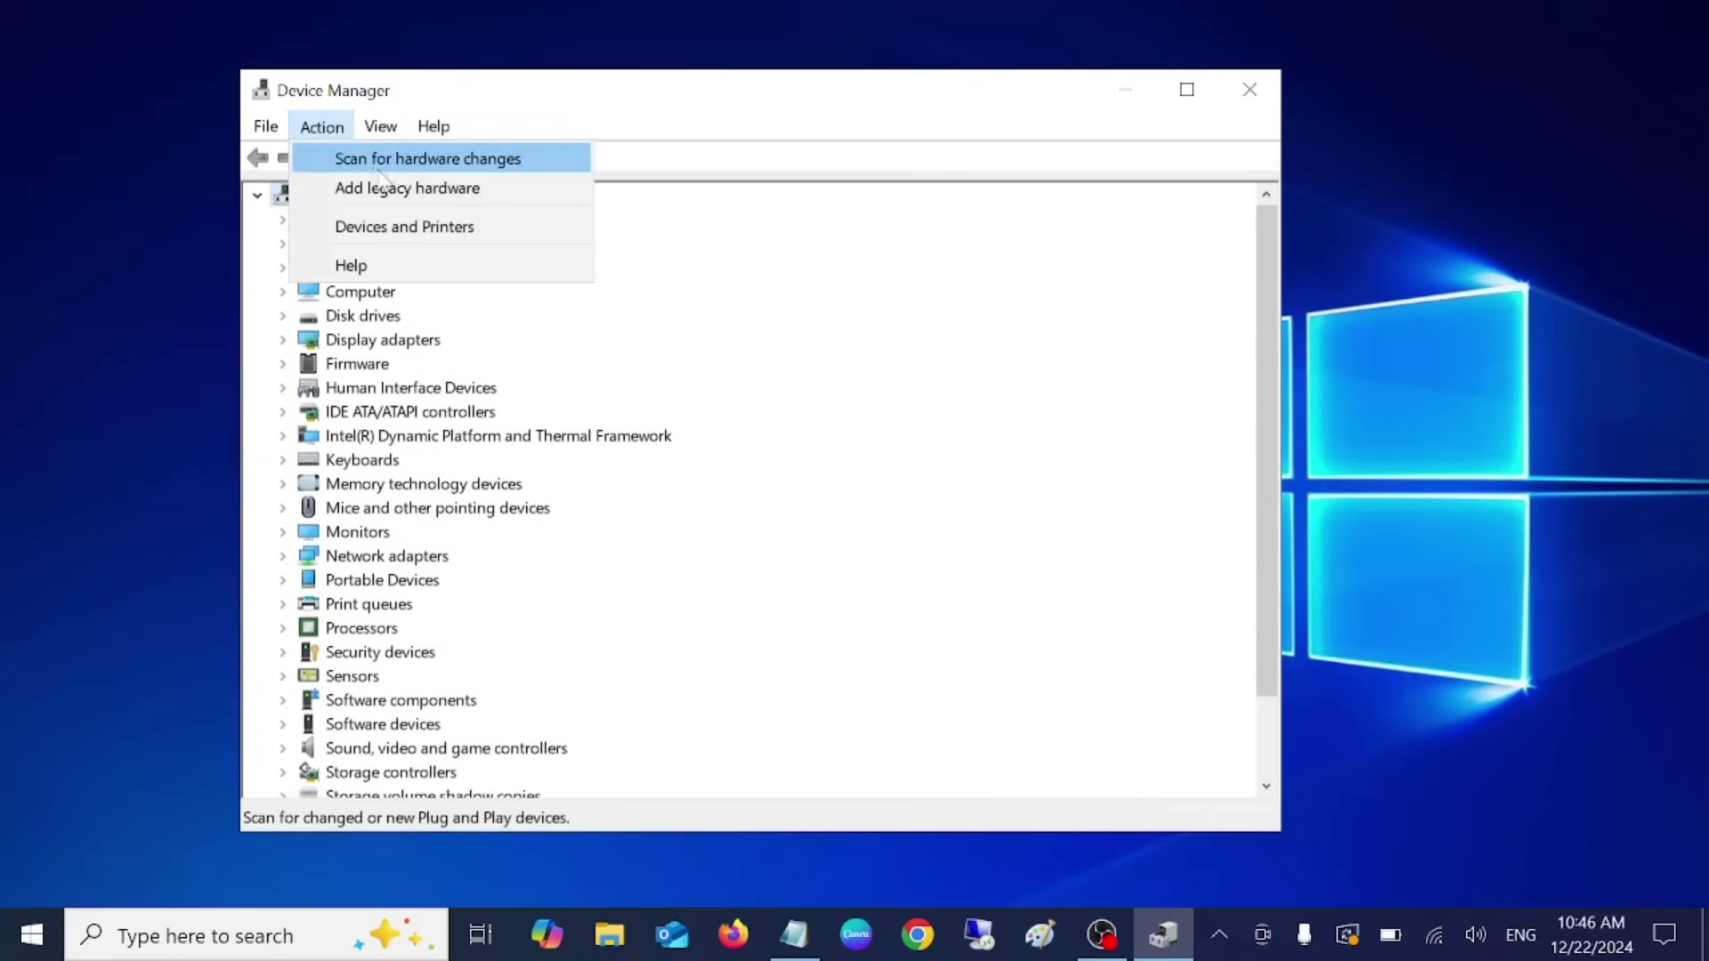
pyautogui.click(511, 119)
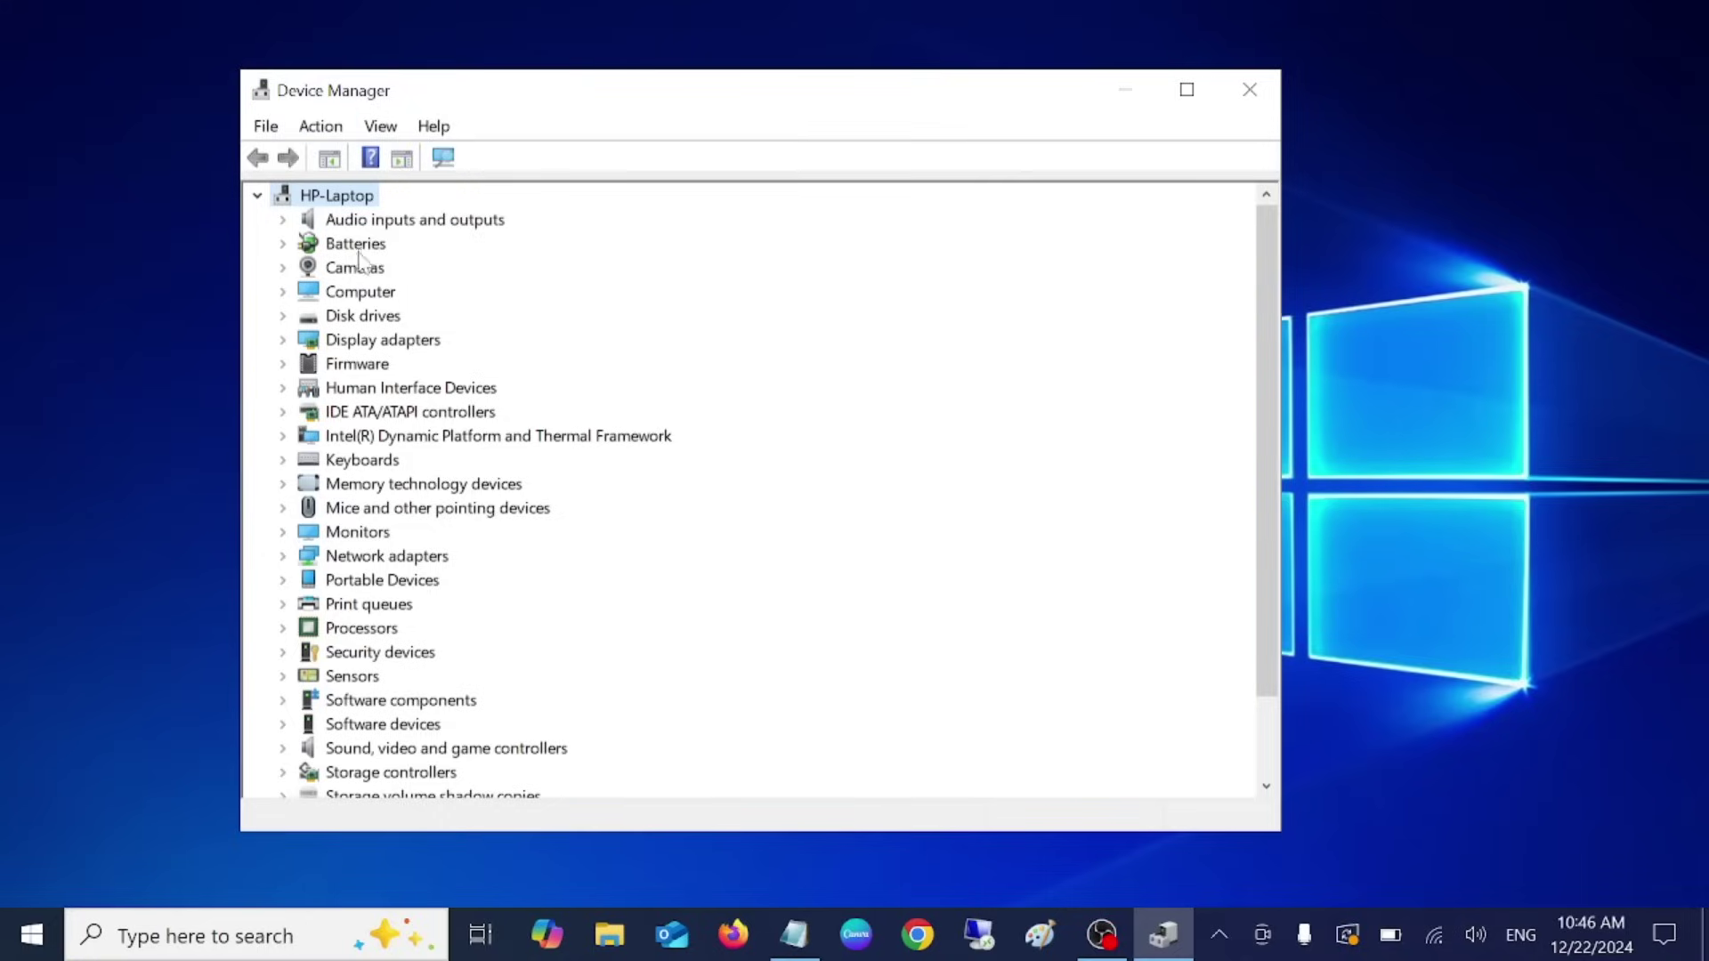
pyautogui.click(1251, 91)
# - Launch Google Chrome and search for the Intel Bluetooth driver ('intel blu')
pyautogui.click(236, 921)
pyautogui.write('g')
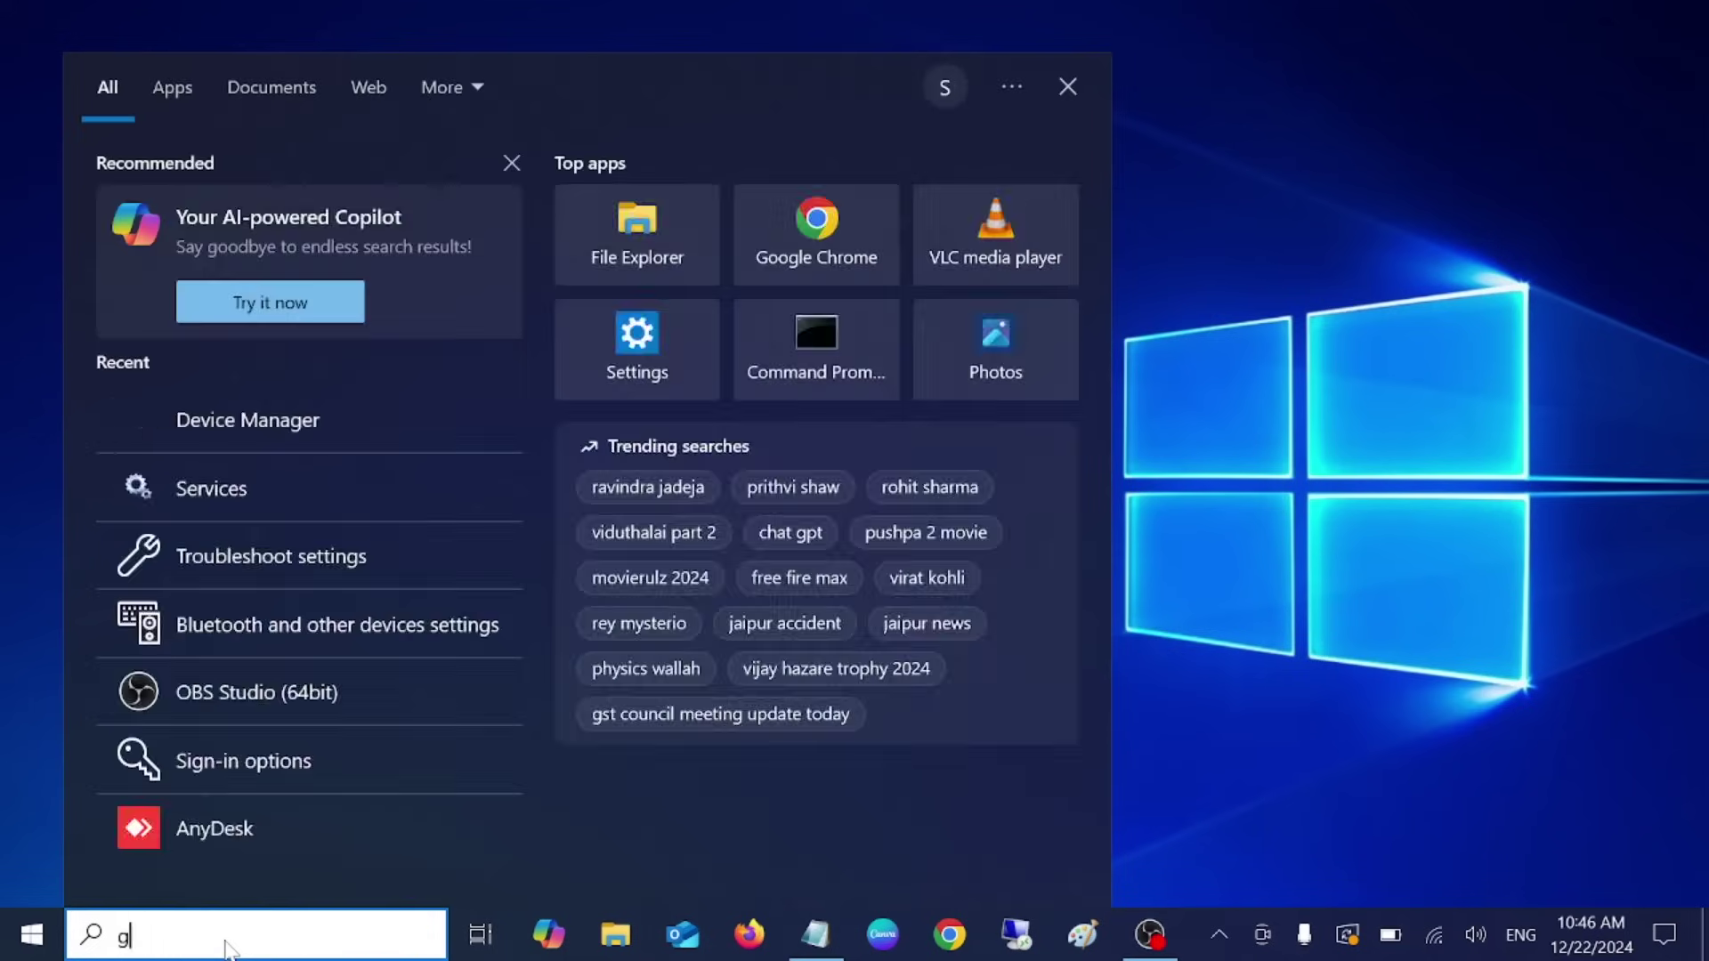
pyautogui.write('oog')
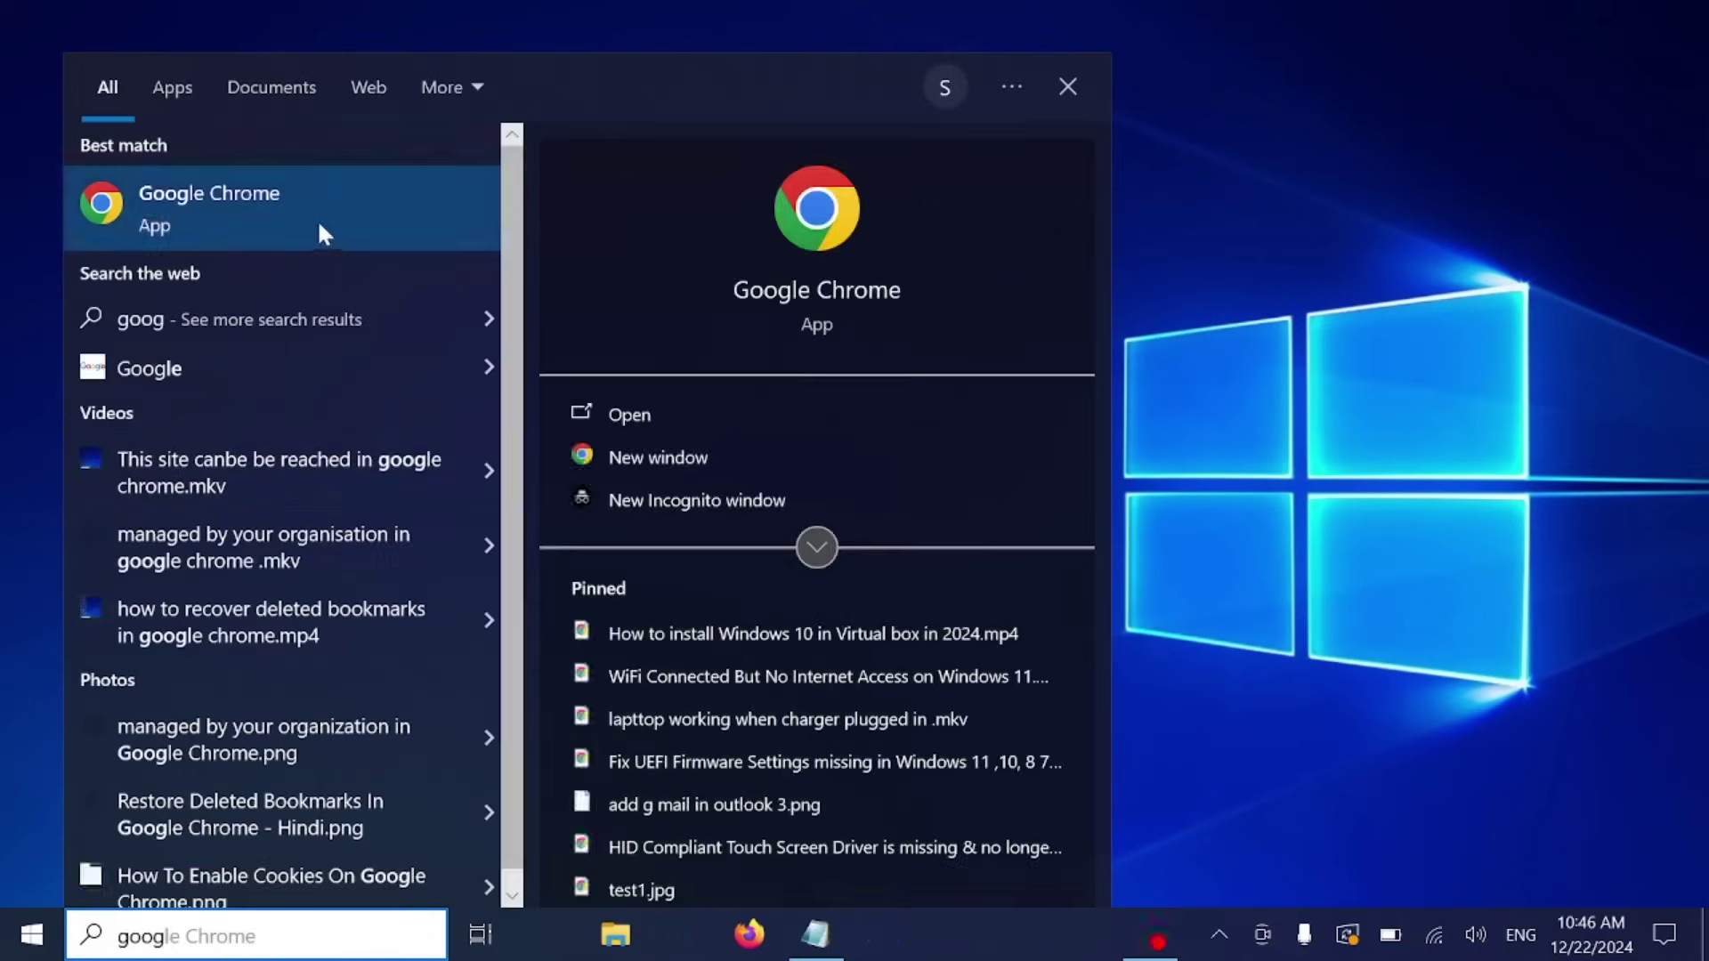
pyautogui.click(321, 225)
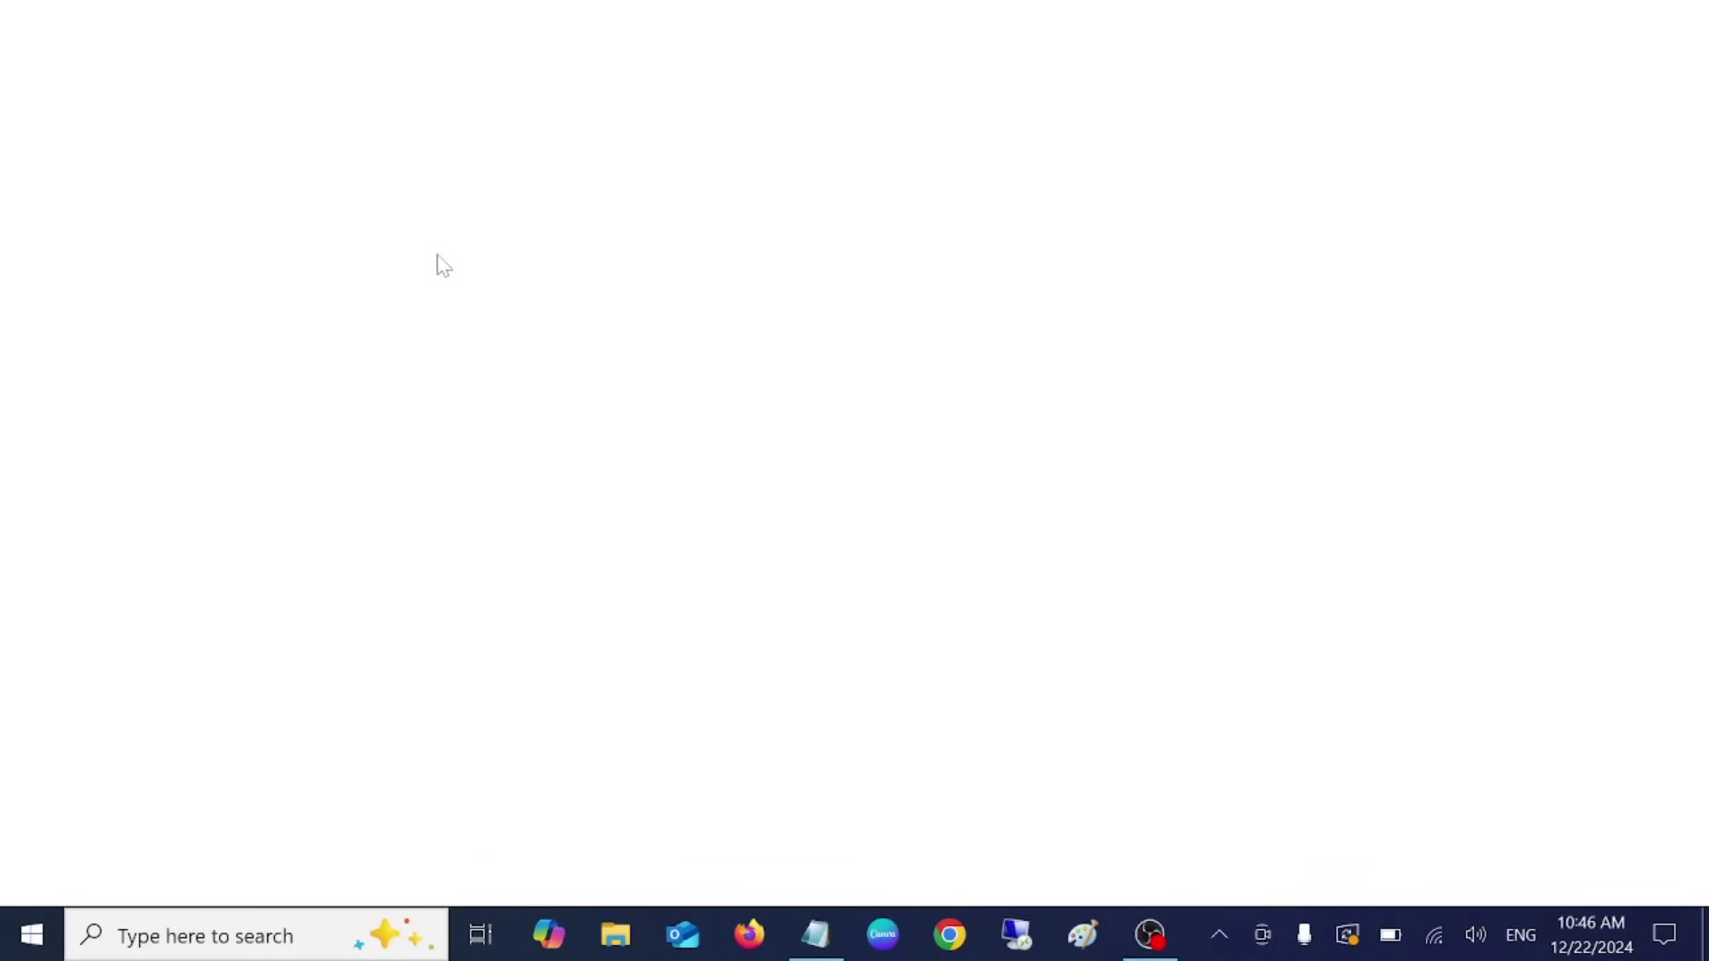
pyautogui.click(406, 84)
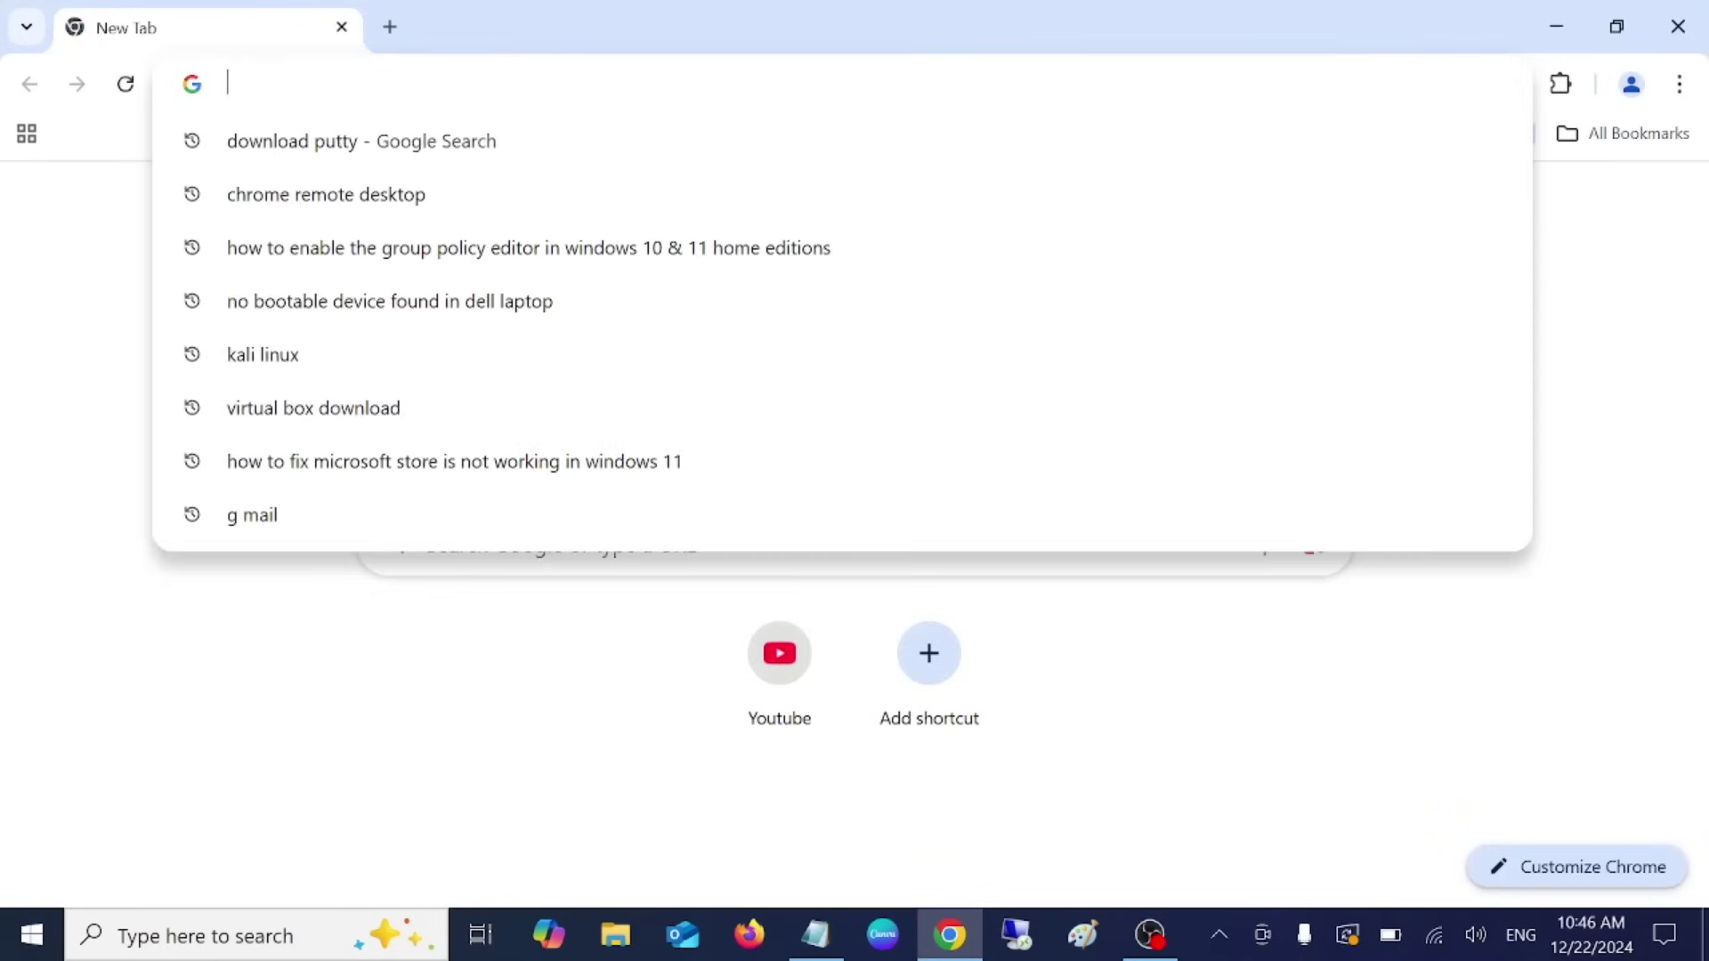
pyautogui.write('intel blu')
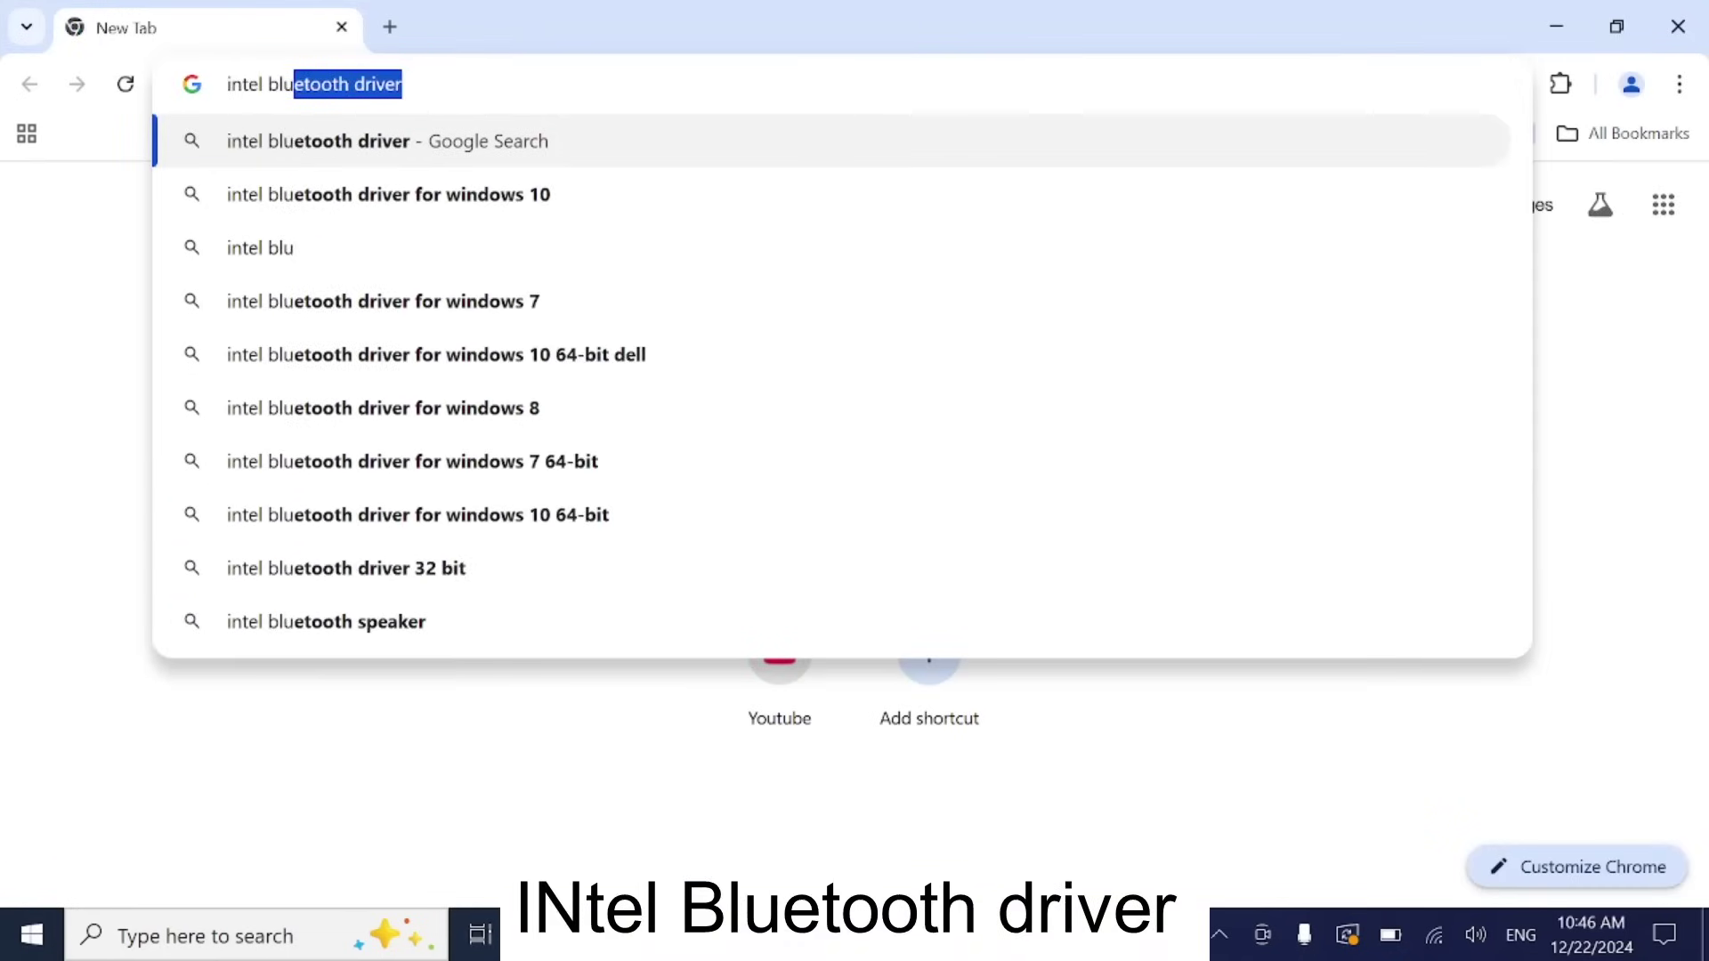
pyautogui.press('Return')
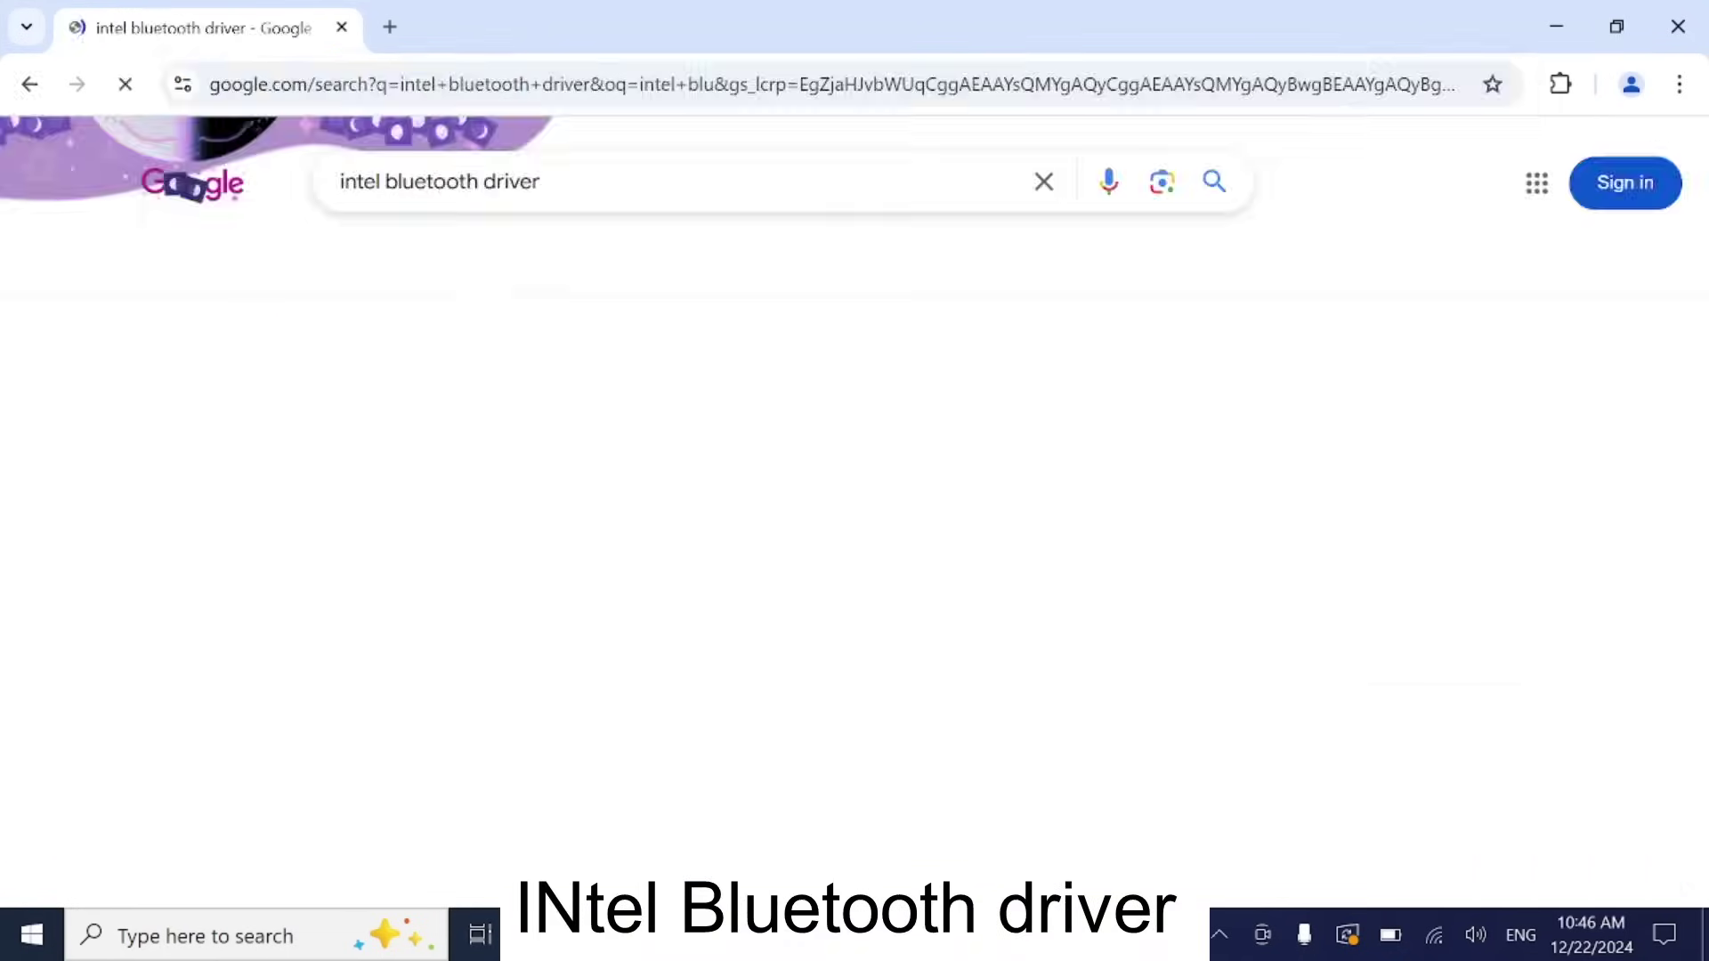
# - Download and launch the Intel Wireless Bluetooth 23.100.1 installer after accepting the license, then minimize Chrome
pyautogui.click(374, 420)
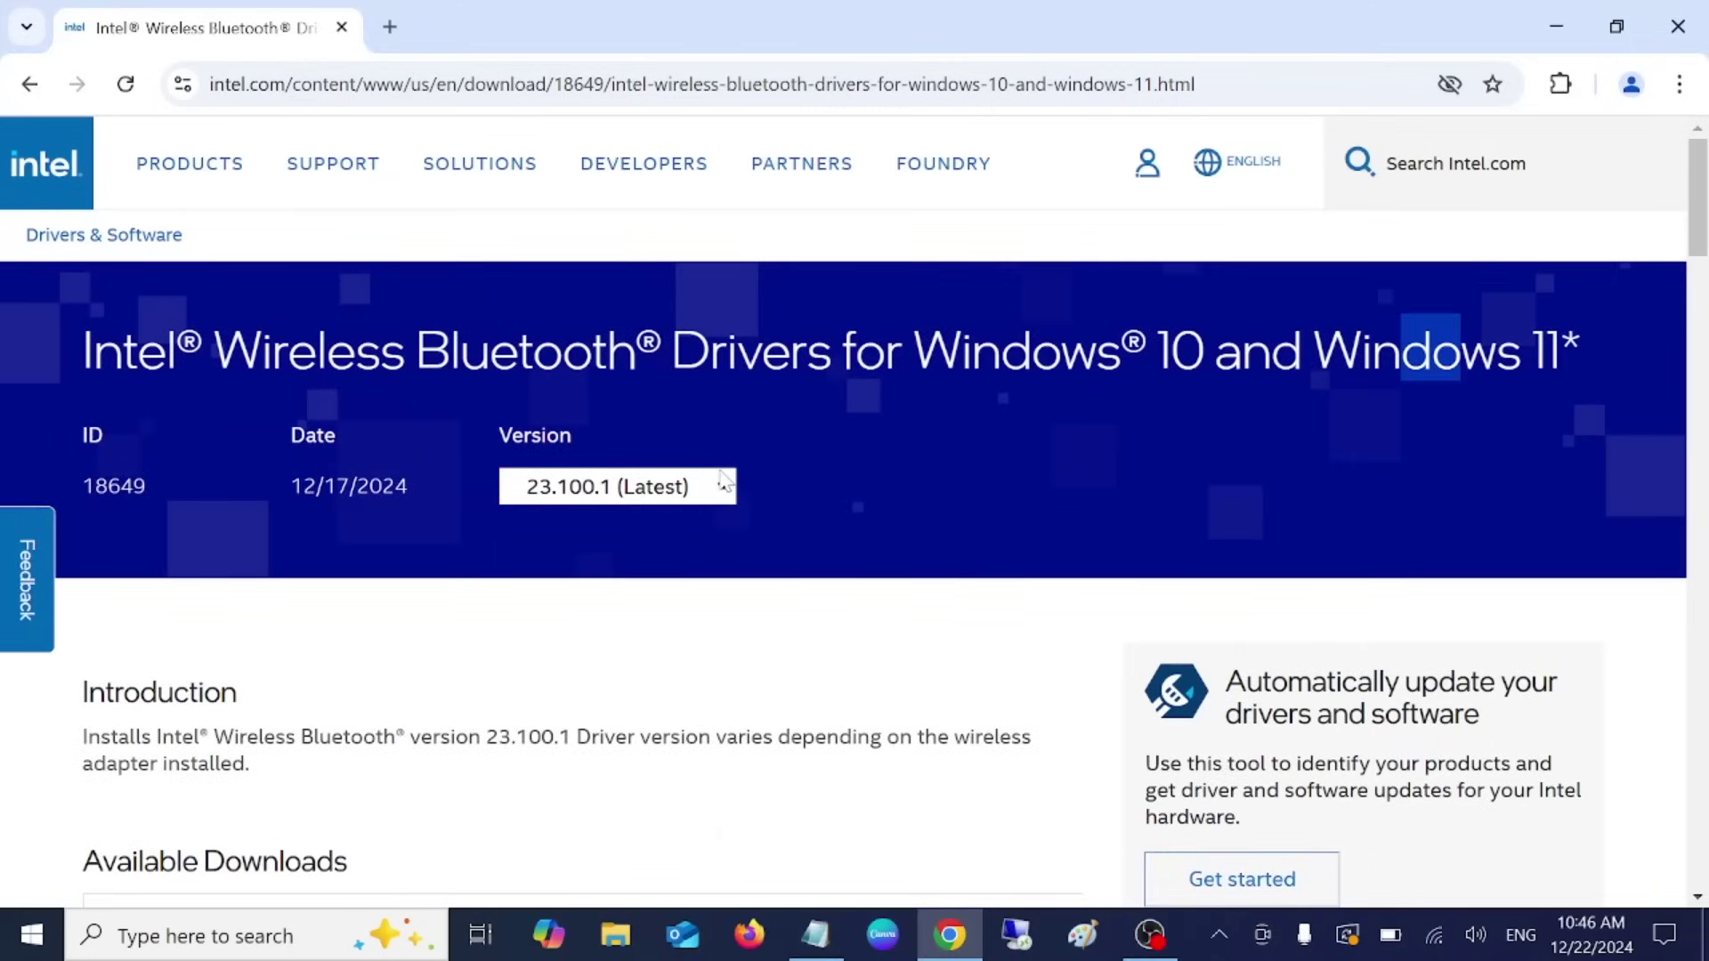
pyautogui.scroll(-3, 722, 481)
pyautogui.click(367, 703)
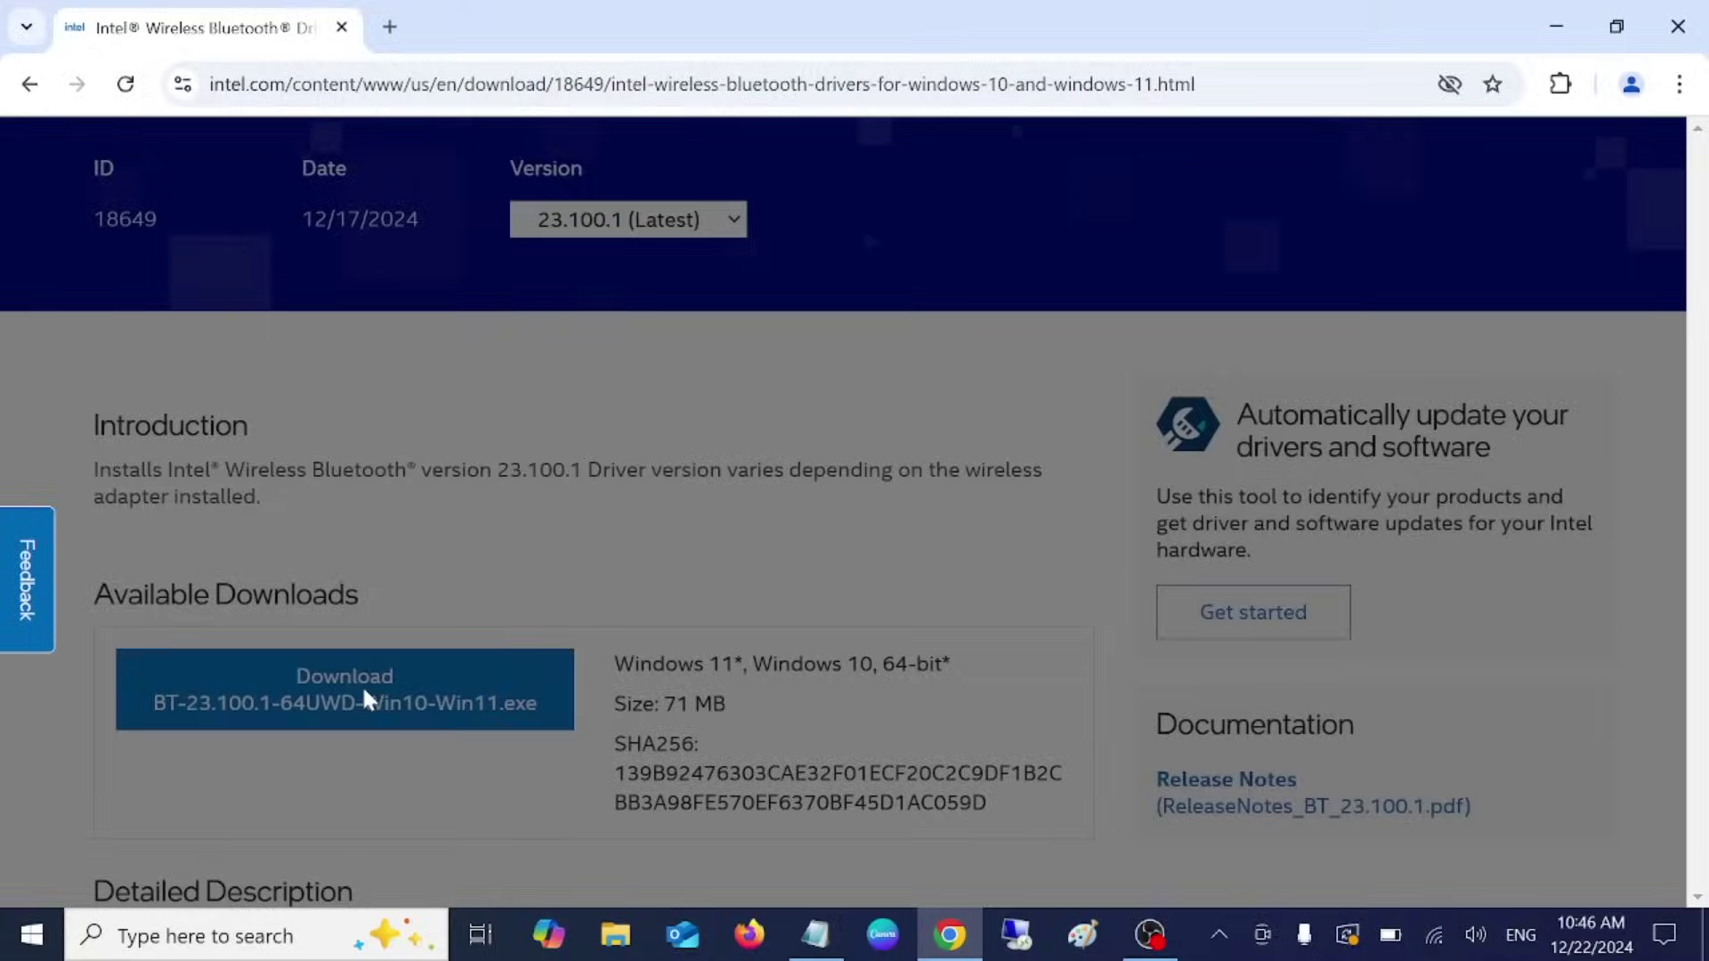
pyautogui.click(540, 794)
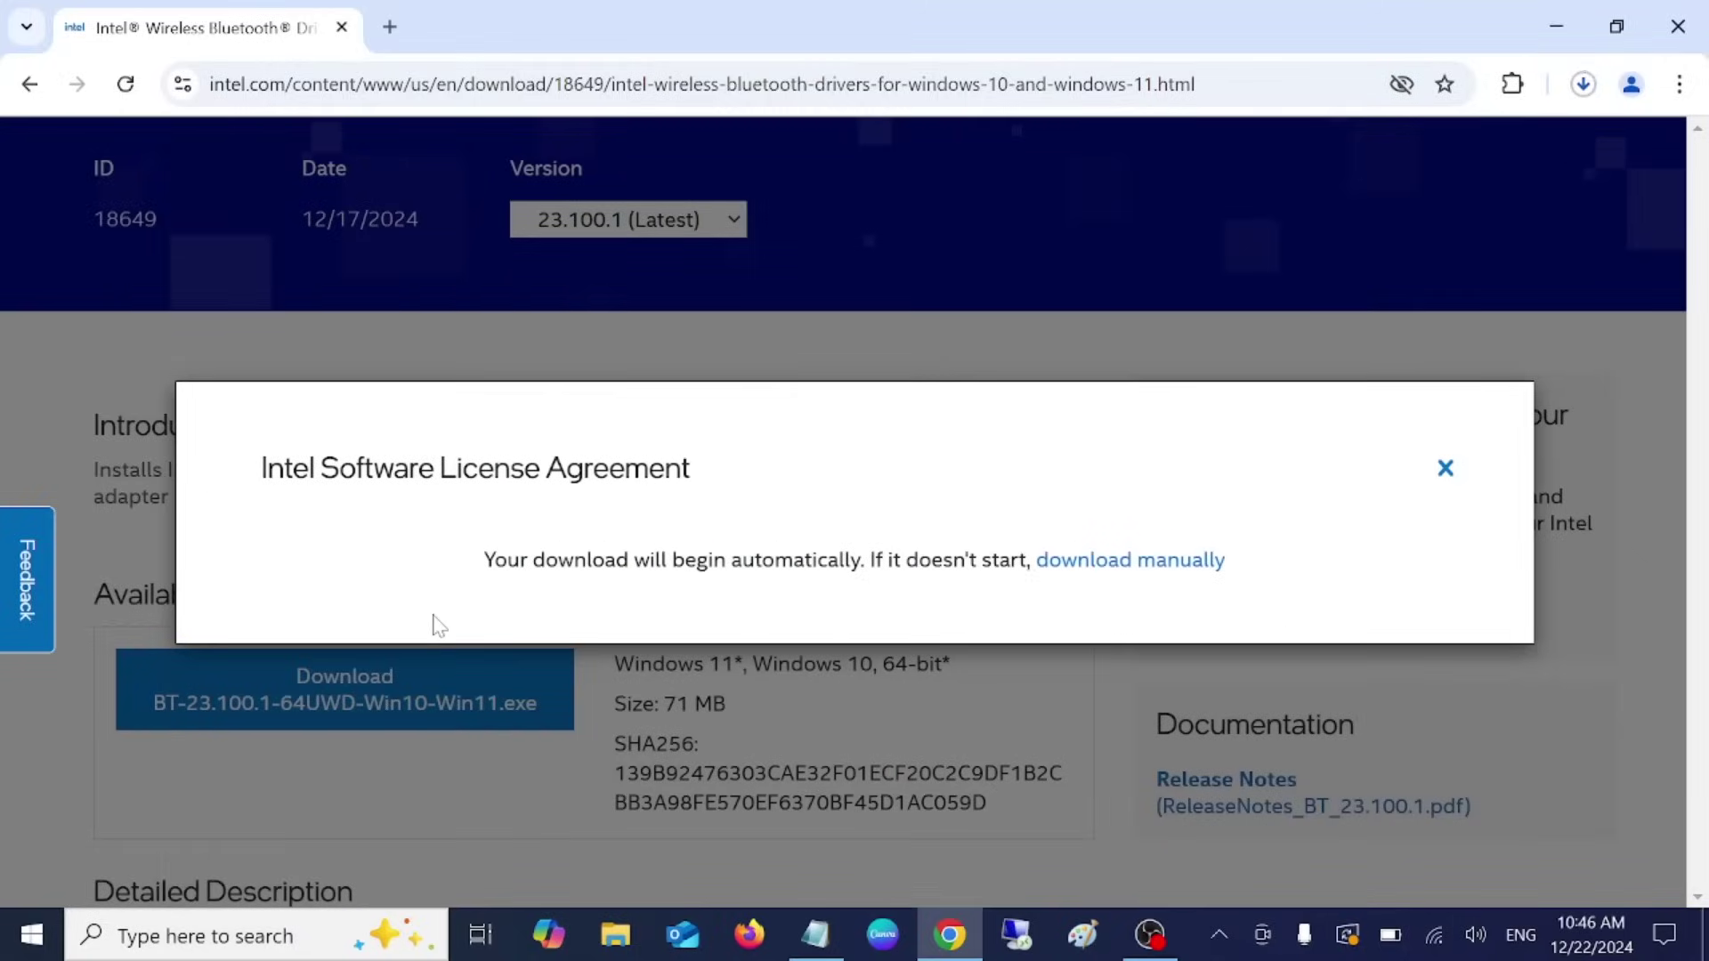
pyautogui.click(1554, 155)
pyautogui.click(1562, 19)
pyautogui.rightClick(611, 322)
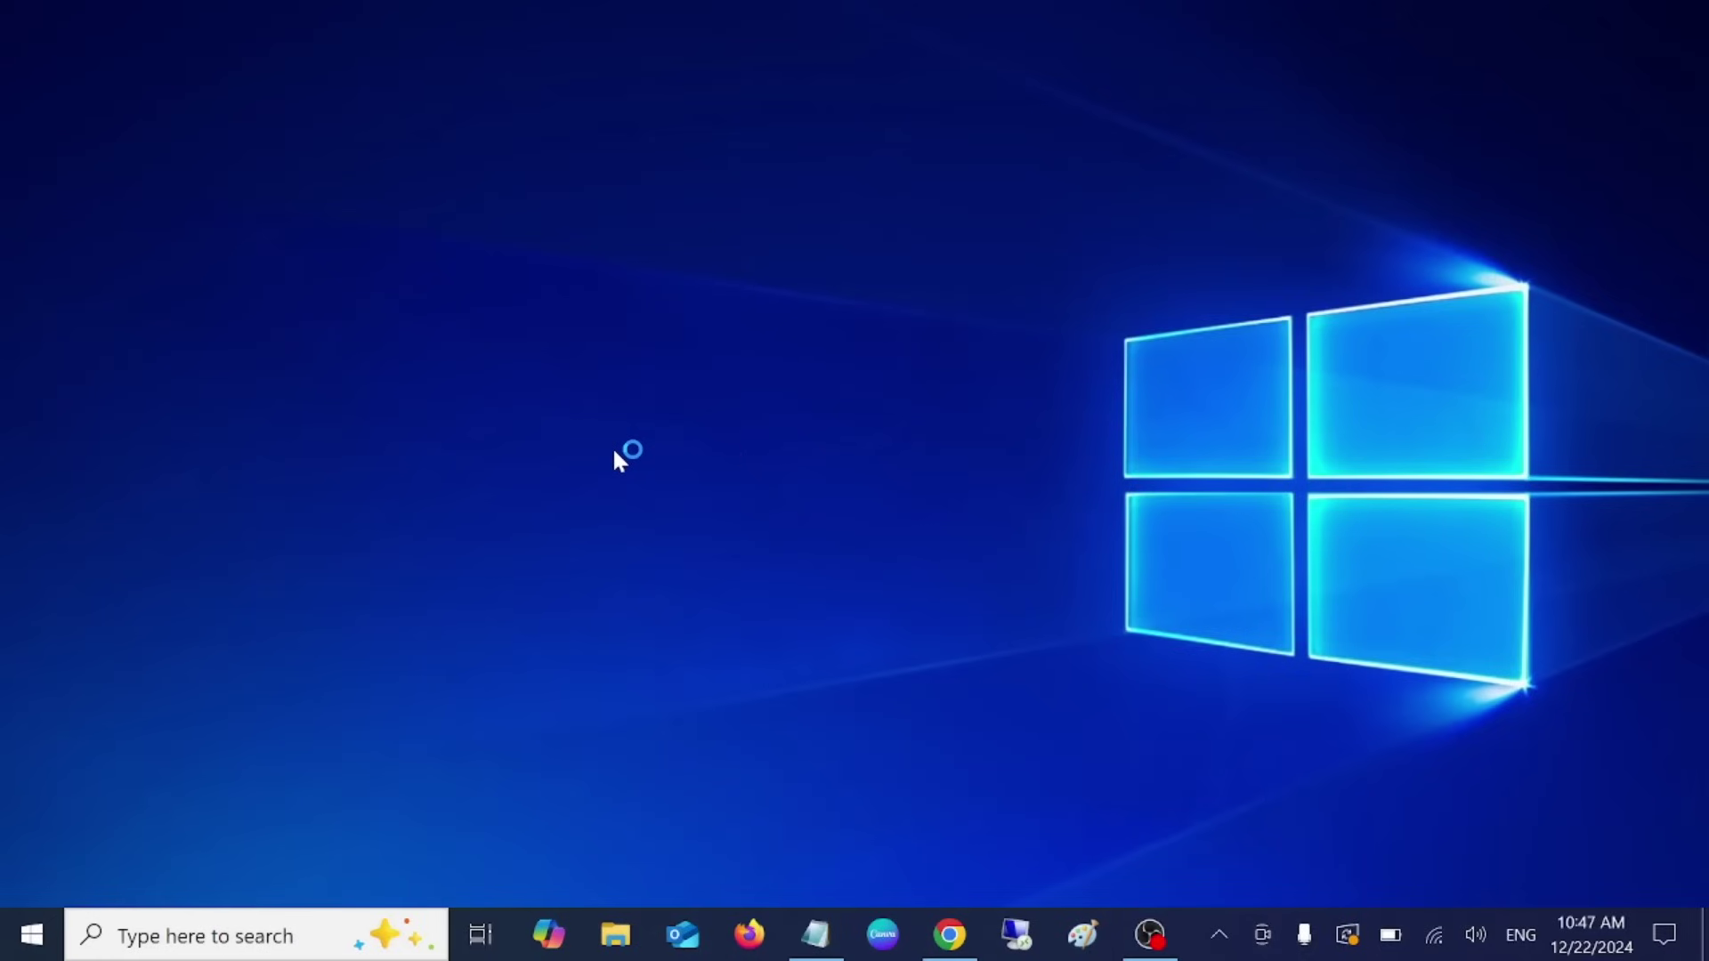
# - Approve the Intel Wireless Bluetooth Setup, accept the license, and install with the Complete type
pyautogui.click(996, 681)
pyautogui.click(990, 690)
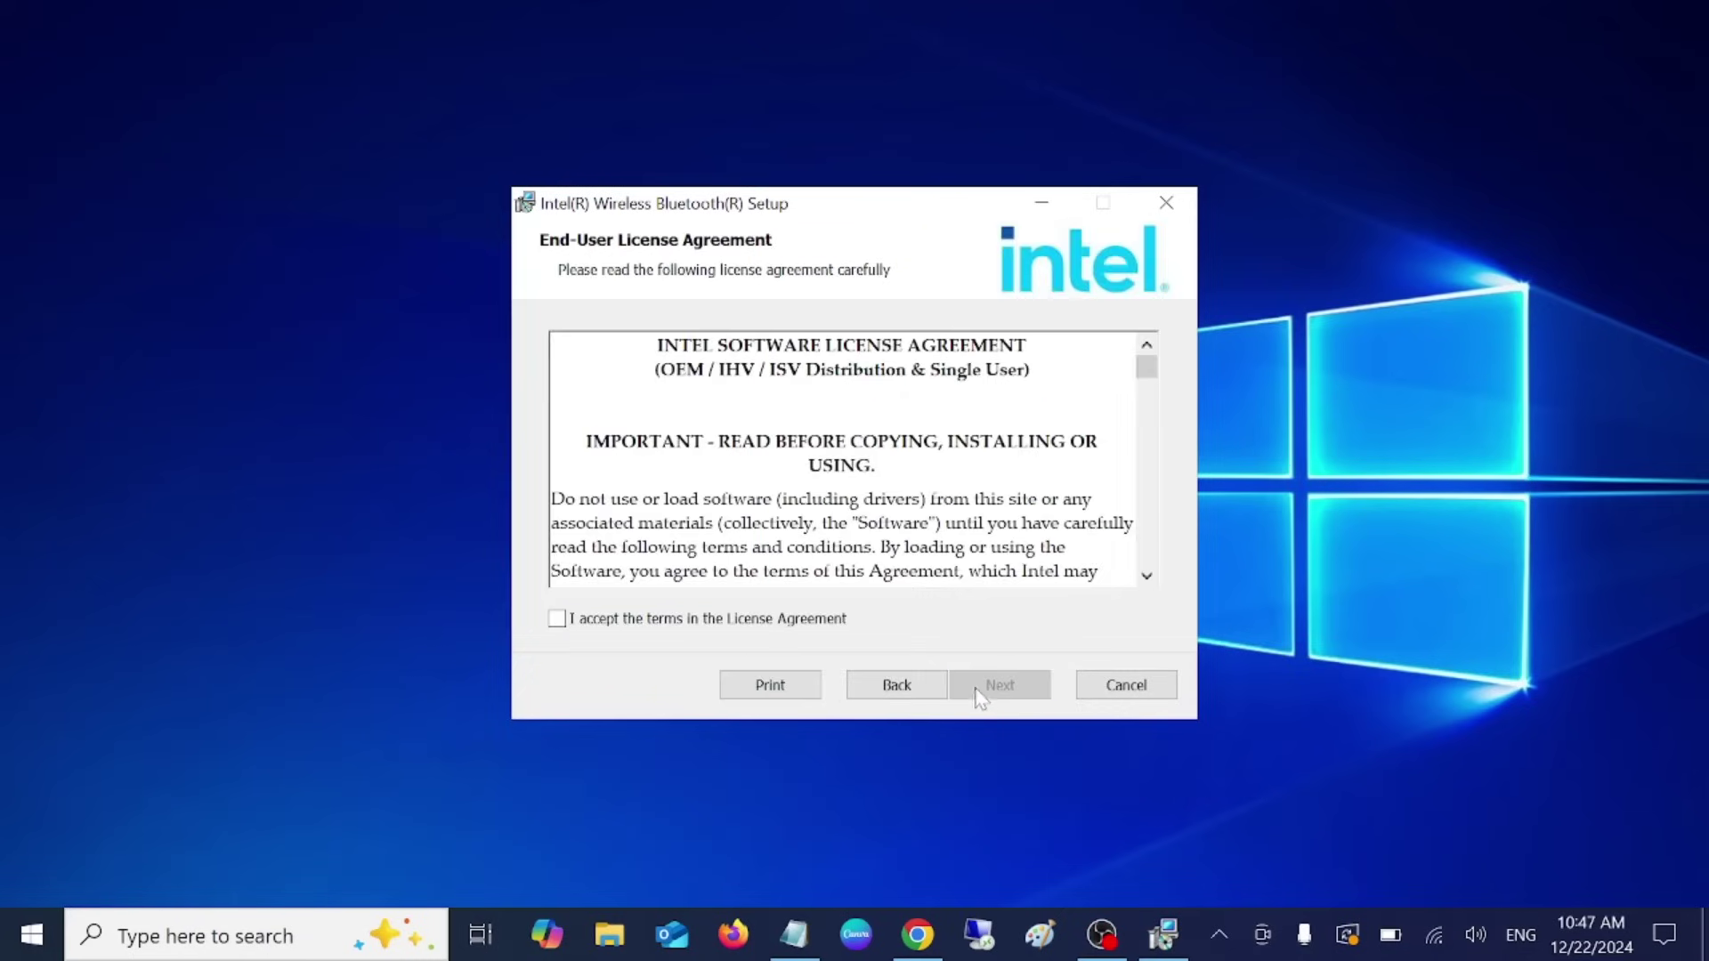
pyautogui.click(979, 690)
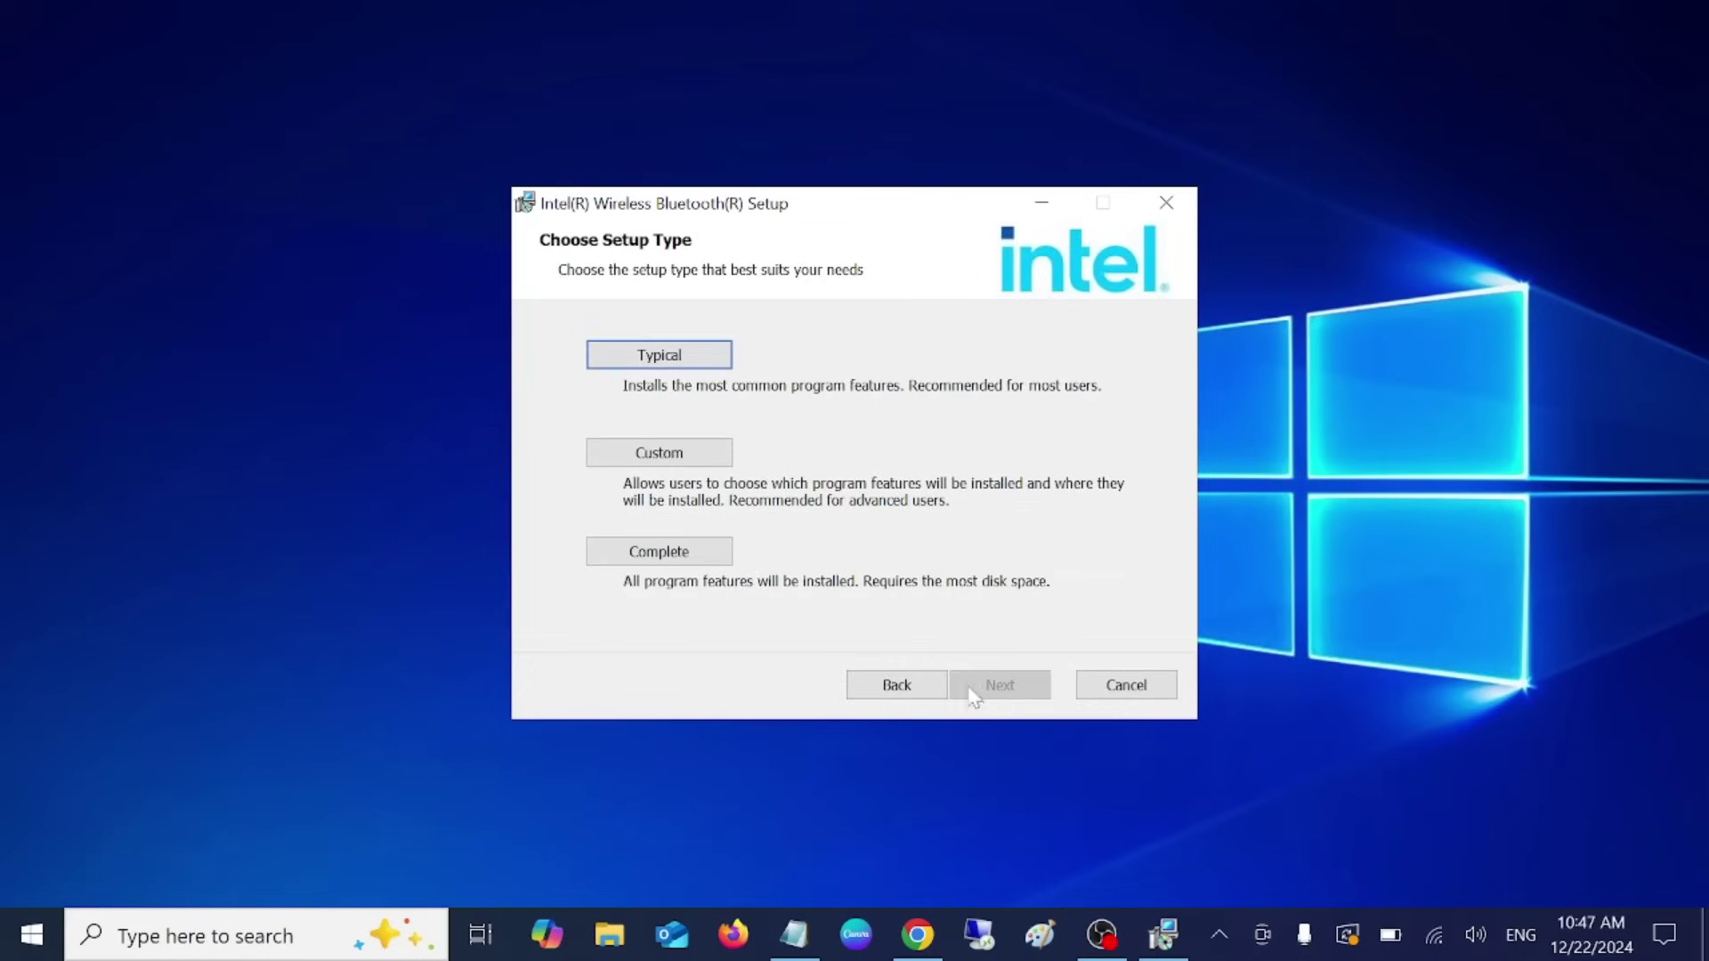
pyautogui.click(645, 561)
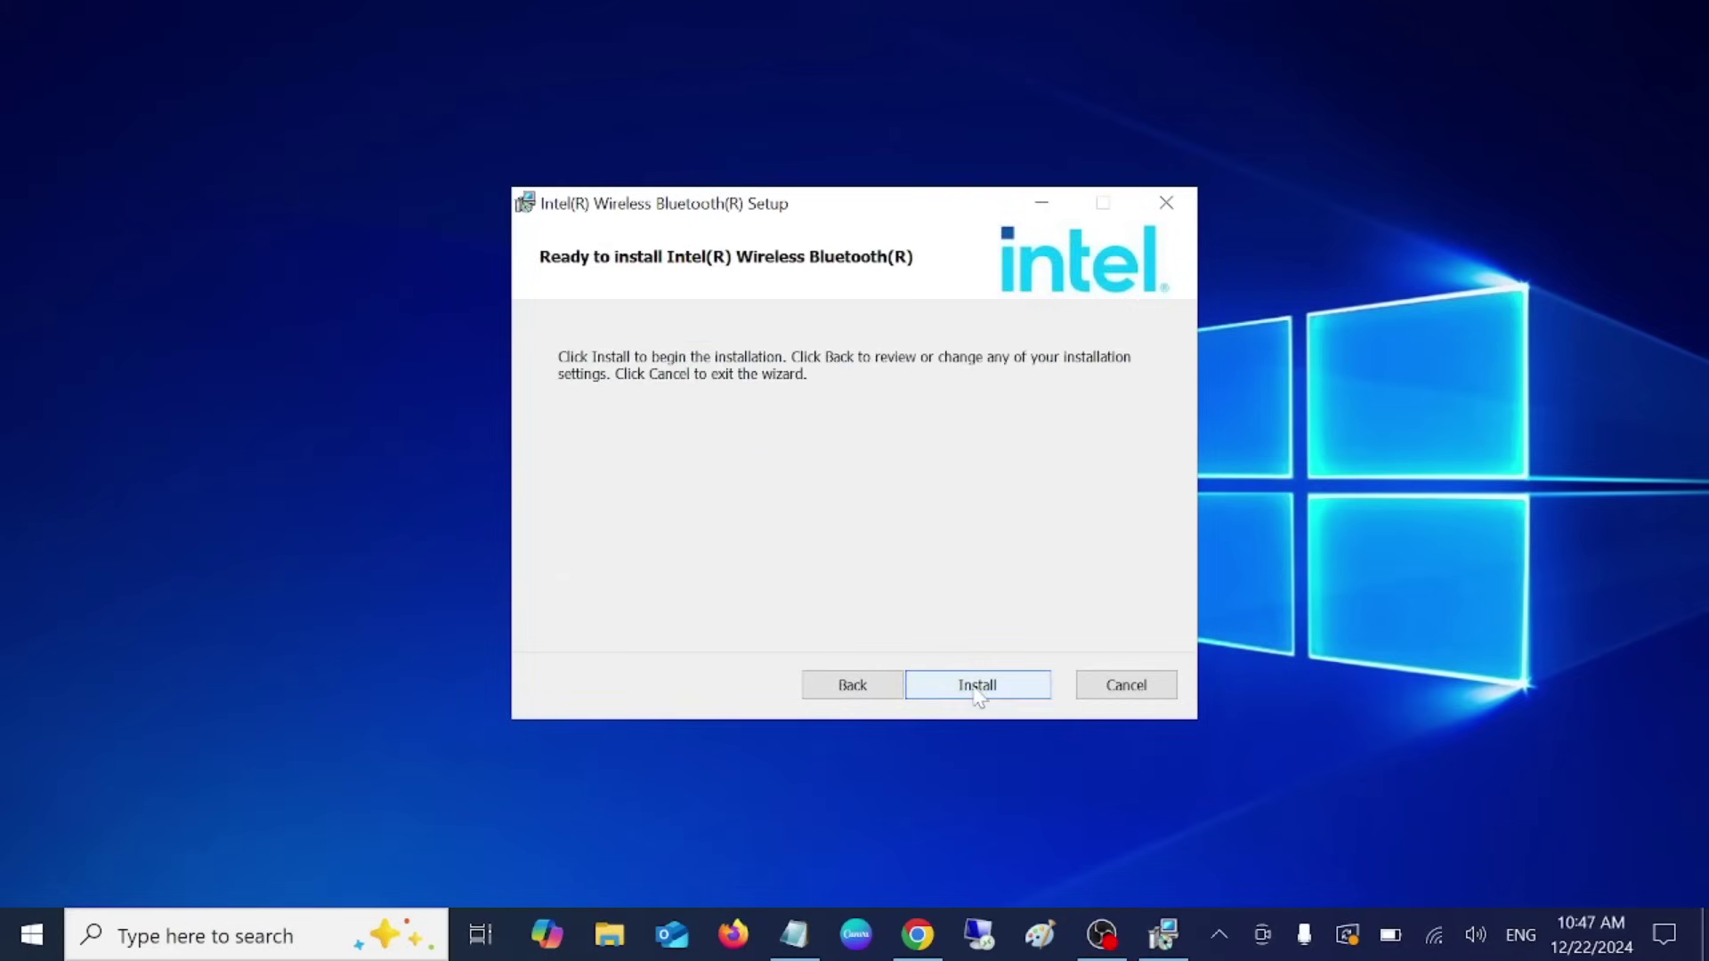
pyautogui.click(977, 685)
# - Move the installer window aside, refresh the desktop, and bring Chrome back
pyautogui.moveTo(801, 203); pyautogui.dragTo(682, 148)
pyautogui.rightClick(974, 207)
pyautogui.click(1072, 287)
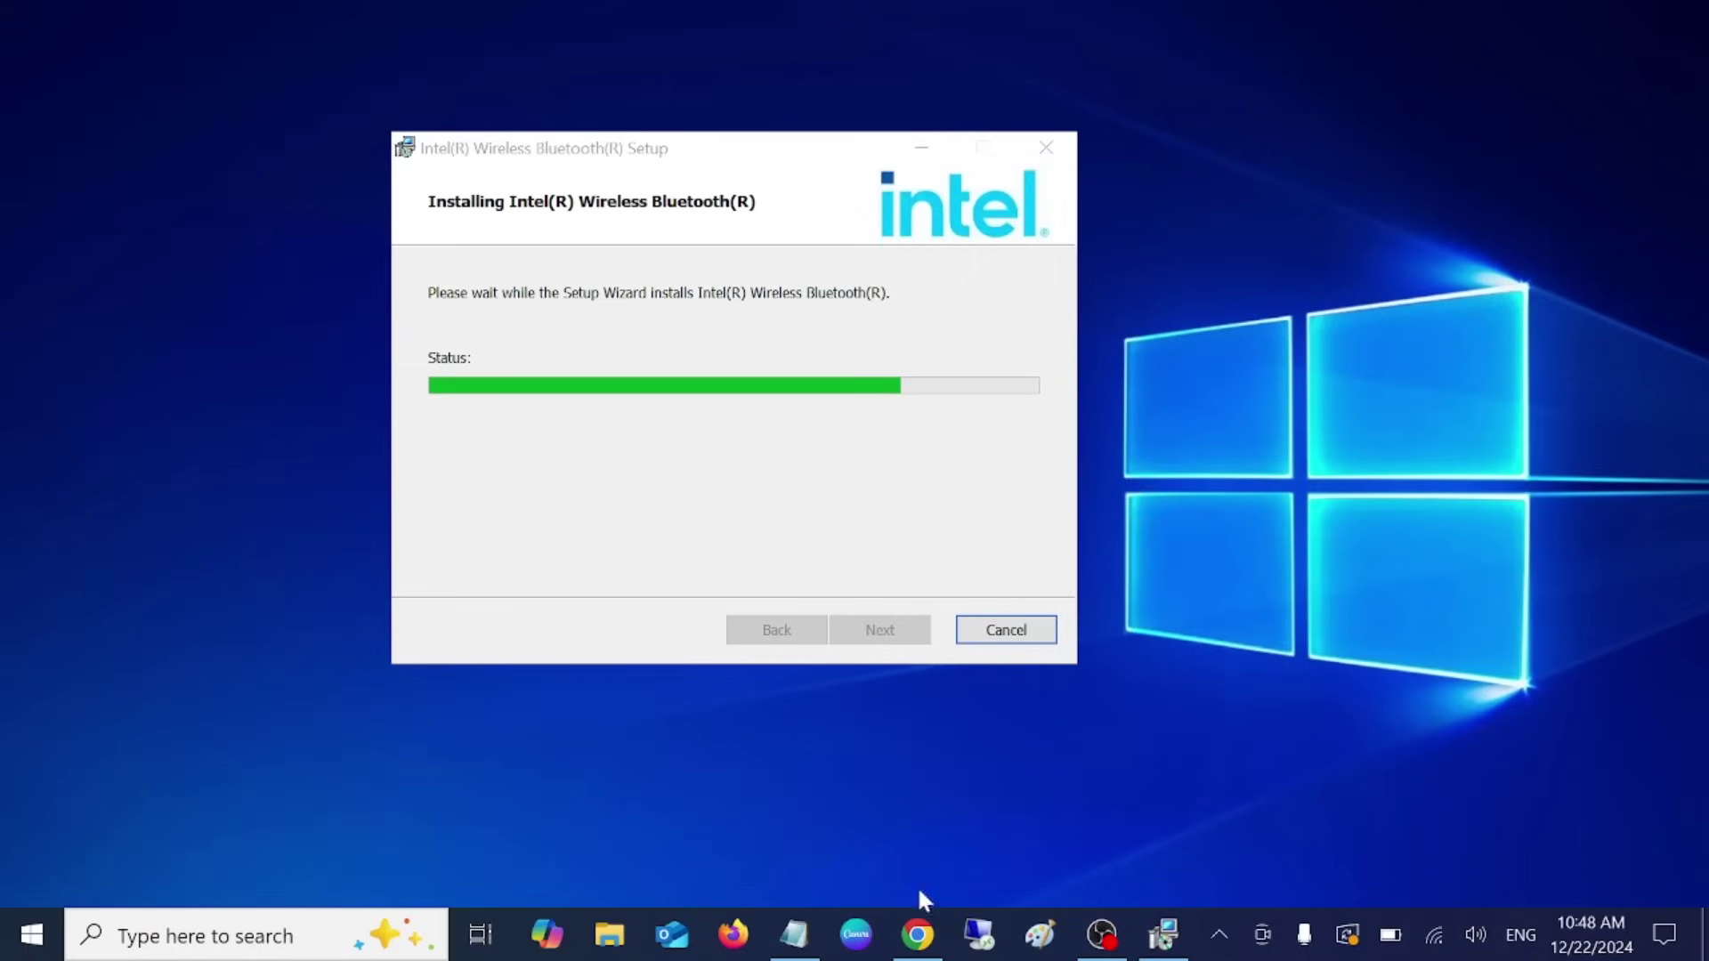
pyautogui.click(917, 935)
# - Search 'dell driver' in a new tab and open Dell's Drivers & Downloads page
pyautogui.click(389, 27)
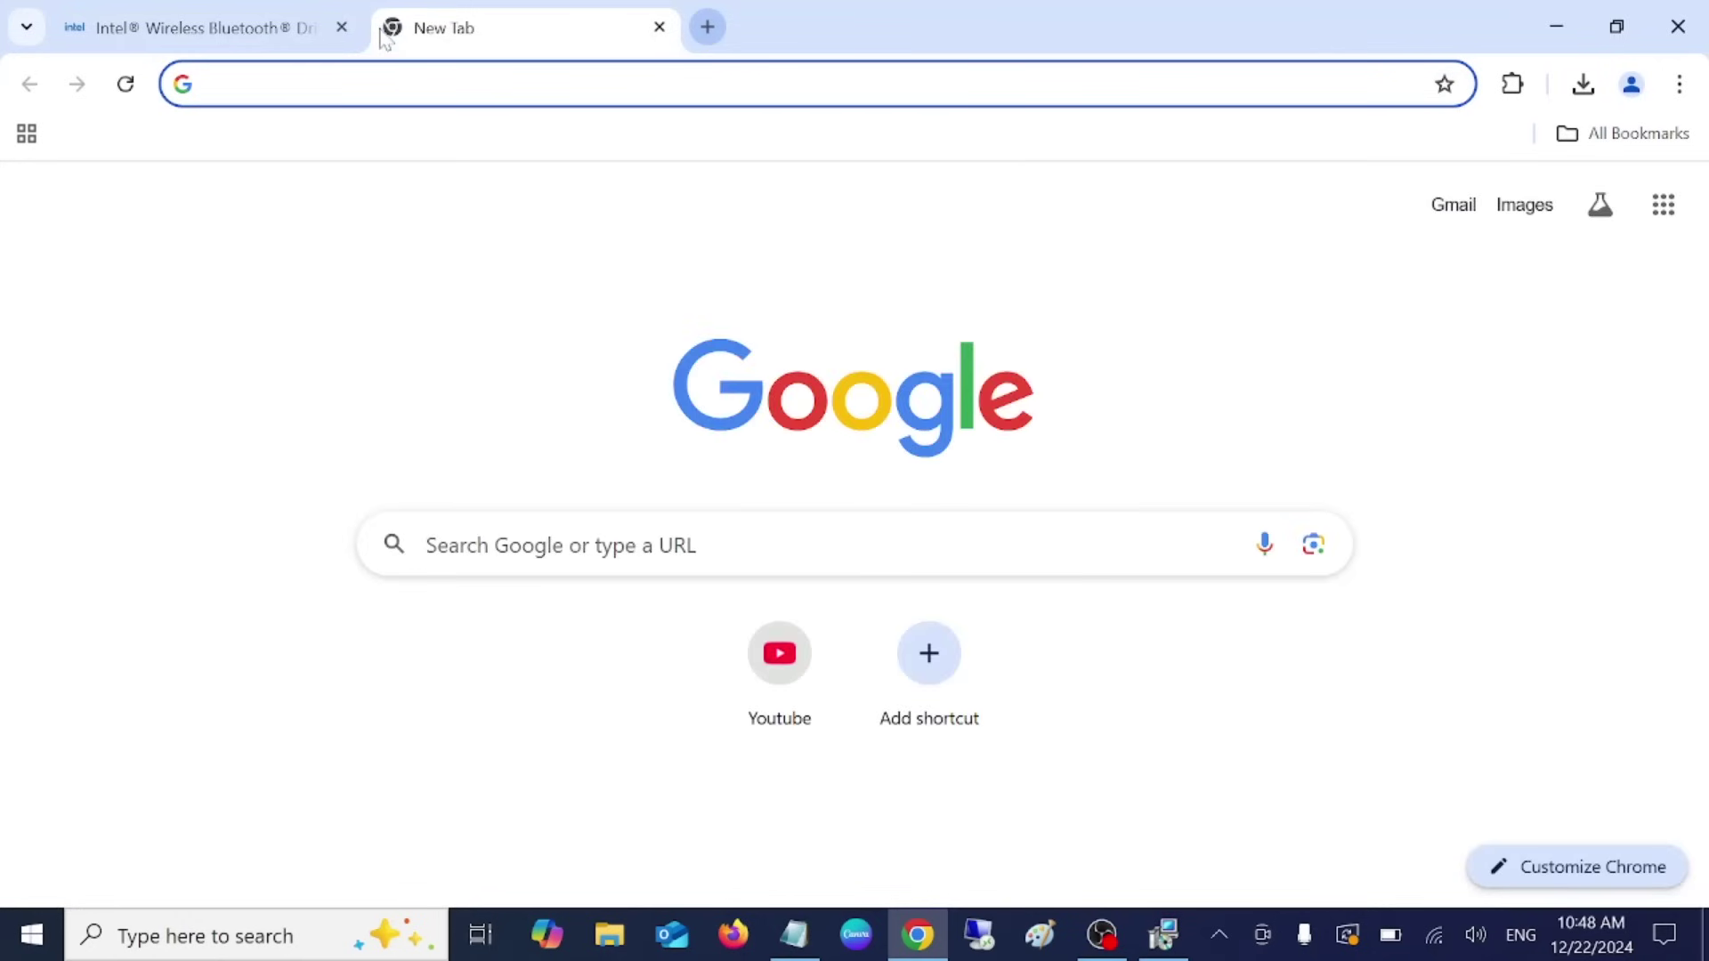
pyautogui.write('dell drivers')
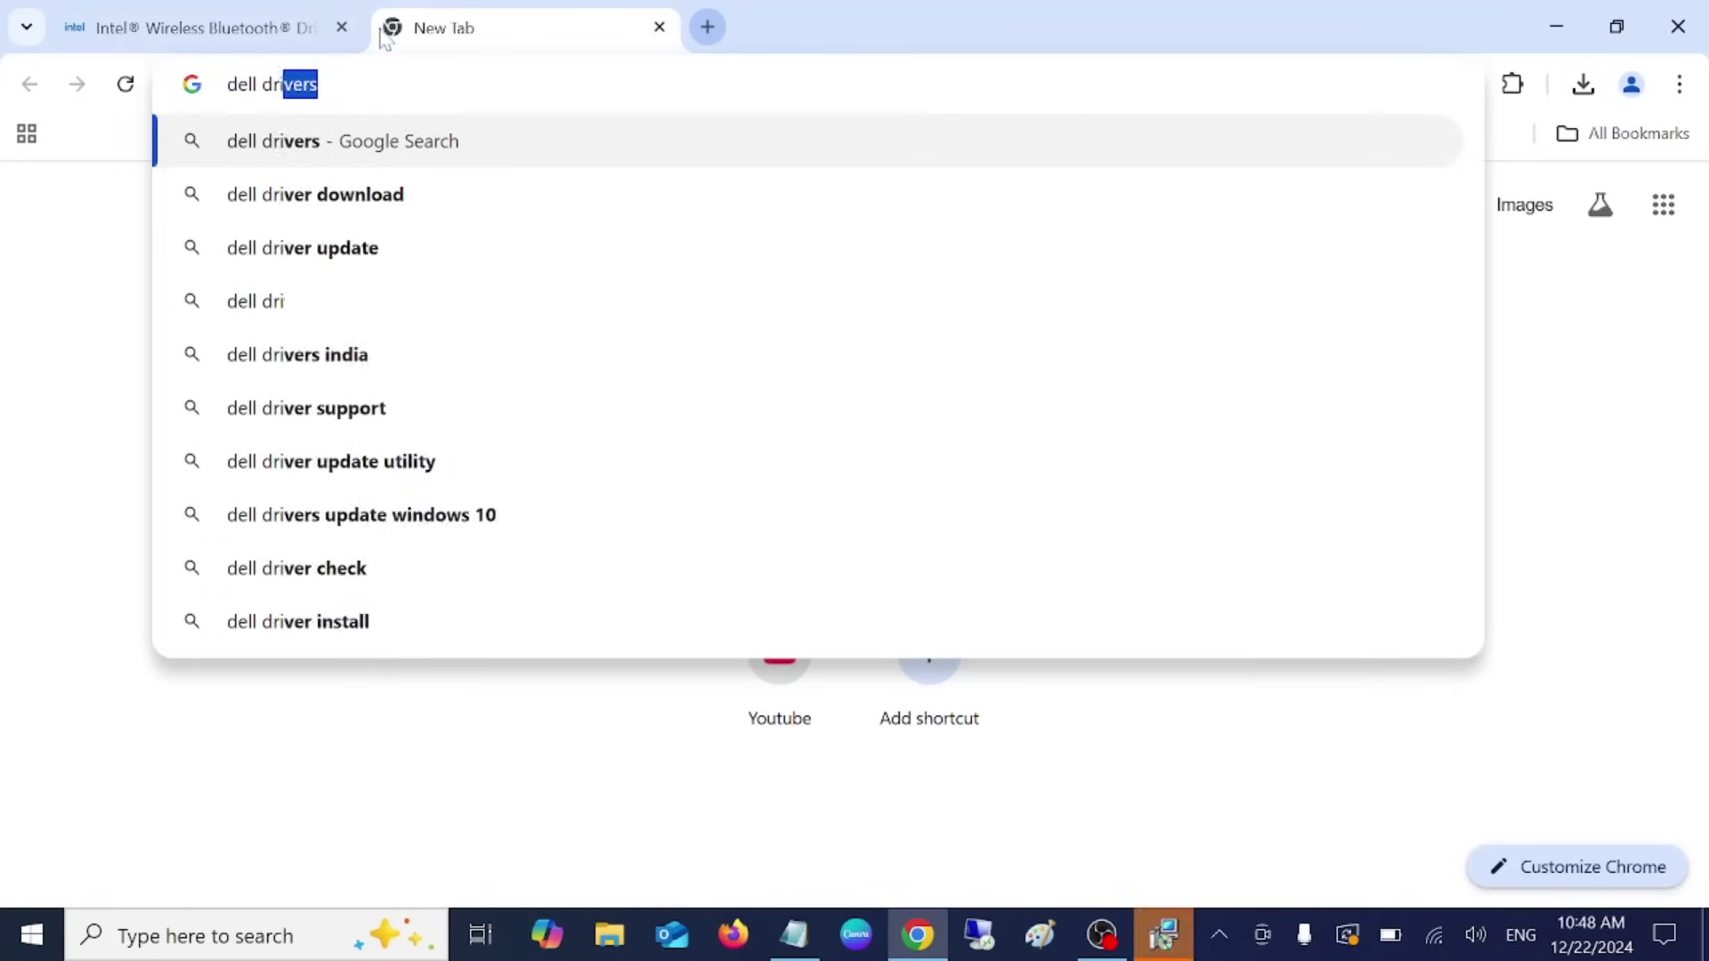
pyautogui.press('Return')
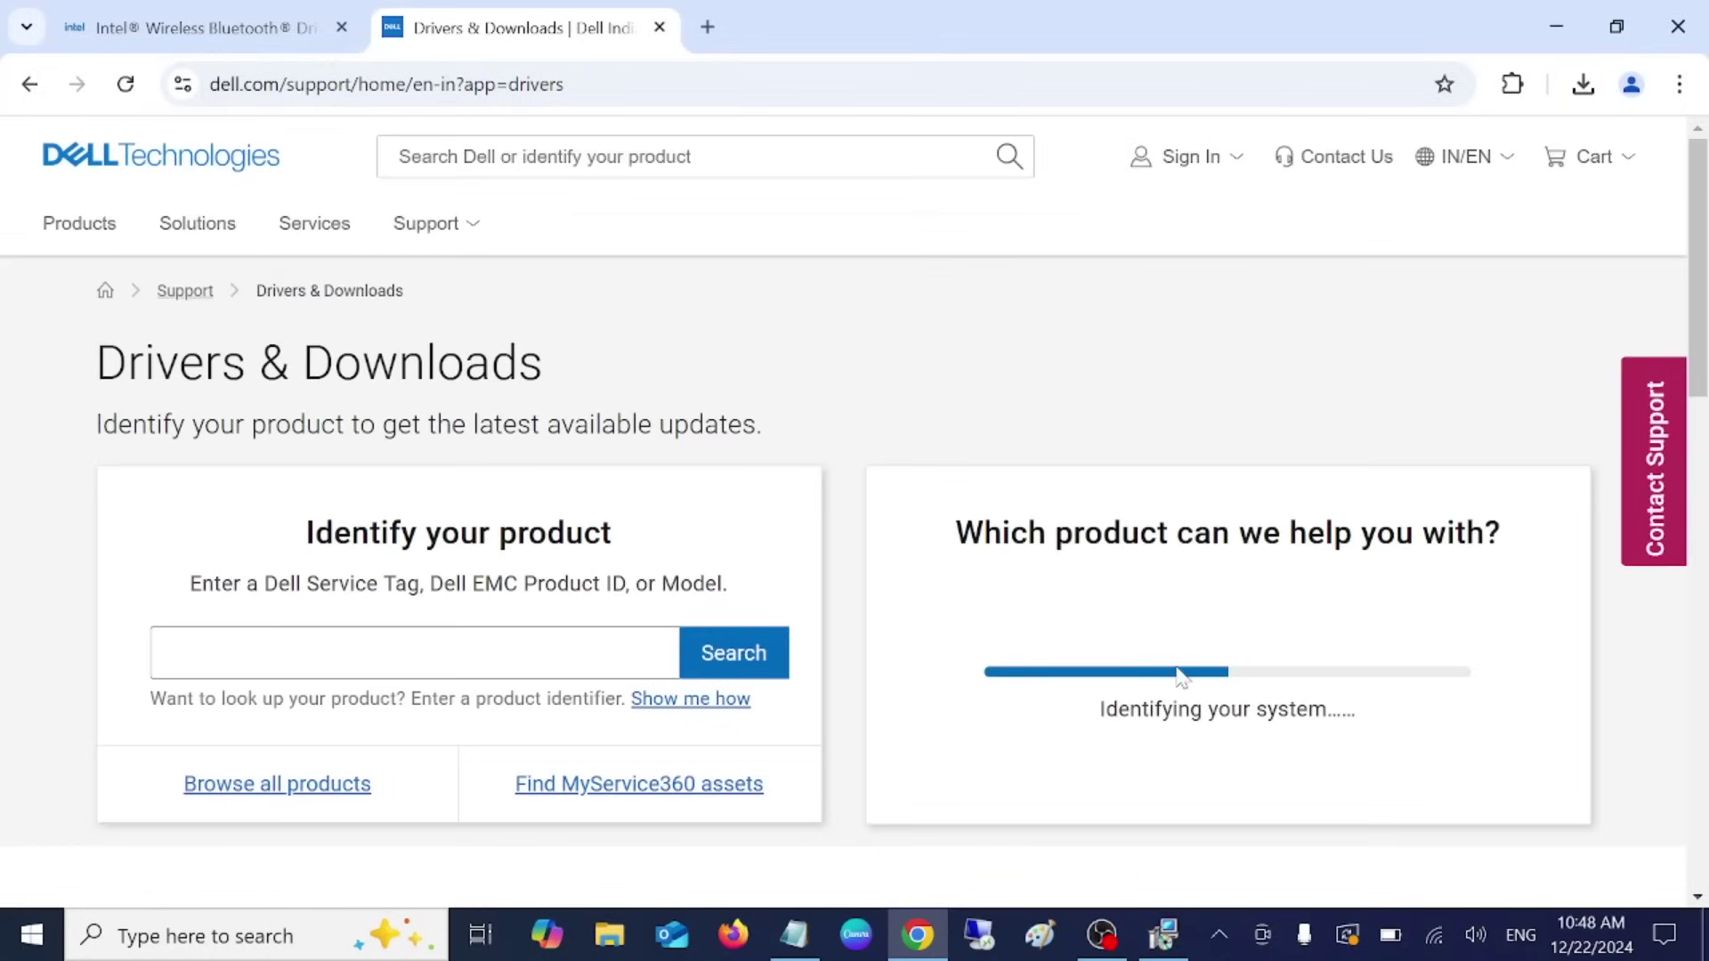
pyautogui.click(267, 652)
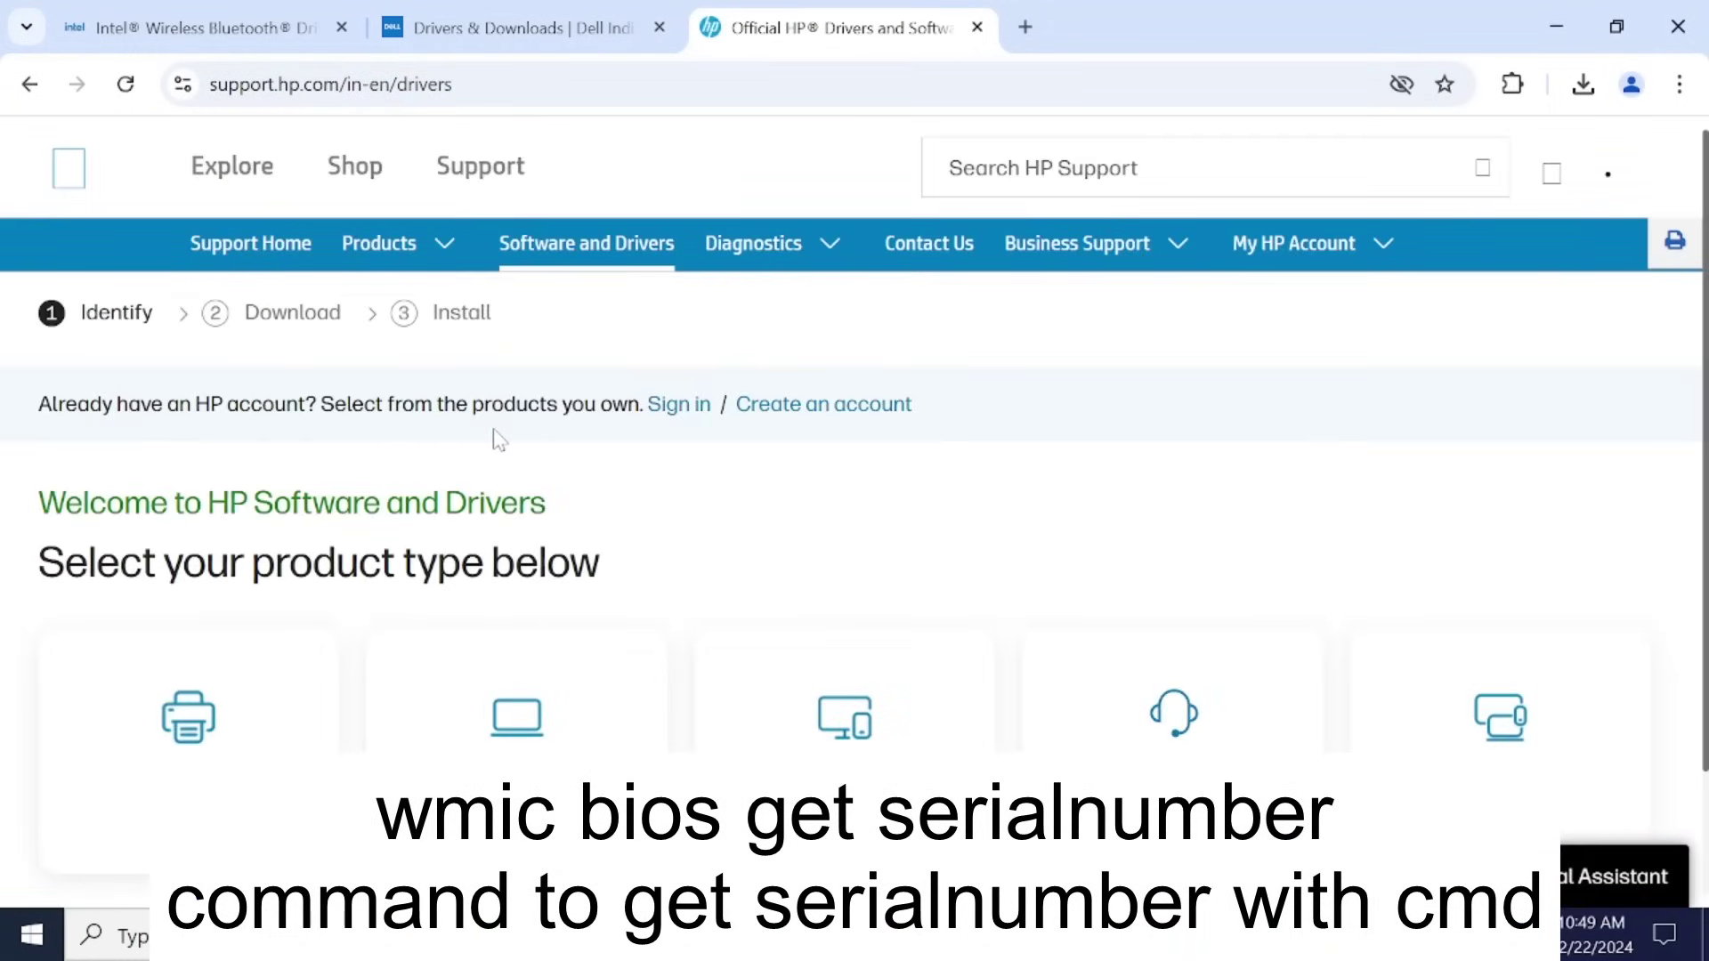
pyautogui.scroll(-3, 547, 490)
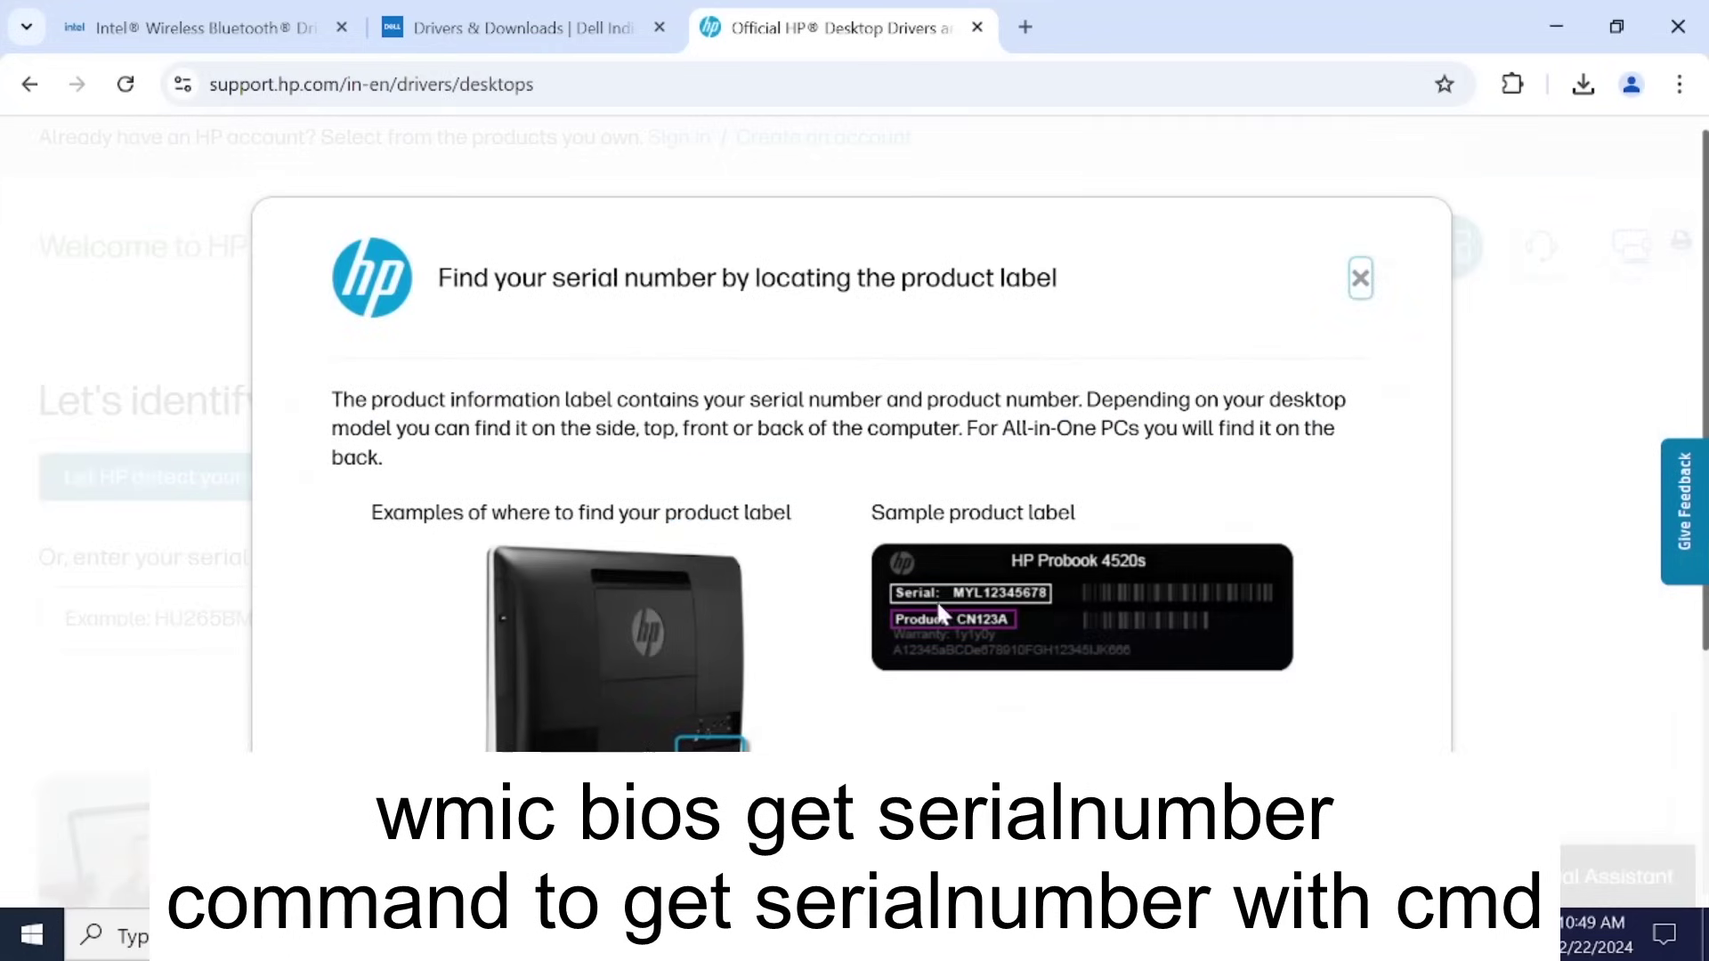
# - Review the Dell and HP driver tabs, then minimize Chrome and refresh the desktop
pyautogui.click(523, 28)
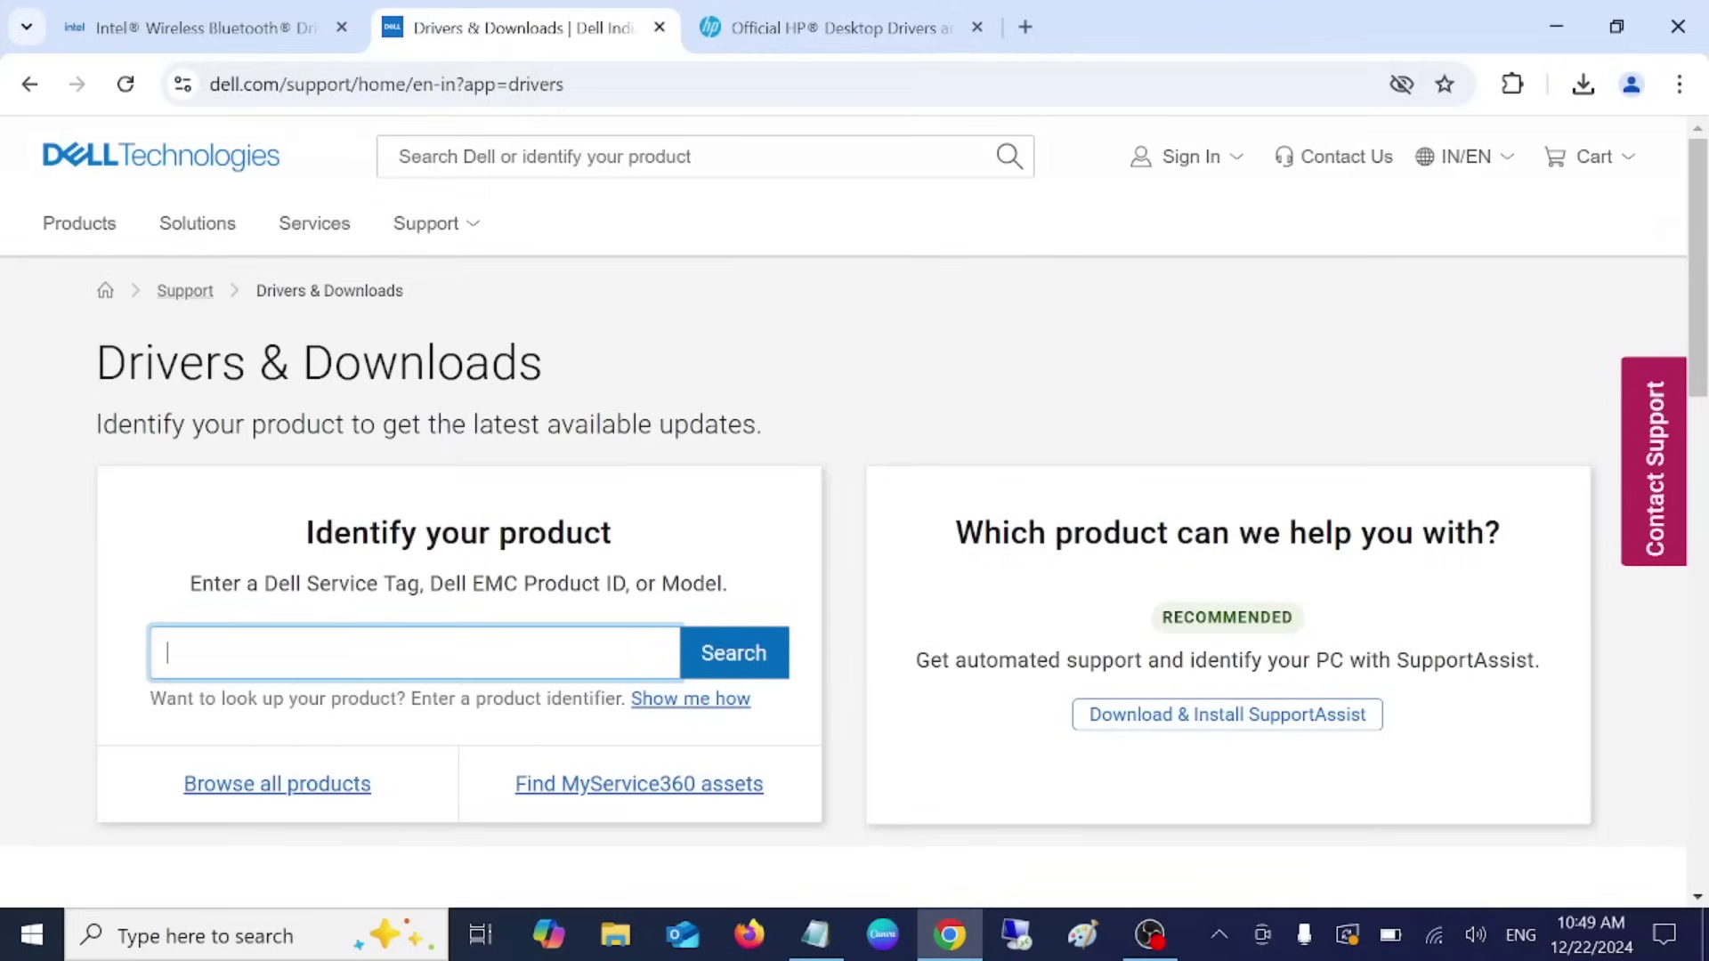
pyautogui.click(767, 31)
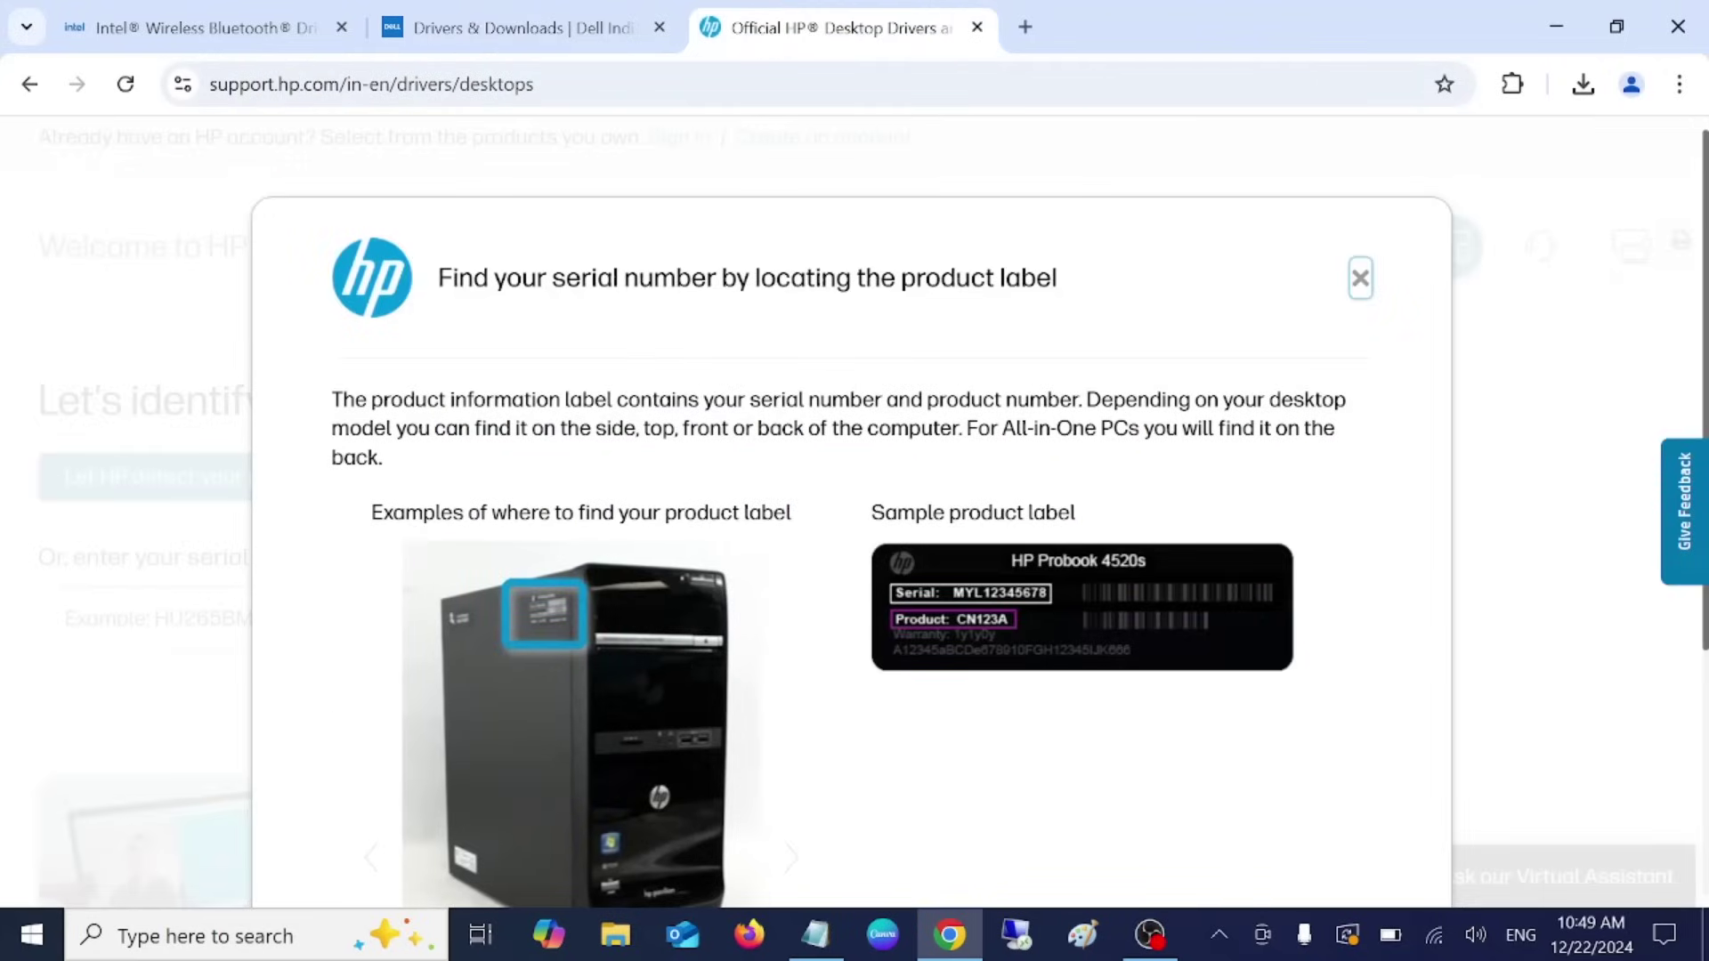
pyautogui.click(1560, 40)
pyautogui.rightClick(431, 365)
pyautogui.click(258, 452)
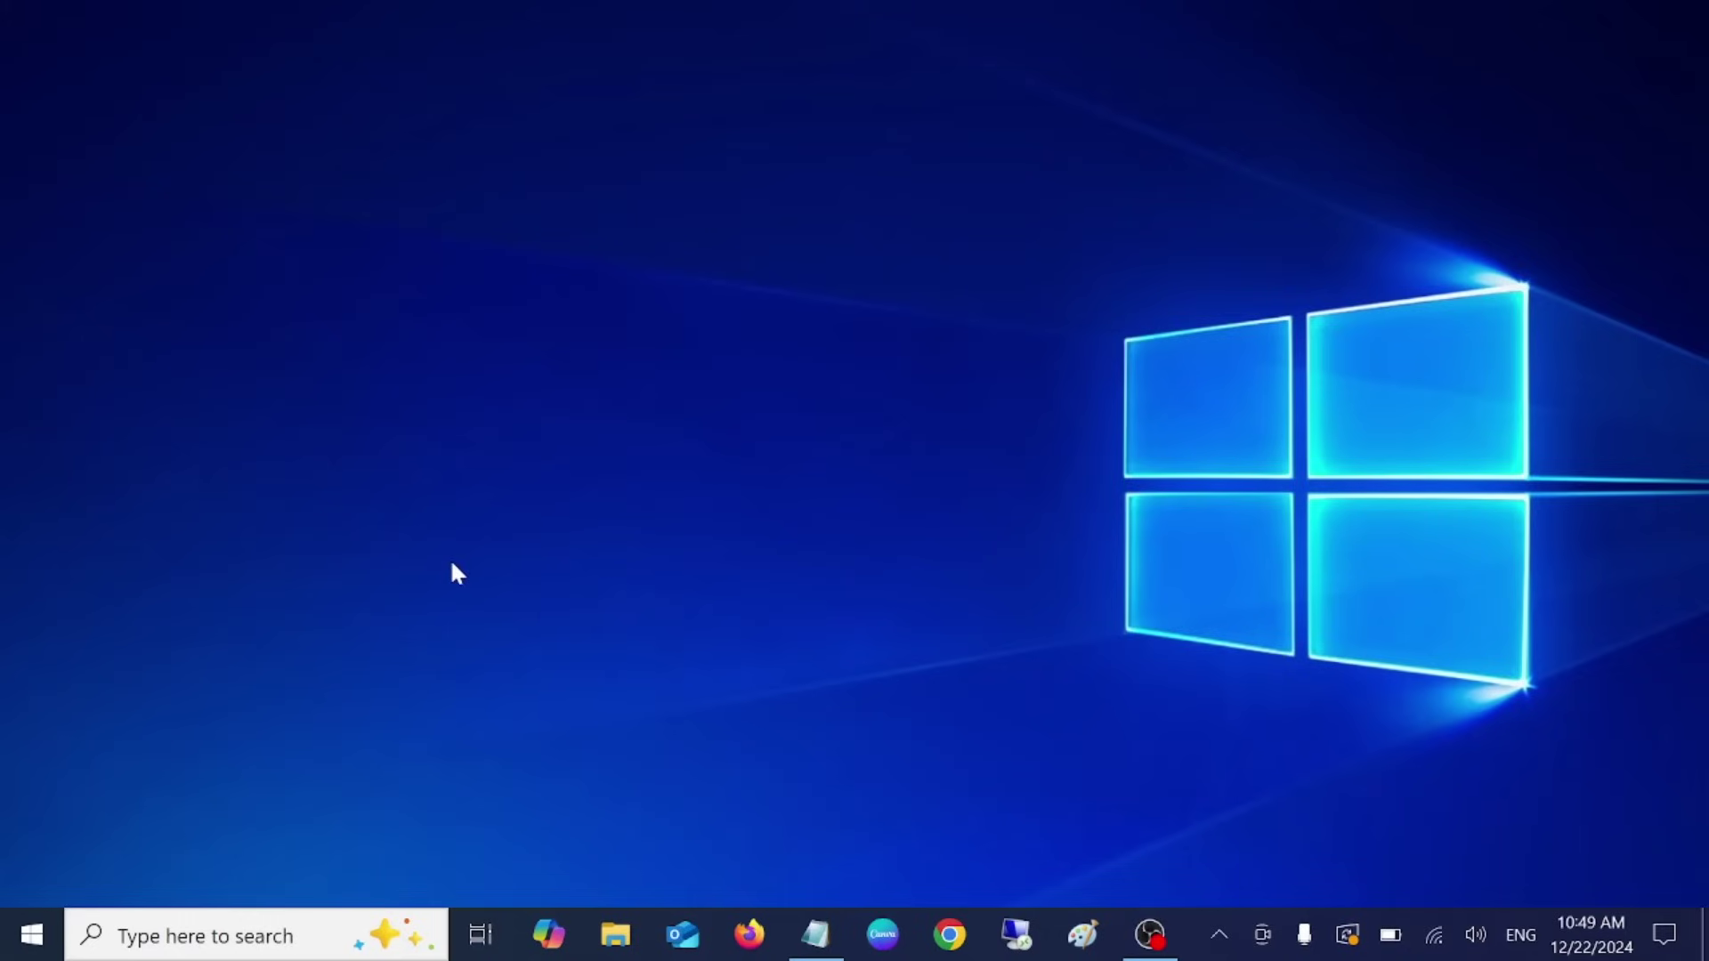
# - Choose Update and restart from the Start menu's Power options
pyautogui.click(32, 936)
pyautogui.click(35, 875)
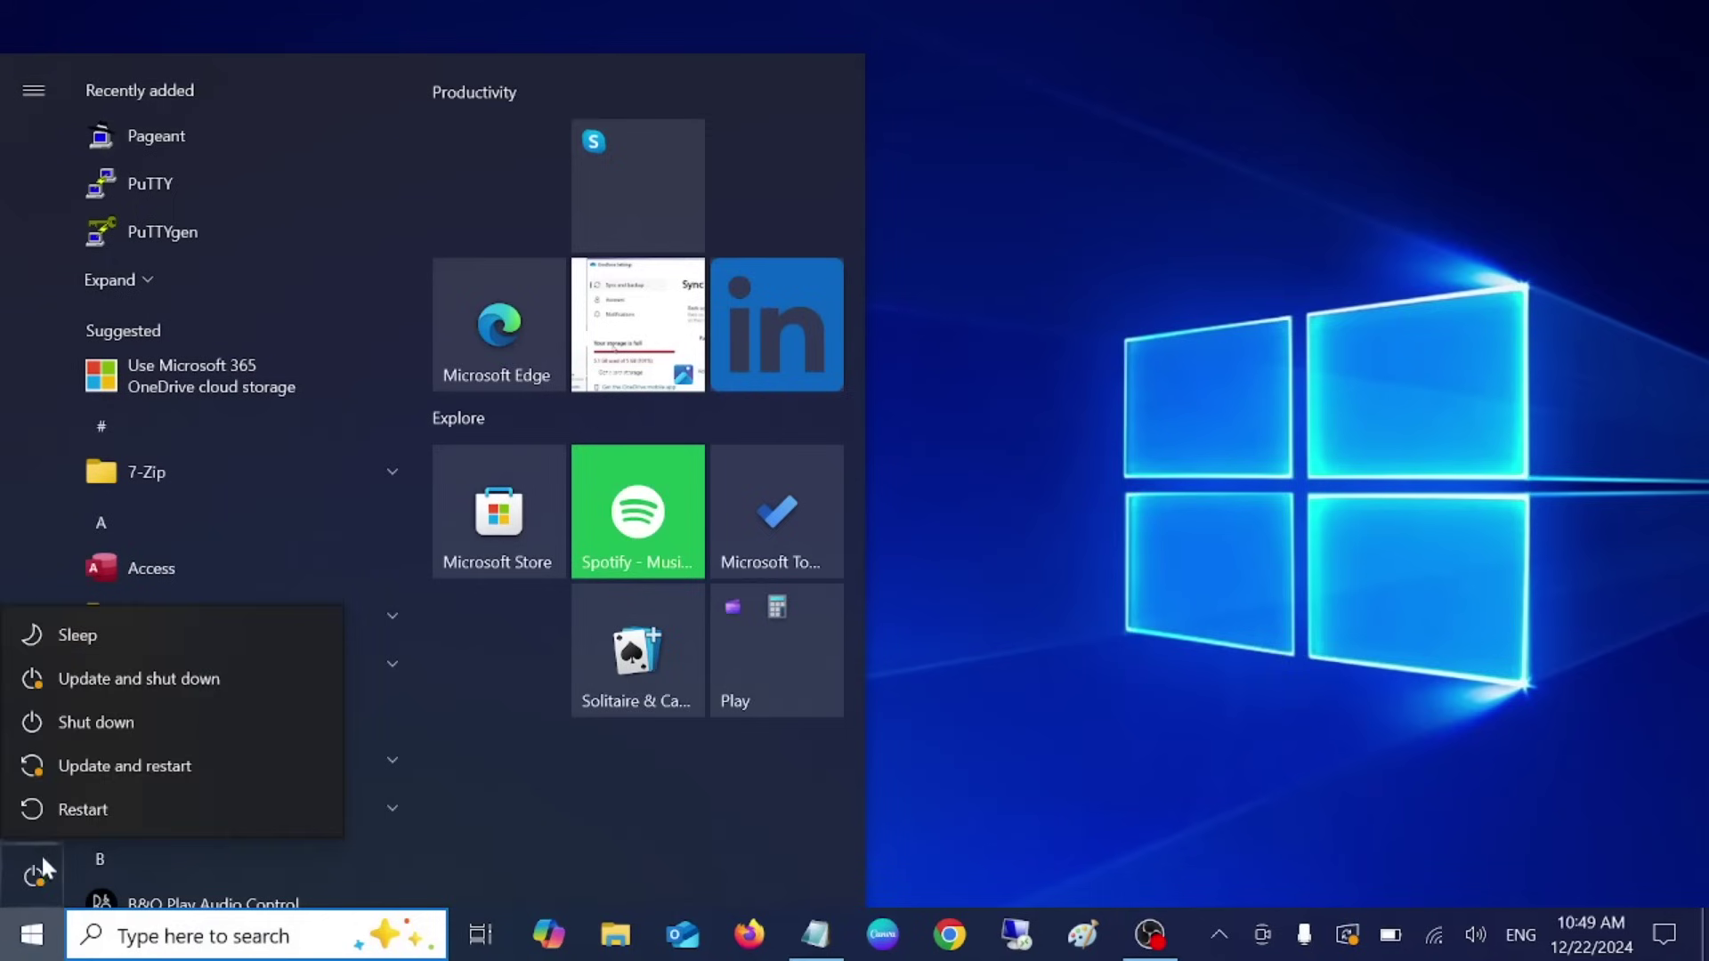
pyautogui.click(170, 771)
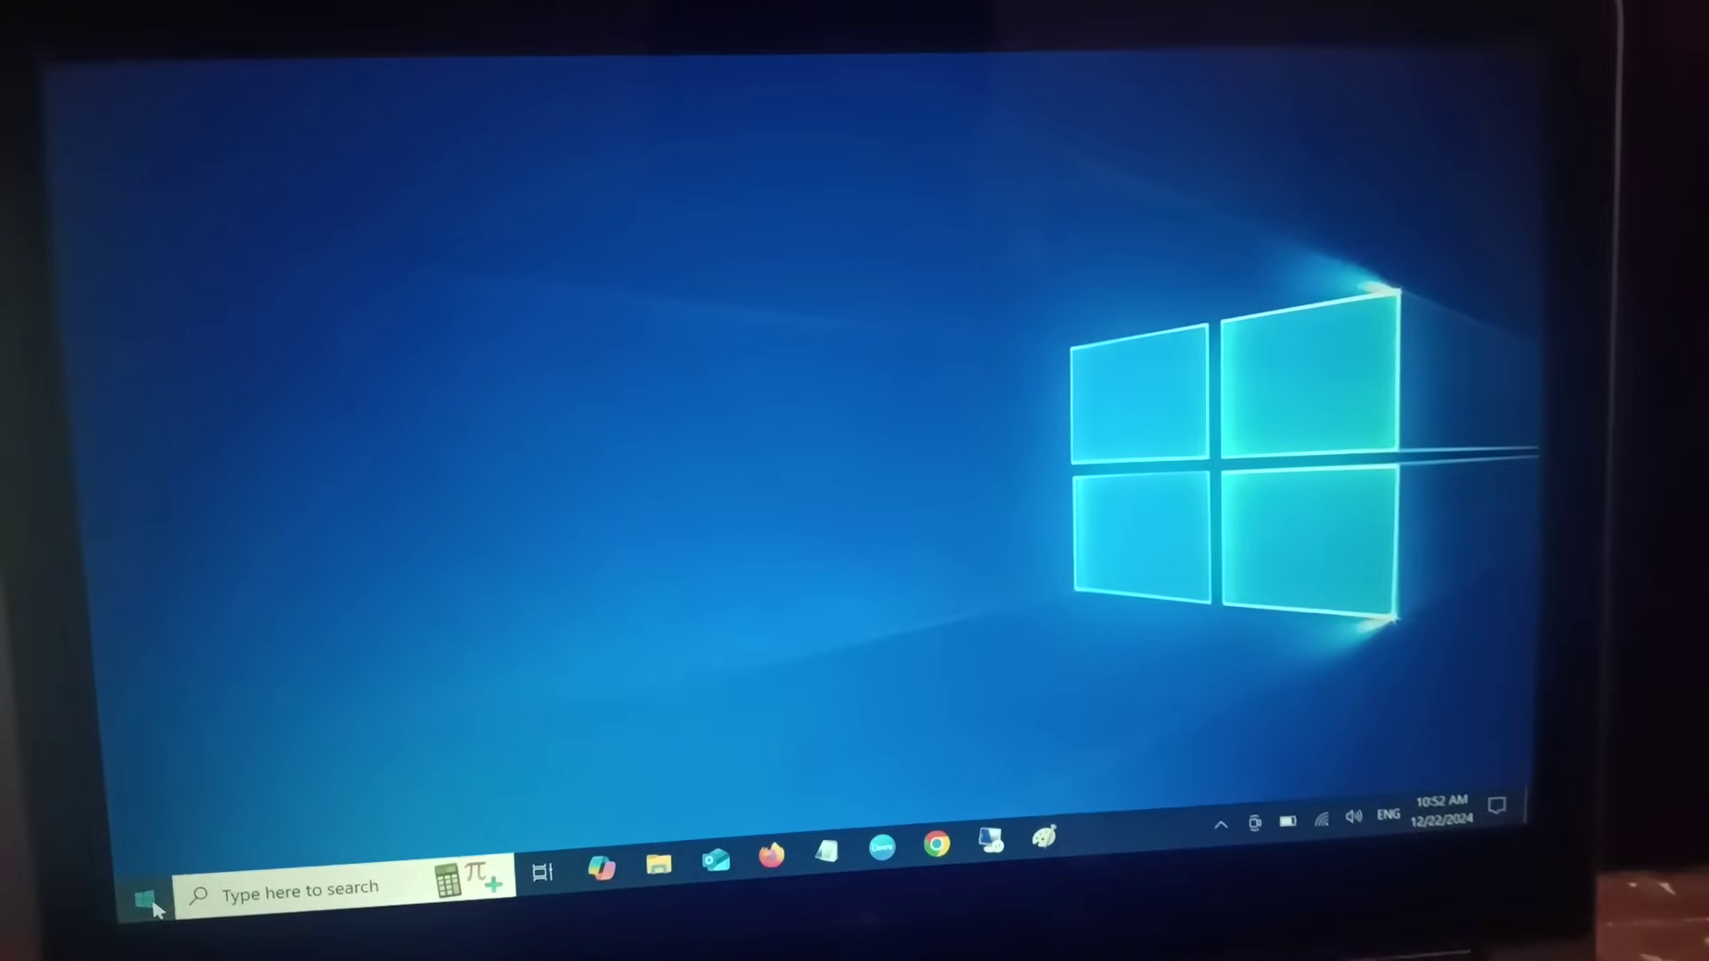
# - Go to the Bluetooth & other devices page in Settings and confirm Bluetooth is On
pyautogui.click(145, 901)
pyautogui.click(146, 797)
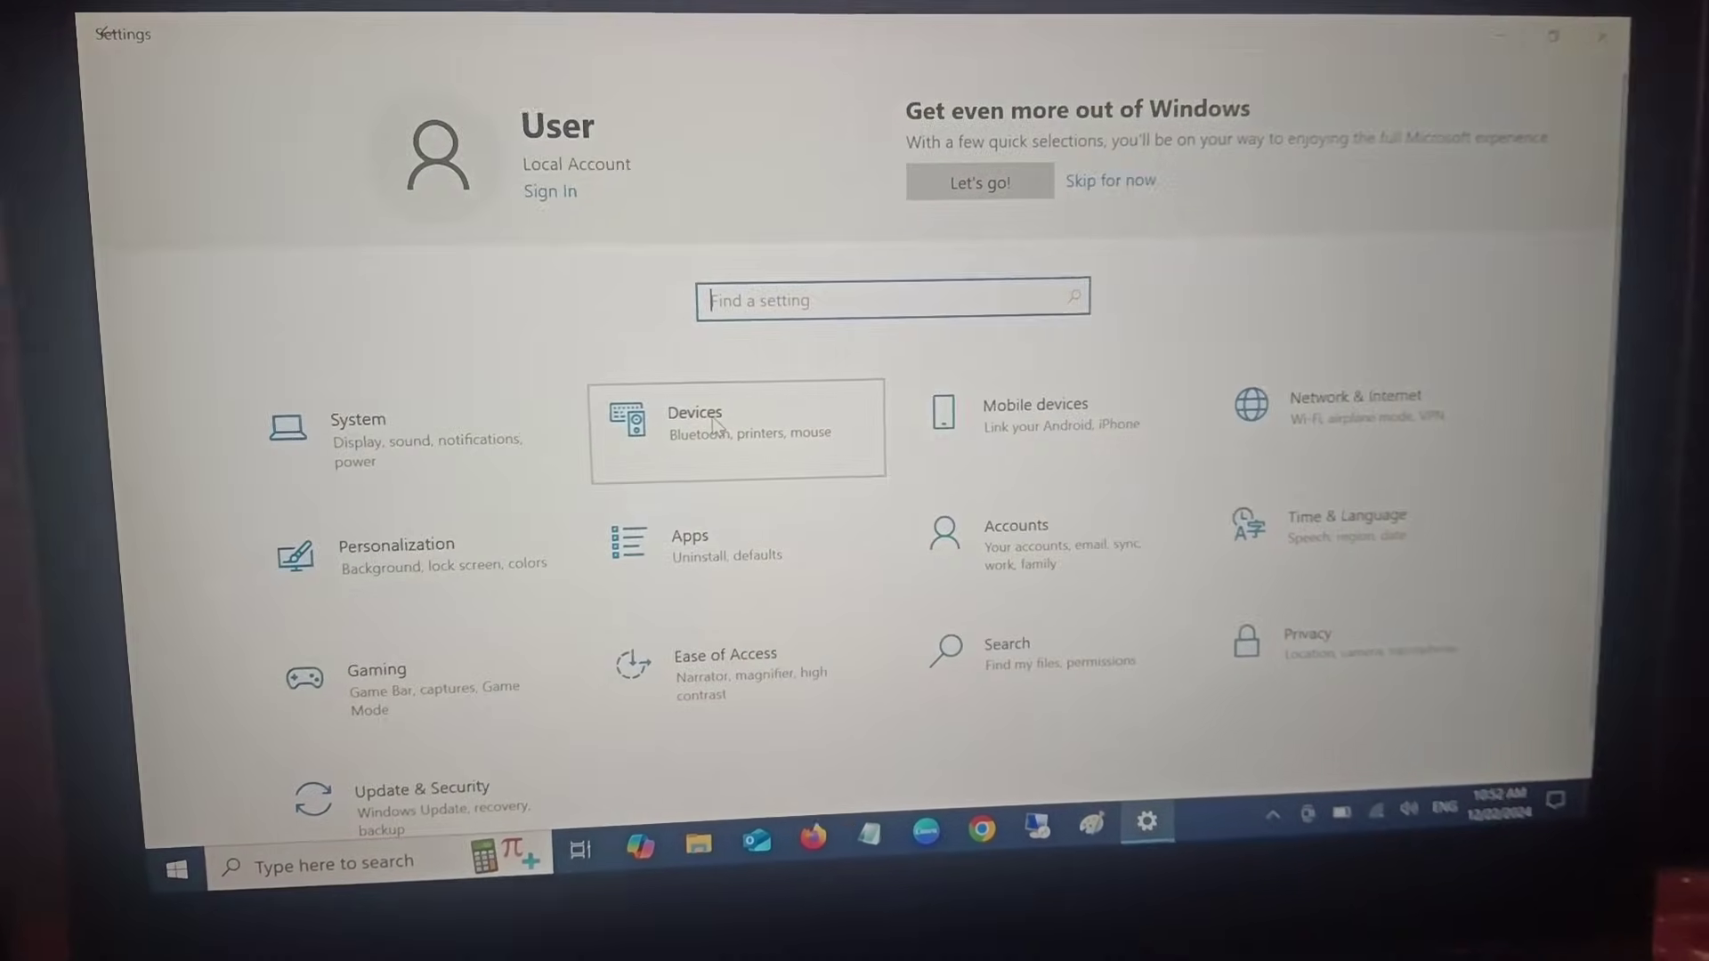
pyautogui.click(695, 436)
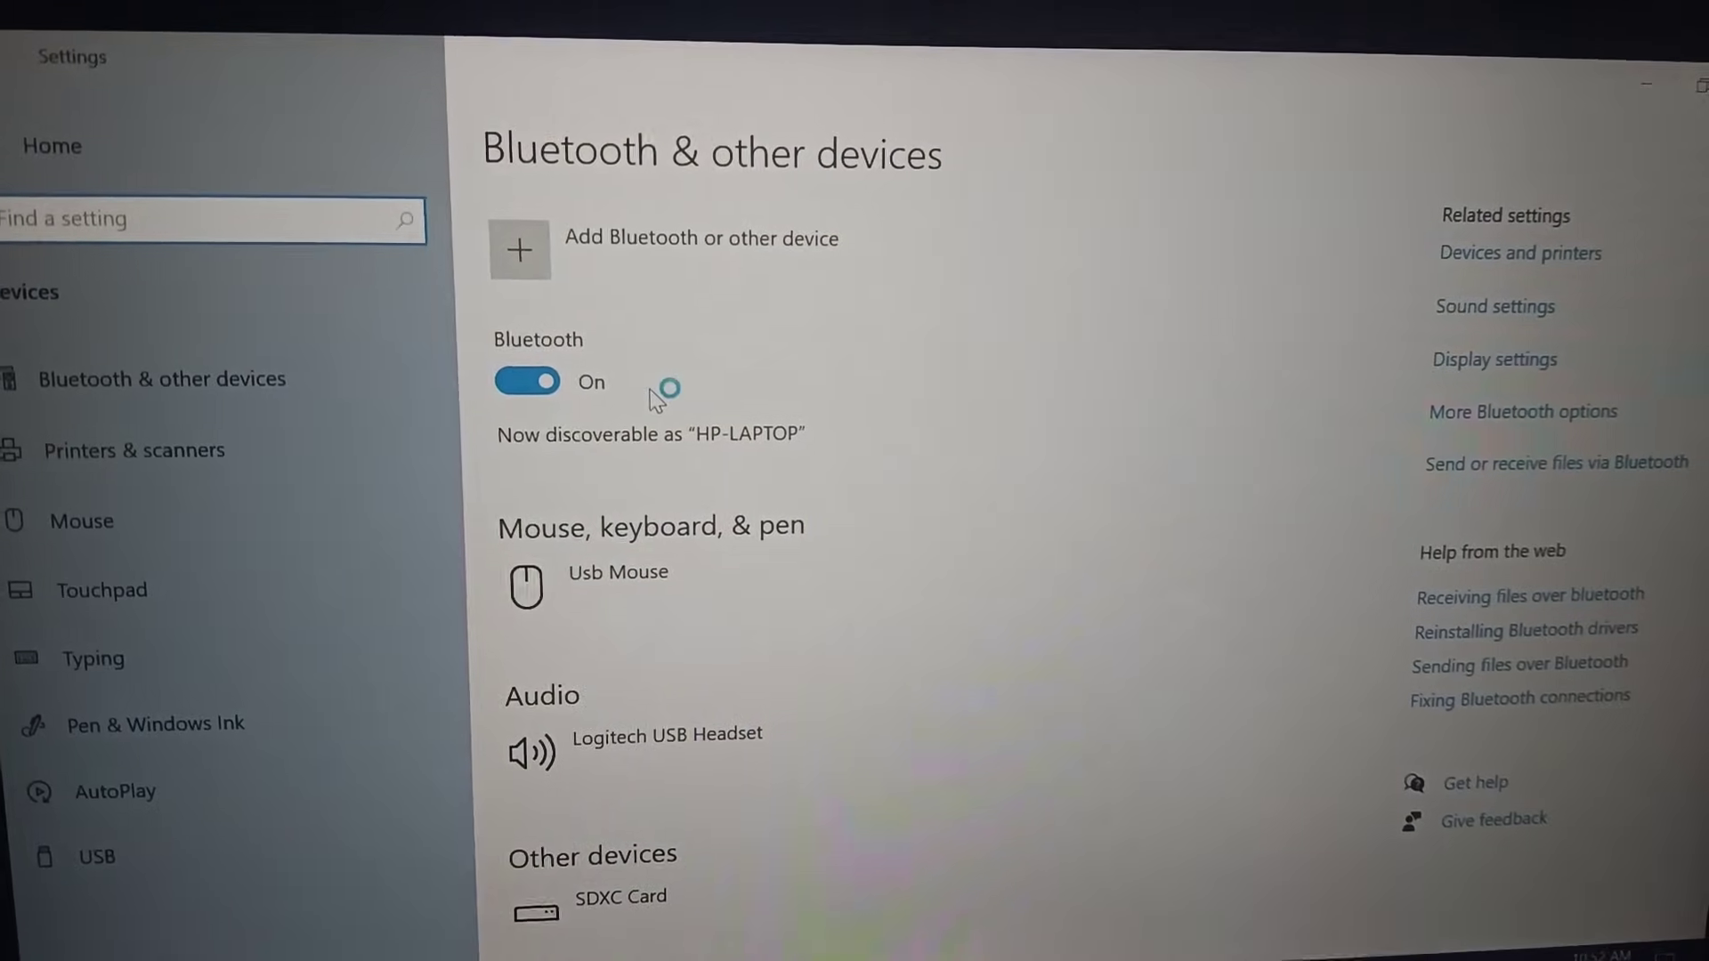
# - Scan for Bluetooth devices, confirm LEAP CALL and two unknown devices appear, then close Settings
pyautogui.click(663, 239)
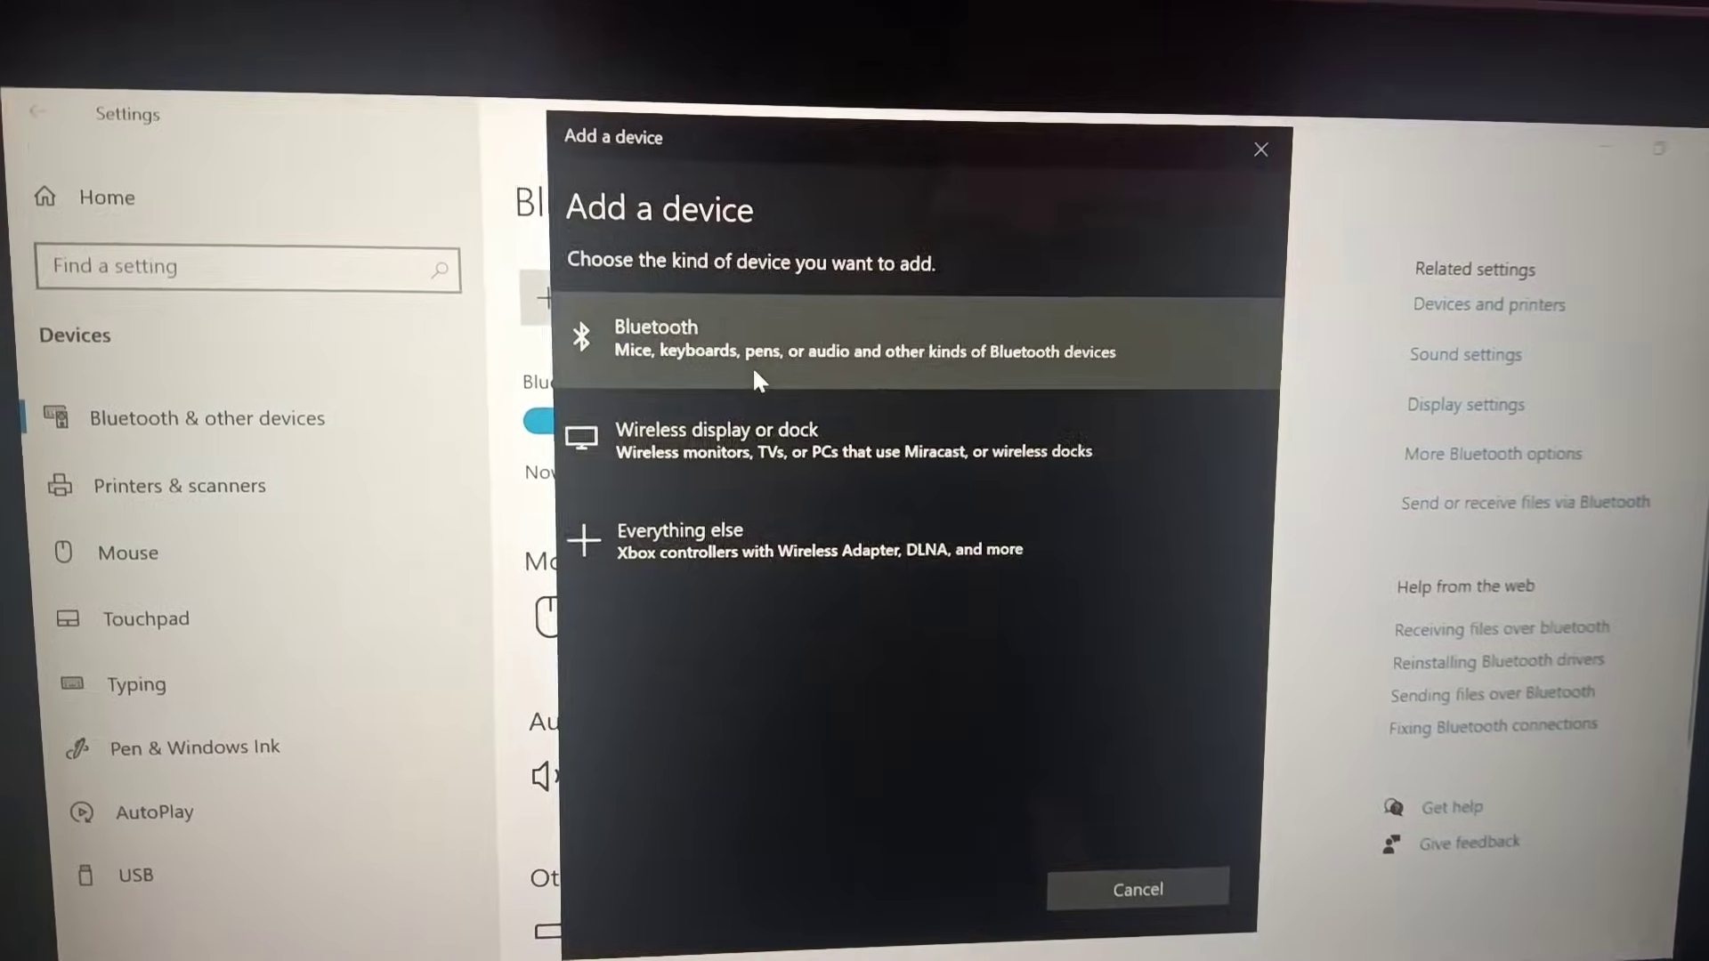
pyautogui.click(752, 365)
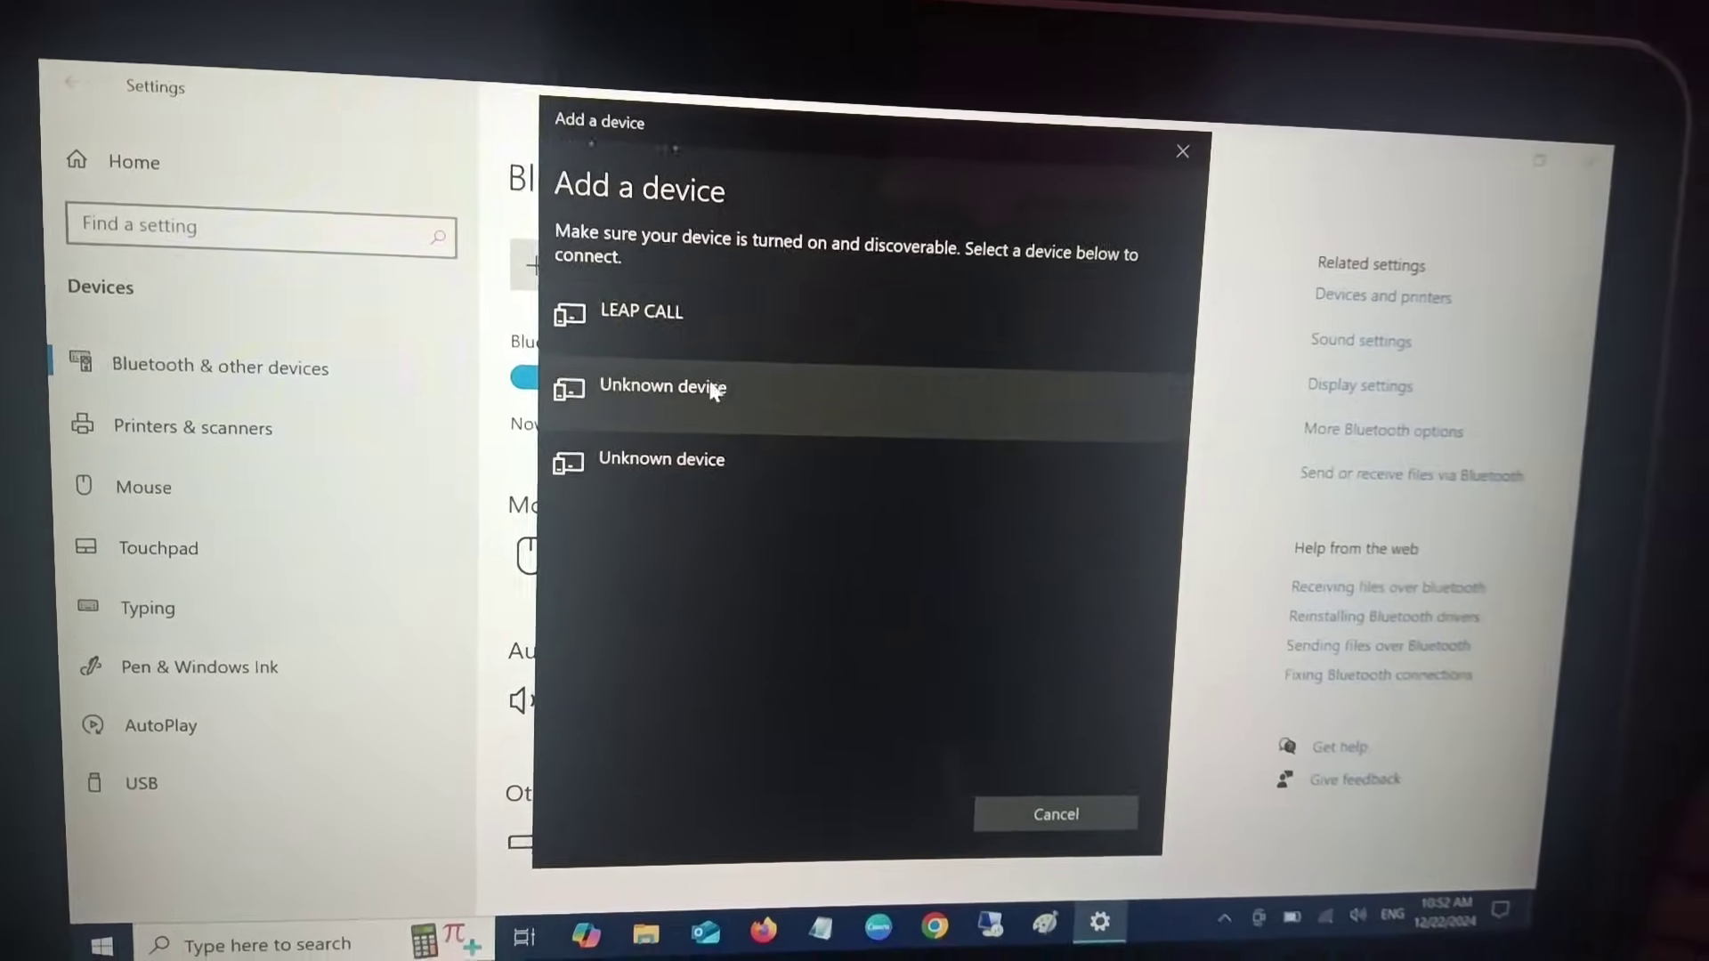
pyautogui.click(1280, 171)
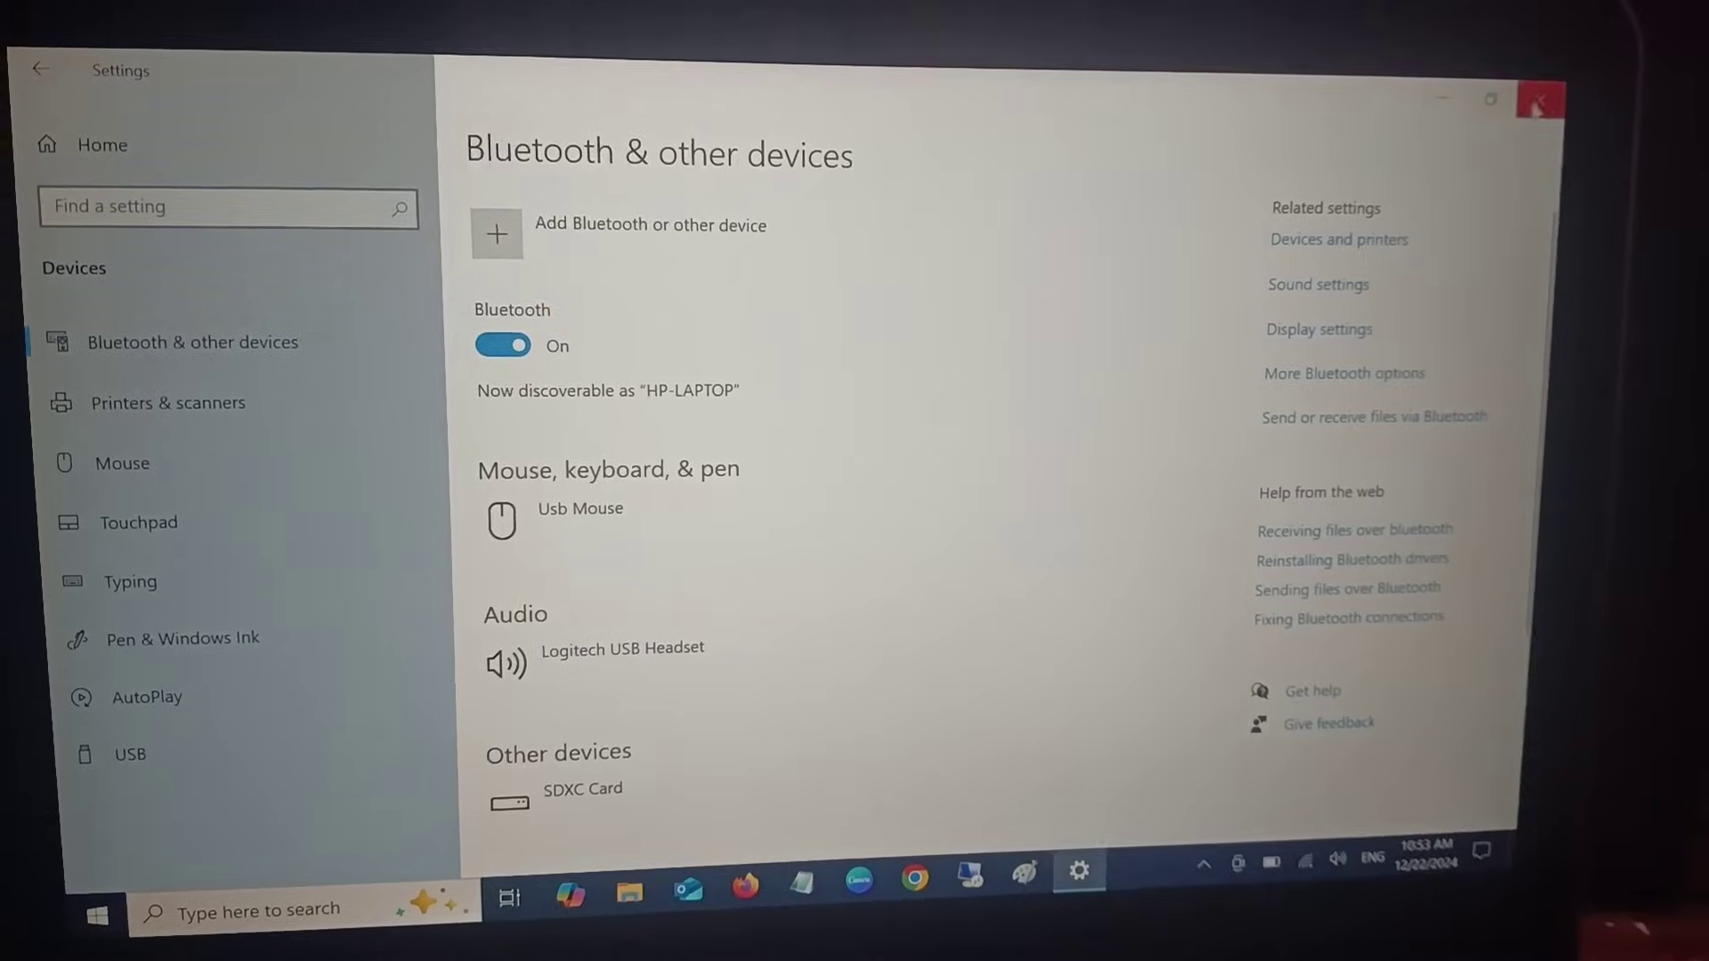
pyautogui.click(1538, 102)
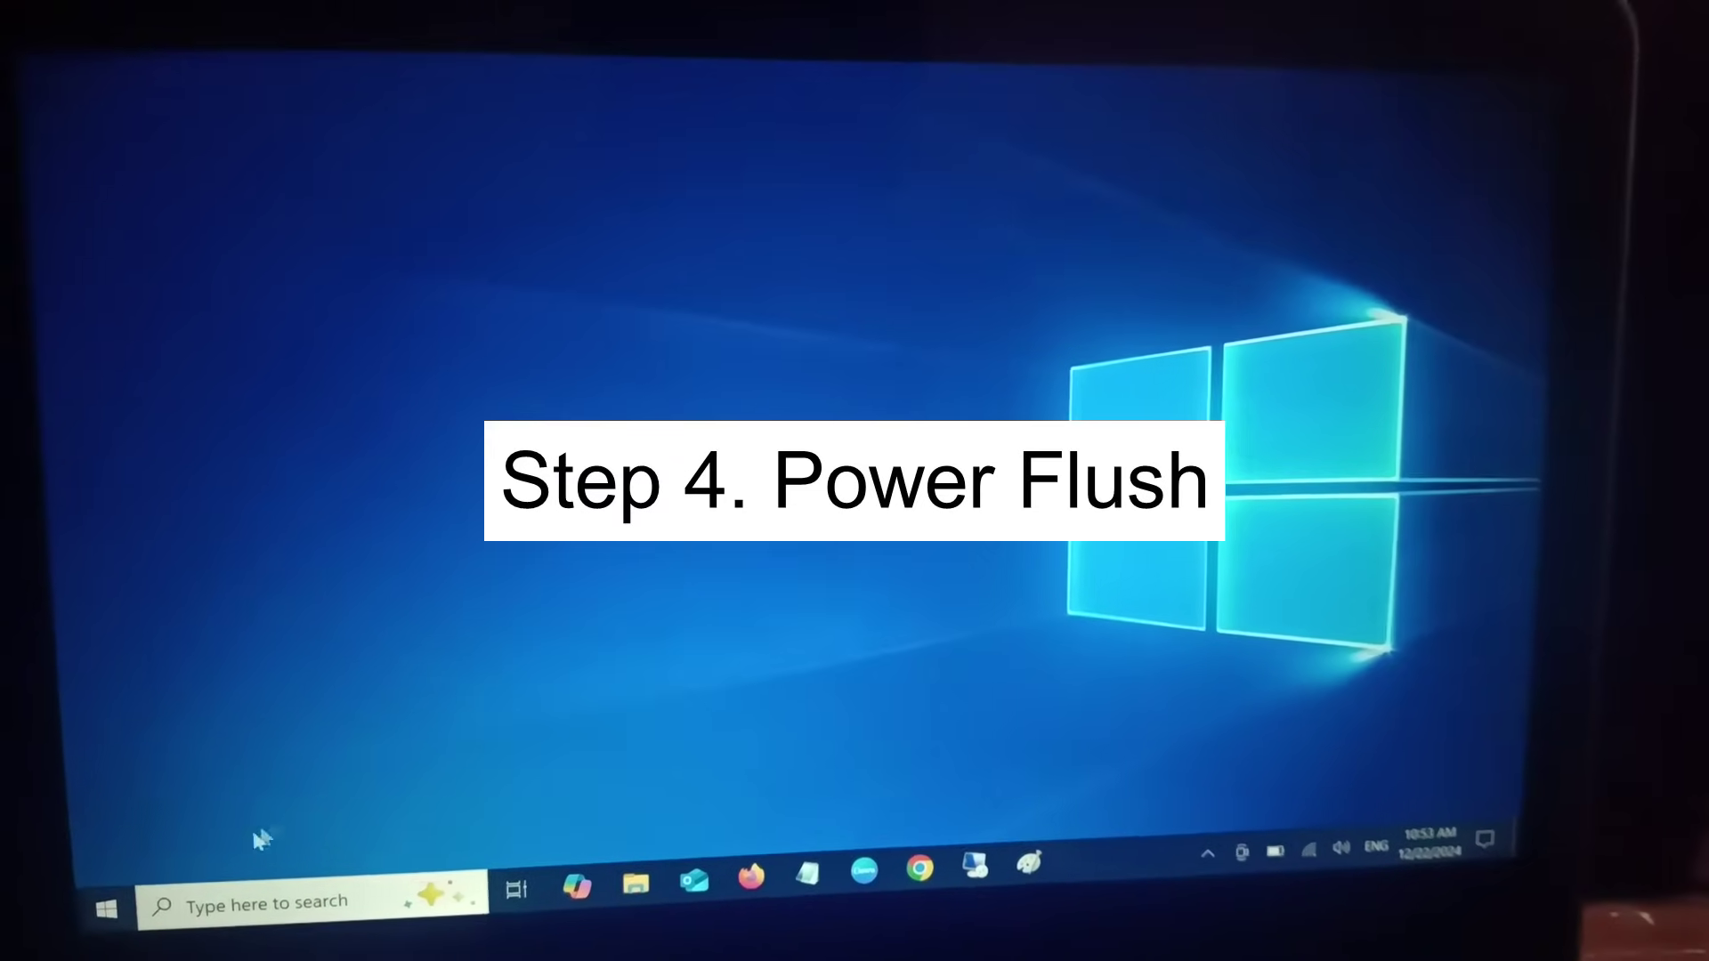
# - Shut down the PC from the Start menu power options for a power flush
pyautogui.click(108, 910)
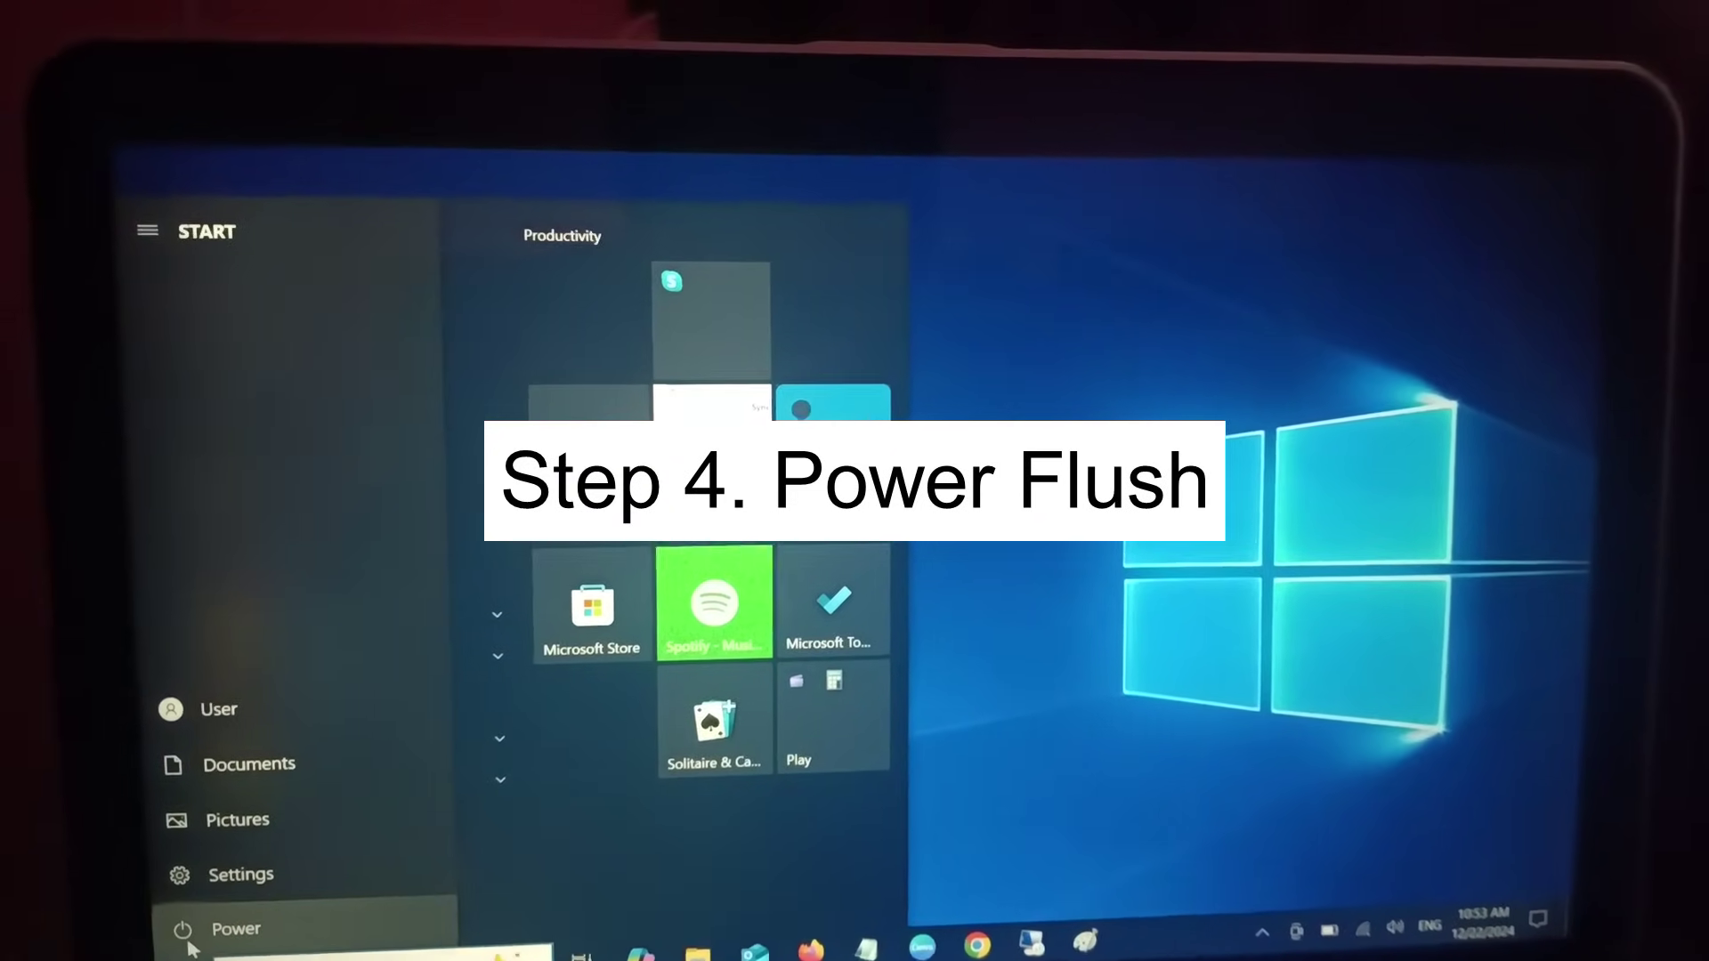
pyautogui.click(188, 944)
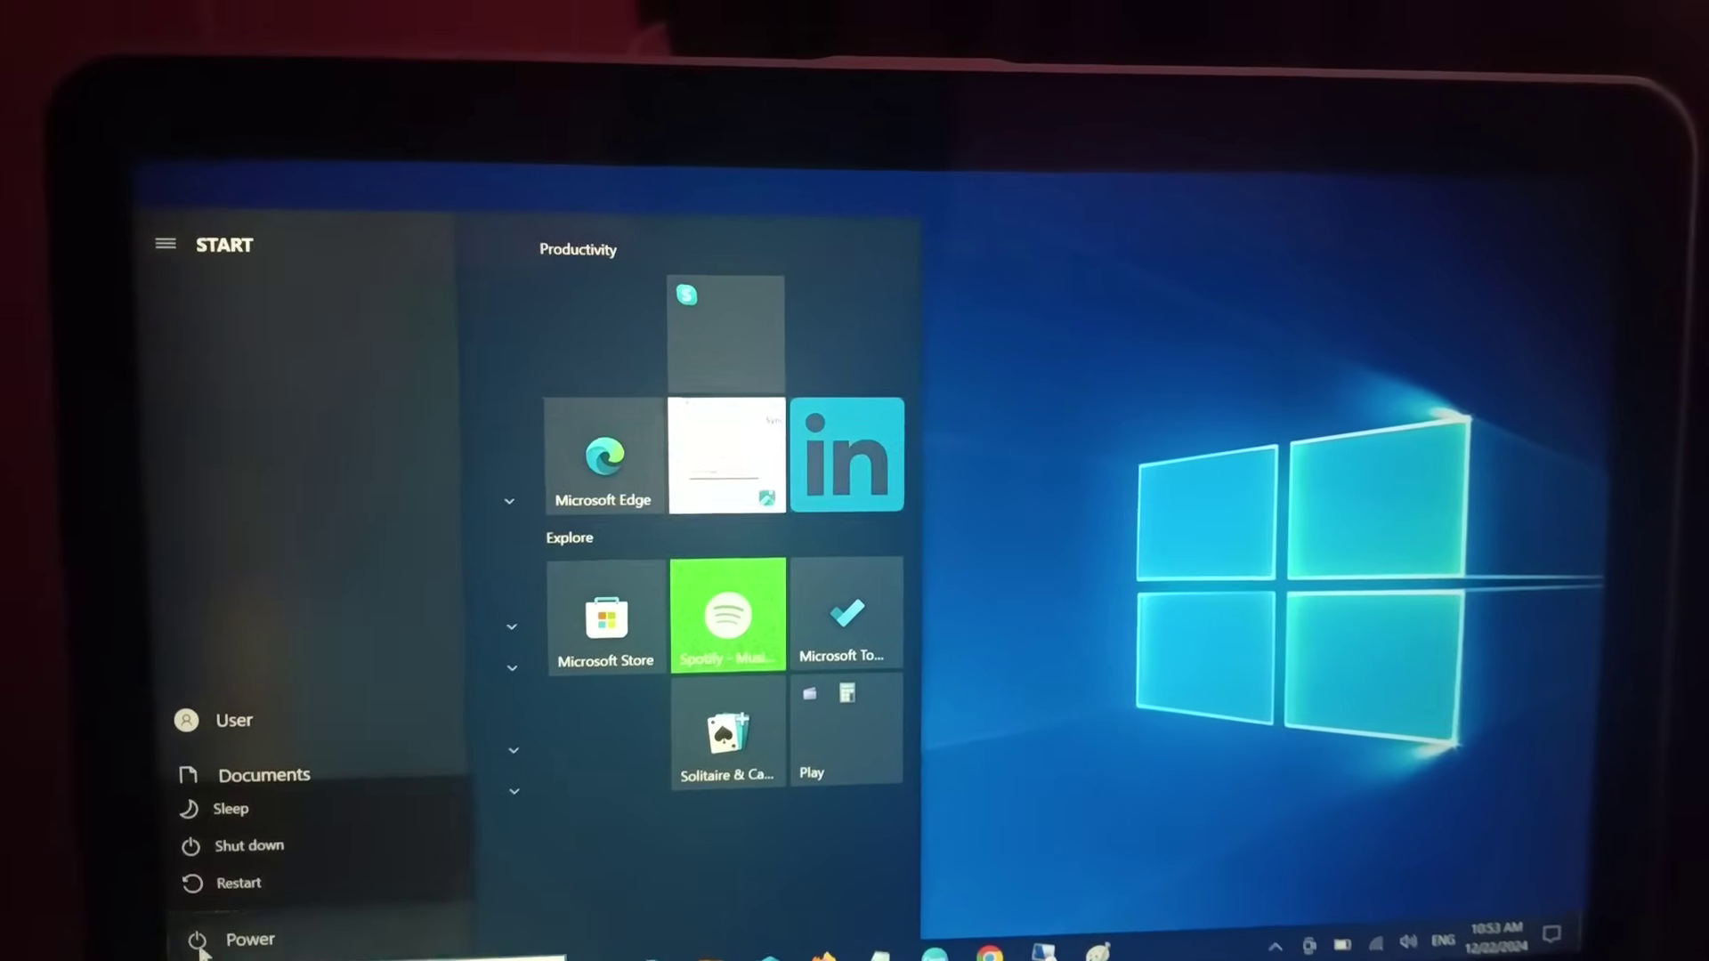
pyautogui.click(316, 852)
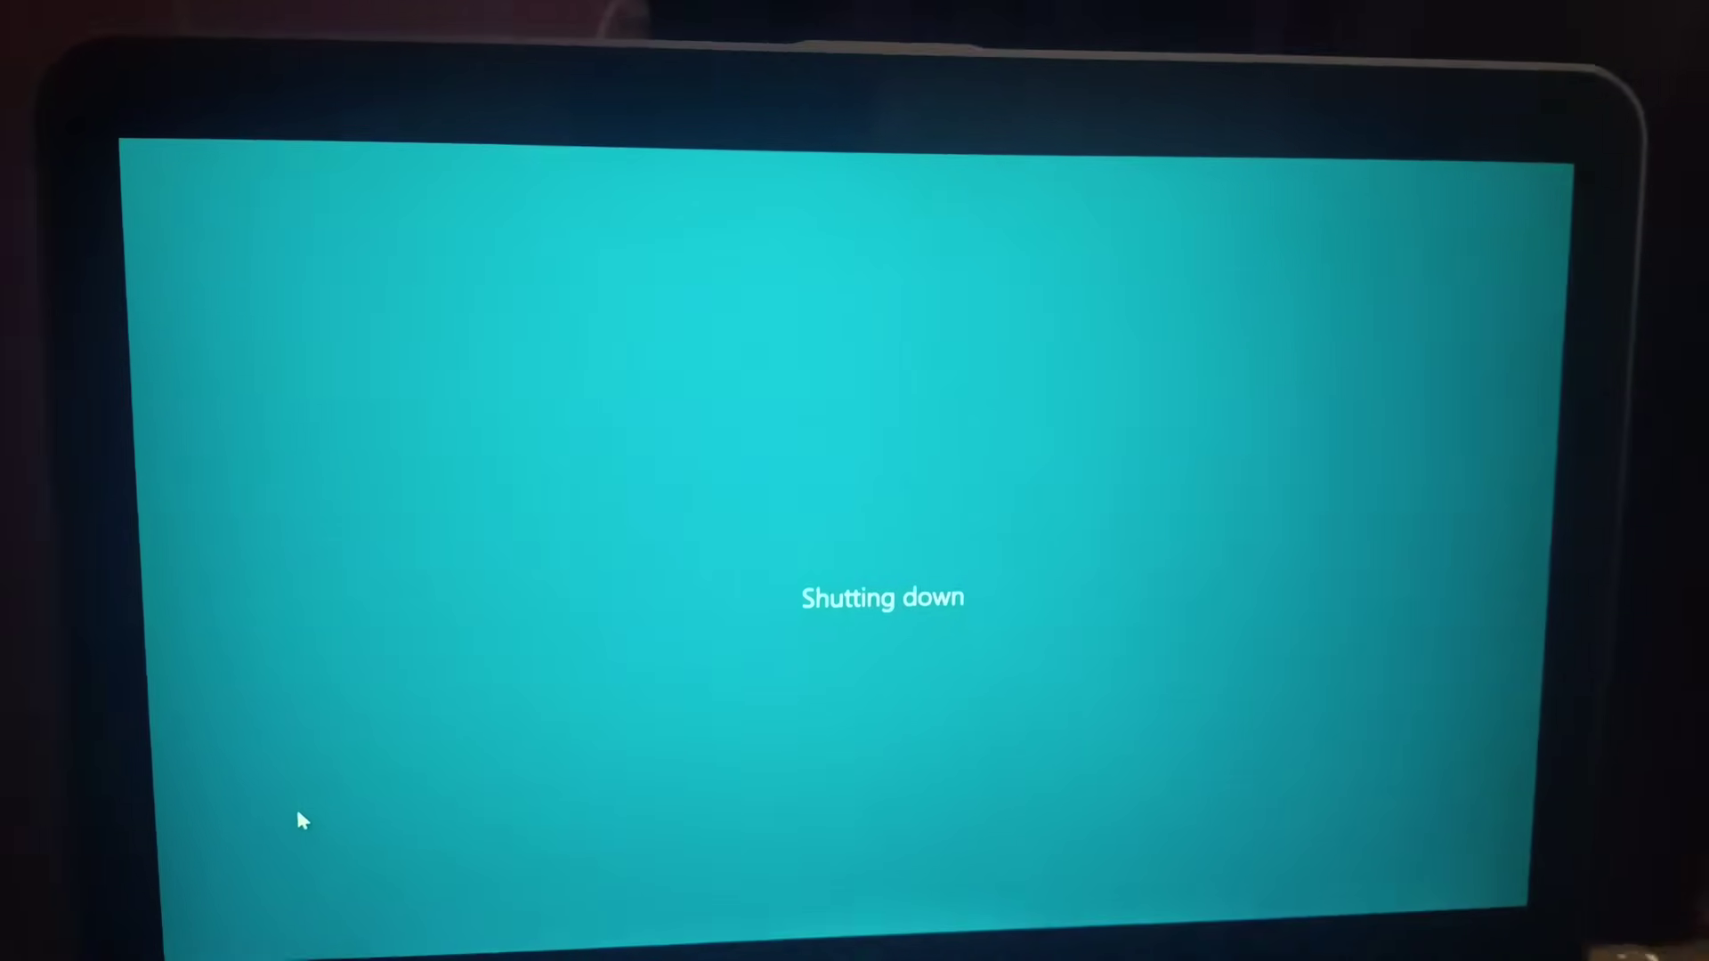